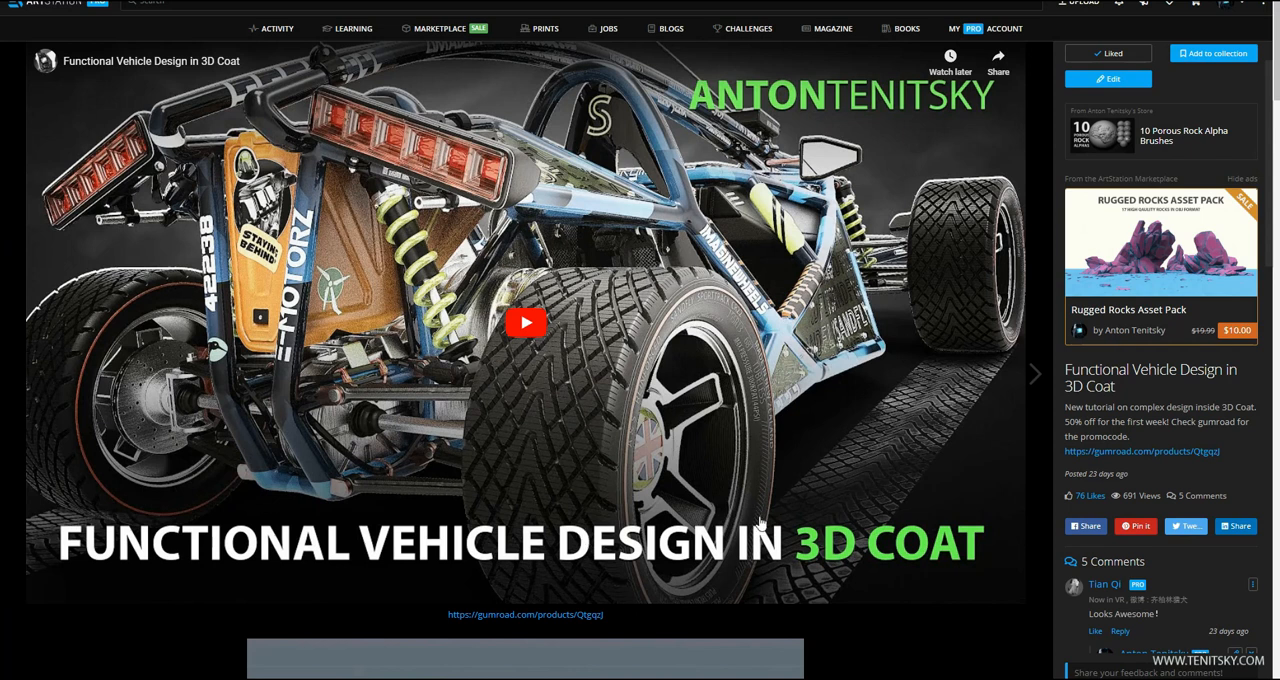
Look through the renders on the Functional Vehicle Design in 3D Coat project page.
scroll(812, 515, "down", 15)
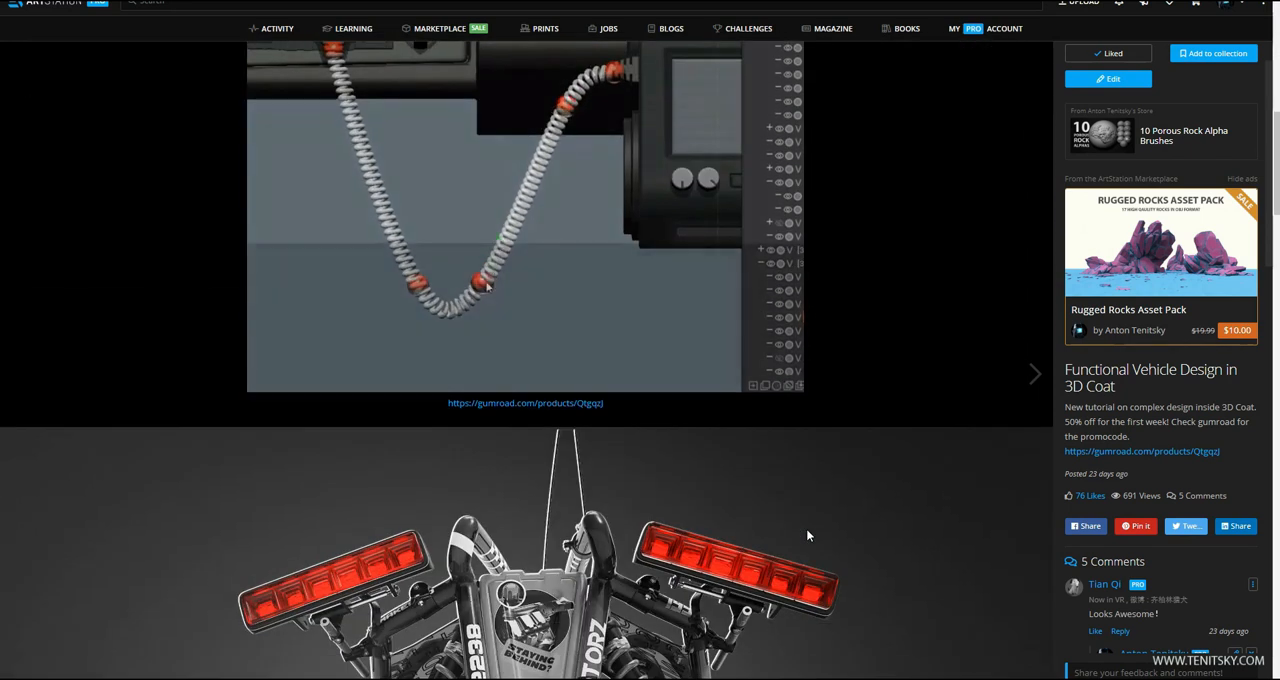
scroll(806, 535, "down", 10)
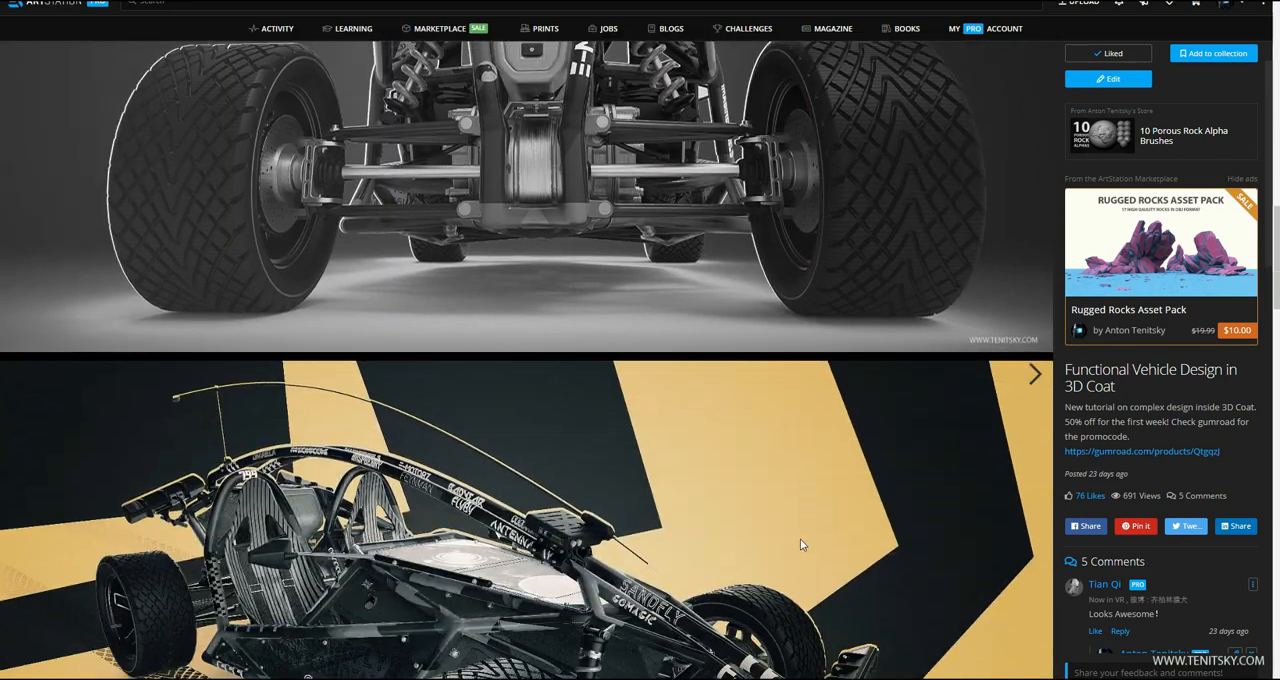
scroll(797, 550, "down", 3)
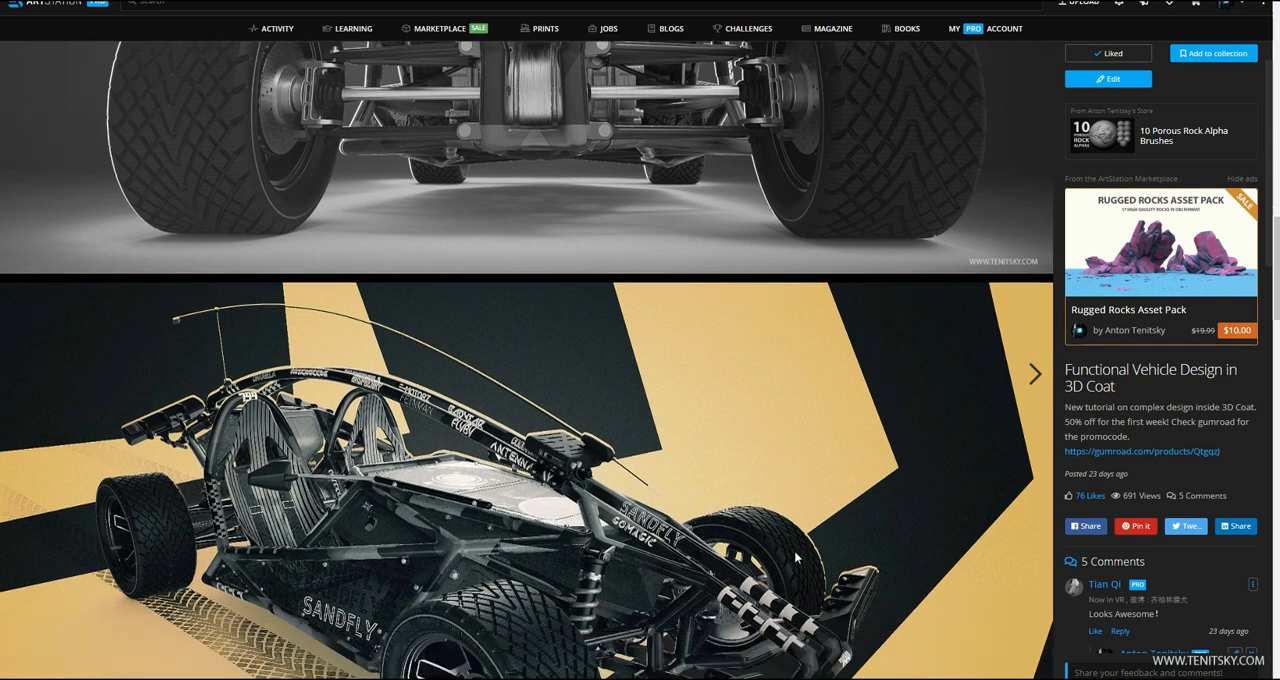
scroll(778, 549, "down", 3)
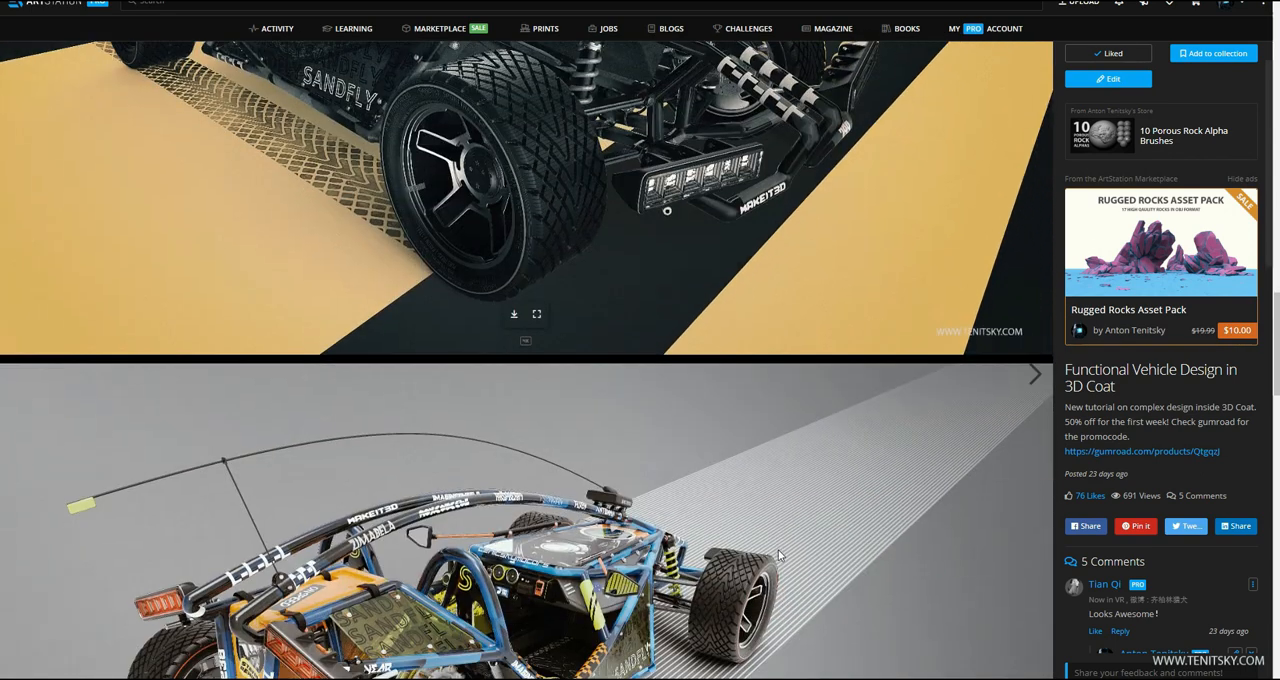
scroll(767, 554, "down", 4)
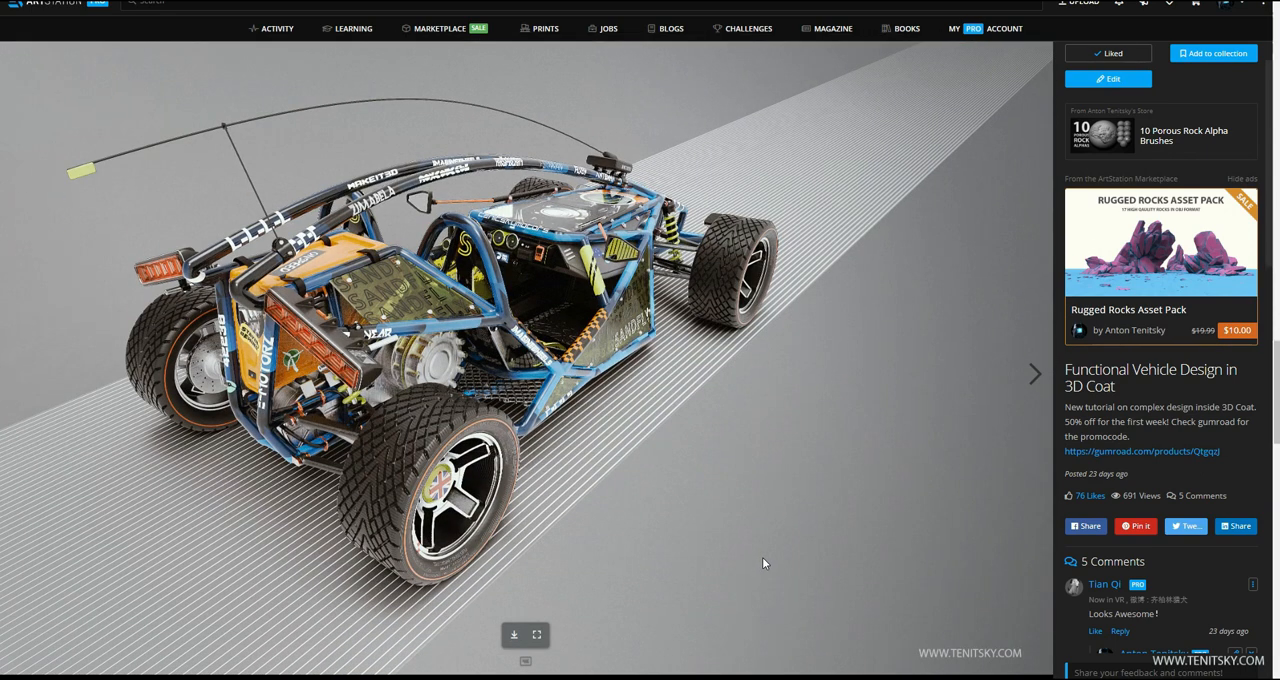
scroll(762, 557, "down", 3)
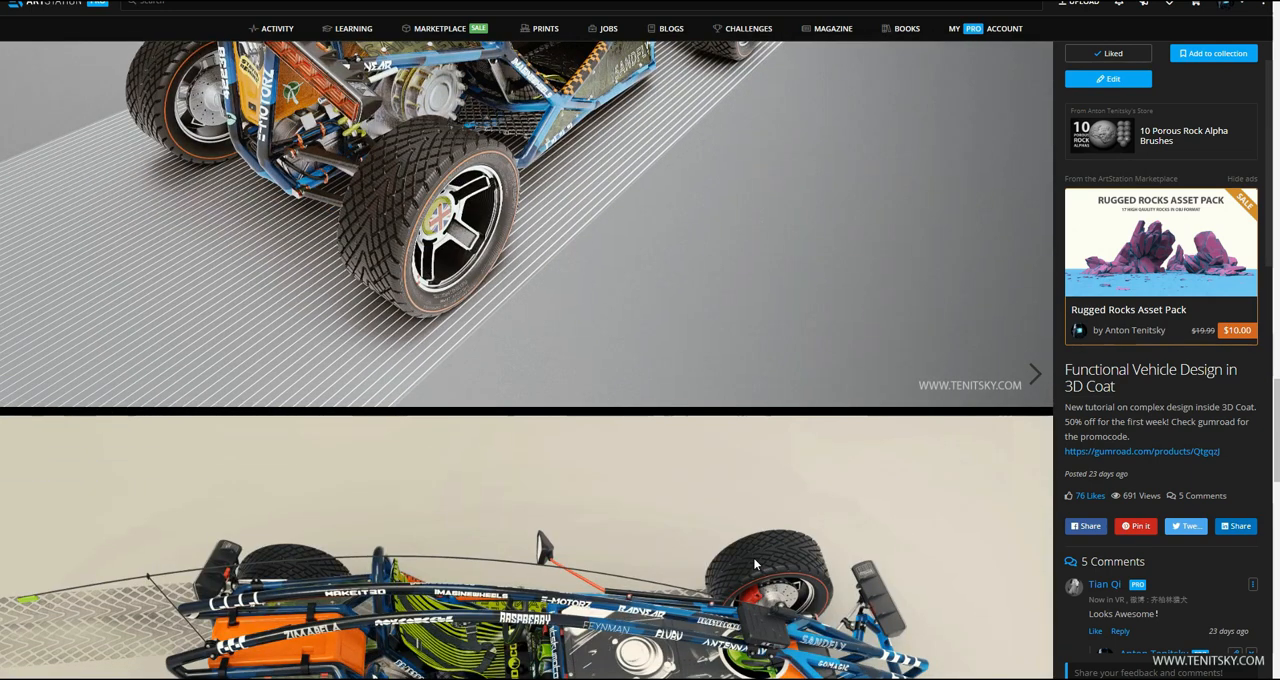
scroll(753, 557, "down", 3)
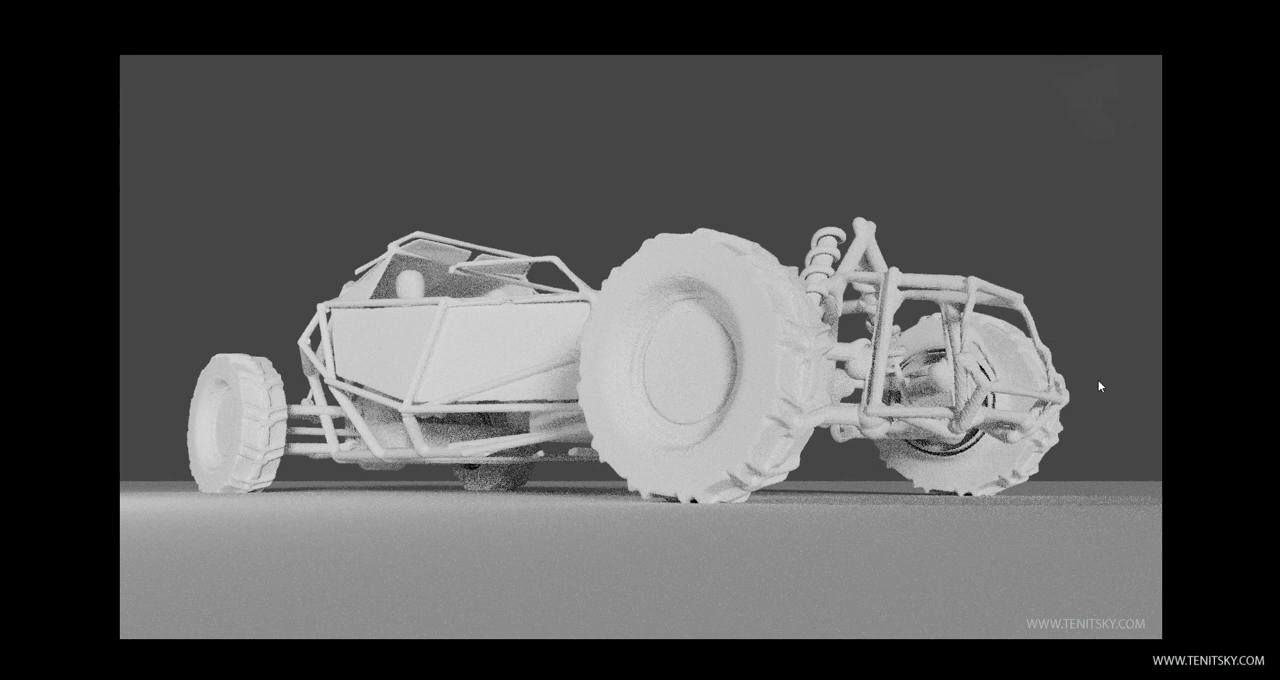
Review the series of grey buggy block-out renders from different angles as design reference.
key("Right")
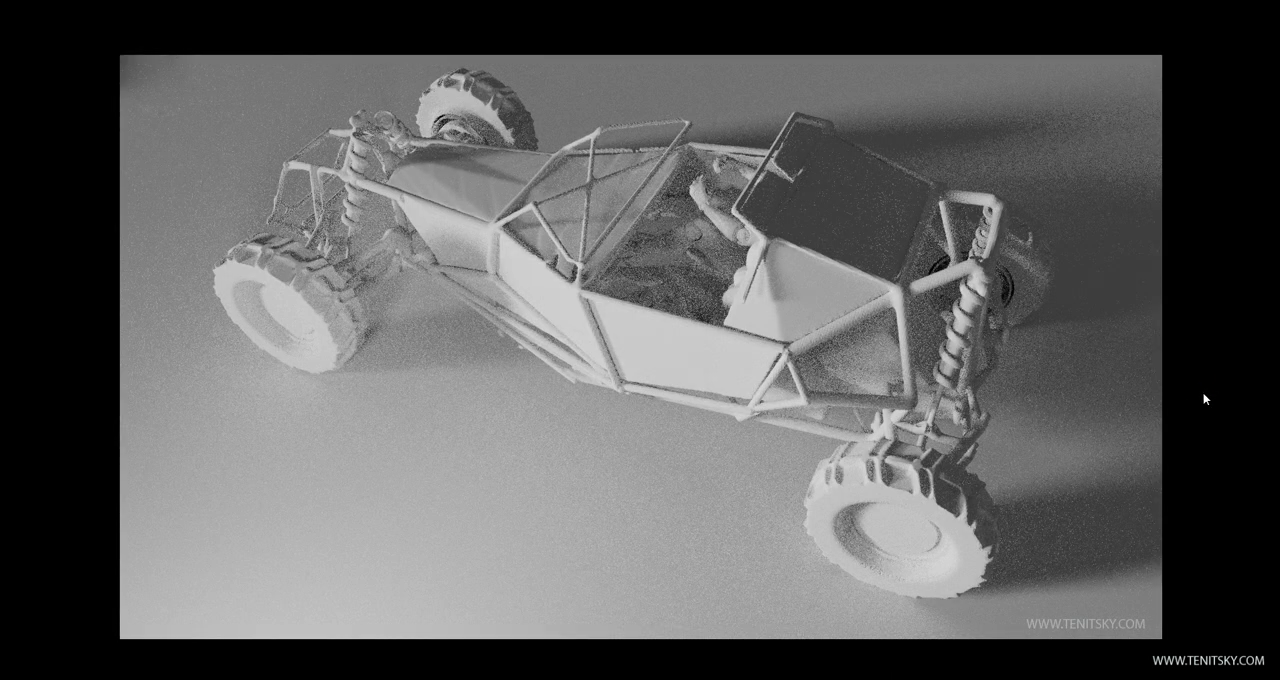
key("Right")
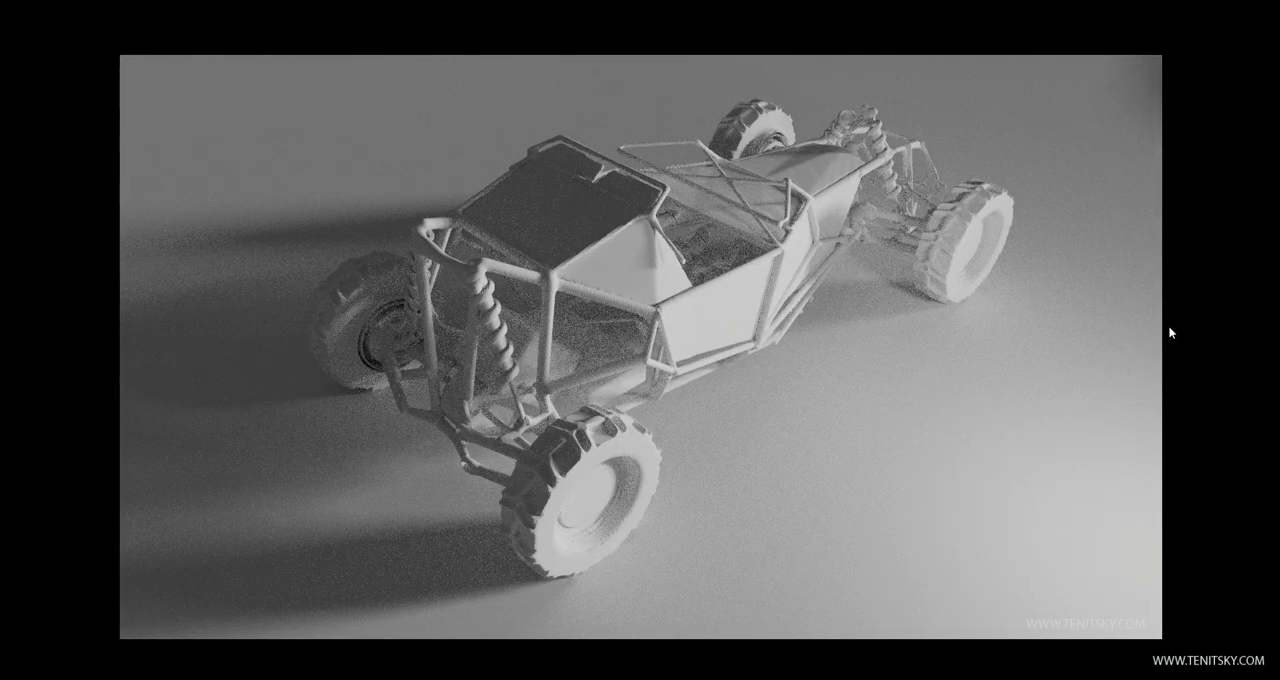
key("Right")
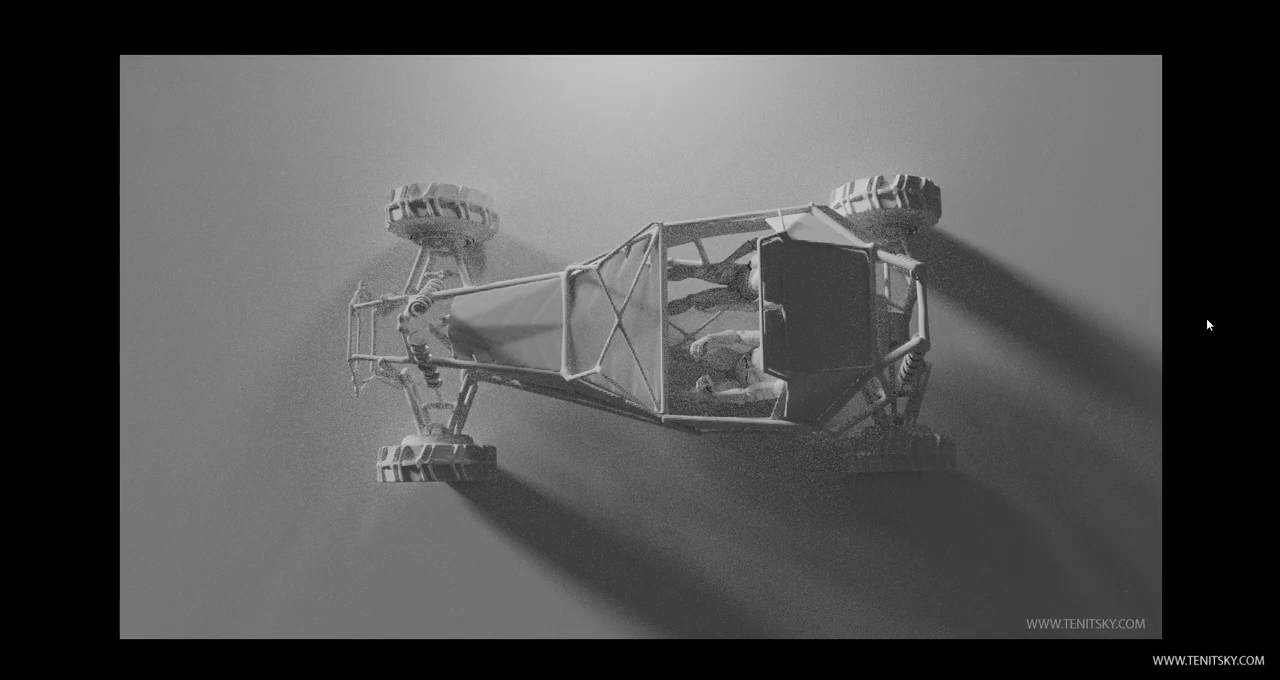
key("Right")
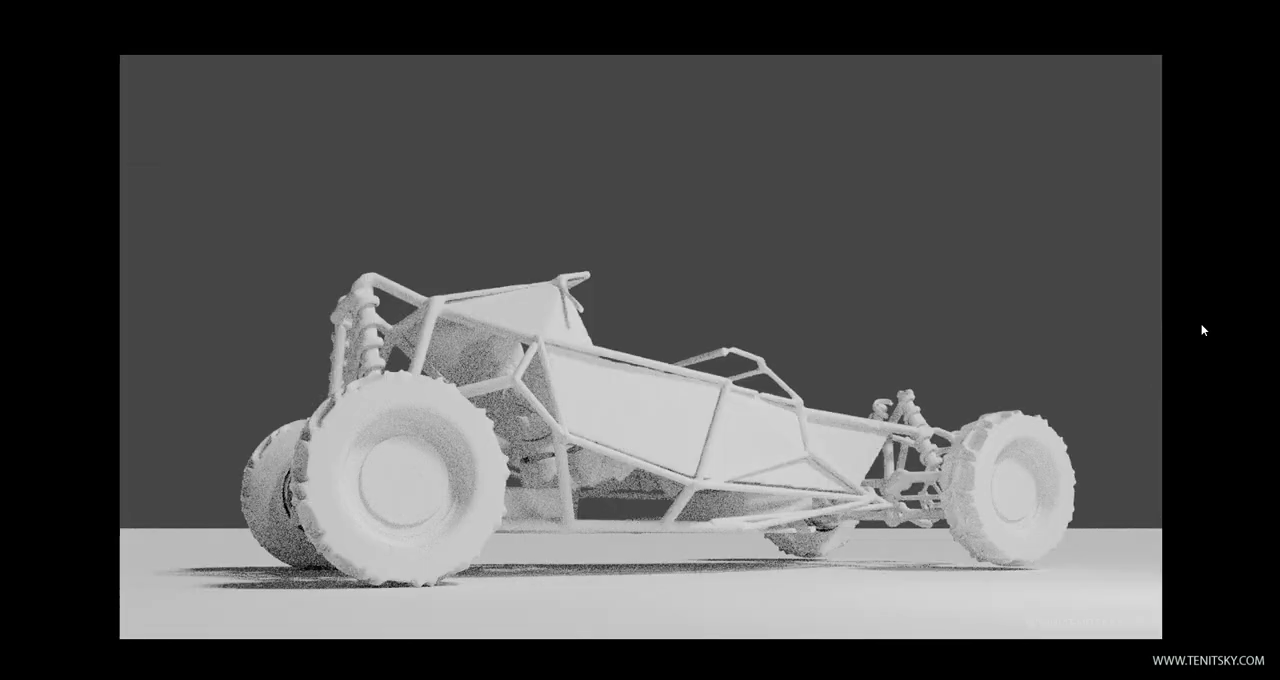
key("Right")
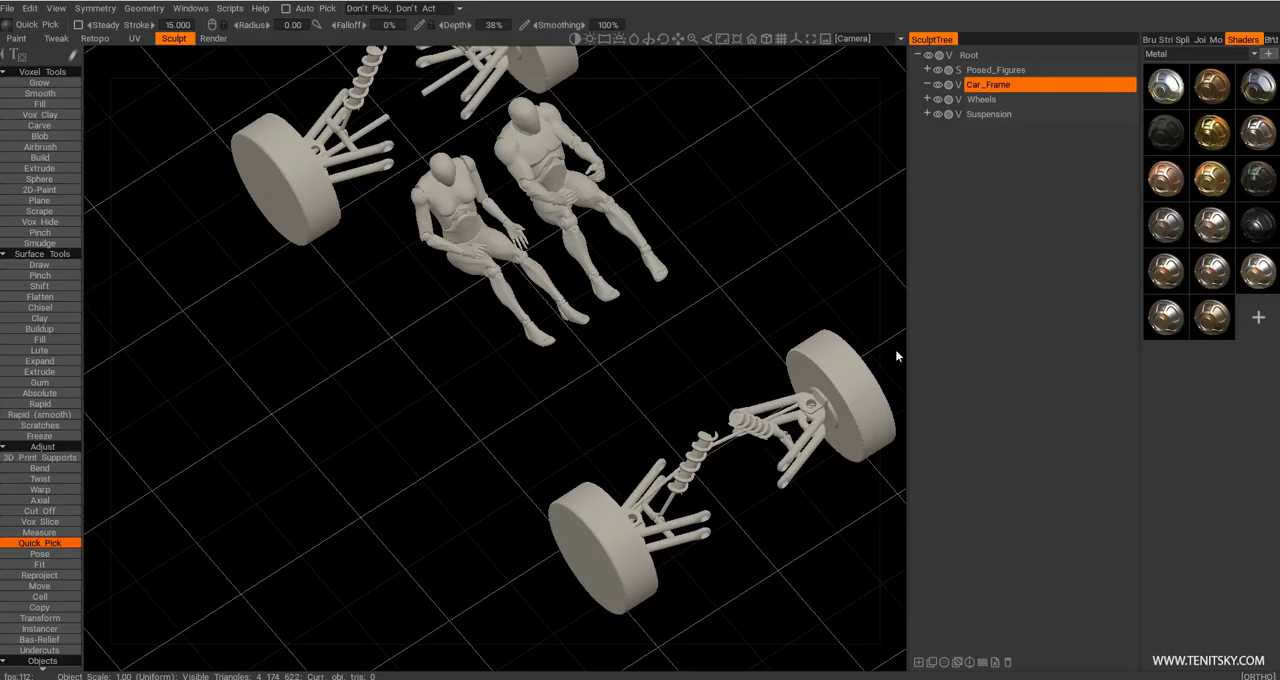
Set up the Sphere voxel tool on the Car_Frame layer with the straight-line stroke mode.
left_click_drag(686, 297, 572, 322, "alt")
right_click_drag(572, 322, 560, 358, "alt")
scroll(42, 286, "up", 3)
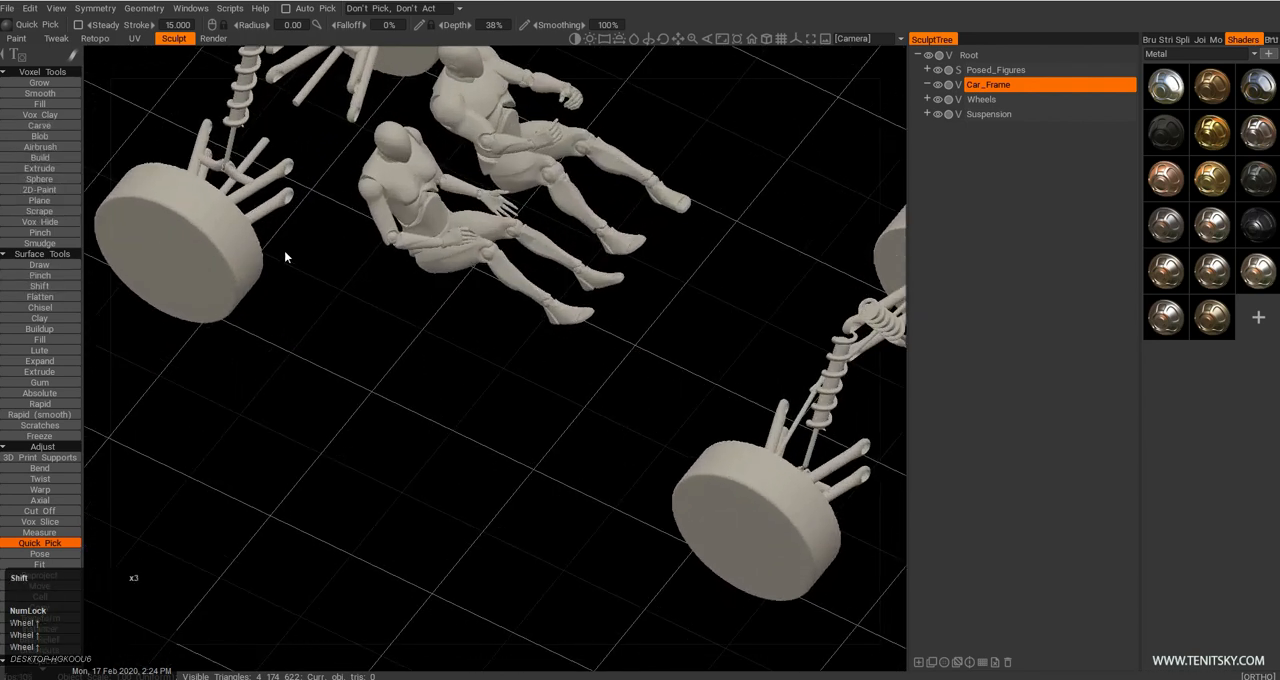
key("shift+c")
middle_click_drag(514, 349, 528, 385, "alt")
left_click_drag(528, 385, 539, 327, "alt")
key("e")
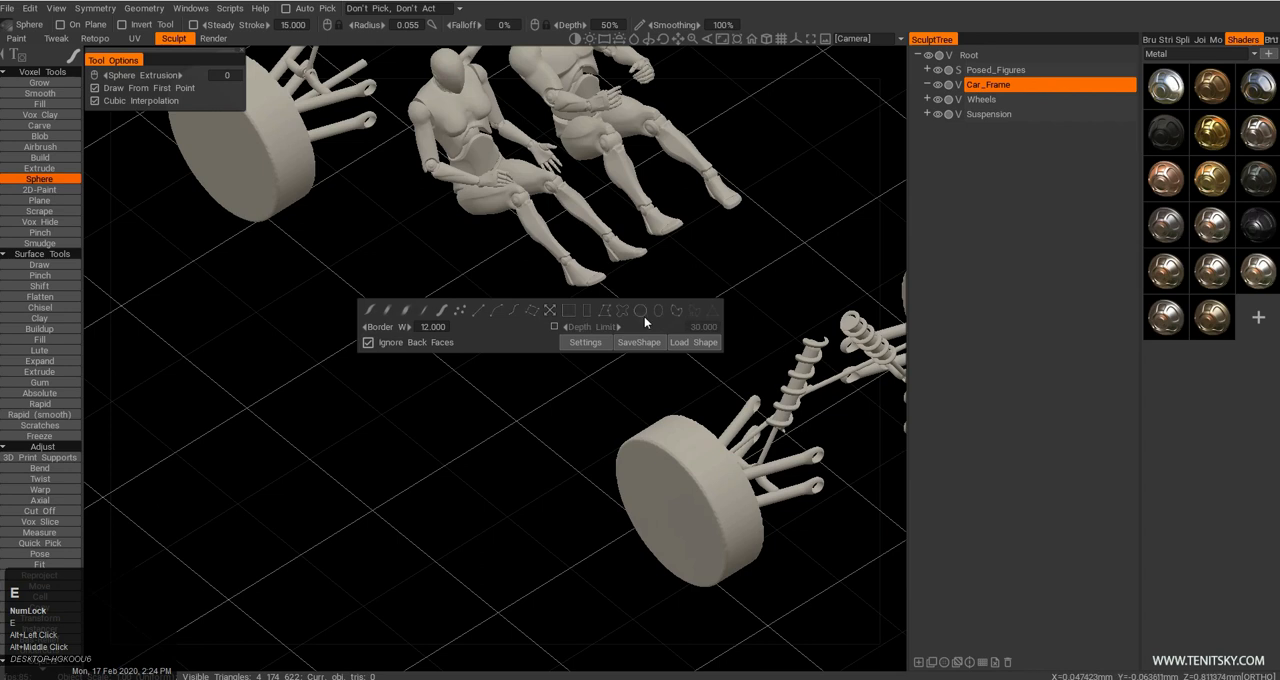
left_click(481, 312)
middle_click_drag(489, 306, 487, 351, "alt")
left_click_drag(487, 351, 533, 368, "alt")
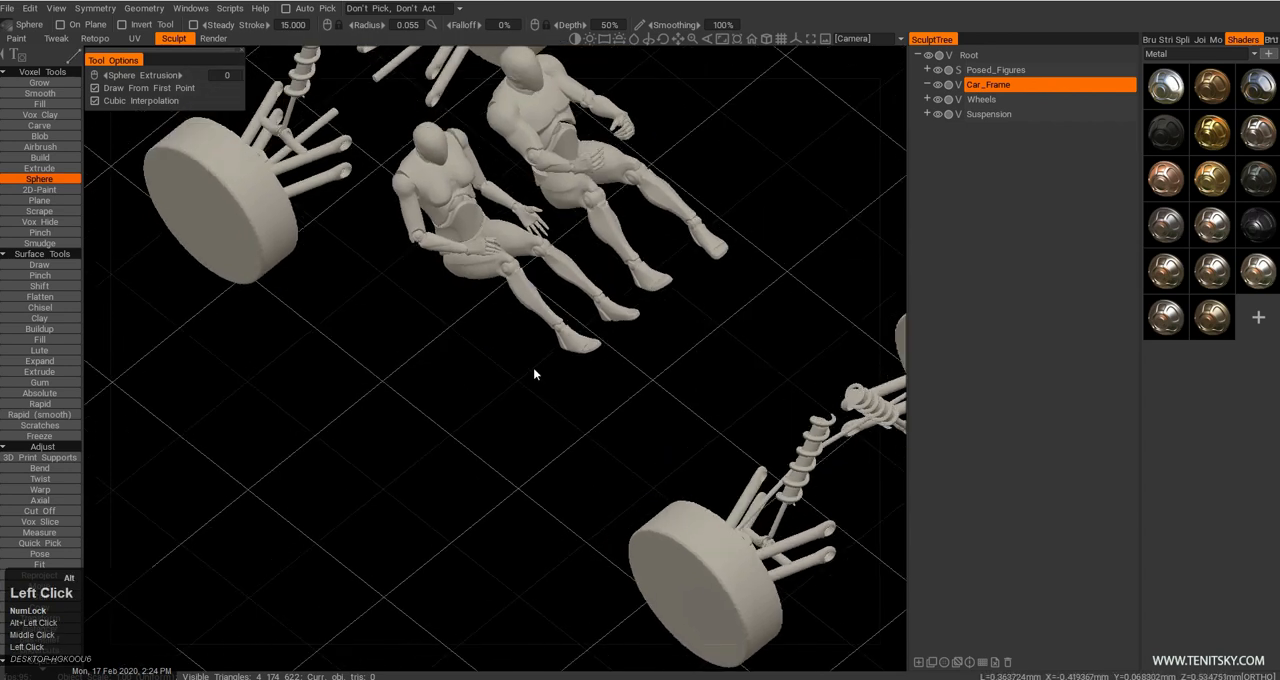
Enable mirror symmetry across the vehicle's lengthwise centre plane.
right_click_drag(668, 432, 622, 428, "alt")
left_click_drag(622, 428, 565, 389, "alt")
key("s")
left_click(490, 356)
middle_click_drag(455, 269, 421, 307, "alt")
left_click_drag(421, 307, 577, 240, "alt")
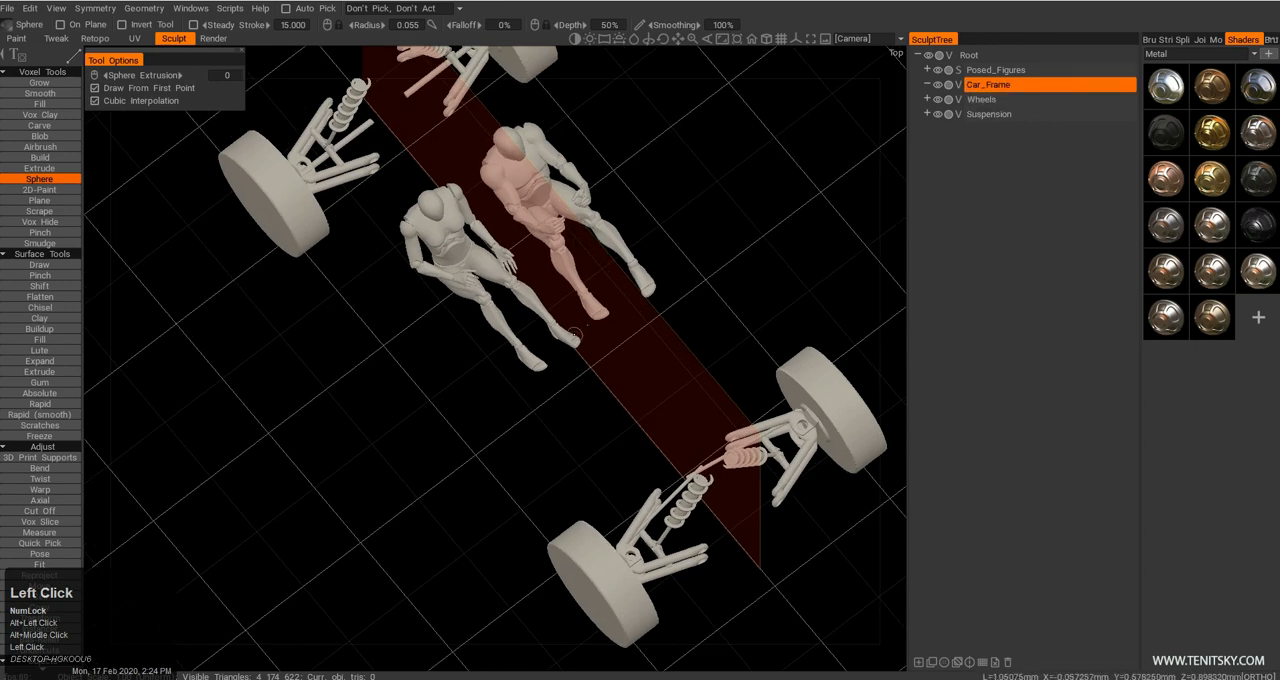
Try a first mirrored frame tube beside the seated figures, undo it, and reduce the brush radius to 0.032.
middle_click_drag(578, 340, 569, 363, "alt")
left_click_drag(569, 363, 435, 391, "alt")
middle_click_drag(417, 409, 497, 402, "alt")
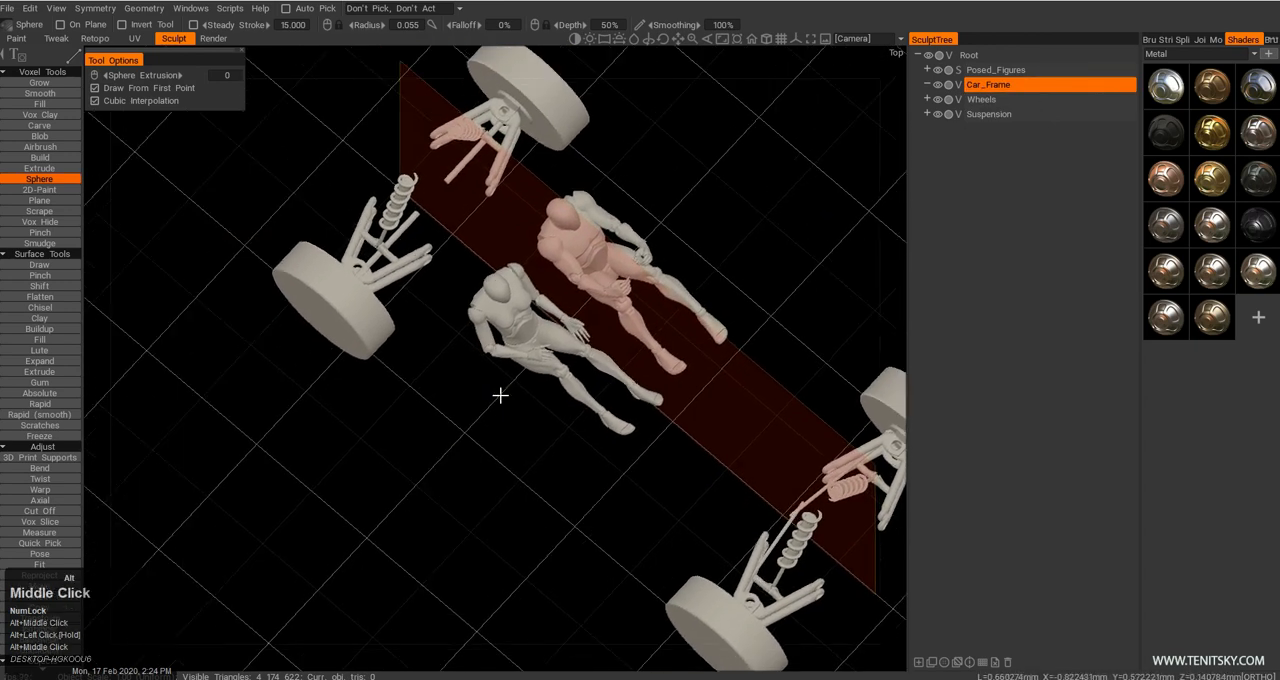
left_click_drag(480, 446, 470, 375)
left_click(647, 455)
middle_click_drag(670, 462, 612, 456, "alt")
left_click_drag(612, 456, 530, 341, "alt")
right_click_drag(529, 340, 510, 345, "alt")
left_click_drag(510, 345, 570, 348, "alt")
key("ctrl+z")
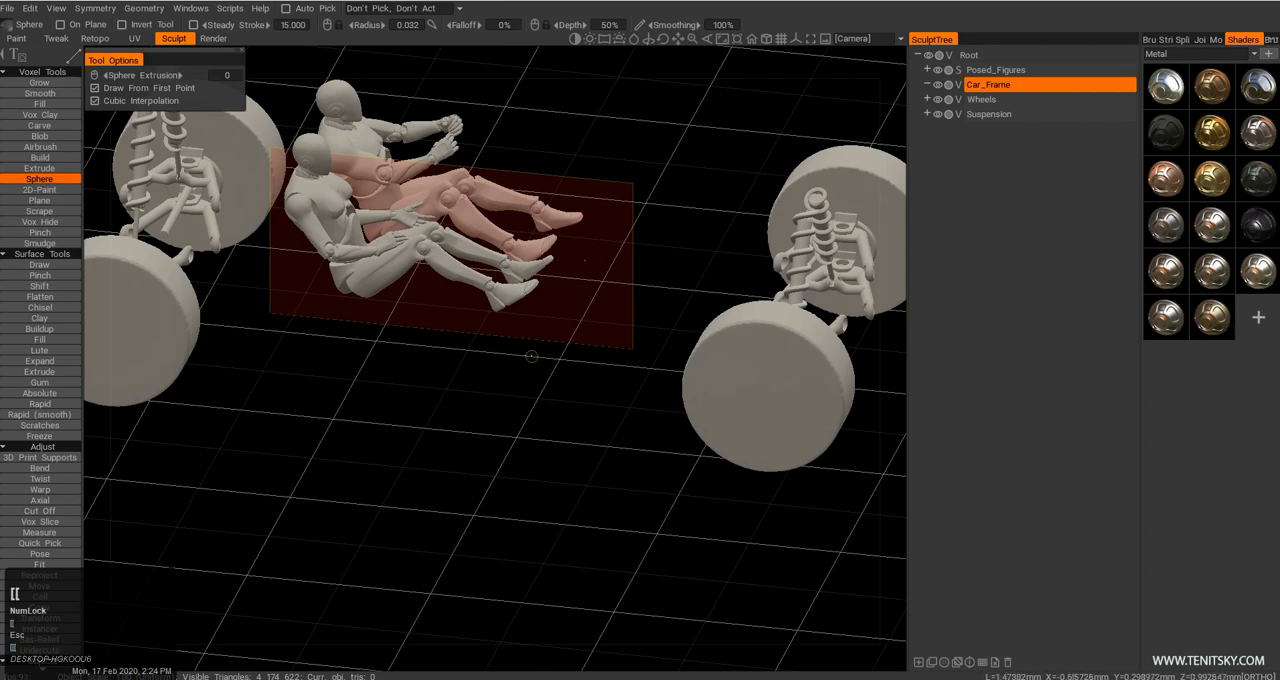
Draw a straight mirrored side rail running beside the seated figures from their shoulders to just past their feet.
left_click_drag(488, 330, 380, 361, "alt")
left_click(245, 229)
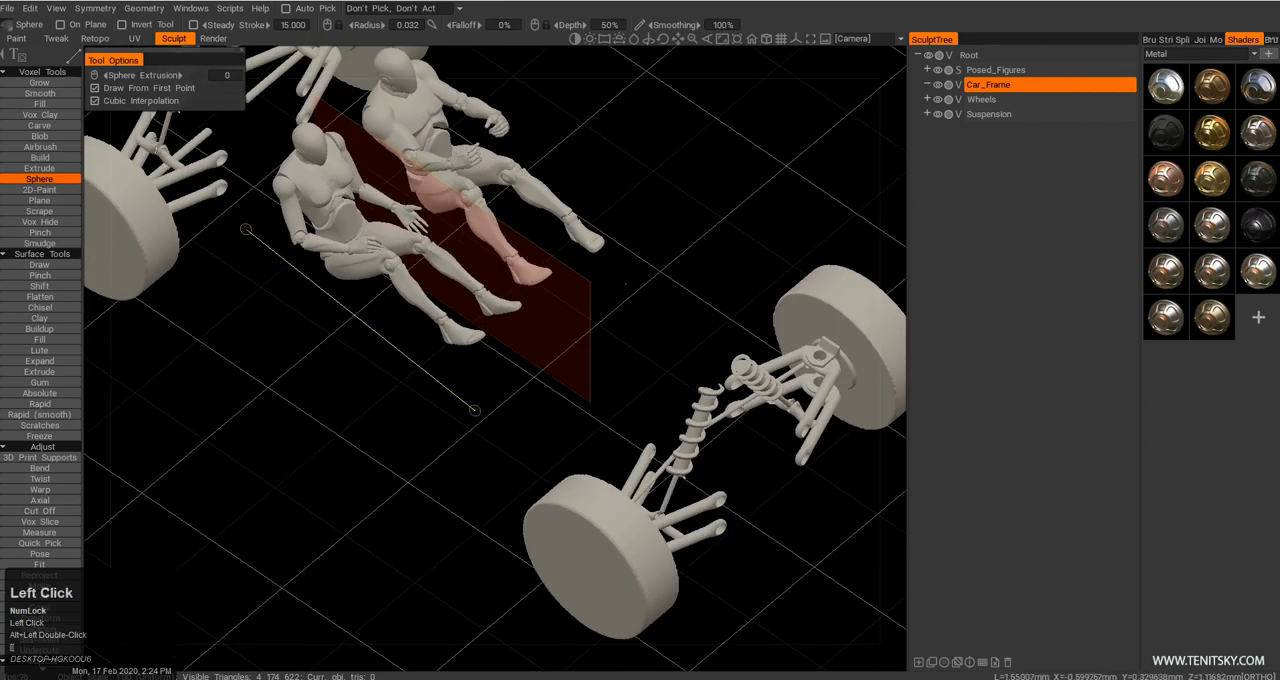
left_click(502, 434)
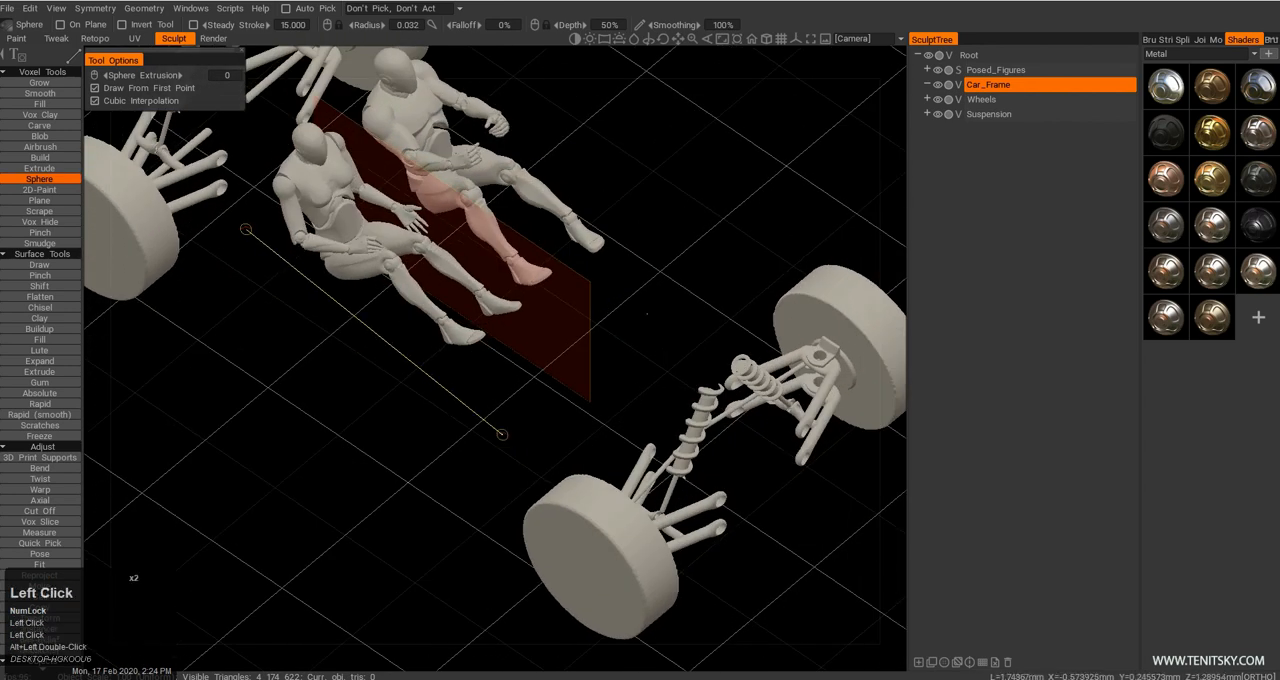
left_click_drag(502, 434, 446, 432, "alt")
middle_click_drag(446, 432, 482, 415, "alt")
right_click_drag(482, 415, 468, 409, "alt")
left_click_drag(468, 409, 600, 350, "alt")
left_click(621, 369)
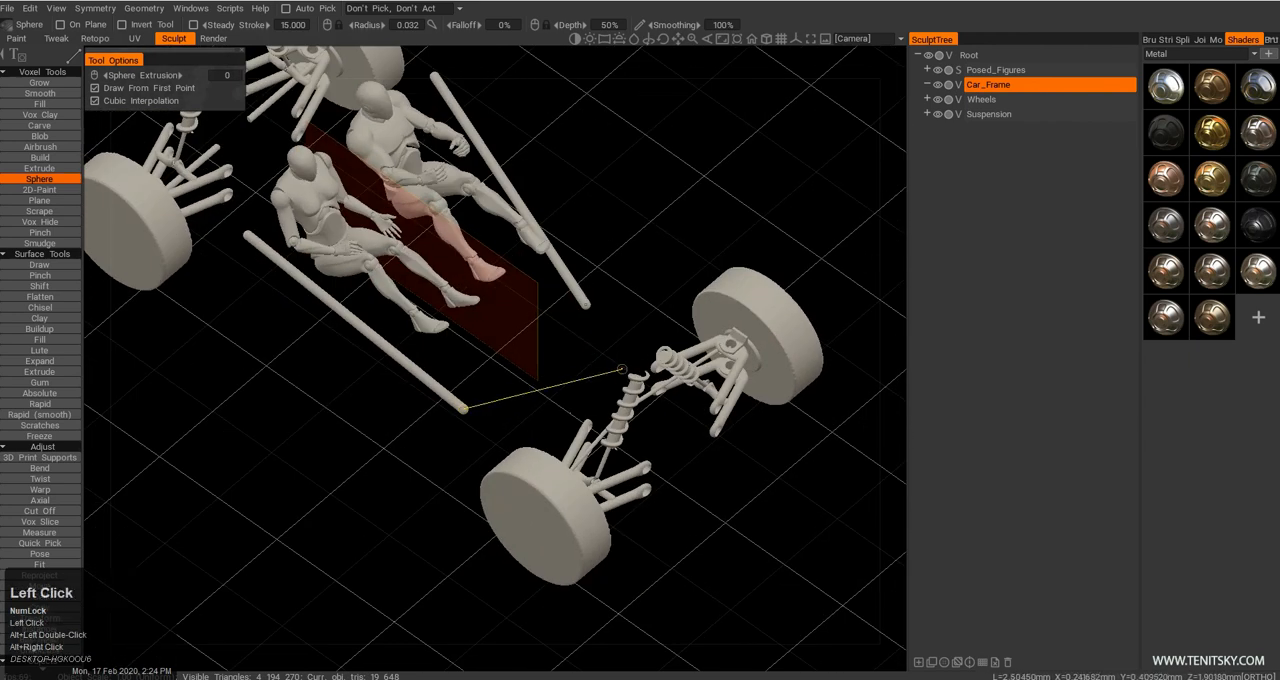
left_click_drag(652, 360, 458, 450, "alt")
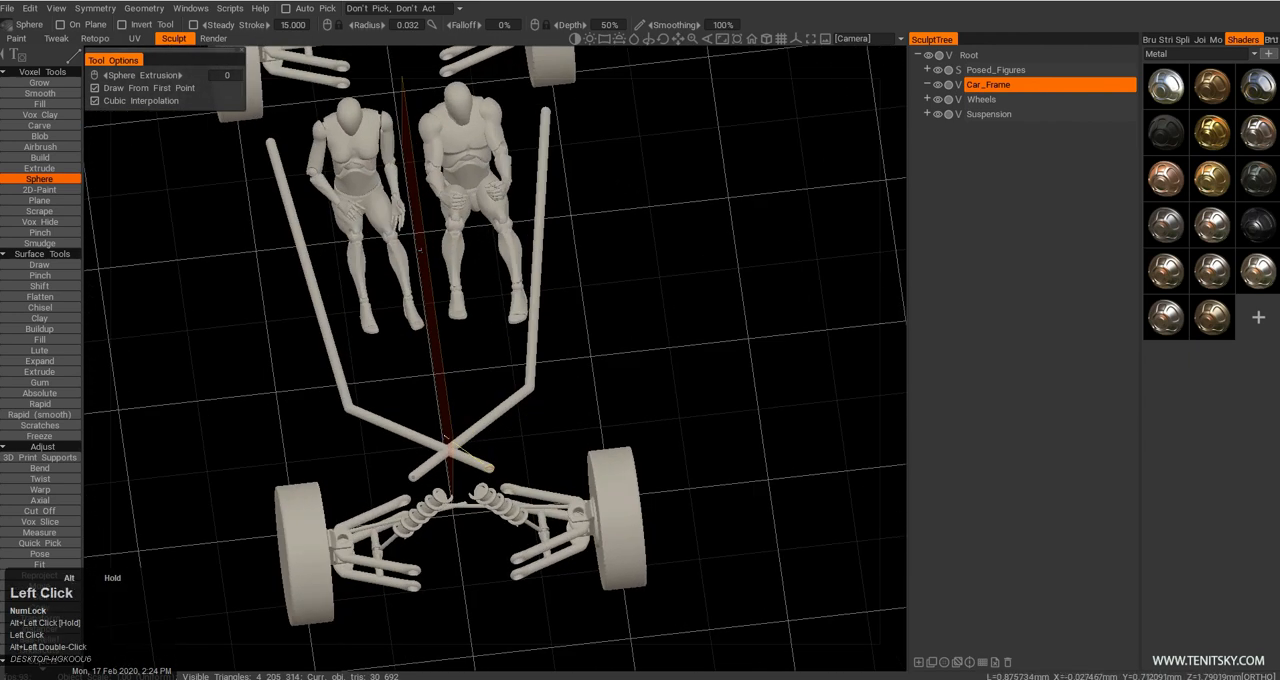
middle_click_drag(458, 450, 449, 378, "alt")
key("ctrl+z")
Extend the side rails inward to the front suspension and link their front ends with a cross tube.
left_click(495, 392)
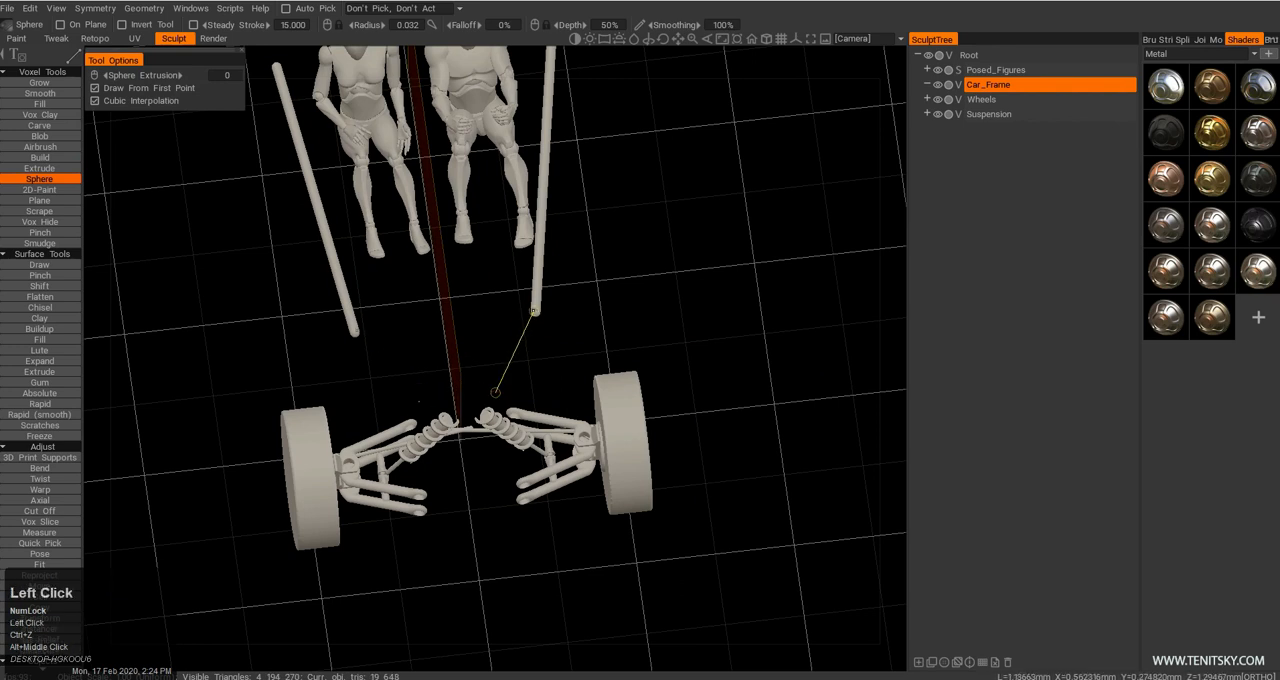
key("Escape")
left_click(421, 425)
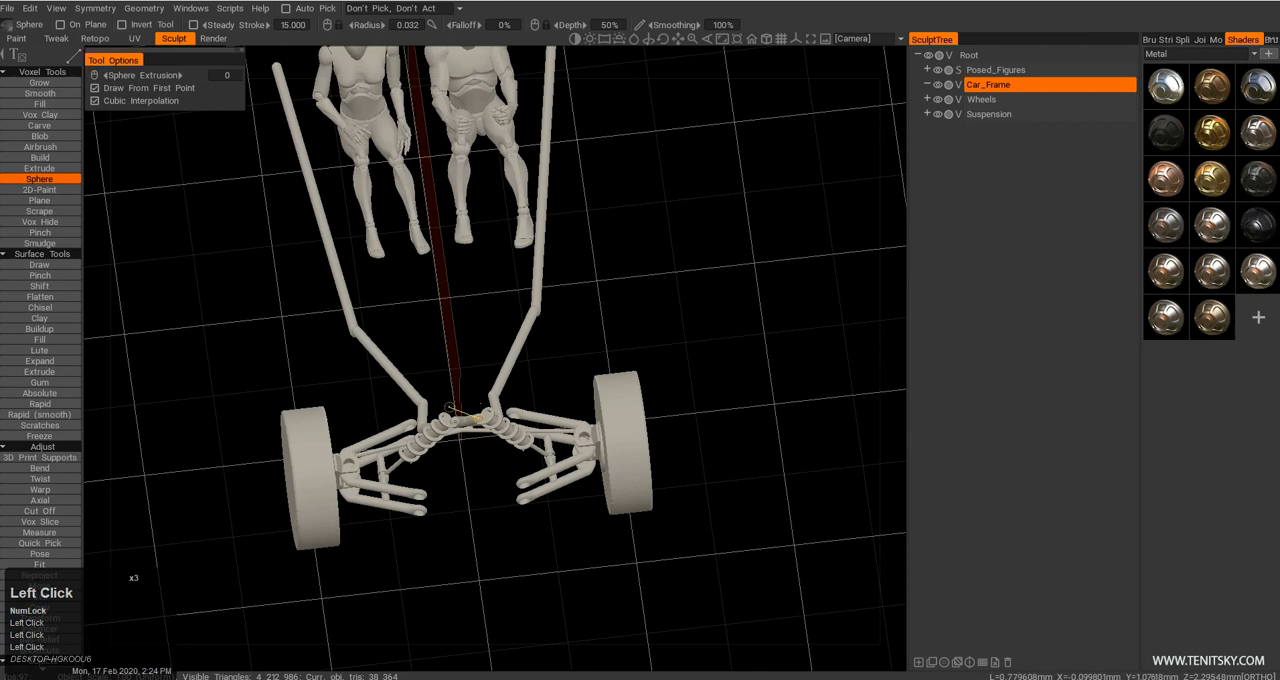
left_click(490, 398)
left_click_drag(490, 398, 560, 338, "alt")
middle_click_drag(560, 338, 479, 362, "alt")
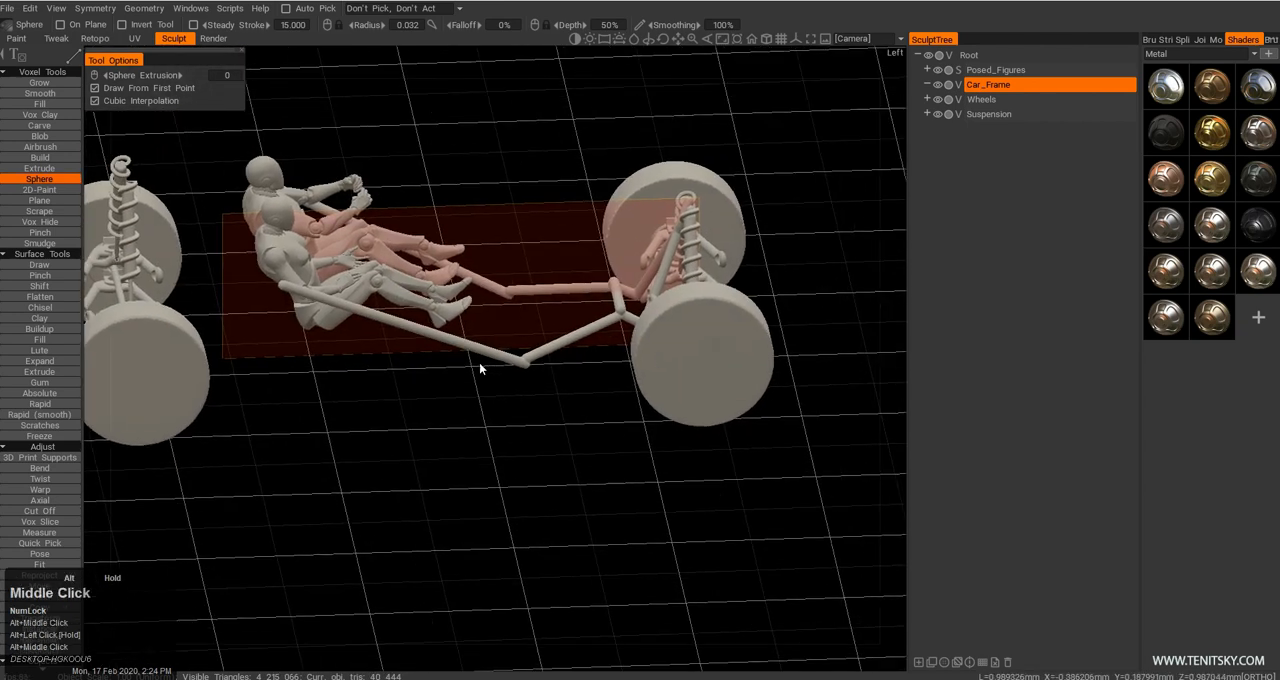
Raise mirrored uprights from the front rail bends and run upper tubes forward to the tops of the front shocks.
right_click_drag(479, 362, 522, 385, "alt")
middle_click_drag(522, 385, 508, 412, "alt")
left_click_drag(508, 412, 525, 398, "alt")
left_click_drag(538, 255, 492, 352, "alt")
left_click(485, 244)
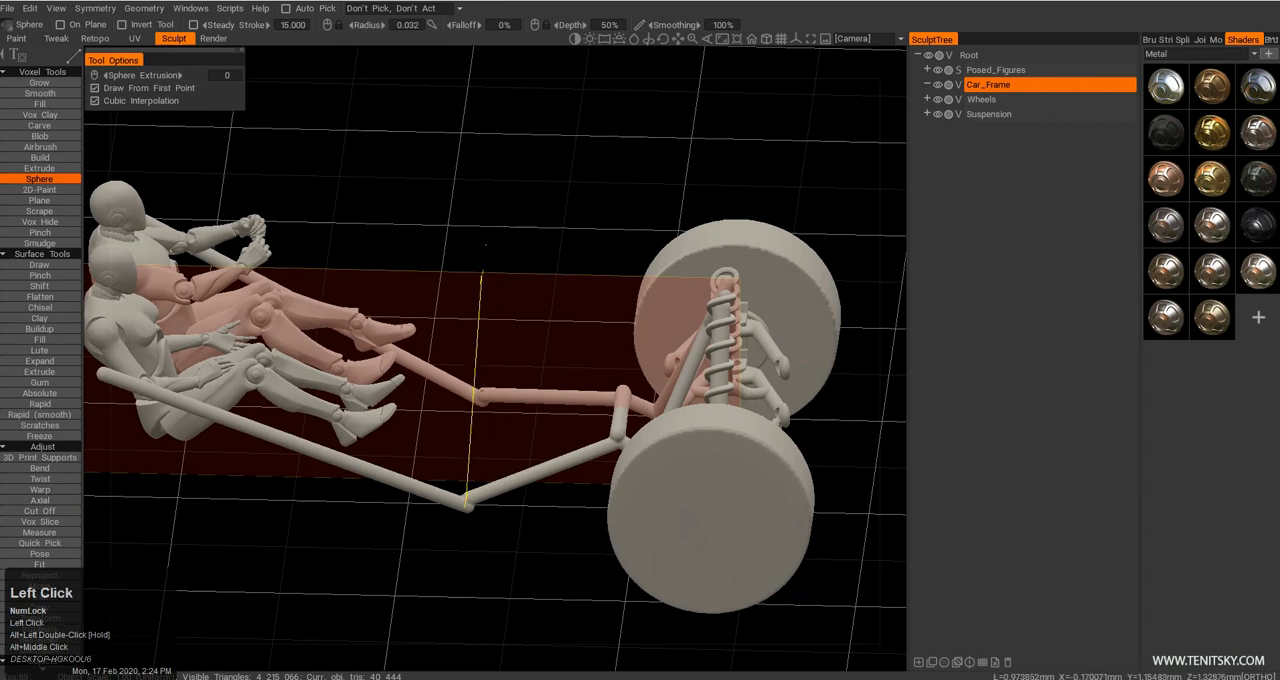
left_click_drag(485, 244, 560, 400, "alt")
left_click(693, 305)
left_click(693, 305)
key("Escape")
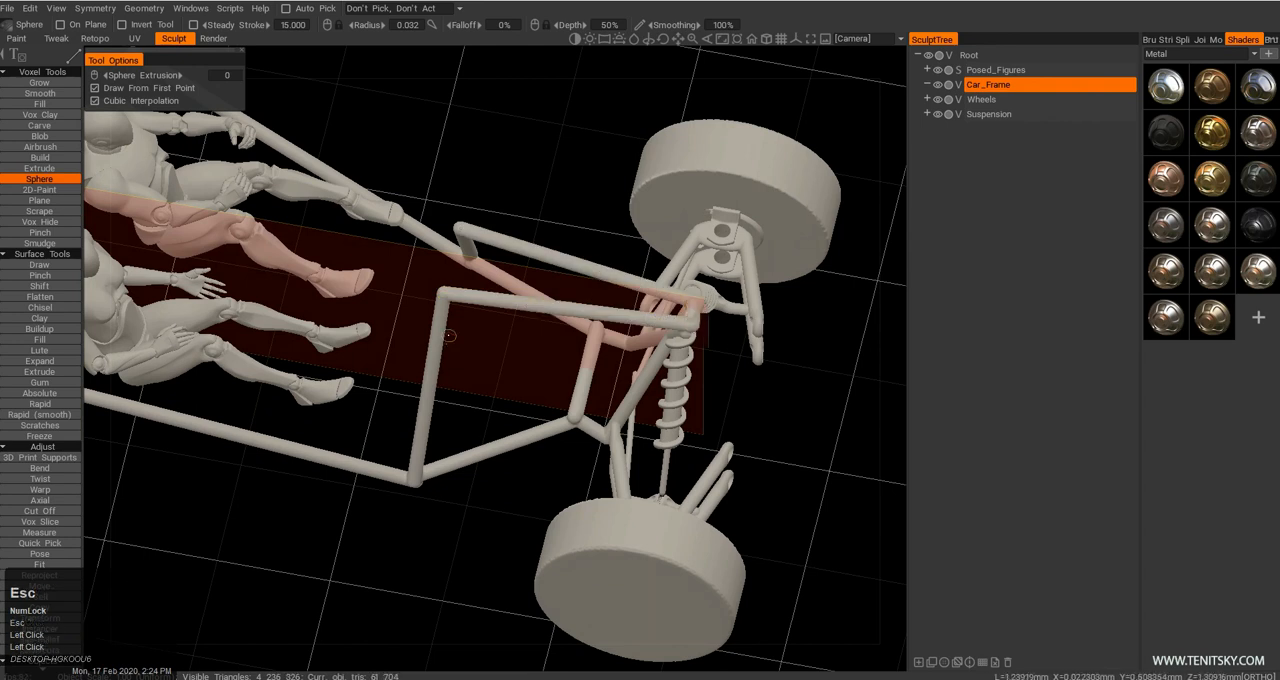
Join the tops of the two front uprights with a cross tube.
left_click_drag(428, 332, 424, 350, "alt")
left_click(462, 242)
key("Escape")
Continue the side rails rearward behind the figures with angled tubes reaching the tops of the rear shocks.
right_click_drag(561, 392, 495, 388, "alt")
left_click_drag(495, 388, 400, 350, "alt")
middle_click_drag(400, 350, 508, 362, "alt")
mouse_move(508, 362)
right_mouse_down("alt")
mouse_move(522, 358)
mouse_move(498, 354)
right_mouse_up("alt")
left_click_drag(498, 354, 502, 292, "alt")
middle_click_drag(502, 292, 494, 323, "alt")
right_click_drag(494, 323, 566, 328, "alt")
left_click_drag(566, 328, 502, 334, "alt")
middle_click_drag(502, 334, 530, 346, "alt")
left_click_drag(530, 346, 518, 371, "alt")
middle_click_drag(518, 371, 528, 380, "alt")
left_click_drag(528, 385, 505, 398, "alt")
middle_click_drag(505, 398, 491, 409, "alt")
left_click_drag(491, 409, 463, 411, "alt")
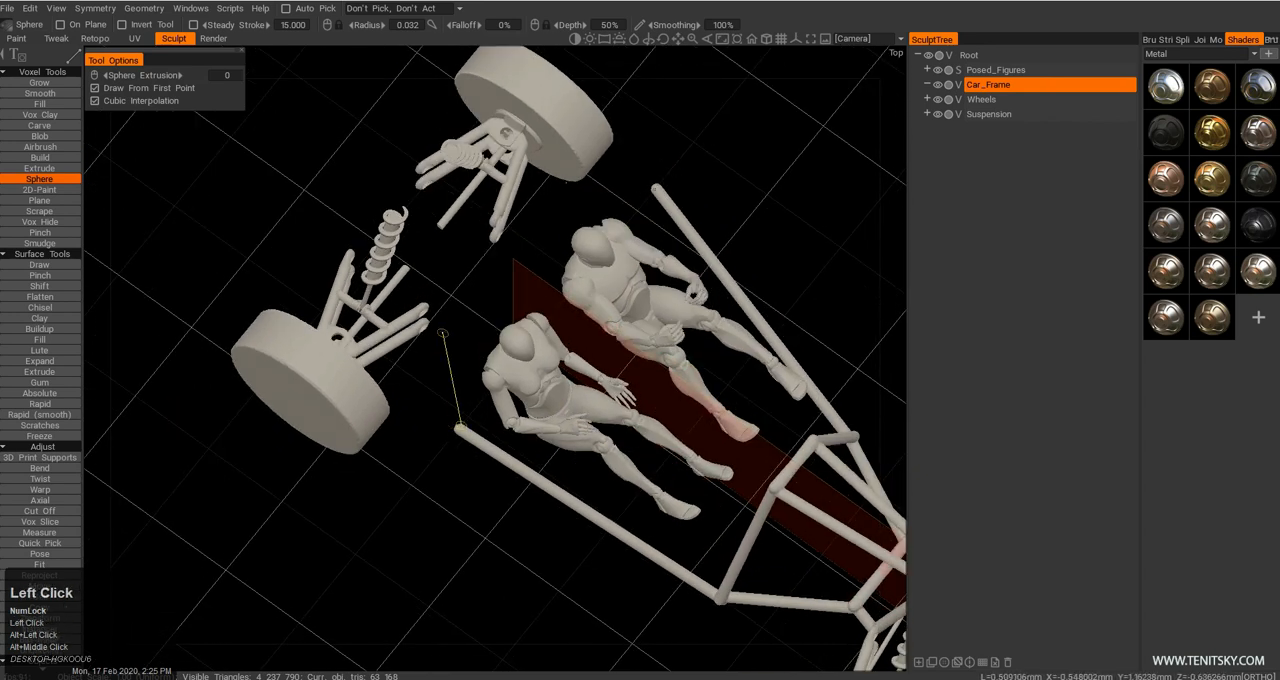
left_click(428, 271)
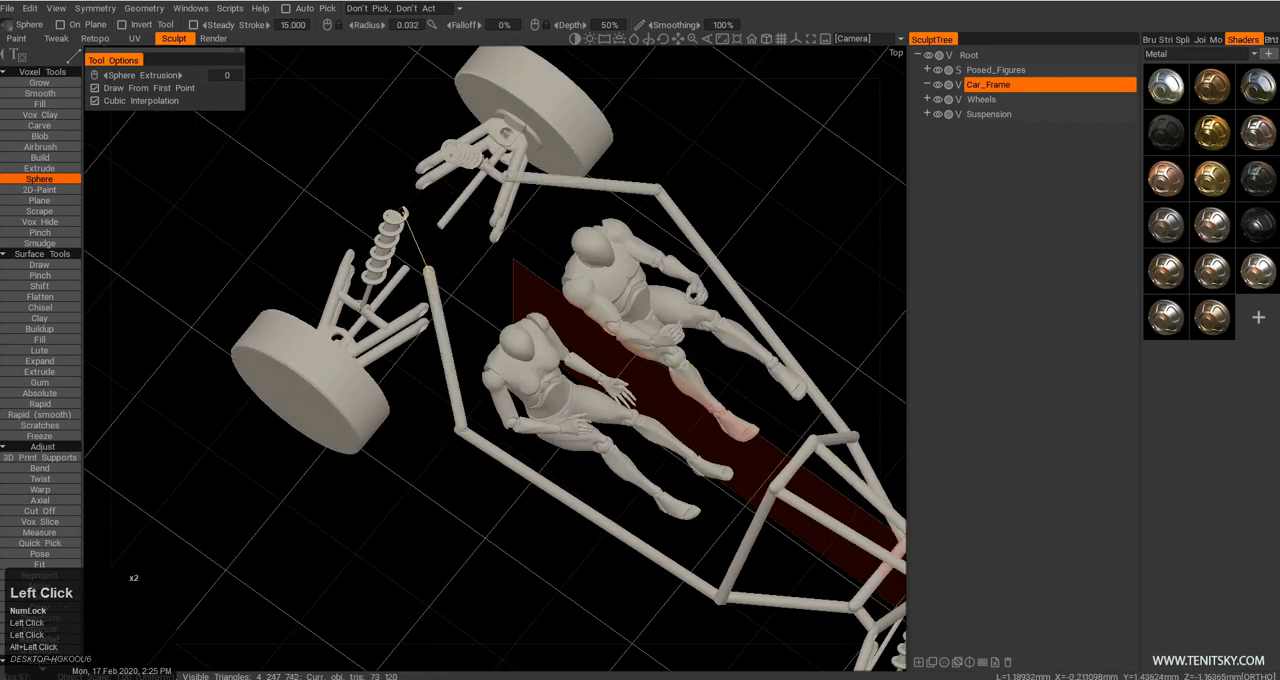
left_click_drag(445, 290, 460, 293, "alt")
key("Escape")
Connect the mirrored rear rails with cross tubes at the shock tops and at the bends behind the figures.
middle_click_drag(454, 303, 460, 347, "alt")
left_click_drag(460, 347, 468, 364, "alt")
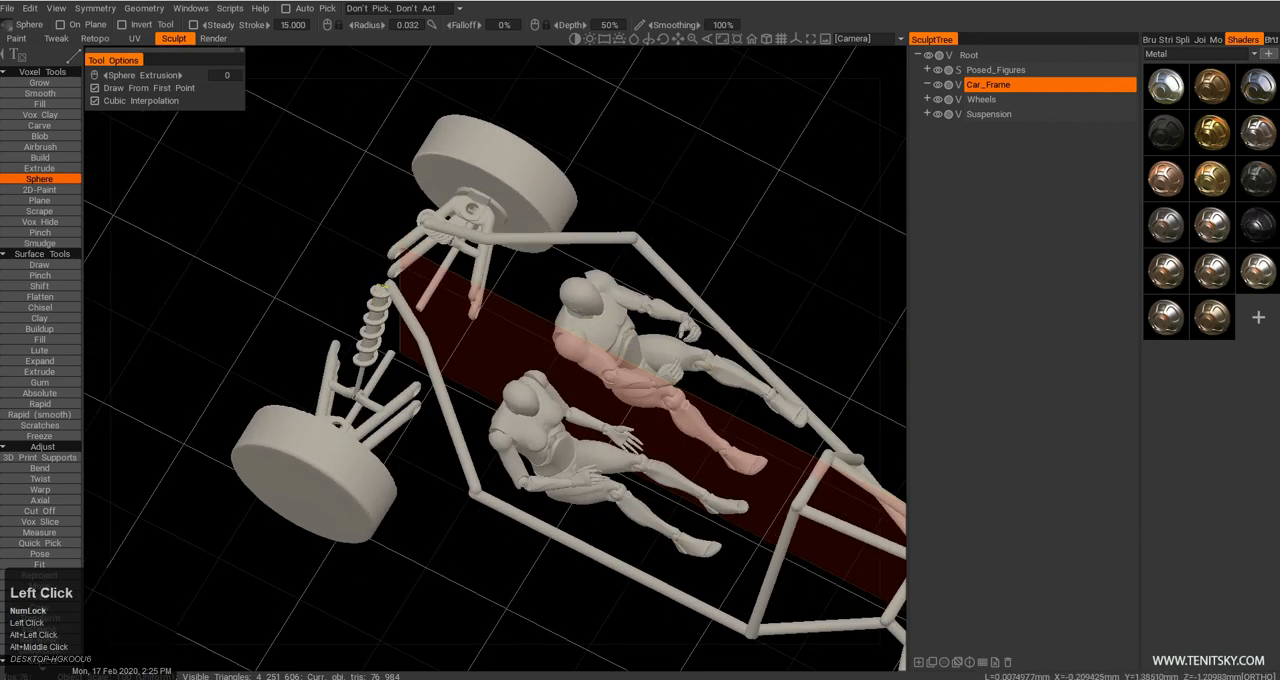
middle_click_drag(460, 352, 453, 360, "alt")
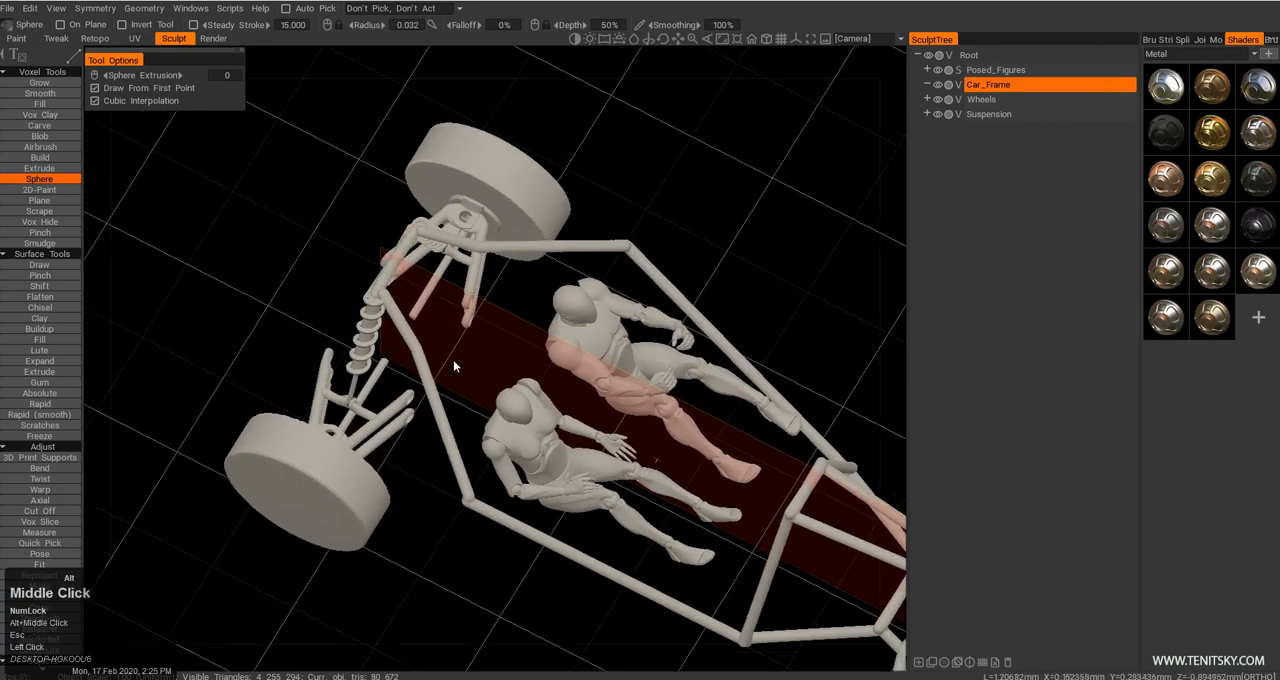
left_click_drag(453, 360, 420, 452, "alt")
middle_click_drag(420, 452, 458, 400, "alt")
left_click(459, 434)
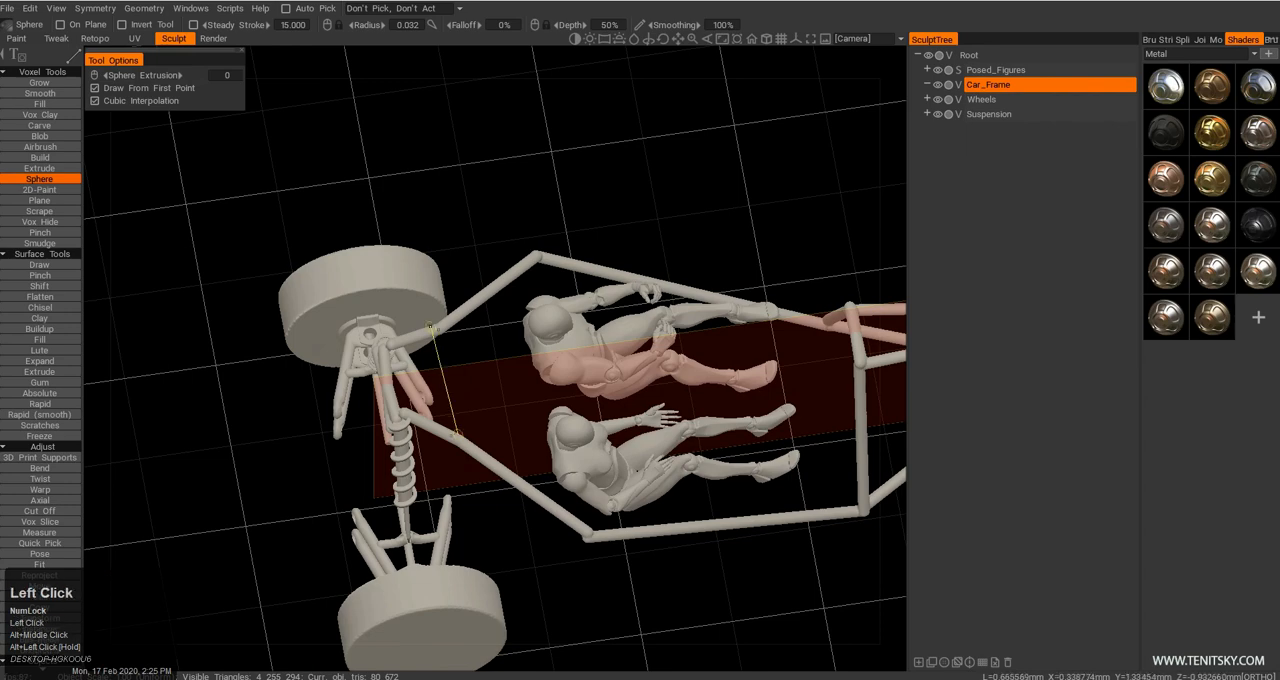
key("Escape")
Draw mirrored lower rails from the front bends of the side rails back to the rear suspension's lower arms.
middle_click_drag(604, 403, 590, 389, "alt")
left_click_drag(590, 389, 518, 292, "alt")
left_click_drag(726, 438, 599, 248, "alt")
left_click(649, 201)
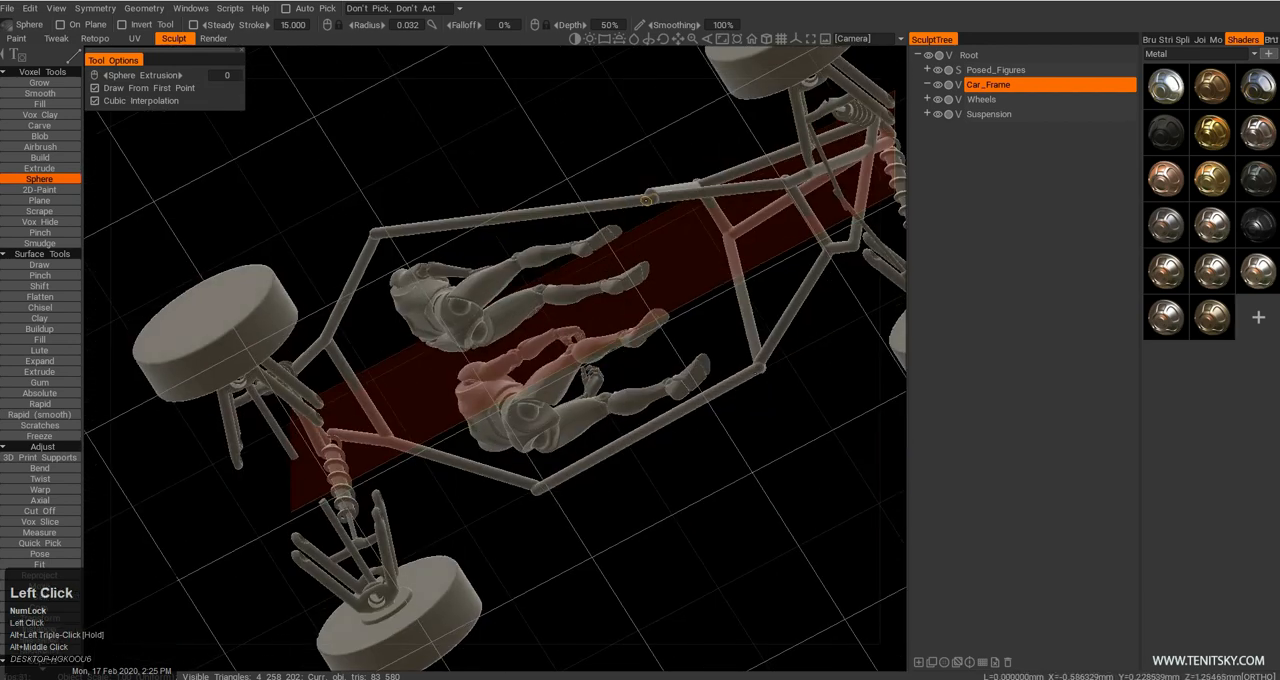
left_click_drag(370, 370, 330, 445, "alt")
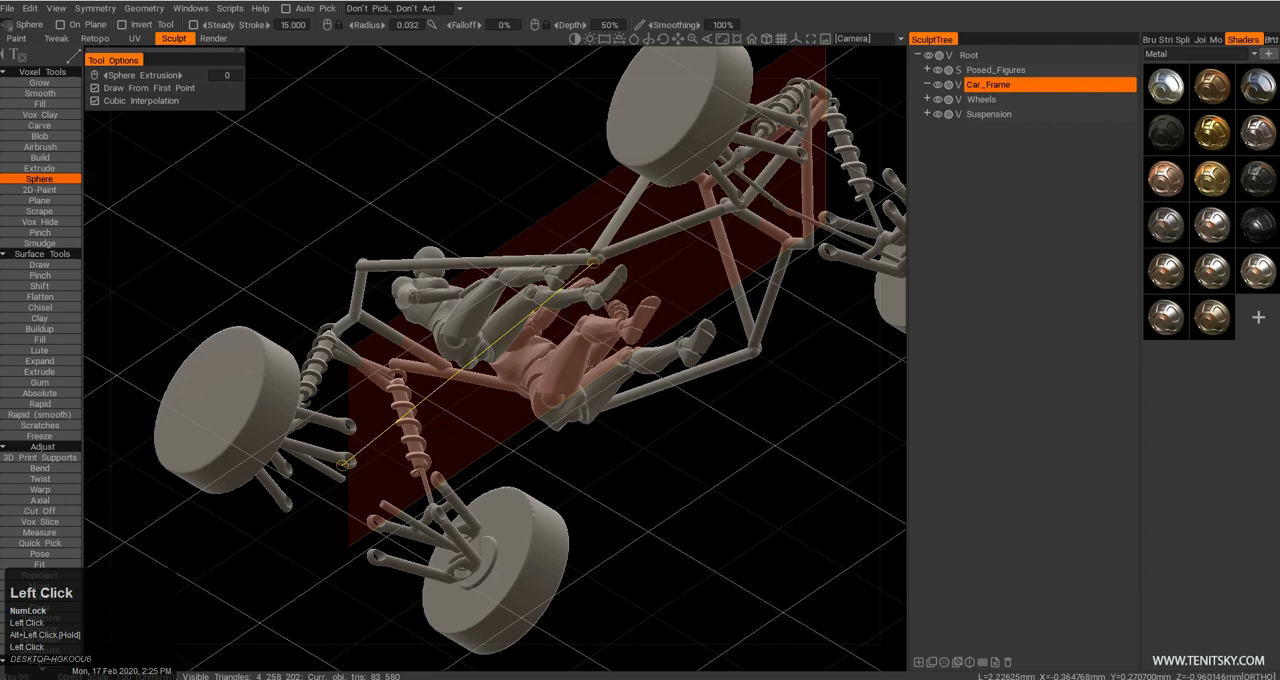
left_click_drag(344, 462, 318, 304, "alt")
Add mirrored uprights from the rear rail bends down to the lower suspension arms and brace them forward to the side rails.
left_click(294, 253)
middle_click_drag(293, 250, 281, 333, "alt")
left_click_drag(281, 333, 351, 414, "alt")
left_click(317, 254)
key("Escape")
left_click(282, 412)
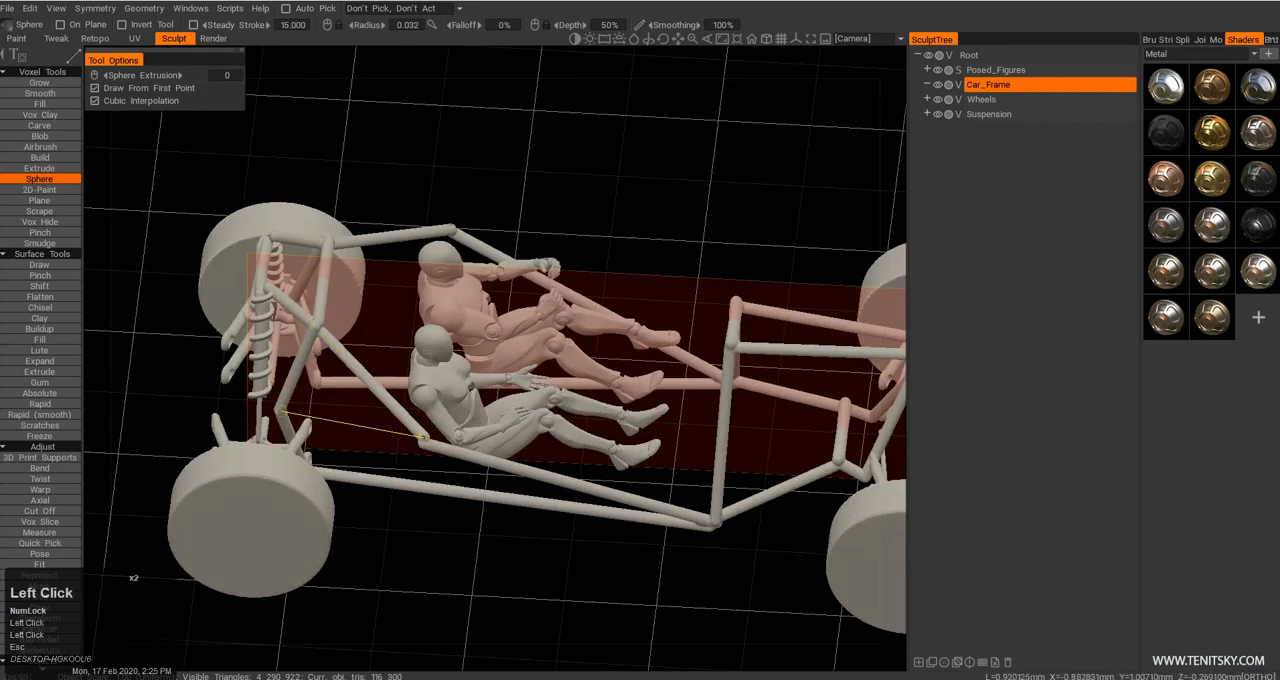
left_click(422, 438)
Try to run mirrored tubes from the rear shock tops down across the centre plane behind the suspension.
left_click_drag(428, 452, 410, 410, "alt")
right_click_drag(410, 410, 400, 375, "alt")
middle_click_drag(400, 375, 398, 346, "alt")
left_click_drag(398, 346, 494, 397, "alt")
middle_click_drag(494, 397, 480, 385, "alt")
right_click_drag(480, 385, 500, 402, "alt")
left_click_drag(500, 402, 589, 354, "alt")
middle_click_drag(589, 354, 645, 430, "alt")
left_click_drag(645, 430, 690, 470, "alt")
middle_click_drag(690, 470, 600, 400, "alt")
right_click_drag(600, 400, 640, 470, "alt")
middle_click_drag(640, 470, 626, 480, "alt")
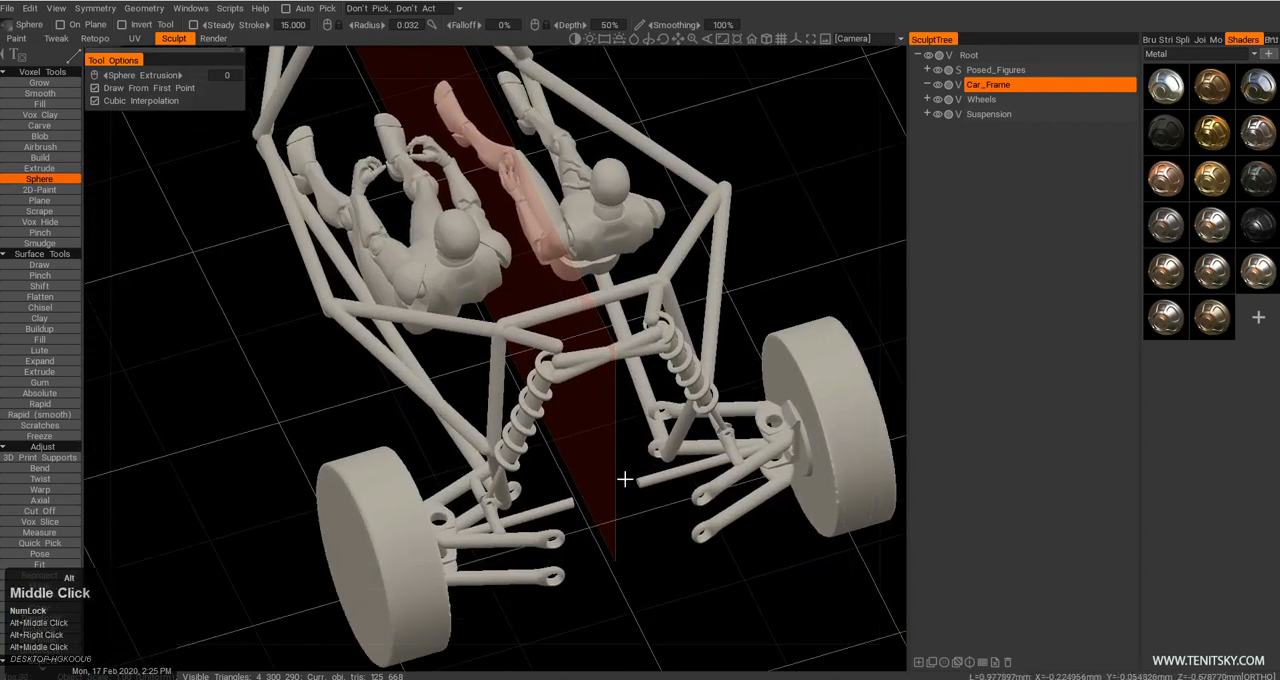
left_click_drag(626, 480, 700, 503, "alt")
mouse_move(700, 503)
middle_mouse_down("alt")
mouse_move(597, 357)
mouse_move(555, 347)
middle_mouse_up("alt")
right_click_drag(555, 347, 599, 328, "alt")
left_click(567, 290)
mouse_move(598, 430)
left_mouse_down("alt")
mouse_move(577, 367)
mouse_move(522, 404)
left_mouse_up("alt")
left_click(511, 427)
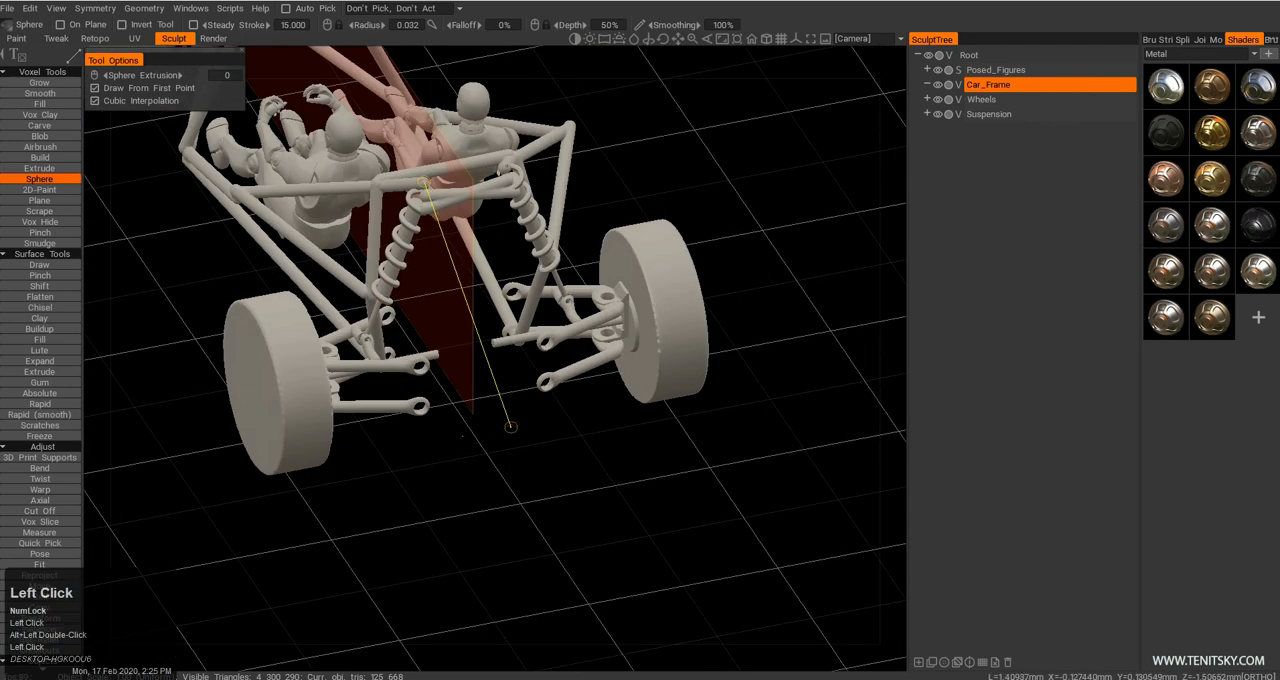
key("Escape")
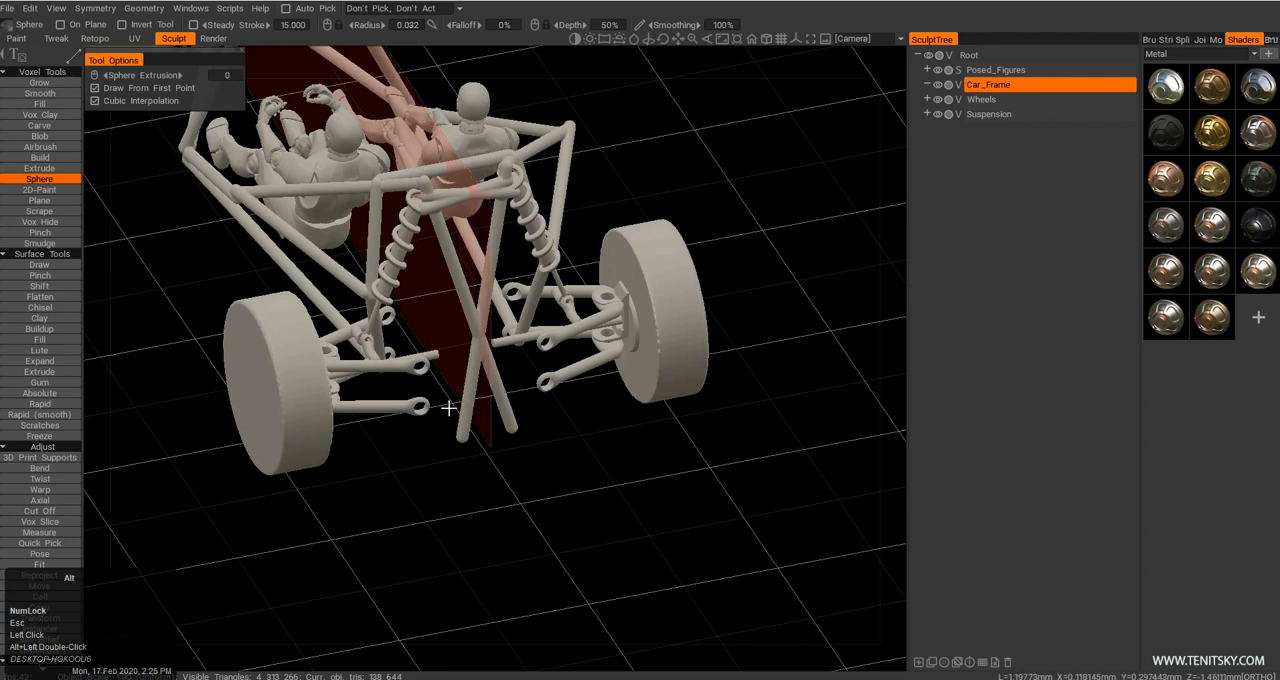
left_click_drag(448, 408, 350, 276, "alt")
key("ctrl+z")
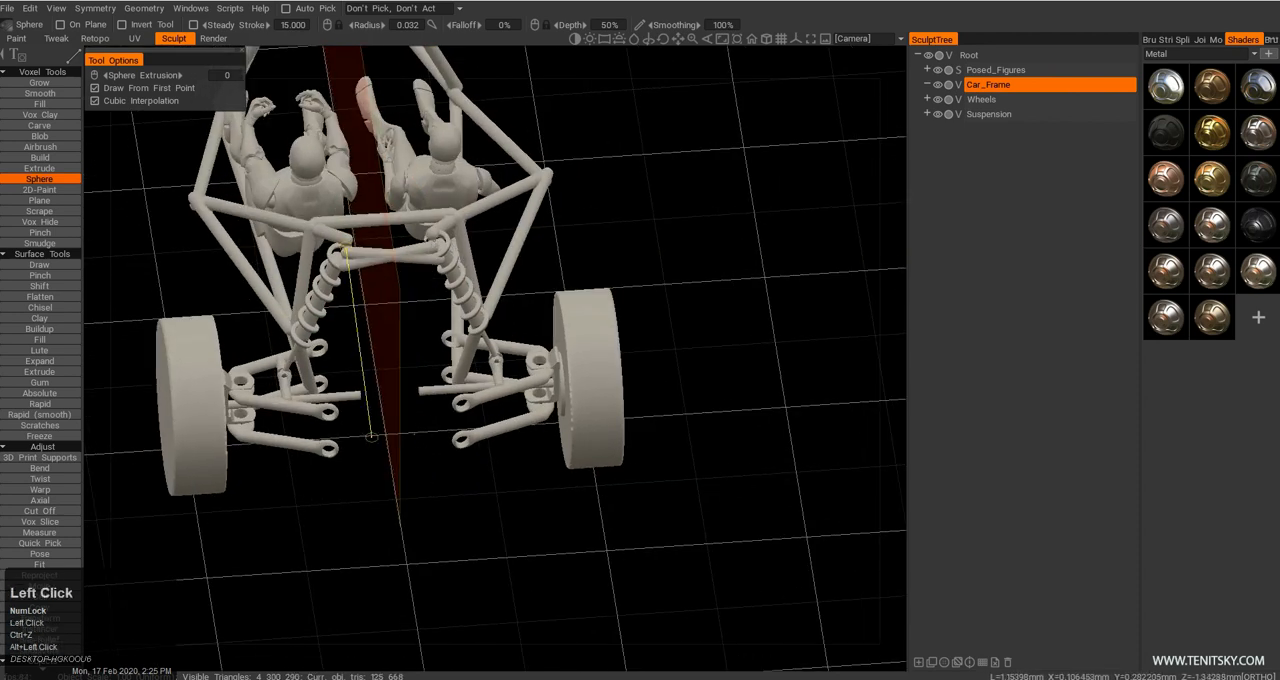
Drop mirrored tubes from the rear shock tops and join their lower ends with a short cross tube behind the suspension.
left_click(371, 437)
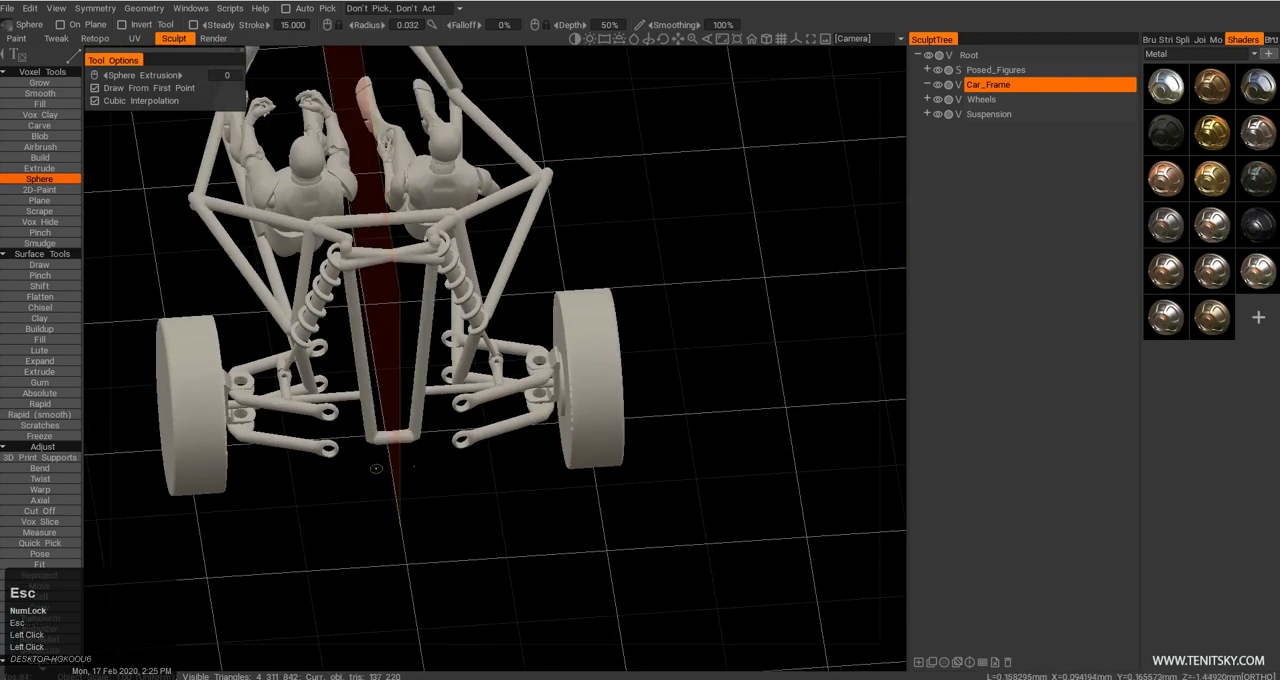
left_click_drag(376, 468, 449, 471, "alt")
middle_click_drag(449, 471, 562, 404, "alt")
left_click_drag(562, 404, 551, 430, "alt")
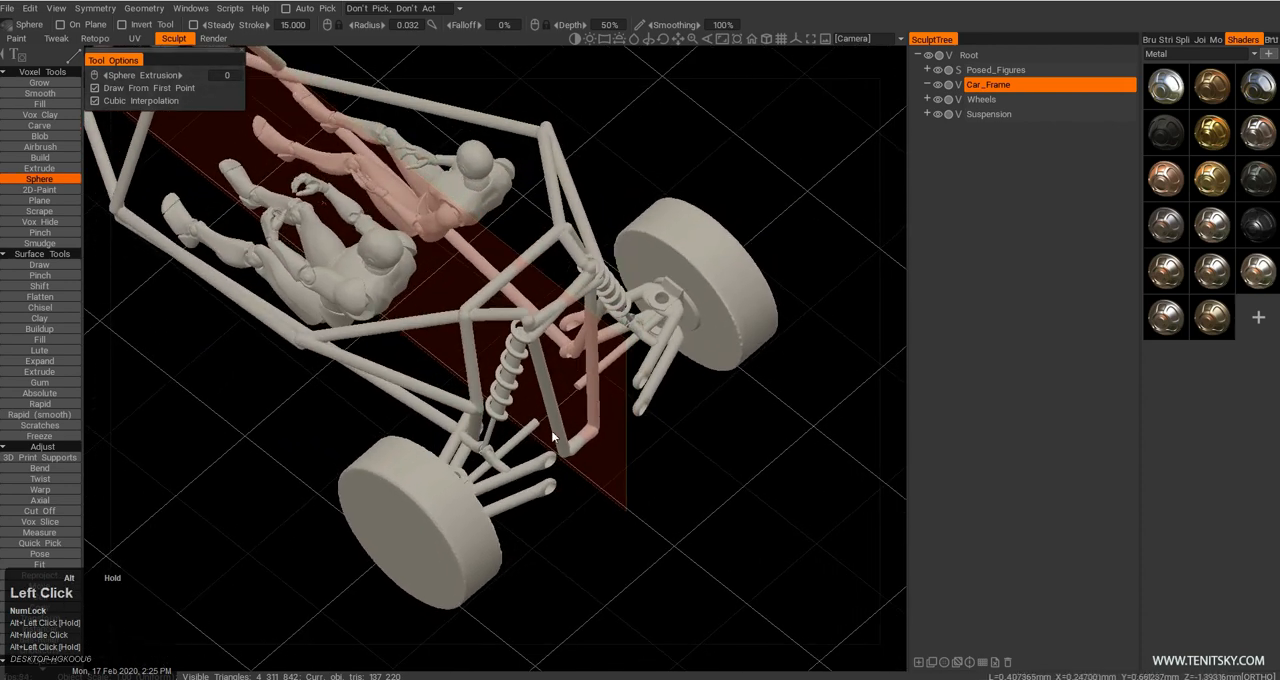
right_click_drag(551, 430, 557, 434, "alt")
left_click_drag(557, 434, 557, 317, "alt")
middle_click_drag(557, 317, 520, 410, "alt")
mouse_move(520, 410)
left_mouse_down("alt")
mouse_move(536, 405)
mouse_move(510, 395)
left_mouse_up("alt")
middle_click_drag(510, 395, 477, 466, "alt")
left_click_drag(477, 466, 580, 430, "alt")
middle_click_drag(420, 380, 379, 450, "alt")
right_click_drag(379, 450, 420, 455, "alt")
left_click_drag(420, 455, 450, 455, "alt")
left_click_drag(450, 455, 392, 468, "alt")
middle_click_drag(392, 468, 470, 440, "alt")
left_click_drag(470, 440, 450, 490, "alt")
middle_click_drag(450, 490, 480, 478, "alt")
mouse_move(480, 478)
left_mouse_down("alt")
mouse_move(475, 495)
mouse_move(463, 480)
left_mouse_up("alt")
left_click(468, 516)
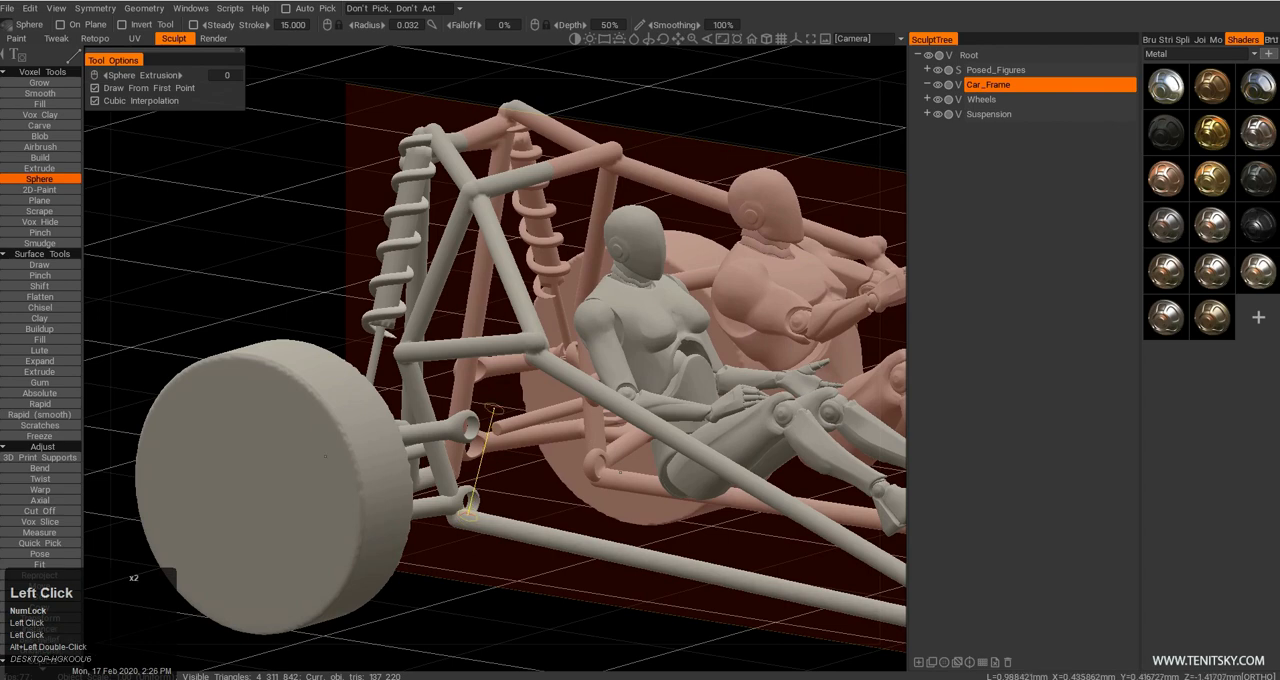
key("ctrl+z")
left_click_drag(494, 407, 549, 344, "alt")
key("Escape")
Draw mirrored braces from the middle of the front uprights back to the sloping side rails beside the feet.
right_click_drag(549, 344, 655, 442, "alt")
middle_click_drag(655, 442, 665, 487, "alt")
left_click_drag(665, 487, 550, 420, "alt")
middle_click_drag(550, 420, 473, 413, "alt")
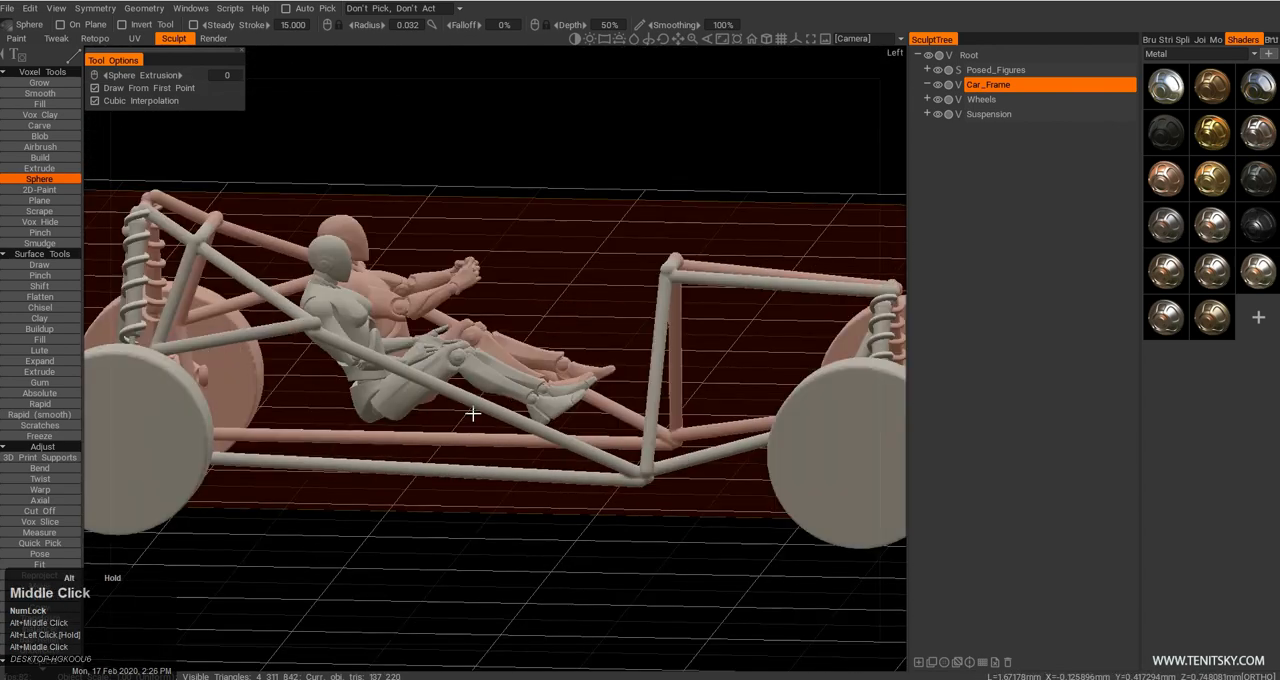
left_click_drag(473, 413, 613, 413, "alt")
middle_click_drag(613, 413, 612, 435, "alt")
left_click_drag(612, 435, 566, 492, "alt")
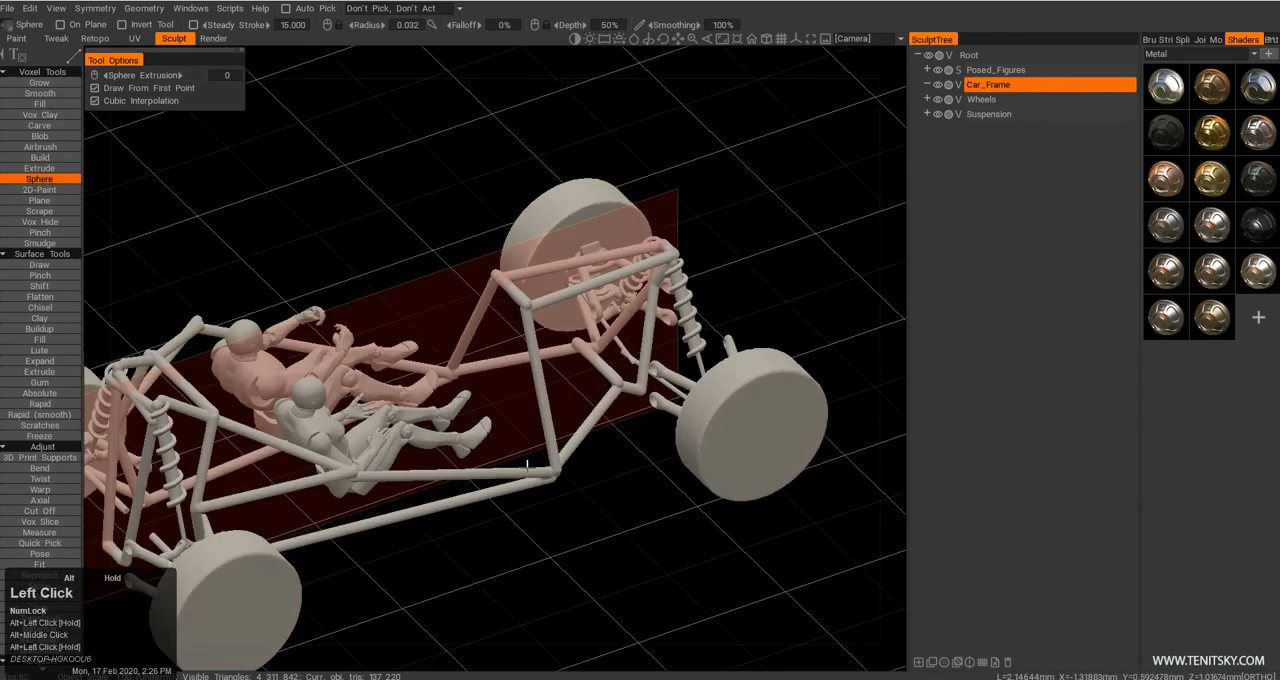
left_click(541, 405)
key("Escape")
Add two mirrored pairs of slanted struts between the side rails and the lower rails beside the figures.
left_click_drag(523, 498, 384, 440, "alt")
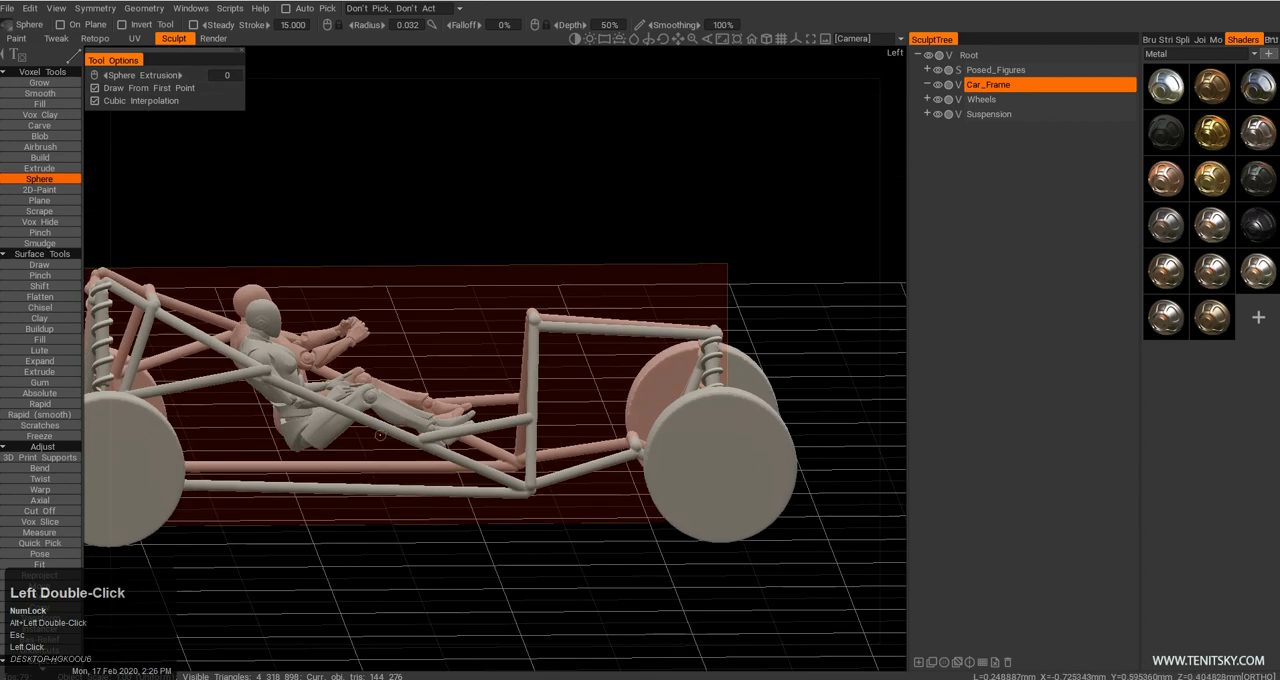
left_click(380, 431)
key("Escape")
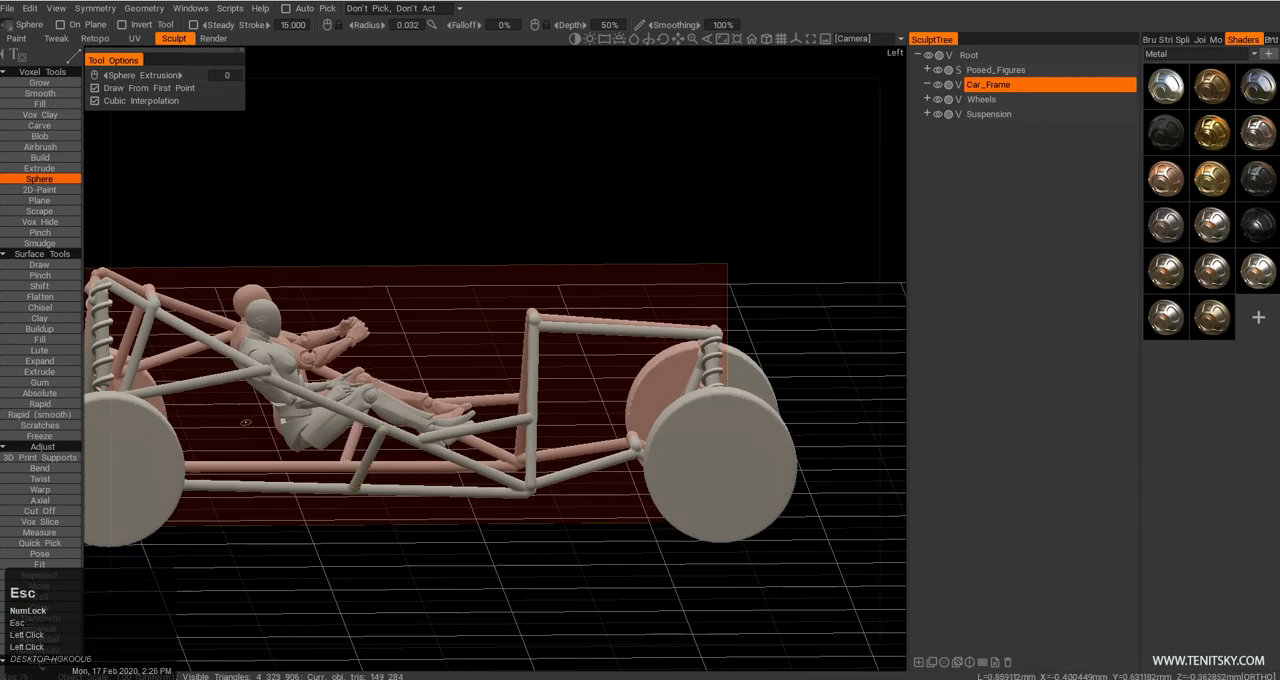
left_click(263, 487)
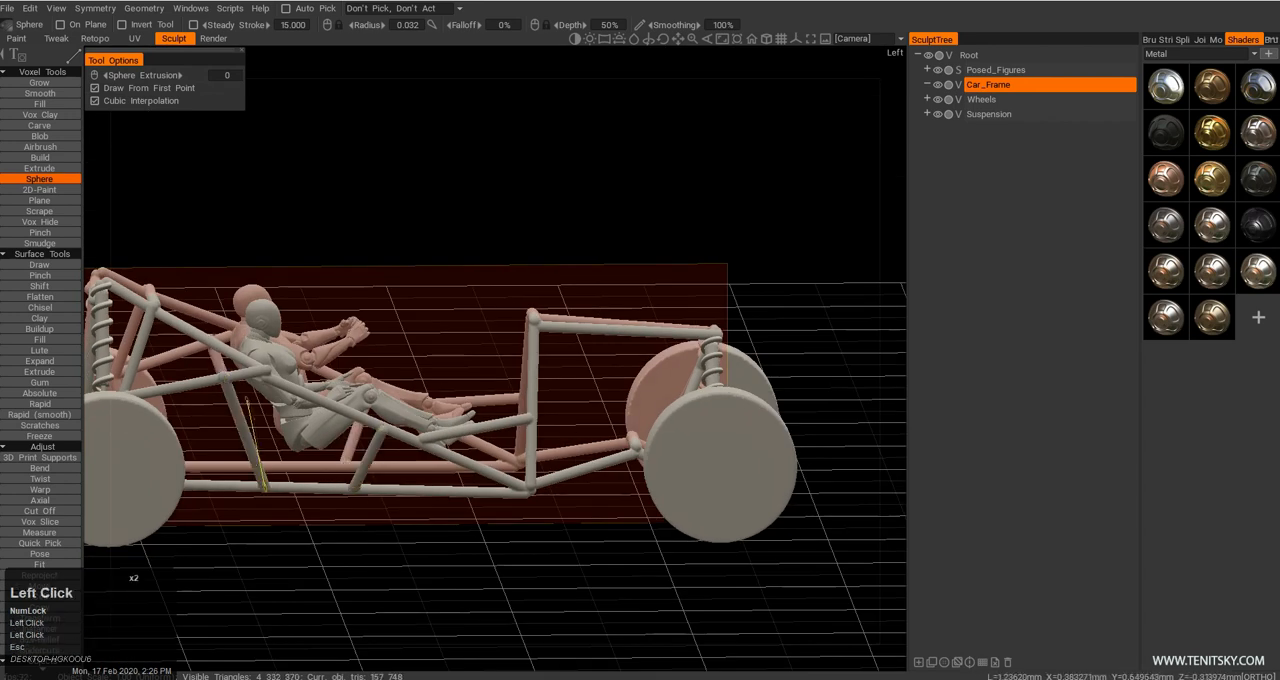
key("Escape")
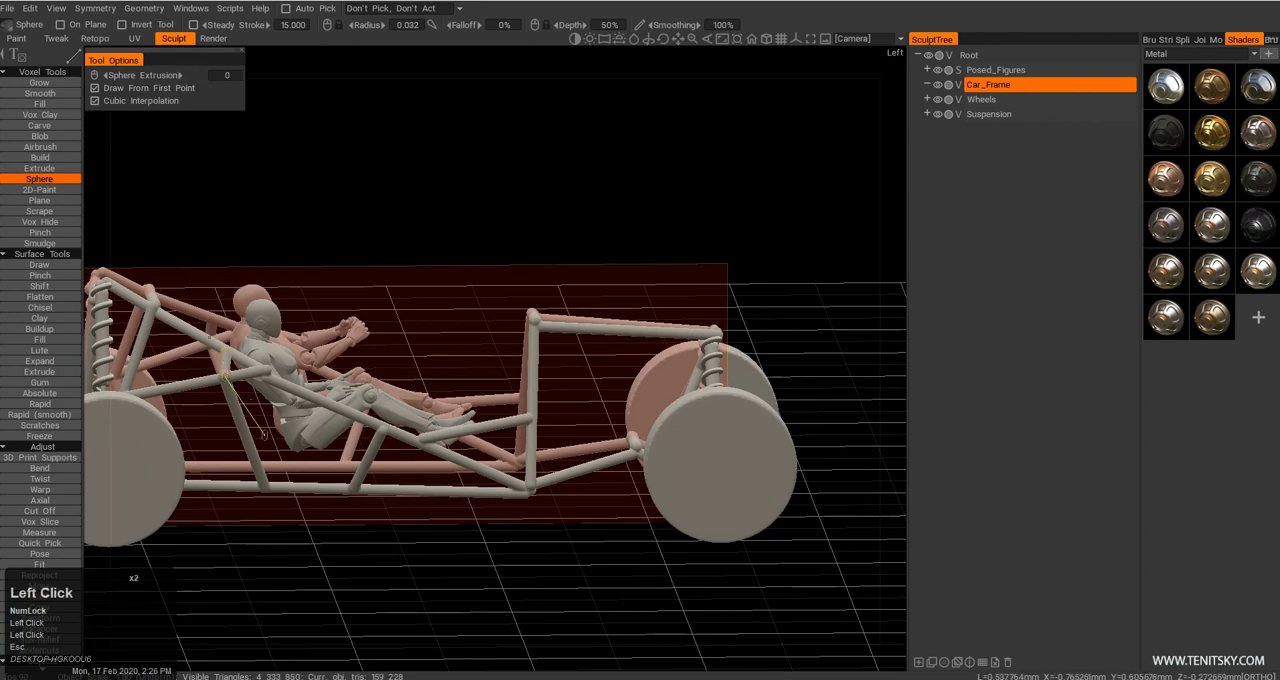
Cut off the upper part of the front uprights together with the tubes running forward to the front shocks.
right_click_drag(428, 474, 420, 484, "alt")
left_click_drag(420, 484, 510, 440, "alt")
right_click_drag(510, 440, 600, 500, "alt")
left_click_drag(600, 500, 610, 493, "alt")
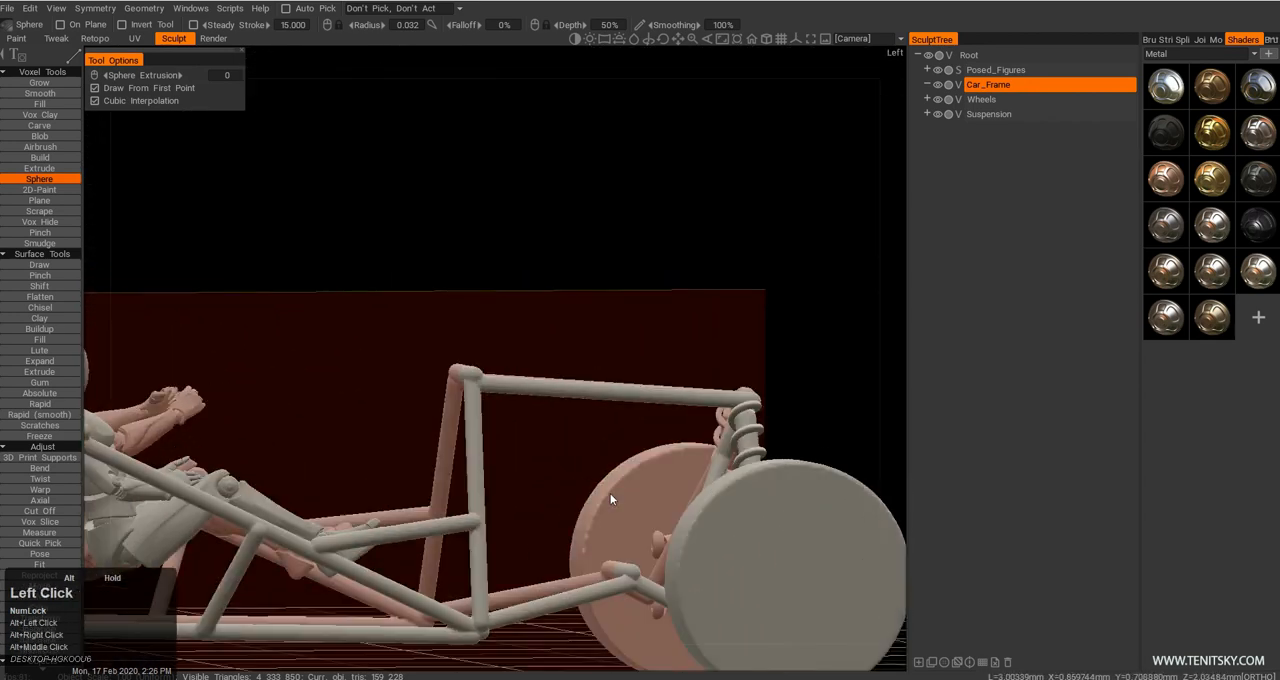
key("alt+c")
left_click_drag(403, 294, 800, 455)
left_click_drag(672, 455, 670, 500, "alt")
middle_click_drag(670, 500, 624, 453, "alt")
left_click_drag(624, 453, 505, 338, "alt")
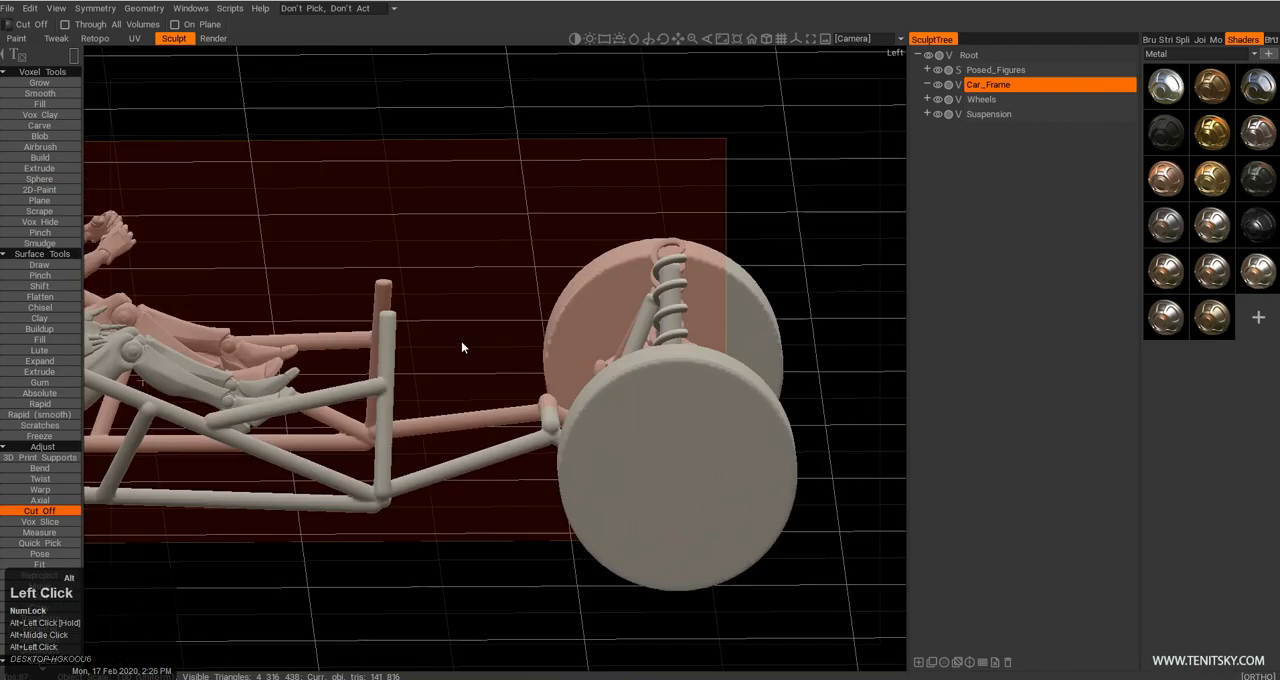
double_click(461, 341, "alt")
Draw mirrored tubes from the shortened front uprights forward to the front shock tops and link their ends with a cross tube.
key("shift+c")
left_click(393, 321)
left_click_drag(393, 321, 650, 395, "alt")
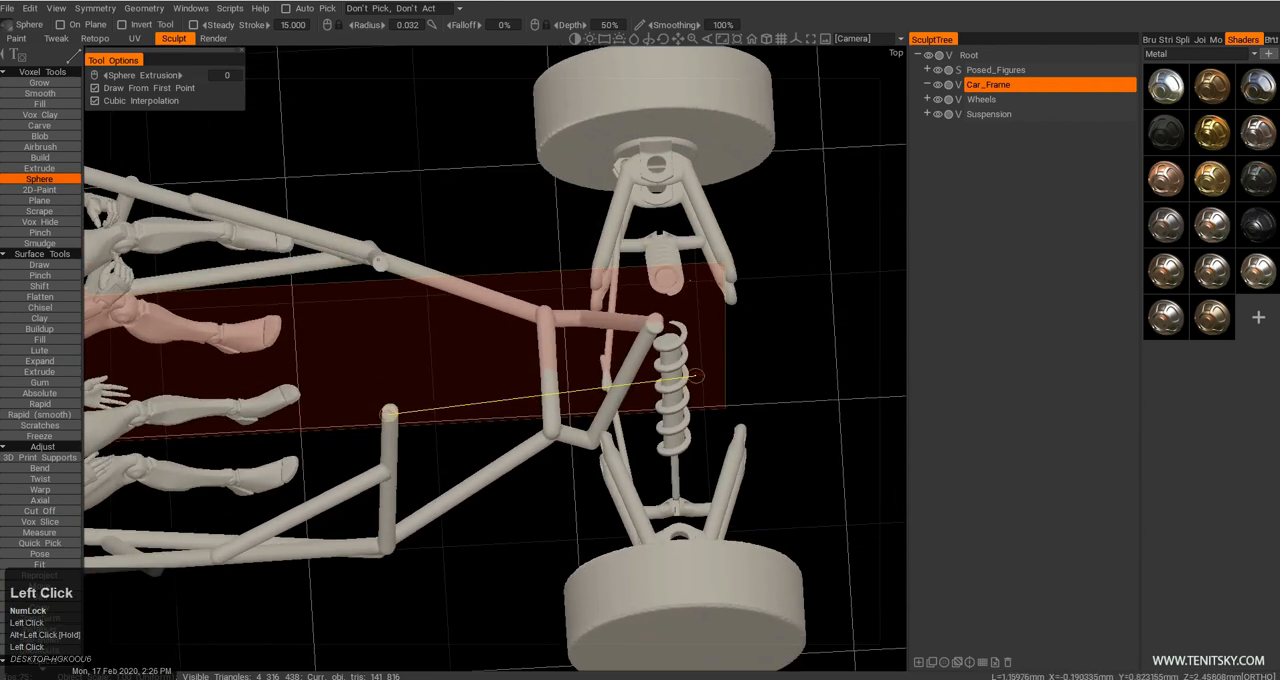
left_click(695, 376)
left_click(693, 290)
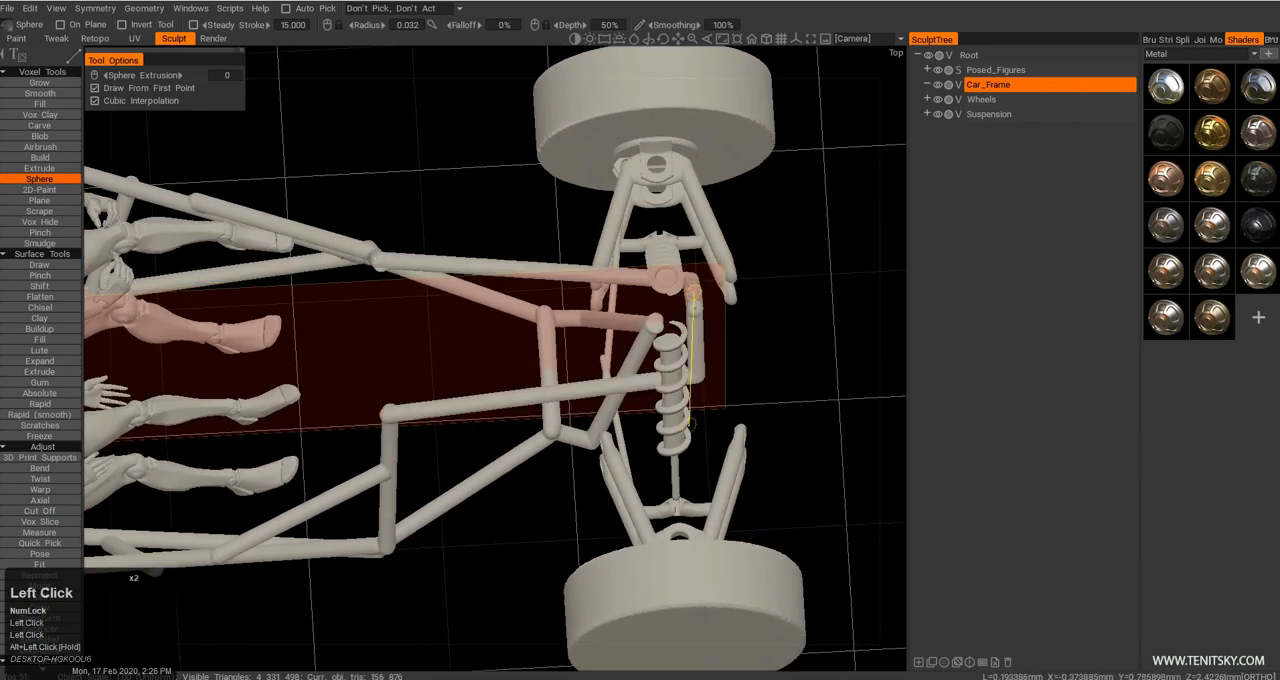
left_click_drag(693, 290, 577, 351, "alt")
key("Escape")
Connect the tops of the shortened front uprights with a cross tube.
right_click_drag(577, 351, 600, 358, "alt")
left_click_drag(600, 358, 465, 383, "alt")
middle_click_drag(465, 382, 611, 389, "alt")
left_click_drag(611, 389, 640, 333, "alt")
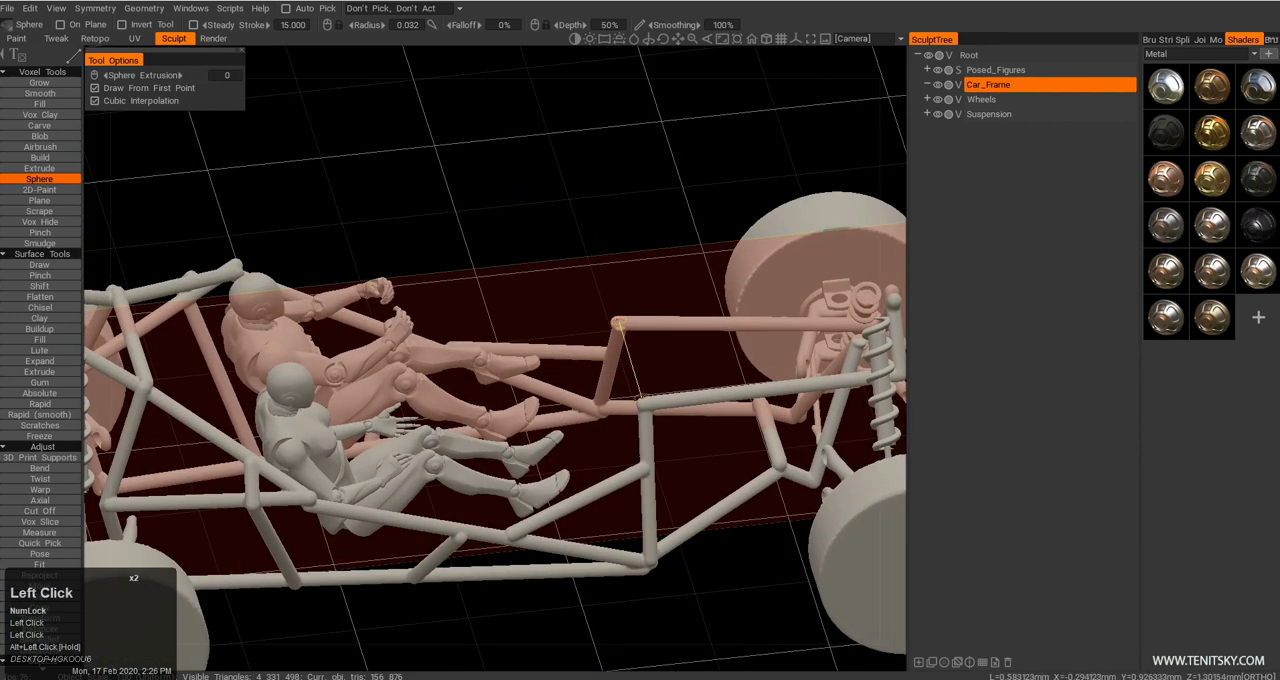
Examine the overall frame layout around the figures, wheels and suspension from several angles.
left_click_drag(588, 424, 474, 352, "alt")
middle_click_drag(474, 352, 502, 404, "alt")
left_click_drag(502, 404, 392, 432, "alt")
middle_click_drag(392, 432, 452, 406, "alt")
left_click_drag(452, 406, 345, 390, "alt")
middle_click_drag(345, 390, 413, 454, "alt")
right_click_drag(413, 454, 380, 440, "alt")
left_click_drag(380, 440, 335, 440, "alt")
right_click_drag(335, 440, 440, 390, "alt")
left_click_drag(440, 390, 390, 305, "alt")
right_click_drag(390, 305, 470, 320, "alt")
middle_click_drag(470, 320, 510, 358, "alt")
left_click_drag(510, 358, 467, 400, "alt")
right_click_drag(467, 400, 455, 395, "alt")
left_click_drag(455, 395, 467, 403, "alt")
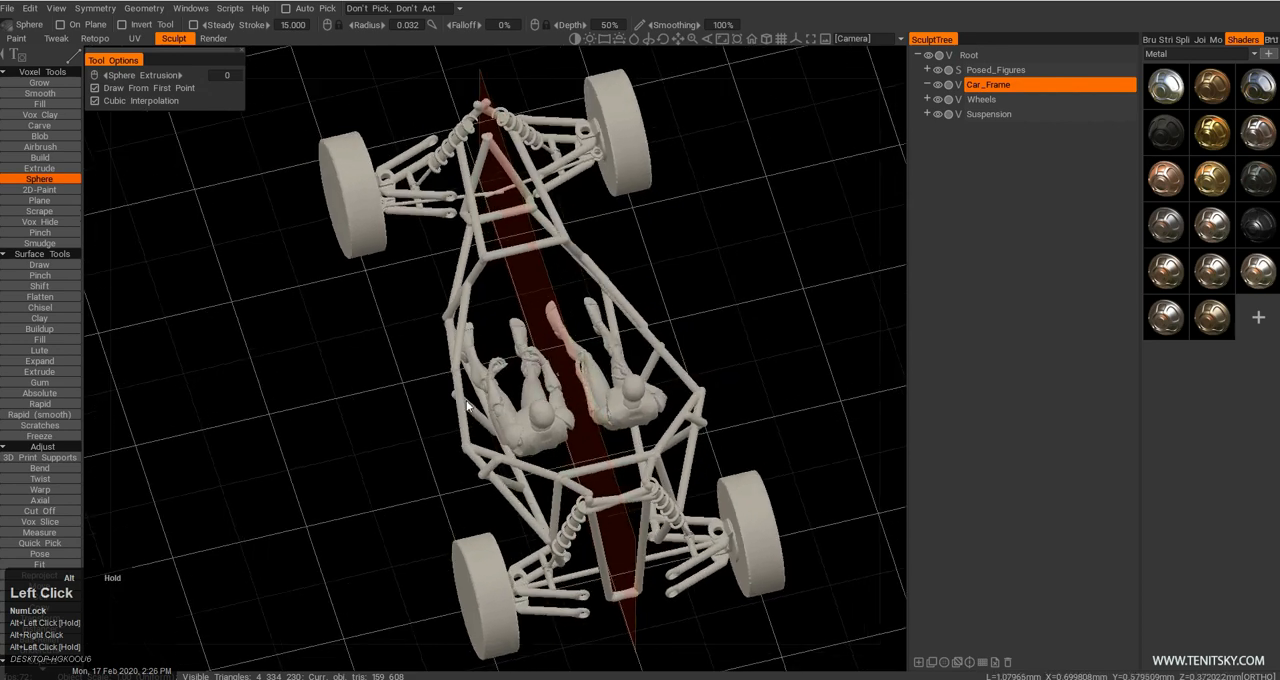
Reduce the Sphere tool's radius to 0.025 for thinner tubes.
key("w")
left_click_drag(560, 377, 510, 470, "alt")
right_click_drag(510, 470, 500, 445, "alt")
middle_click_drag(500, 445, 497, 433, "alt")
left_click_drag(497, 433, 655, 385, "alt")
right_click_drag(655, 385, 640, 372, "alt")
left_click_drag(640, 372, 476, 308, "alt")
Try to draw thinner mirrored tubes from the front upright tops back to the side bends beside the figures.
mouse_move(467, 265)
left_mouse_down("alt")
mouse_move(490, 308)
mouse_move(484, 280)
left_mouse_up("alt")
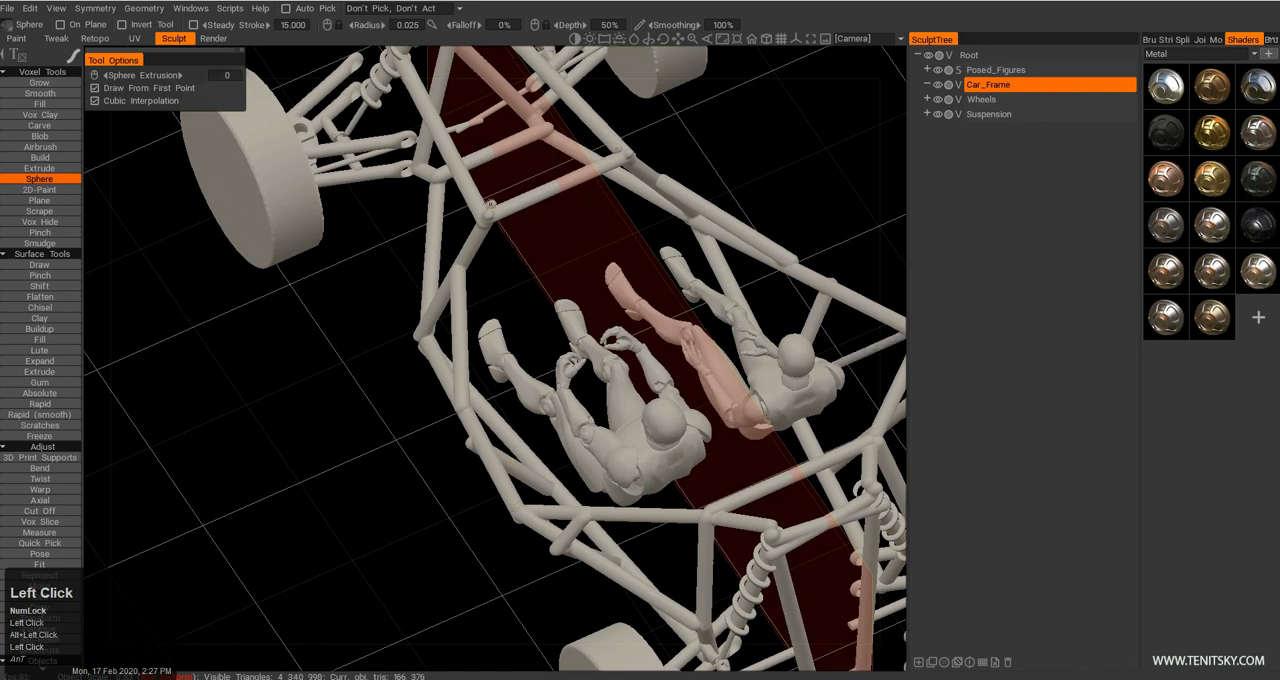
key("e")
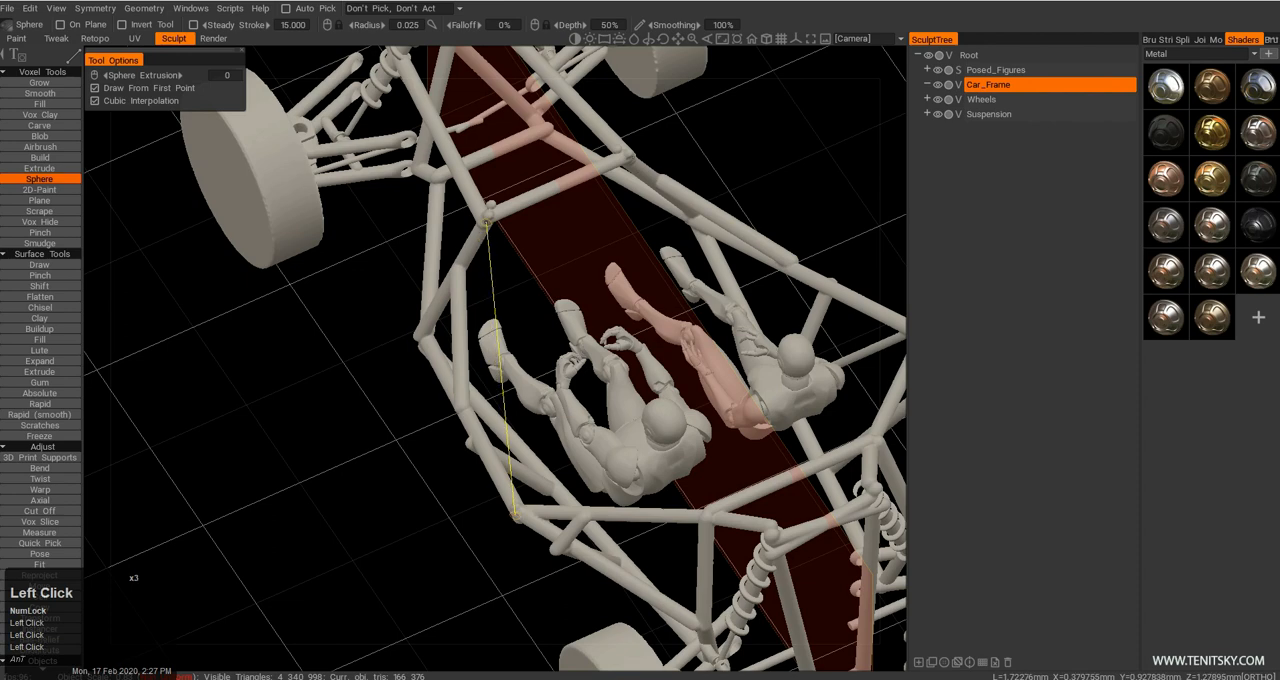
left_click(515, 515)
left_click_drag(505, 405, 715, 315, "alt")
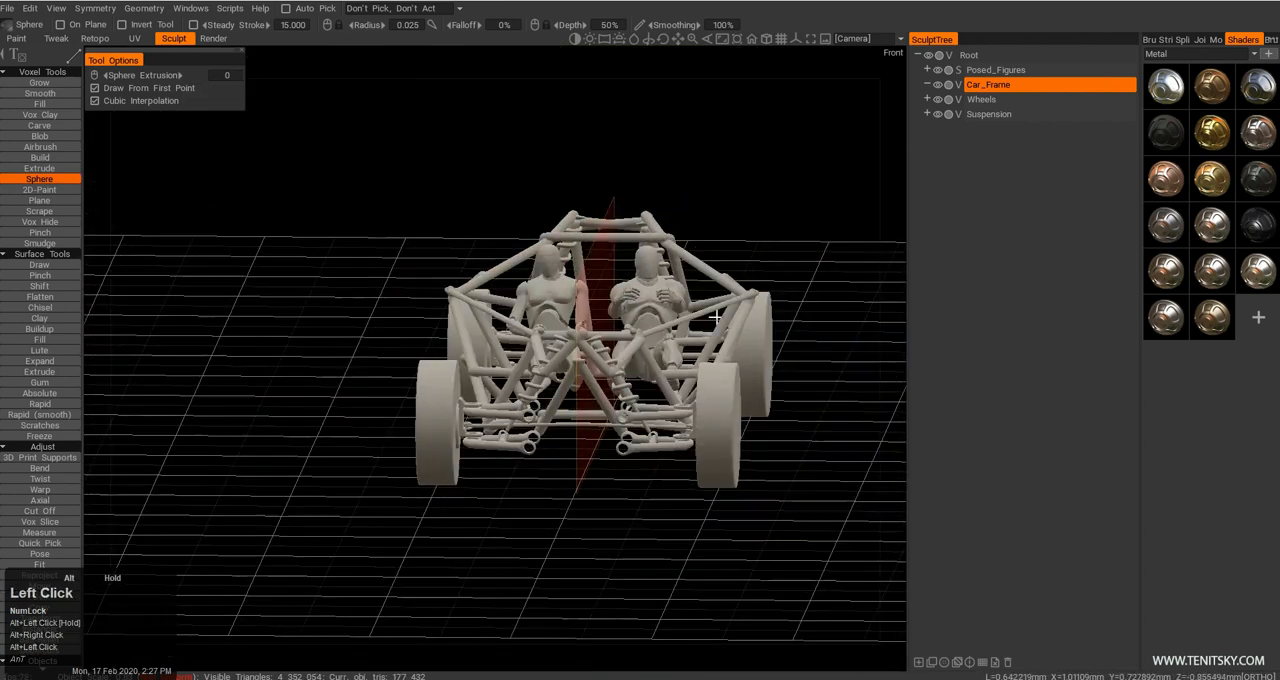
right_click_drag(716, 317, 700, 310, "alt")
left_click_drag(700, 310, 680, 345, "alt")
right_click_drag(680, 345, 620, 345, "alt")
left_click_drag(620, 345, 645, 375, "alt")
right_click_drag(645, 375, 578, 424, "alt")
left_click_drag(578, 418, 545, 378, "alt")
right_click_drag(545, 378, 540, 345, "alt")
left_click_drag(540, 345, 562, 462, "alt")
key("ctrl+z")
key("ctrl+z")
Draw thinner mirrored upper side rails from the rear side bends forward to the tops of the front uprights.
middle_click_drag(518, 426, 486, 417, "alt")
left_click_drag(486, 417, 455, 446, "alt")
right_click_drag(455, 446, 402, 378, "alt")
left_click_drag(402, 378, 372, 392, "alt")
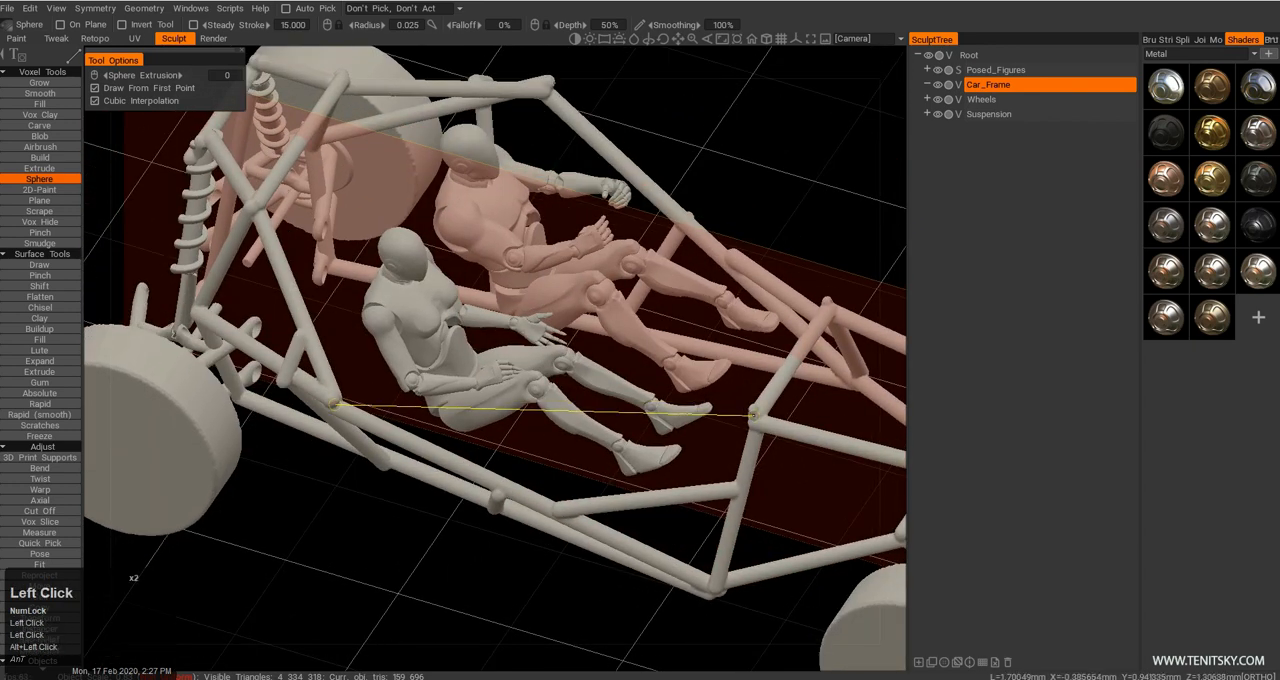
key("Escape")
Try to start roof tubes from the rear top of the frame and up from the upper side rails.
left_click_drag(620, 447, 366, 403, "alt")
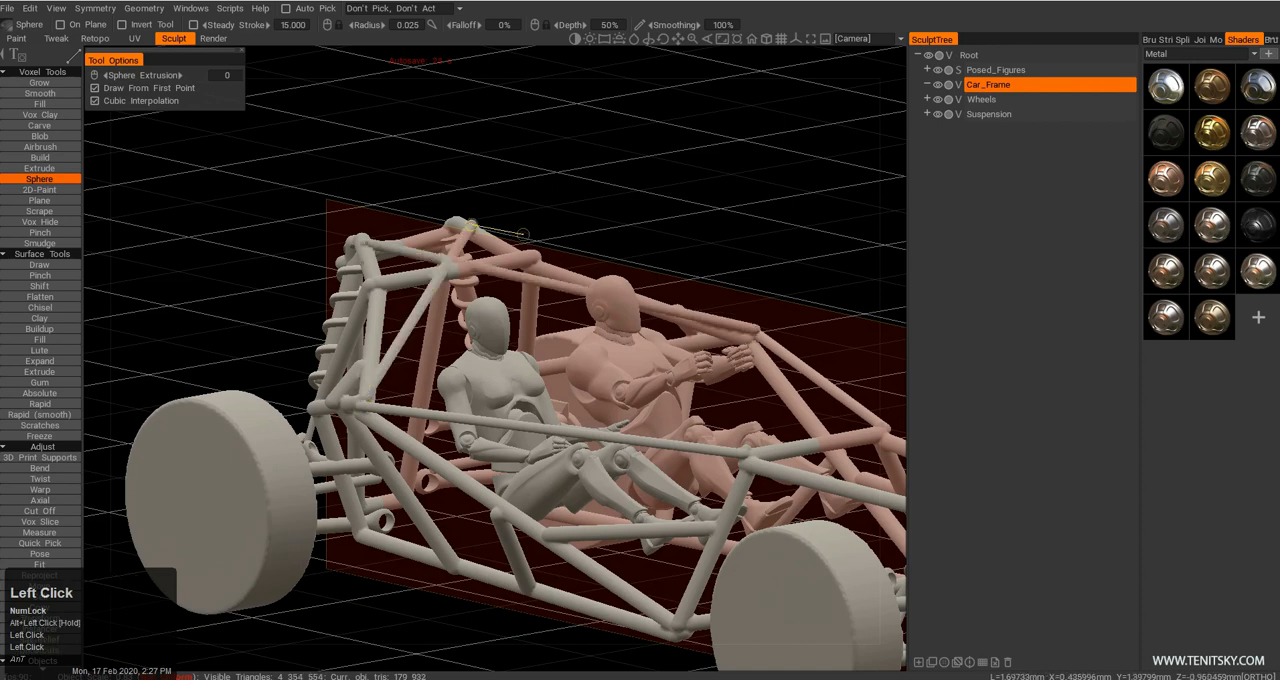
mouse_move(562, 213)
left_mouse_down("alt")
mouse_move(541, 253)
mouse_move(564, 222)
left_mouse_up("alt")
left_click_drag(545, 270, 580, 240, "alt")
key("ctrl+z")
left_click_drag(483, 333, 520, 335, "alt")
left_click_drag(592, 410, 612, 445, "alt")
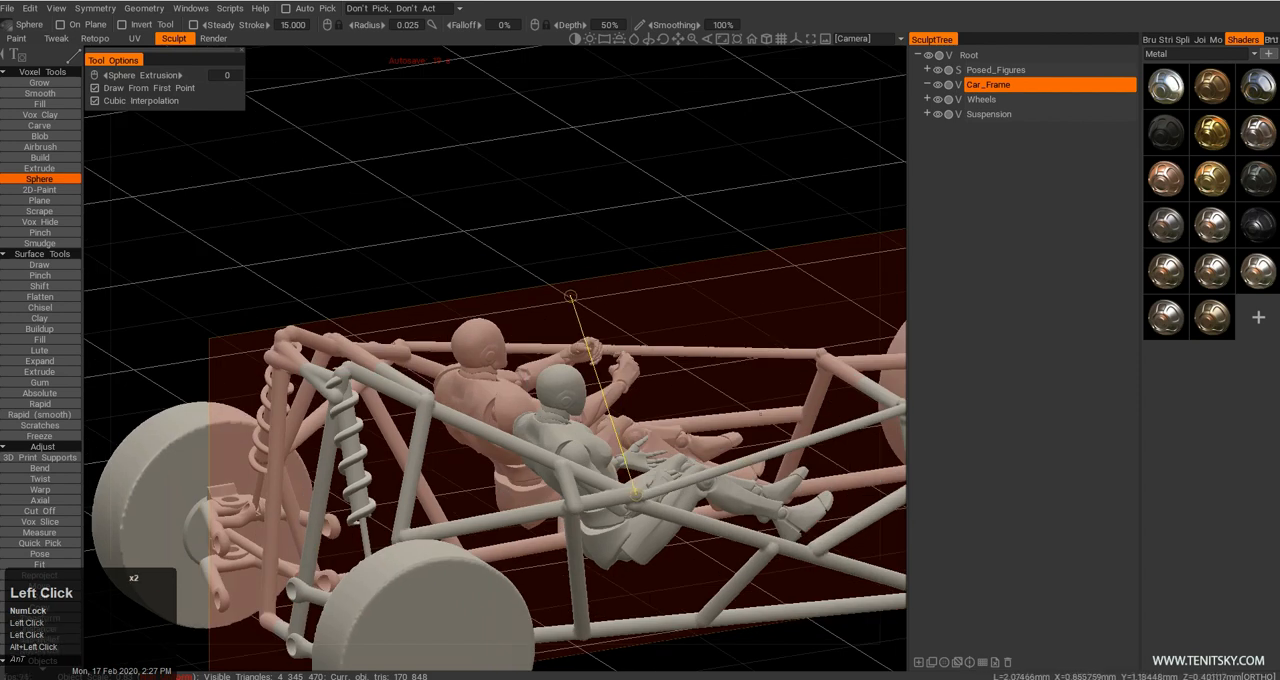
left_click_drag(541, 272, 444, 334, "alt")
key("ctrl+z")
key("Escape")
Try to route roof tubes forward from the rear shock tops and above the side rails over the figures.
middle_click_drag(444, 334, 484, 350, "alt")
left_click_drag(484, 350, 391, 327, "alt")
left_click_drag(358, 370, 356, 337, "alt")
left_click_drag(415, 272, 556, 370, "alt")
left_click(474, 269)
key("ctrl+z")
left_click_drag(446, 302, 525, 294, "alt")
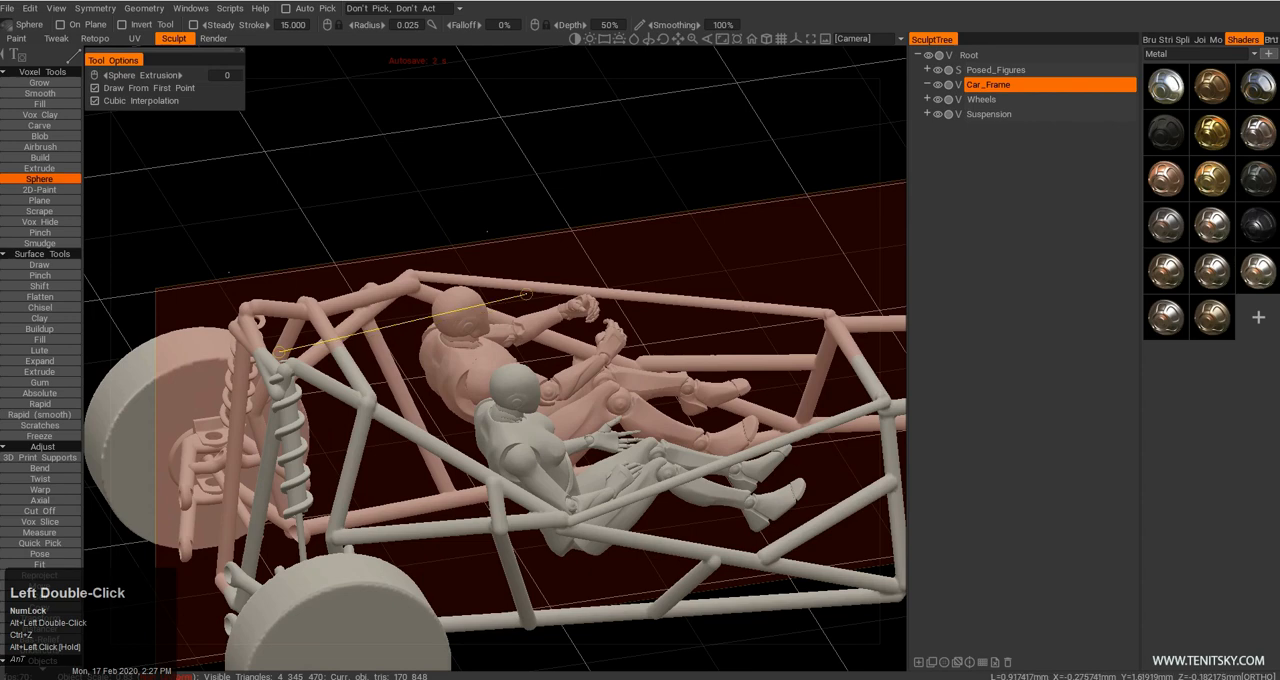
left_click_drag(378, 395, 505, 351, "alt")
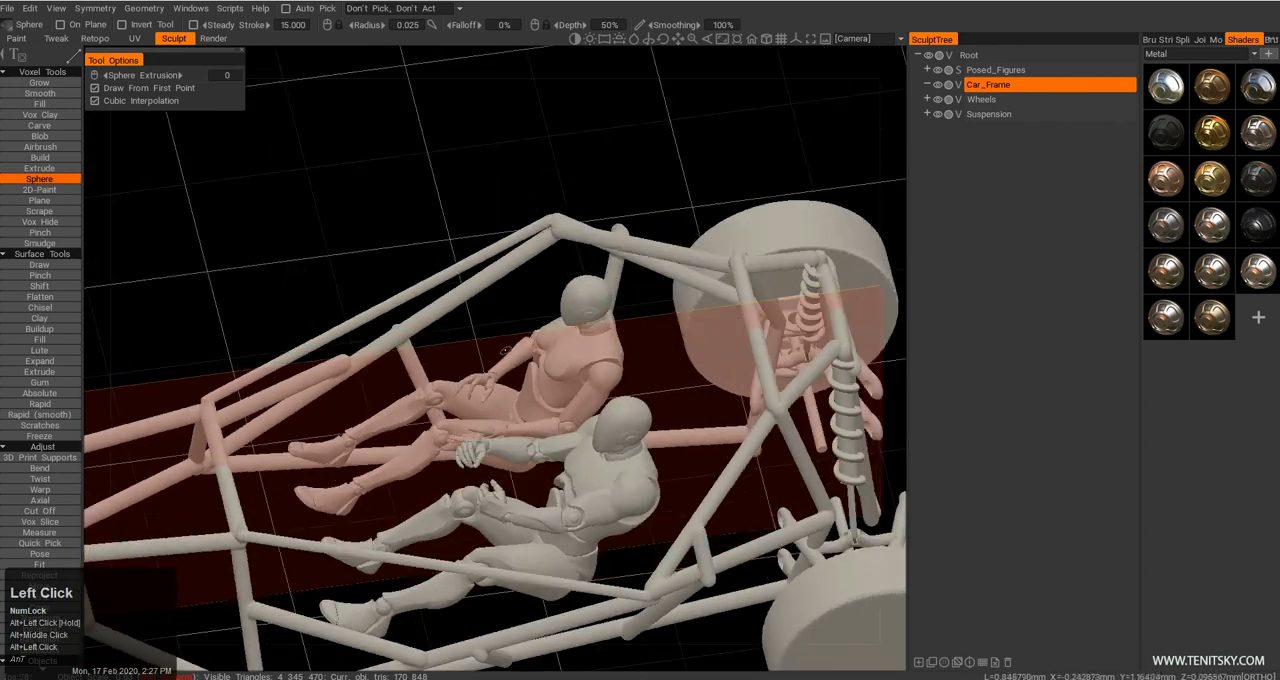
left_click_drag(642, 590, 587, 510, "alt")
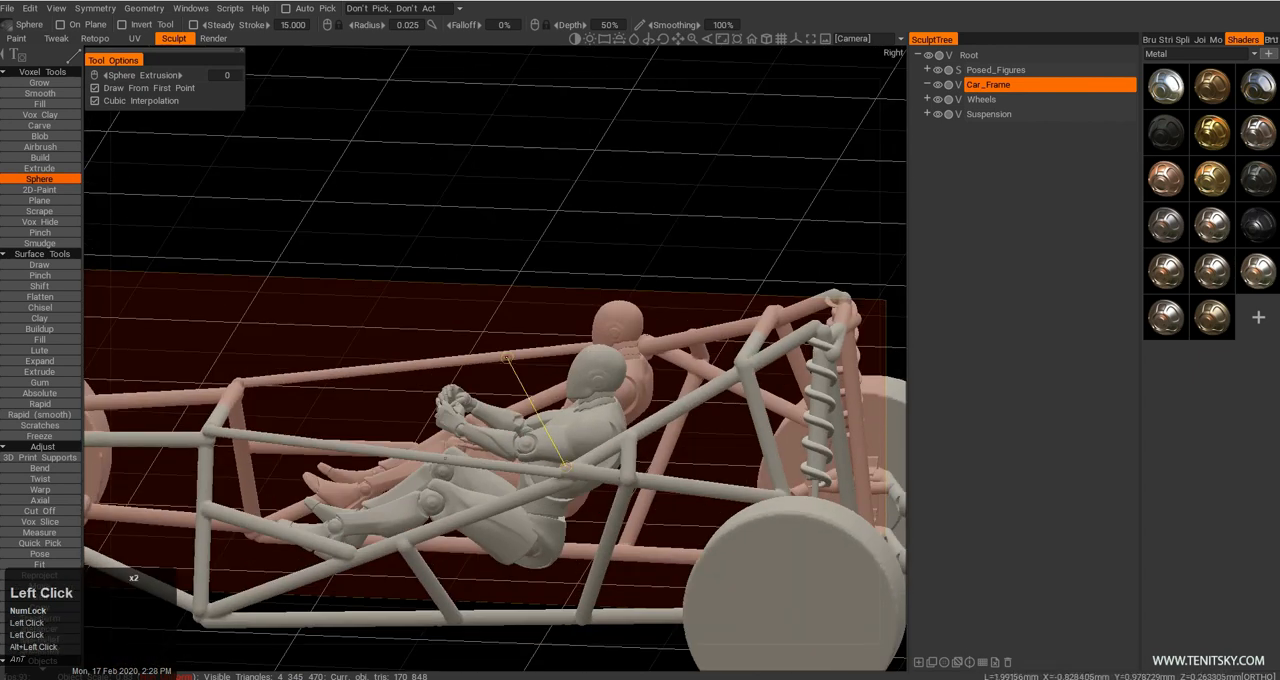
left_click_drag(507, 357, 500, 330, "alt")
key("ctrl+z")
left_click_drag(500, 385, 470, 367, "alt")
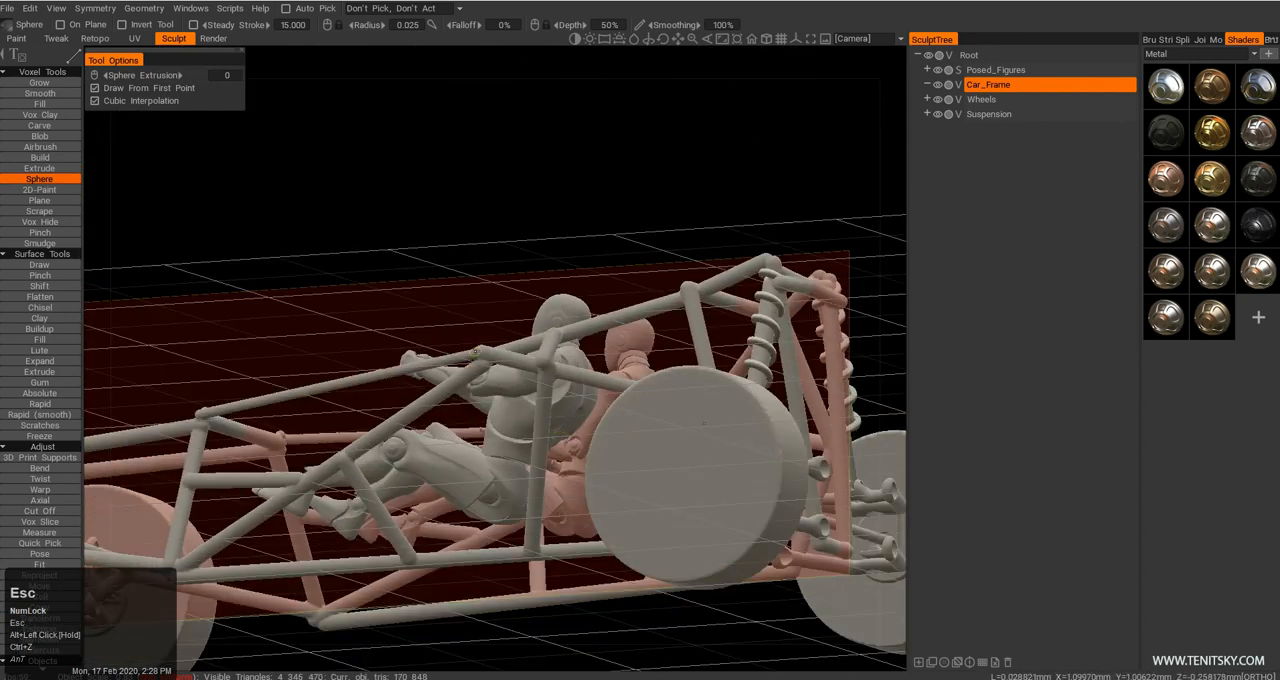
Place short mirrored stubs on the side bends and pull them upward and inward with the Move tool as roof bars.
left_click_drag(464, 303, 408, 336, "alt")
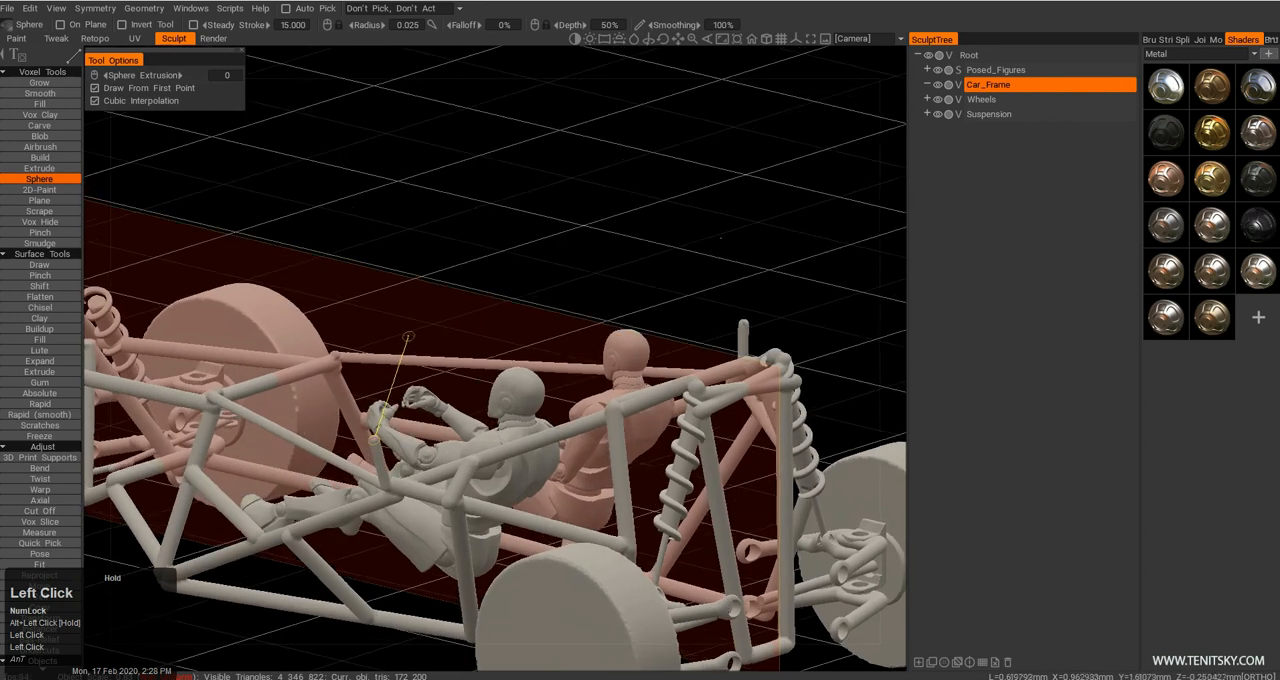
key("m")
left_click_drag(397, 411, 210, 447, "alt")
key("bracketleft")
key("bracketleft")
key("bracketleft")
key("bracketleft")
key("bracketleft")
key("bracketleft")
key("bracketleft")
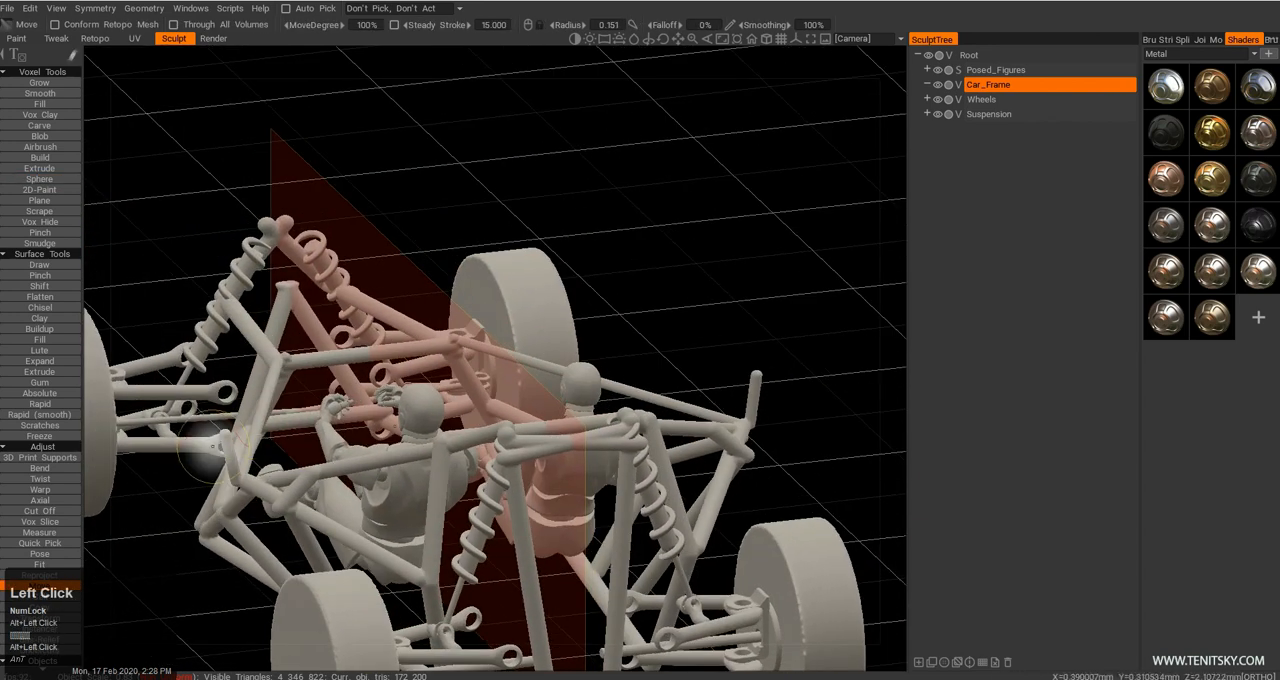
mouse_move(265, 391)
left_mouse_down()
mouse_move(378, 315)
mouse_move(437, 264)
mouse_move(428, 258)
left_mouse_up()
mouse_move(400, 312)
left_mouse_down("alt")
mouse_move(452, 332)
mouse_move(480, 314)
mouse_move(406, 320)
mouse_move(394, 259)
mouse_move(380, 283)
mouse_move(342, 256)
mouse_move(442, 252)
left_mouse_up("alt")
key("bracketright")
key("bracketright")
Cut off the stretched, thinned roof bars, leaving only small mirrored pieces floating above the figures.
key("alt+c")
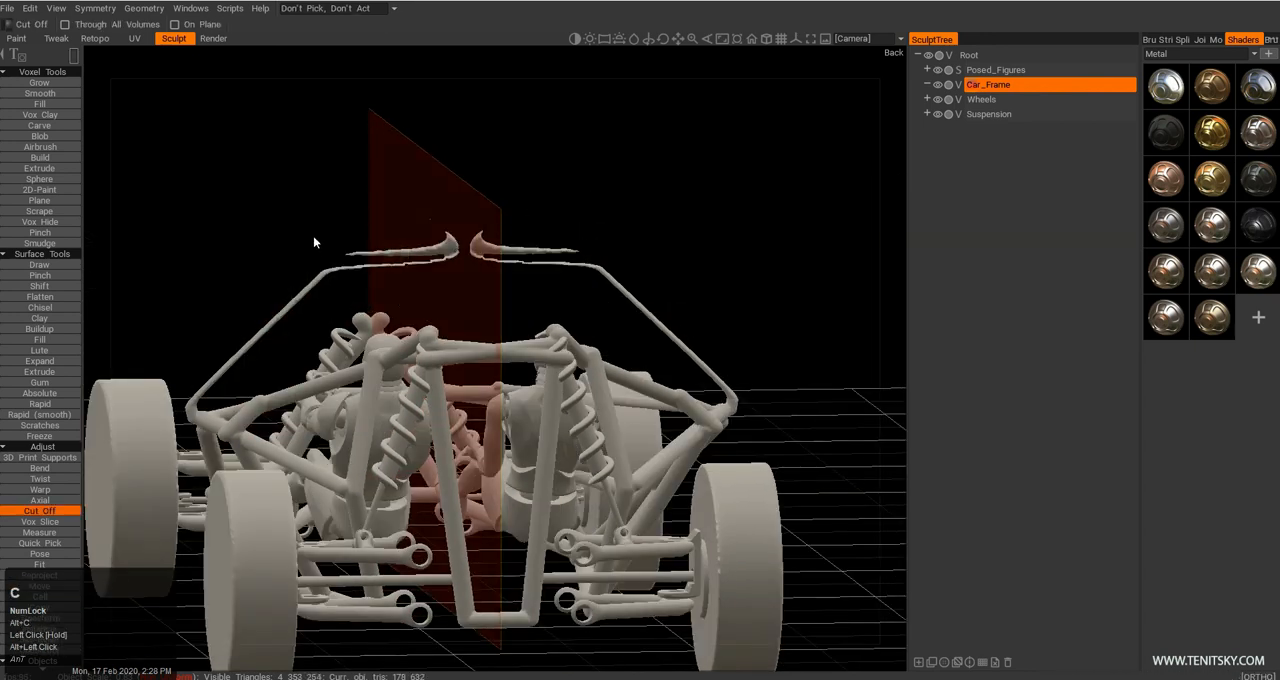
left_click_drag(358, 313, 255, 287, "alt")
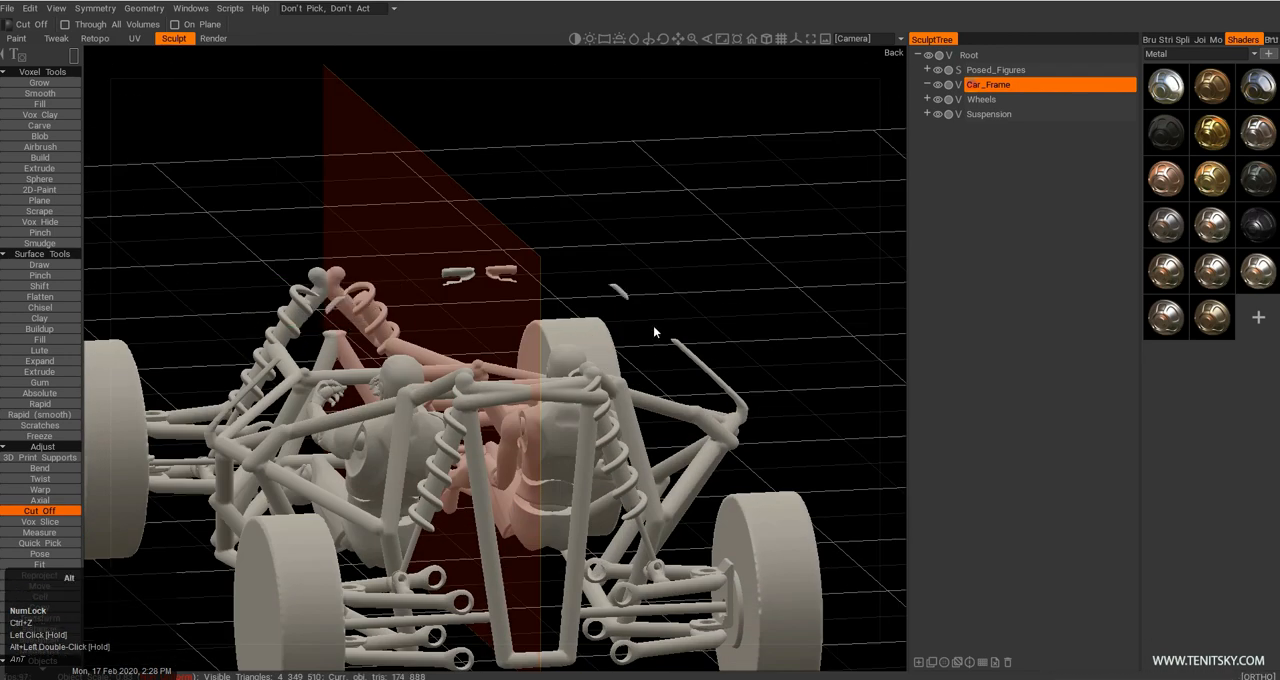
left_click_drag(653, 325, 790, 340)
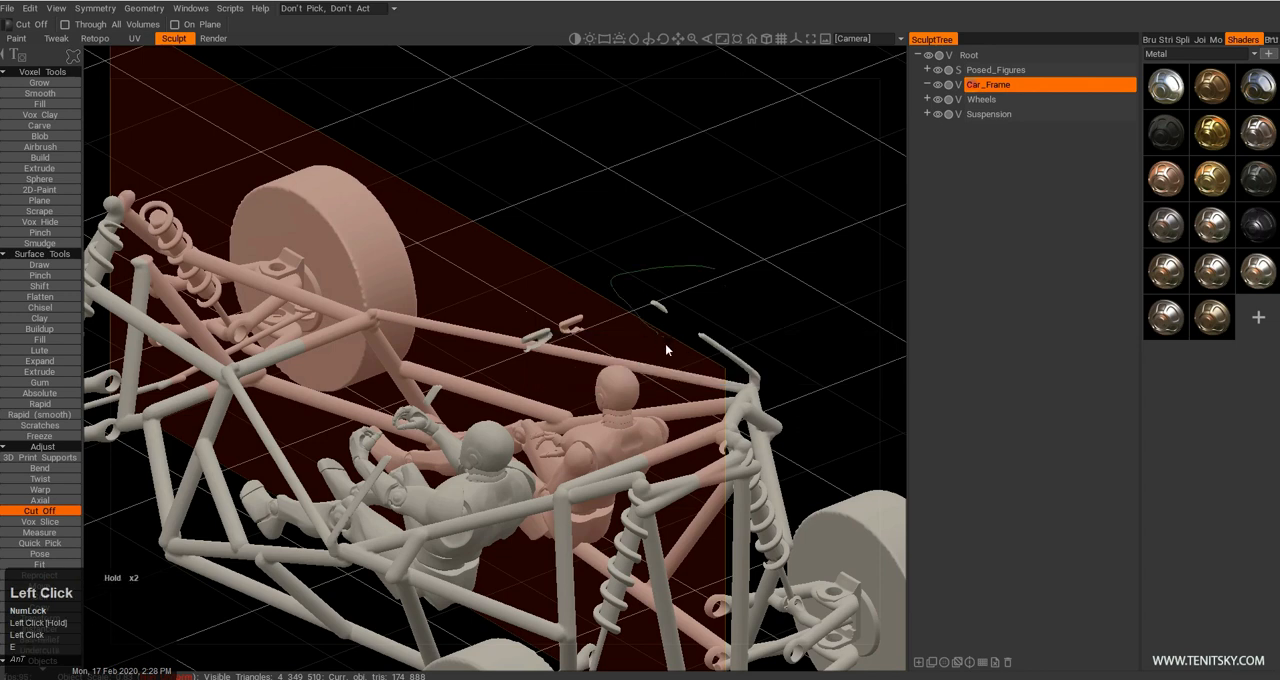
left_click_drag(686, 325, 596, 398, "alt")
middle_click_drag(596, 398, 594, 300, "alt")
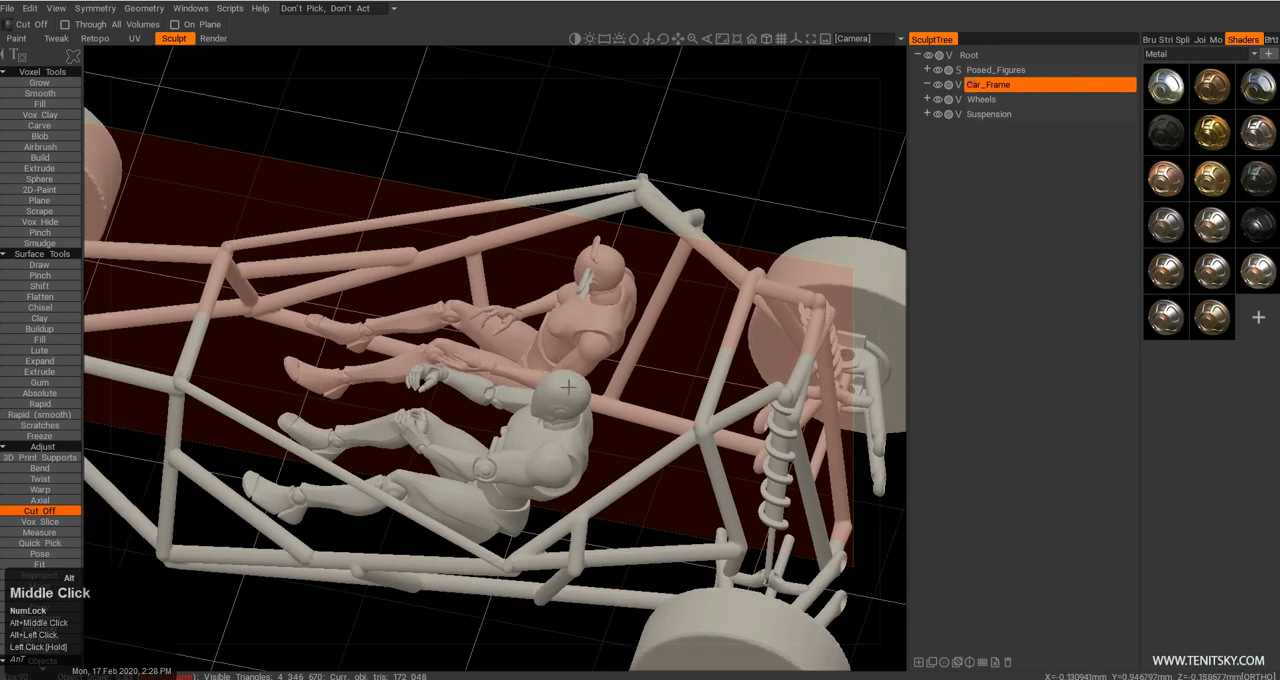
right_click_drag(594, 300, 600, 330, "alt")
left_click_drag(600, 330, 540, 345, "alt")
right_click_drag(540, 345, 575, 370, "alt")
middle_click_drag(575, 370, 574, 404, "alt")
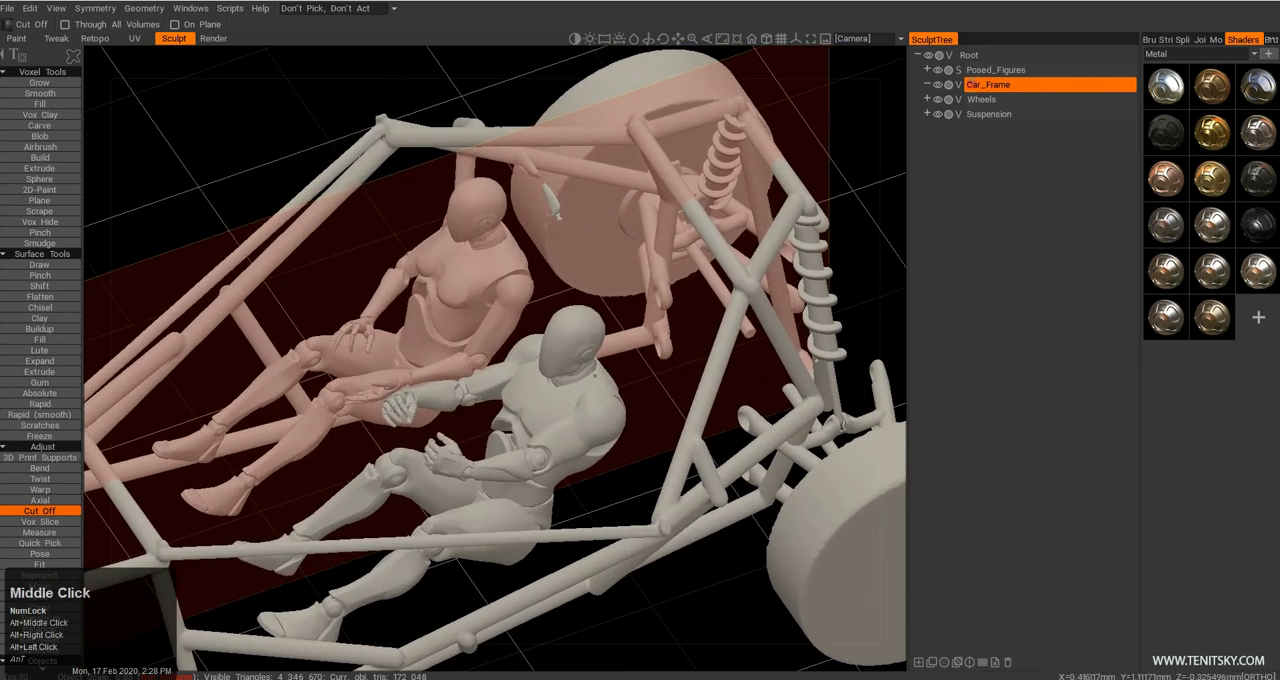
Draw mirrored tubes from the side bends up to the floating pieces and join them with a crossbar above the figures' heads.
key("shift+c")
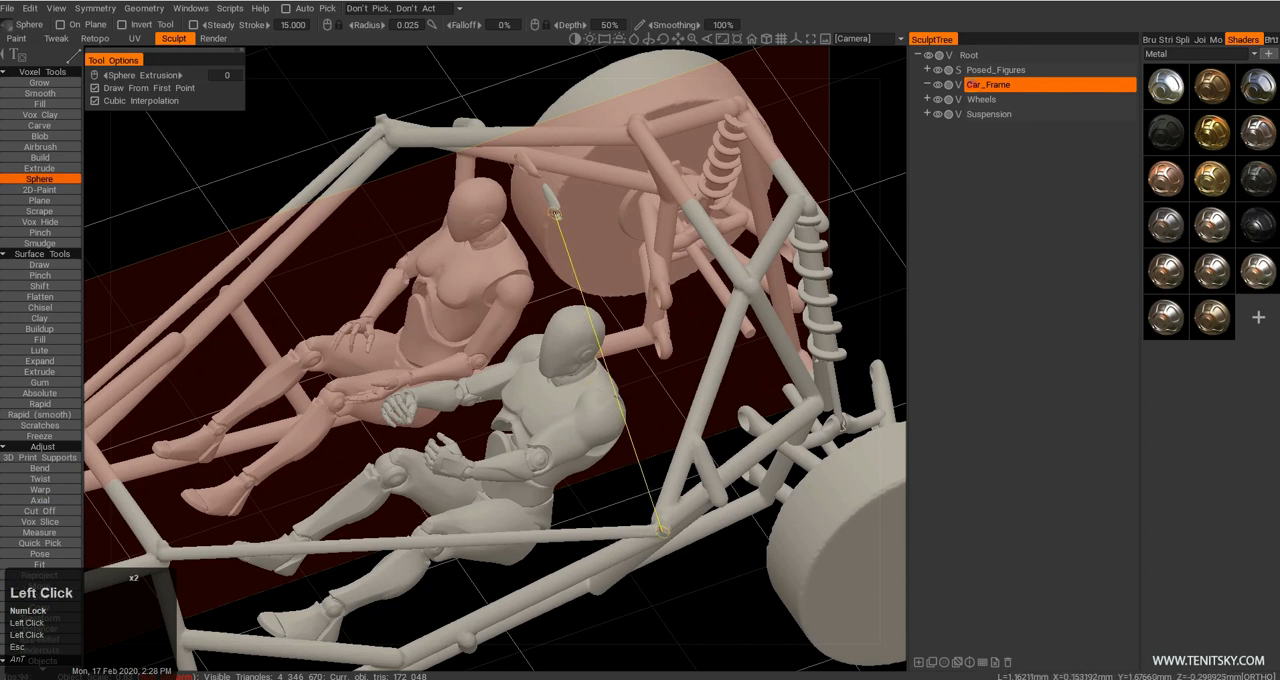
left_click_drag(580, 348, 618, 313, "alt")
middle_click_drag(618, 313, 588, 368, "alt")
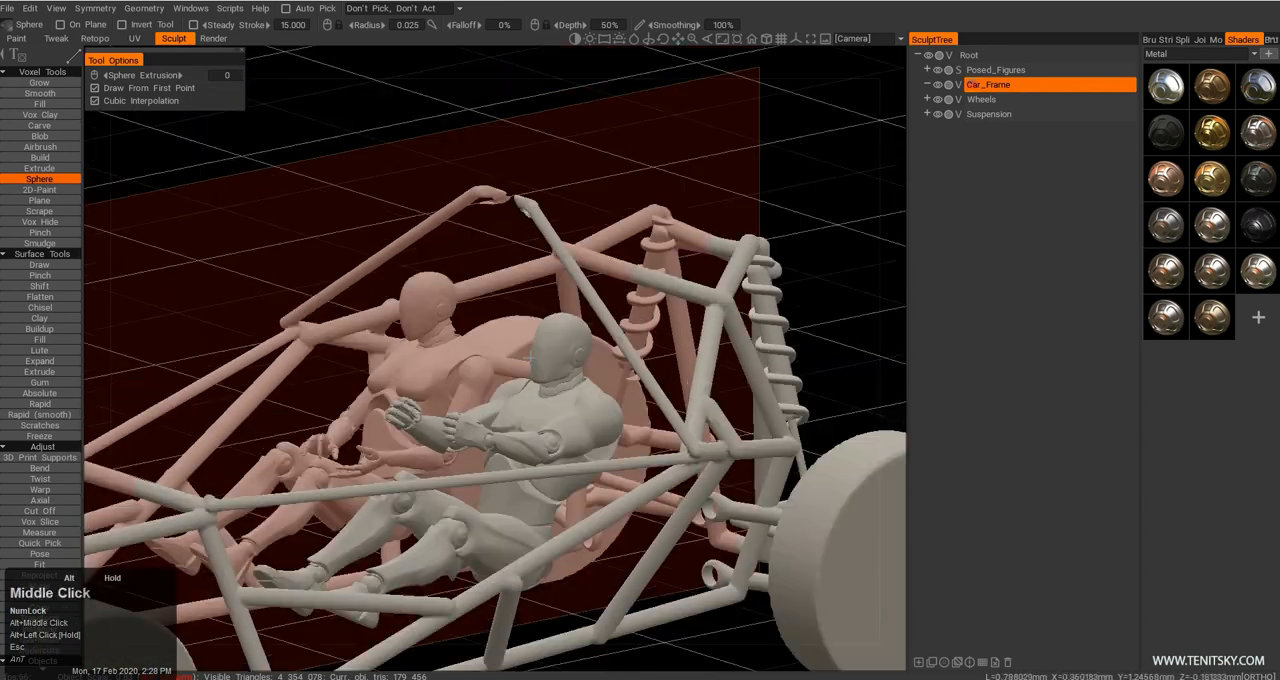
left_click_drag(300, 325, 401, 314, "alt")
right_click_drag(401, 314, 463, 345, "alt")
left_click_drag(463, 345, 425, 335, "alt")
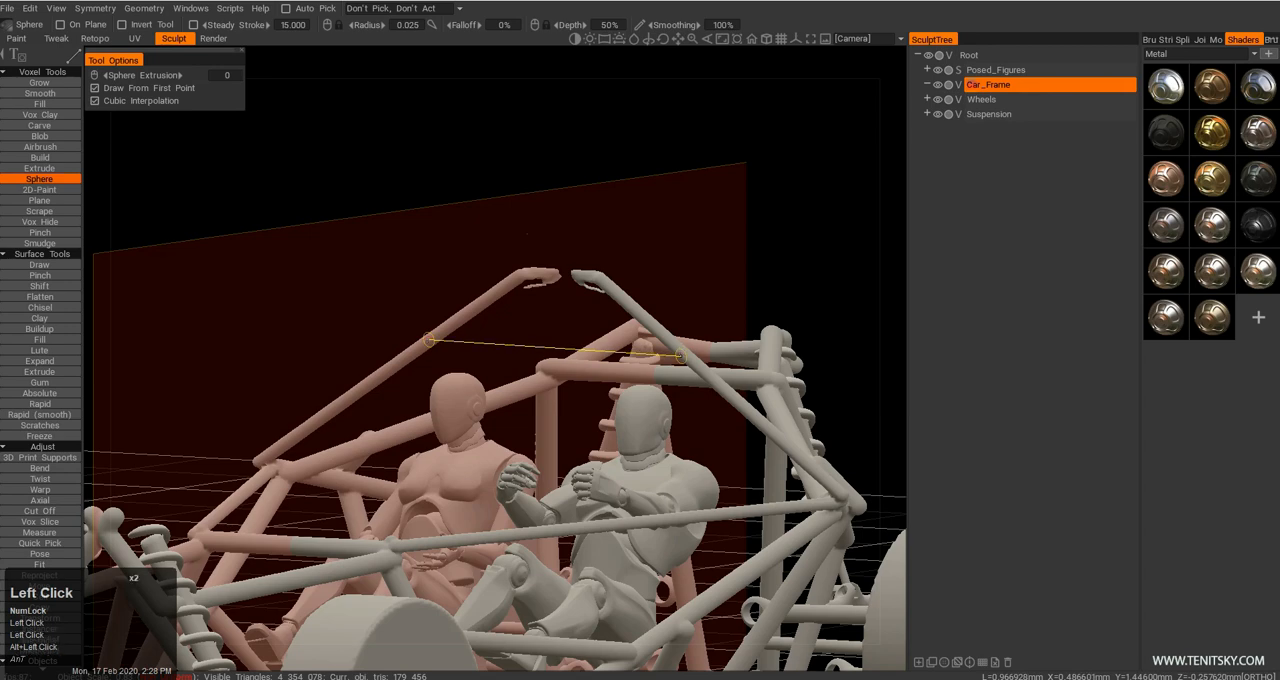
mouse_move(697, 391)
left_mouse_down("alt")
mouse_move(634, 425)
mouse_move(476, 398)
mouse_move(425, 320)
left_mouse_up("alt")
Cut off the hoop tube ends that stick up above the crossbar.
key("alt+c")
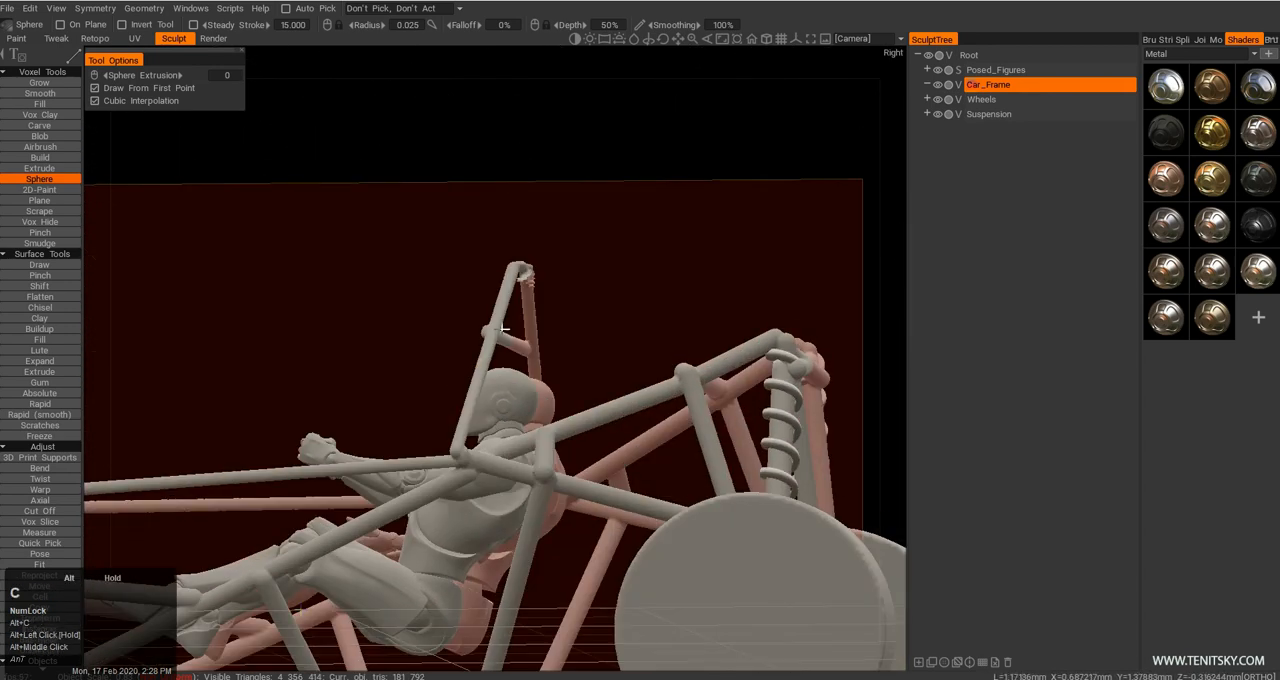
key("2")
left_click_drag(451, 226, 523, 282)
left_click_drag(541, 327, 580, 357, "alt")
right_click_drag(580, 357, 468, 373, "alt")
left_click_drag(468, 373, 459, 408, "alt")
Draw mirrored roof tubes from the hoop's upper corners back to the rear frame joints.
key("alt+c")
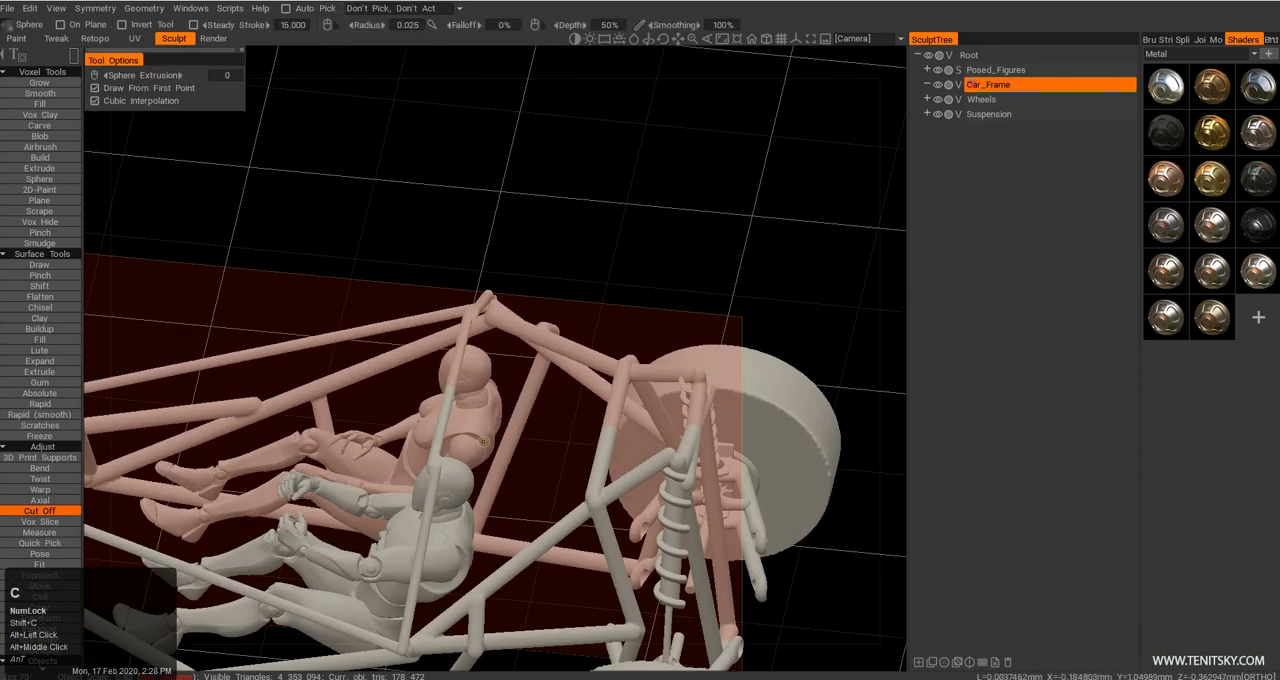
middle_click_drag(463, 413, 473, 367, "alt")
right_click_drag(473, 367, 490, 420, "alt")
left_click_drag(490, 420, 452, 410, "alt")
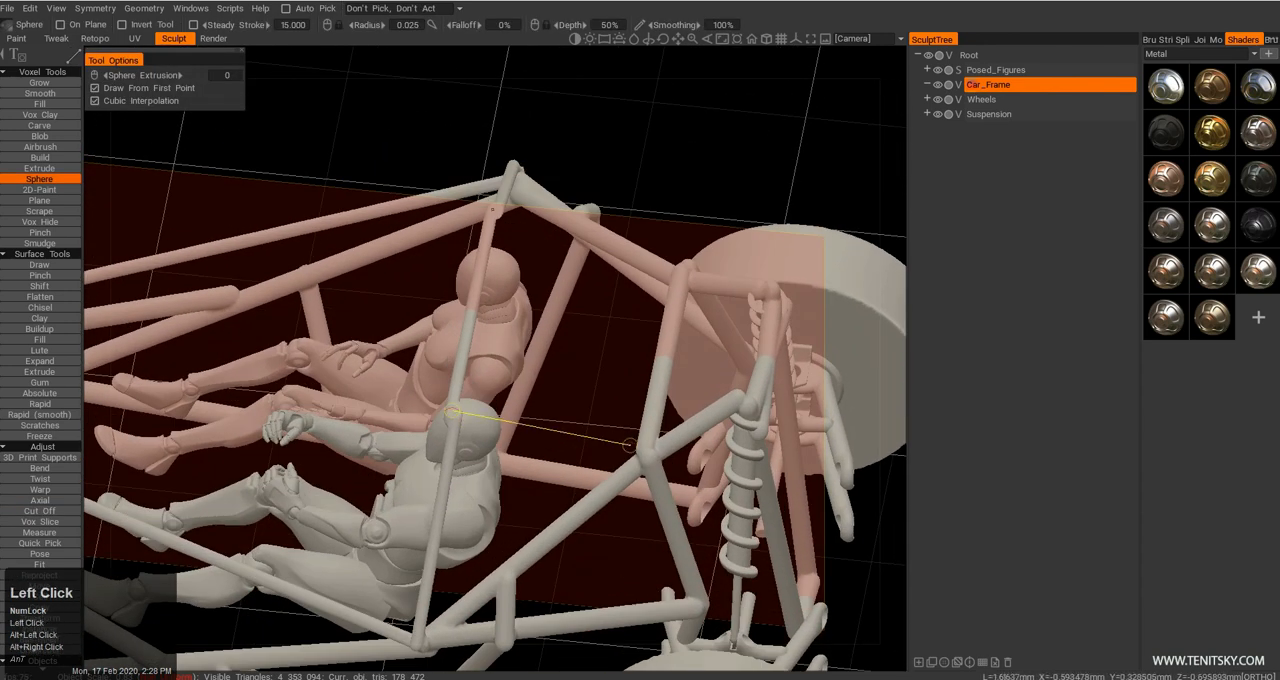
right_click_drag(638, 450, 612, 395, "alt")
left_click_drag(612, 395, 626, 324, "alt")
right_click_drag(626, 324, 632, 374, "alt")
left_click_drag(632, 374, 594, 358, "alt")
middle_click_drag(594, 358, 510, 402, "alt")
Draw a front crossbar and crossed diagonal braces between the lower rails on the frame's underside.
left_click_drag(510, 402, 445, 231, "alt")
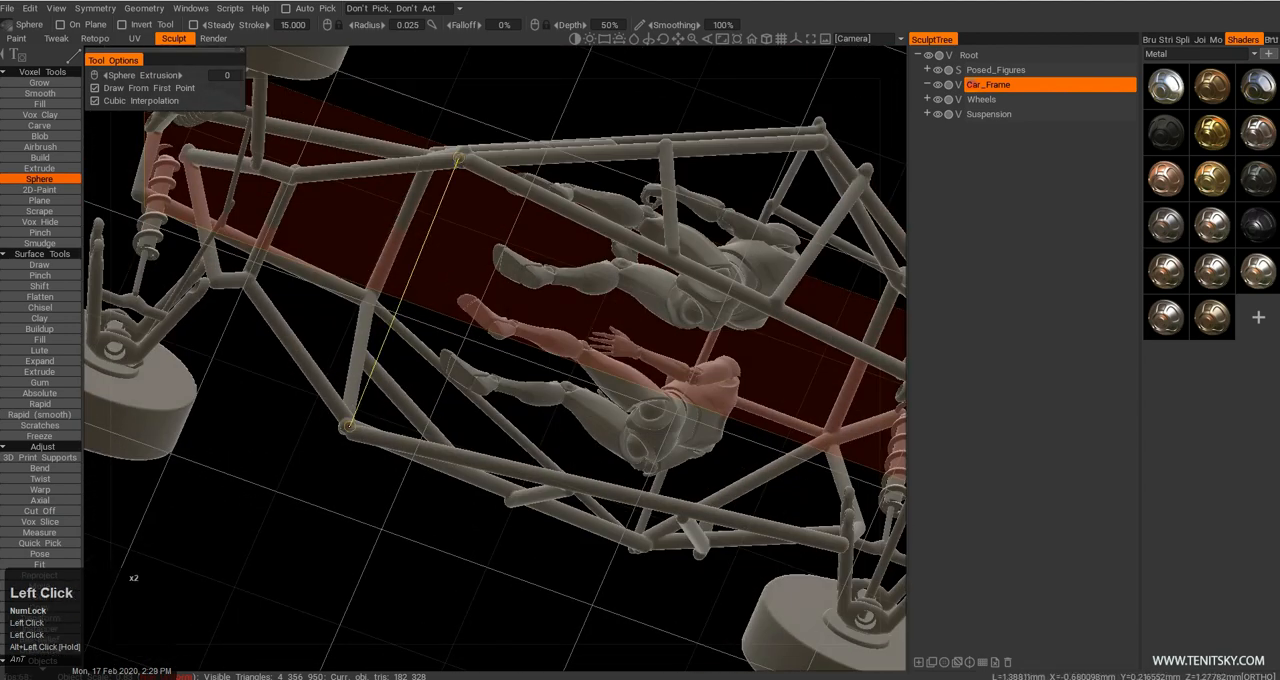
left_click_drag(613, 406, 338, 442, "alt")
right_click_drag(338, 442, 333, 400, "alt")
left_click_drag(333, 400, 399, 288, "alt")
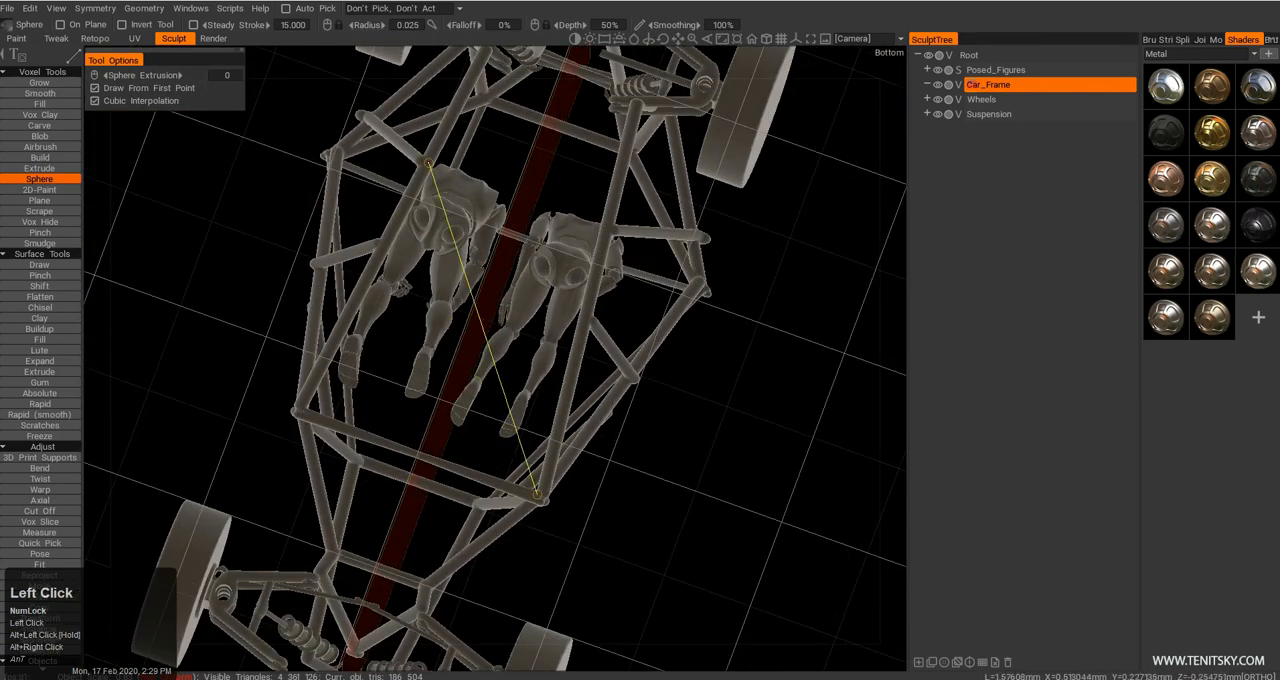
left_click(428, 163)
middle_click_drag(434, 180, 410, 278, "alt")
left_click_drag(410, 278, 446, 406, "alt")
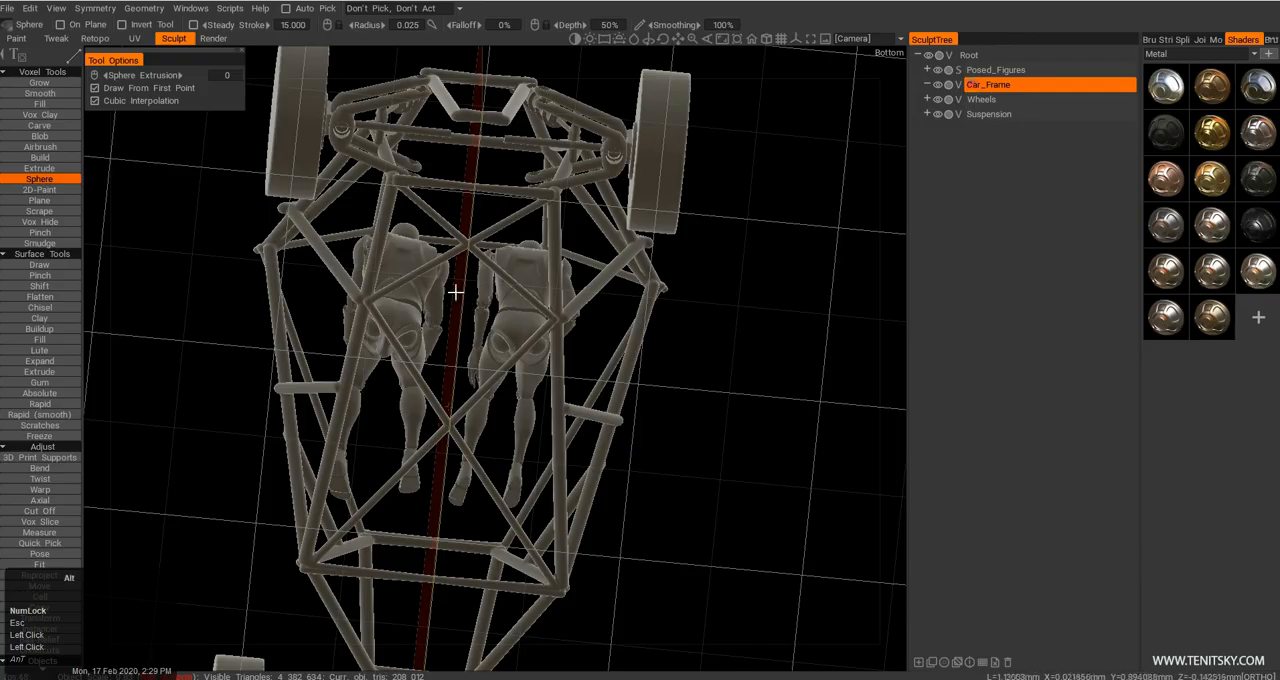
Examine the hoop, rear roof tubes and underside braces from several angles around the buggy.
left_click_drag(437, 284, 497, 397, "alt")
middle_click_drag(497, 397, 437, 357, "alt")
left_click_drag(437, 357, 470, 295, "alt")
middle_click_drag(470, 295, 460, 351, "alt")
left_click_drag(460, 351, 455, 380, "alt")
right_click_drag(455, 380, 472, 392, "alt")
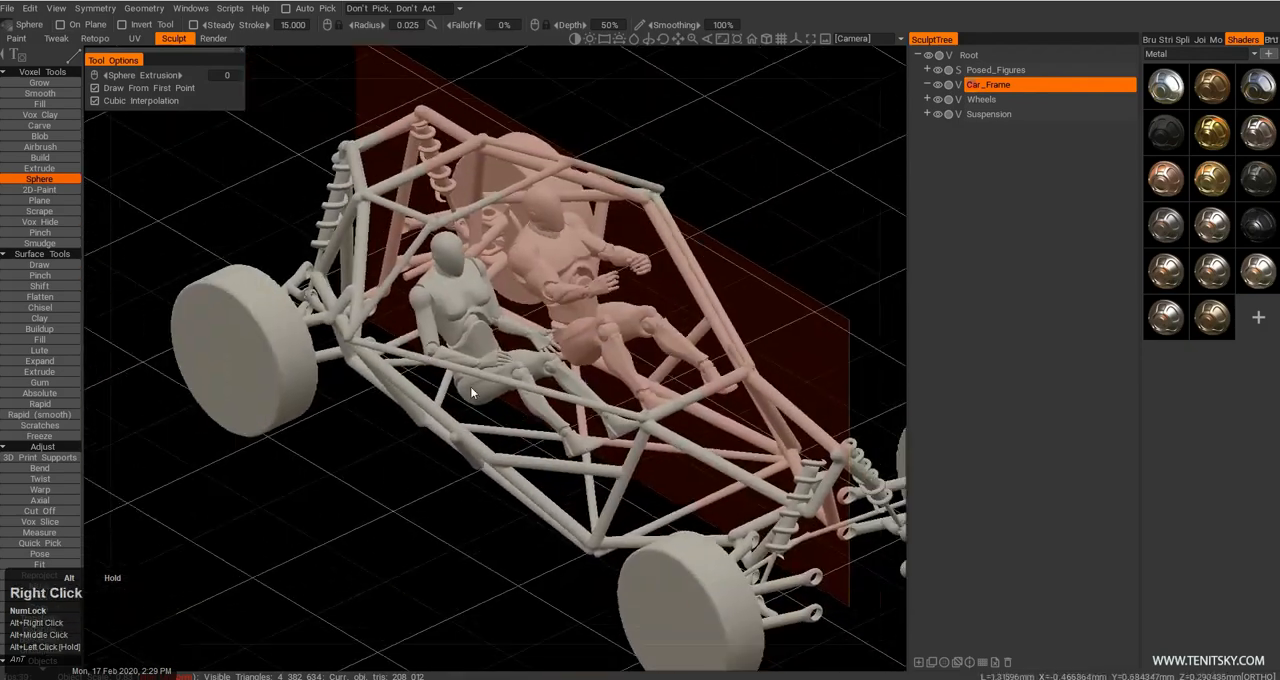
left_click_drag(470, 386, 353, 389, "alt")
right_click_drag(353, 389, 350, 340, "alt")
left_click_drag(350, 340, 346, 332, "alt")
middle_click_drag(346, 332, 456, 369, "alt")
left_click_drag(456, 369, 668, 340, "alt")
Draw mirrored tubes forward from the hoop over the figures and pull their front ends with the Move tool.
key("e")
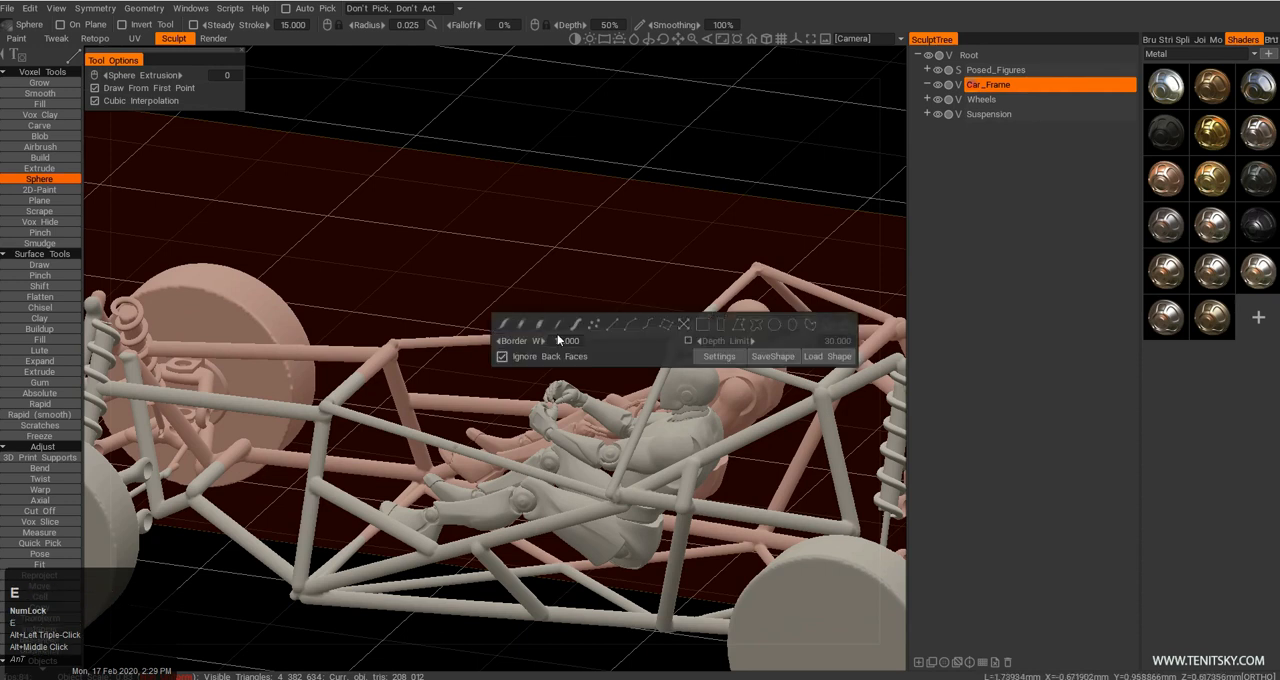
left_click(563, 327)
left_click_drag(607, 325, 550, 283, "alt")
key("m")
mouse_move(609, 346)
left_mouse_down("alt")
mouse_move(632, 373)
mouse_move(685, 392)
left_mouse_up("alt")
mouse_move(448, 341)
left_mouse_down("alt")
mouse_move(514, 386)
mouse_move(497, 323)
mouse_move(439, 298)
mouse_move(386, 383)
mouse_move(371, 366)
mouse_move(430, 350)
mouse_move(490, 362)
mouse_move(491, 326)
mouse_move(514, 323)
mouse_move(490, 312)
mouse_move(470, 337)
mouse_move(496, 322)
mouse_move(460, 240)
left_mouse_up("alt")
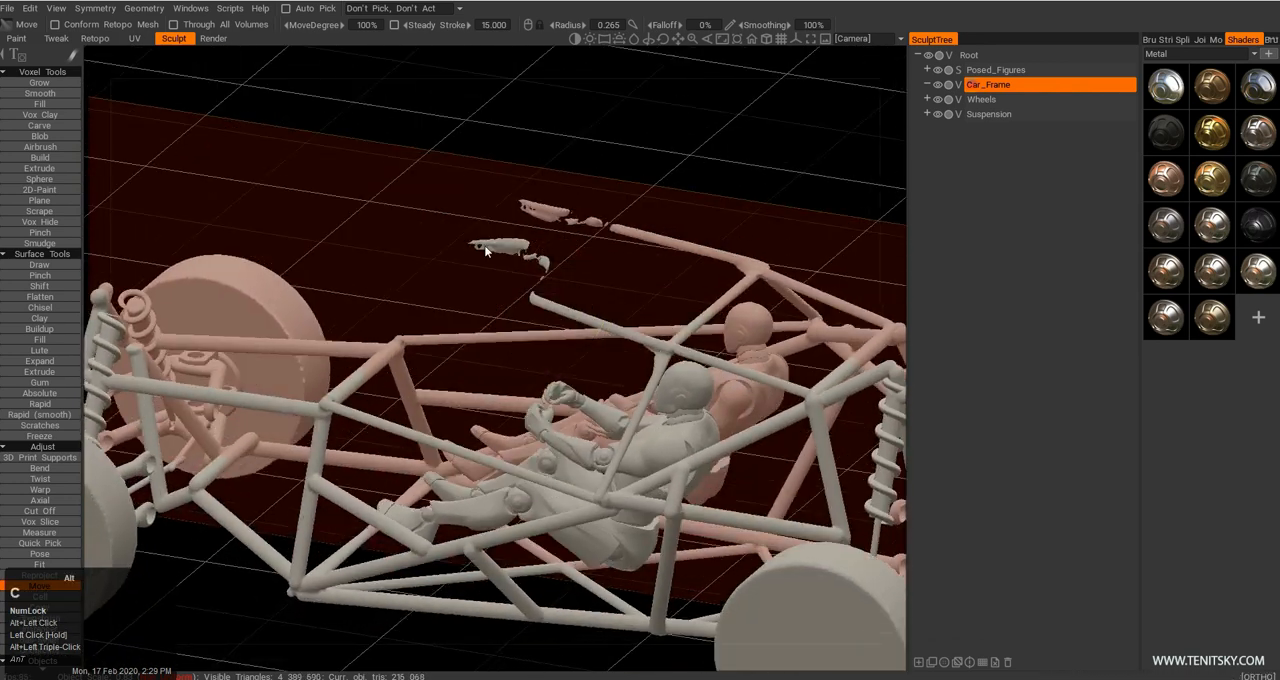
Cut off the distorted forward roof tubes, leaving small floating pieces as targets for the front roof corners.
key("alt+c")
left_click_drag(538, 264, 539, 265)
left_click_drag(539, 268, 528, 298, "alt")
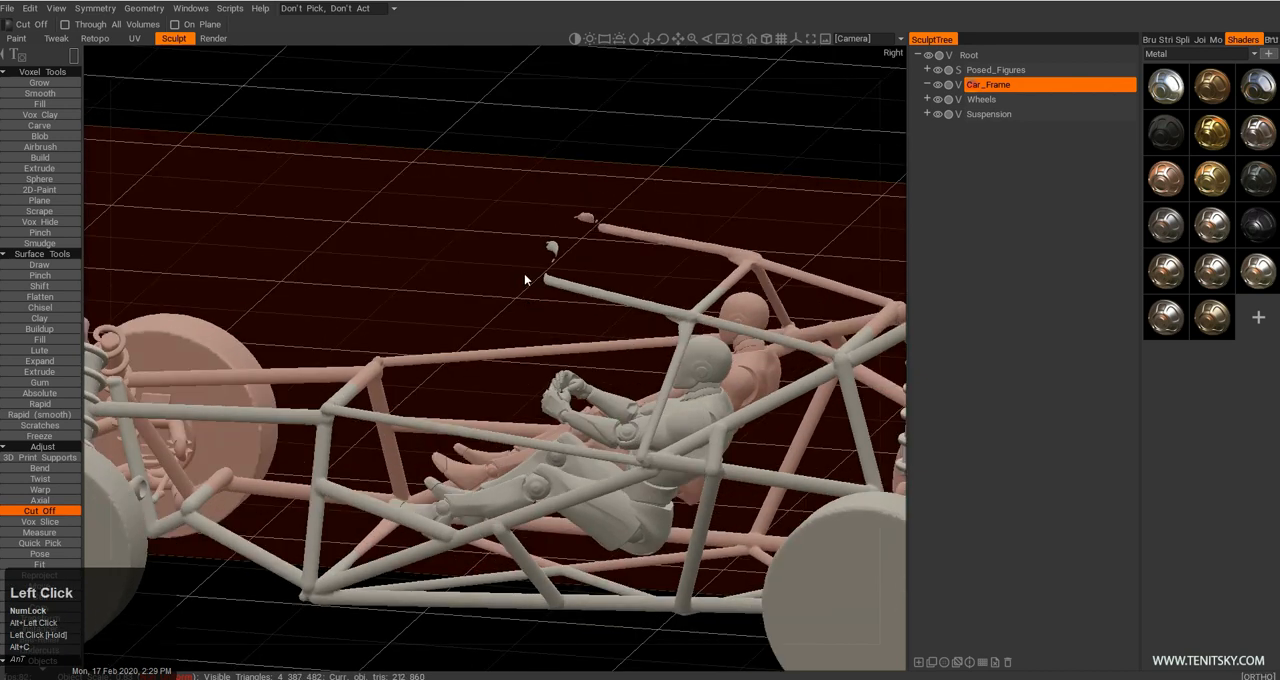
left_click_drag(647, 284, 563, 331, "alt")
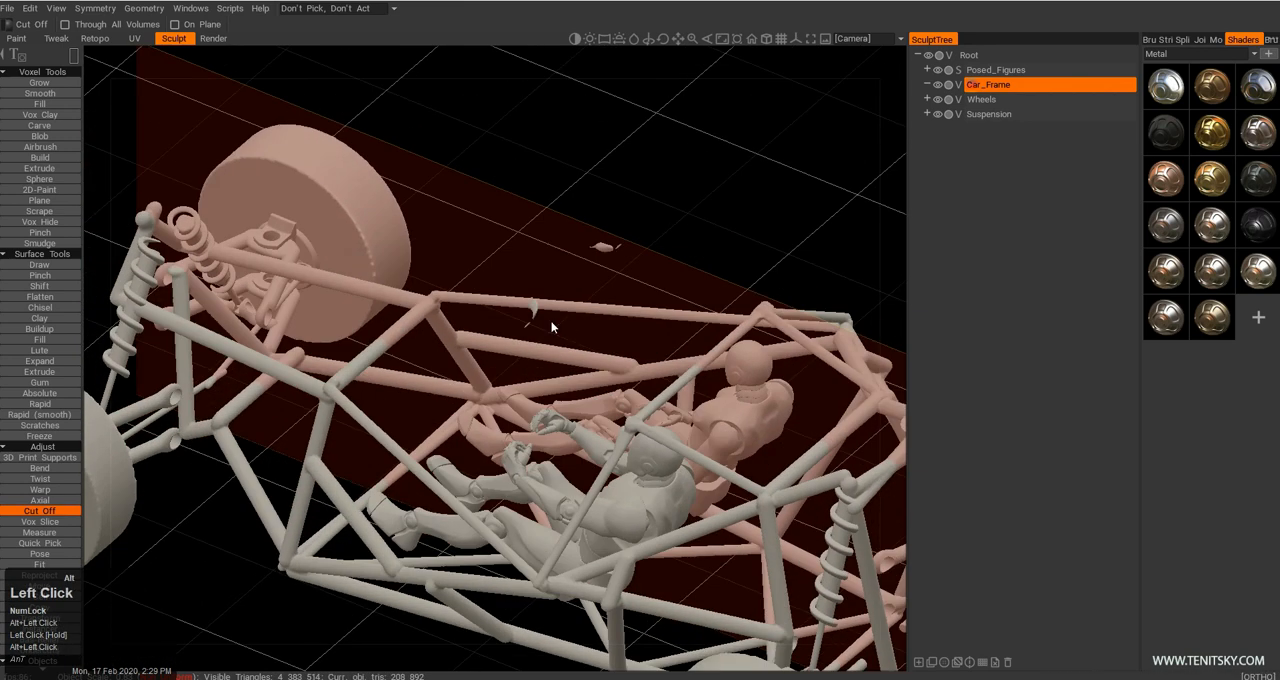
right_click_drag(563, 331, 581, 356, "alt")
Draw straight tubes from the hoop corners to the floating pieces and connect those front roof corners with a crossbar.
key("shift+c")
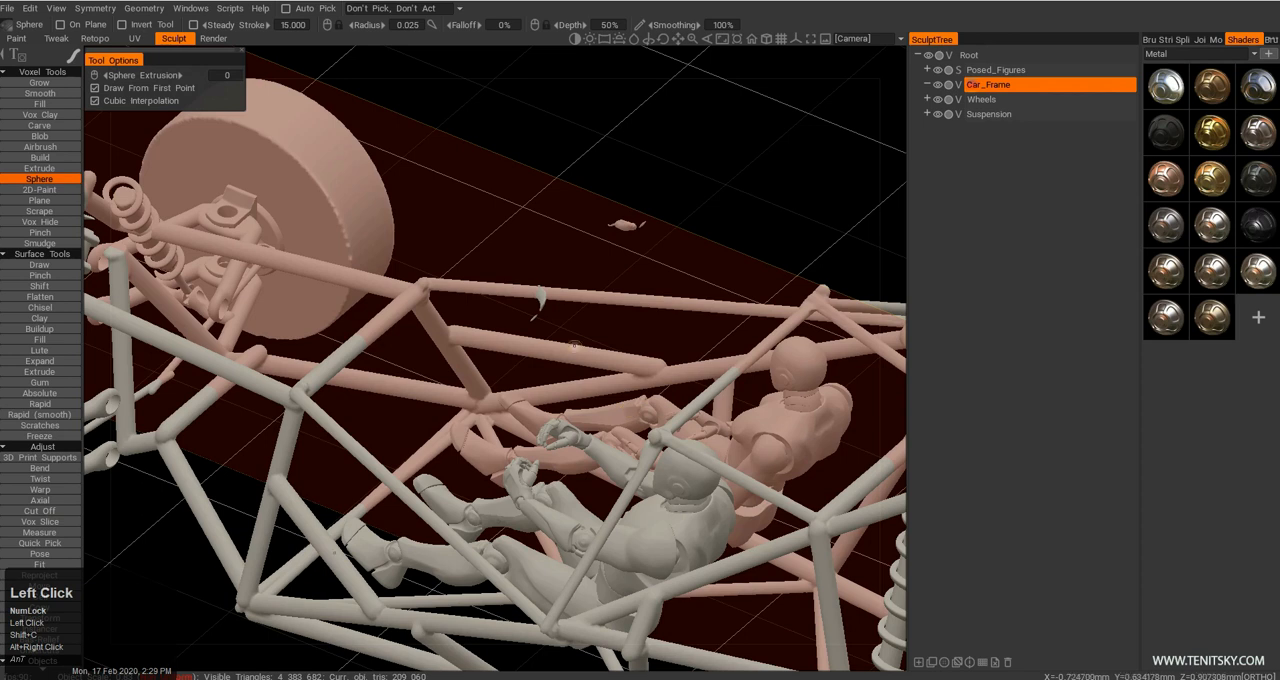
middle_click_drag(574, 353, 570, 326, "alt")
left_click_drag(570, 326, 562, 357, "alt")
key("e")
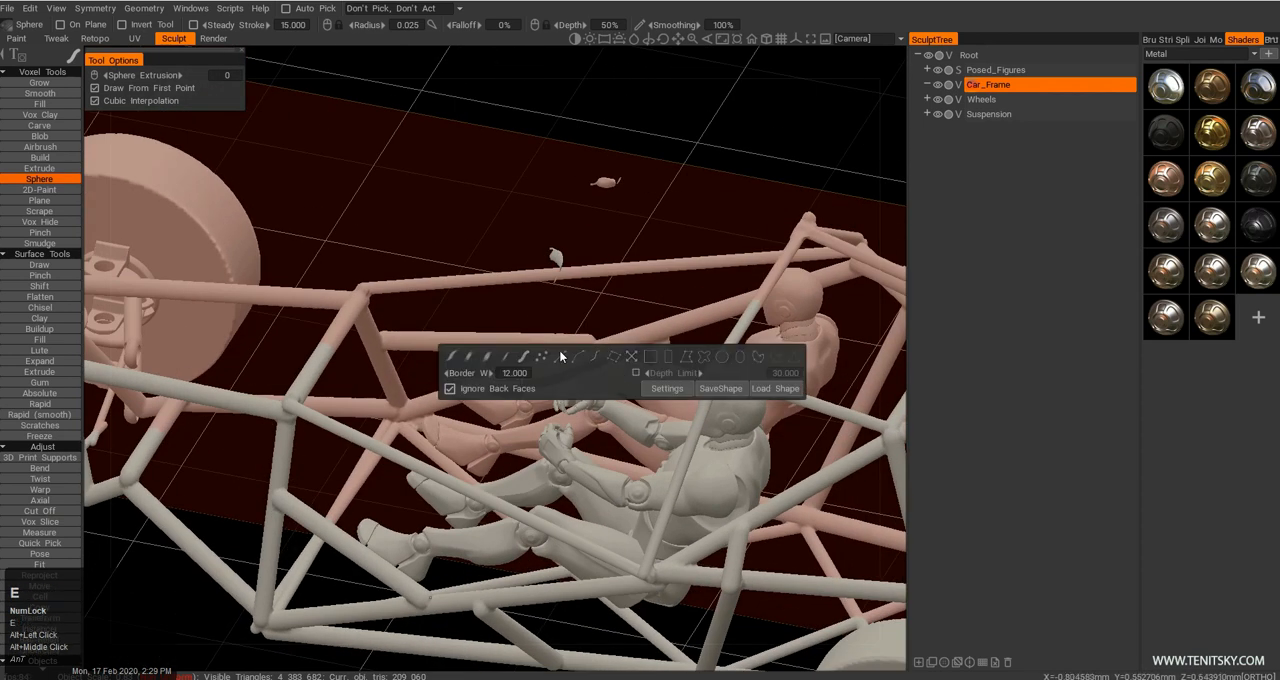
left_click(560, 357)
middle_click_drag(706, 378, 662, 395, "alt")
key("ctrl+z")
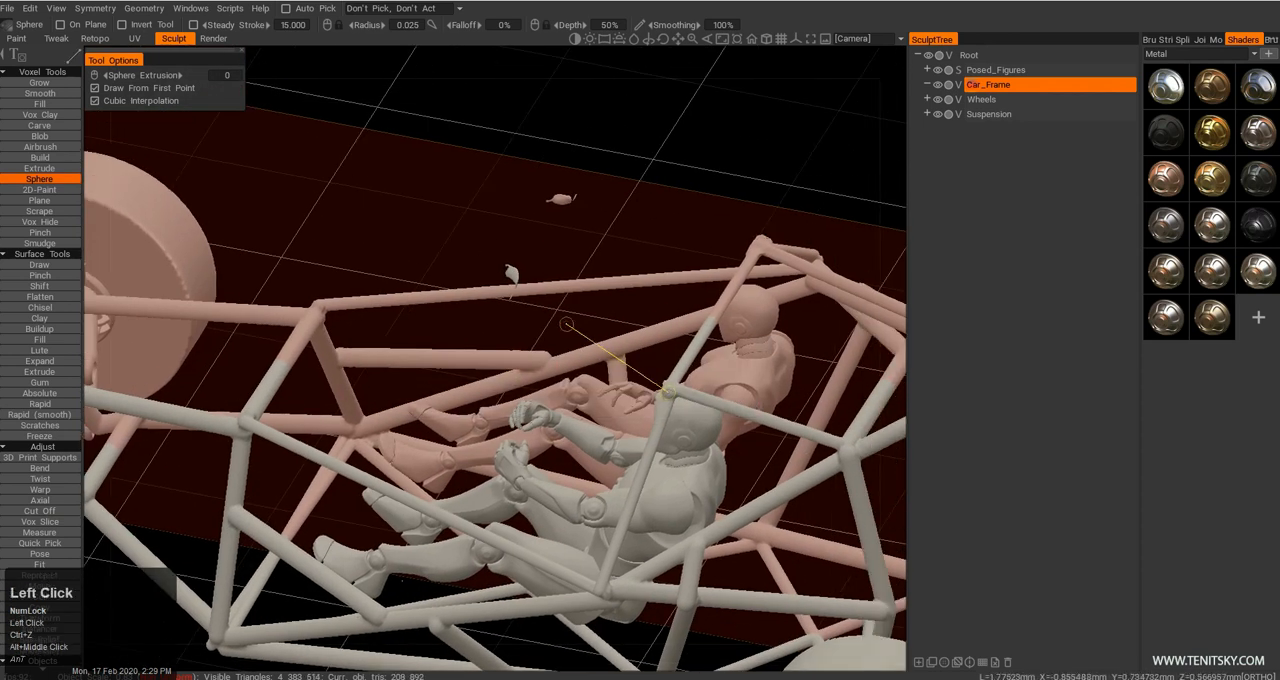
left_click(510, 273)
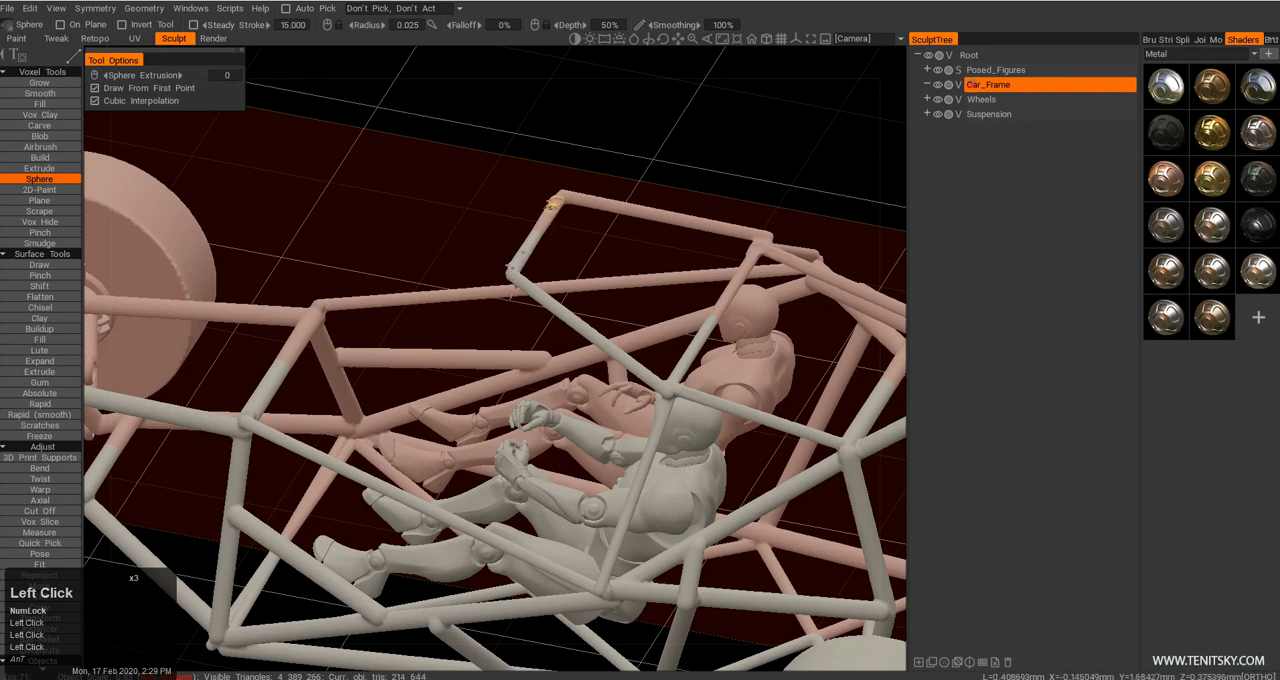
Draw mirrored windshield pillars from the front roof corners down to the tops of the front uprights.
left_click_drag(568, 323, 579, 318, "alt")
right_click_drag(579, 318, 557, 344, "alt")
left_click_drag(557, 344, 611, 353, "alt")
middle_click_drag(611, 353, 662, 366, "alt")
left_click_drag(662, 366, 654, 346, "alt")
right_click_drag(654, 346, 620, 369, "alt")
right_click_drag(522, 298, 652, 372, "alt")
left_click_drag(533, 293, 510, 283, "alt")
right_click_drag(510, 283, 619, 365, "alt")
left_click_drag(619, 365, 478, 436, "alt")
left_click_drag(533, 408, 448, 396, "alt")
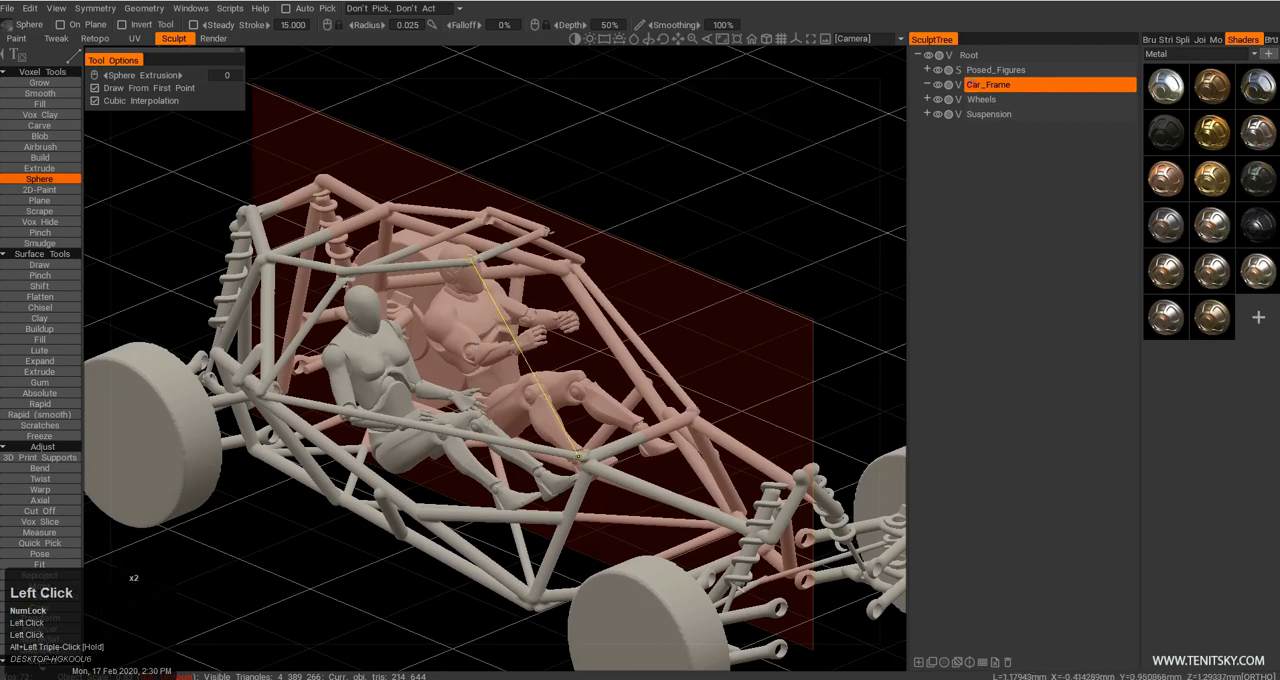
mouse_move(499, 417)
left_mouse_down("alt")
mouse_move(575, 440)
mouse_move(550, 406)
mouse_move(497, 417)
mouse_move(484, 437)
mouse_move(497, 425)
left_mouse_up("alt")
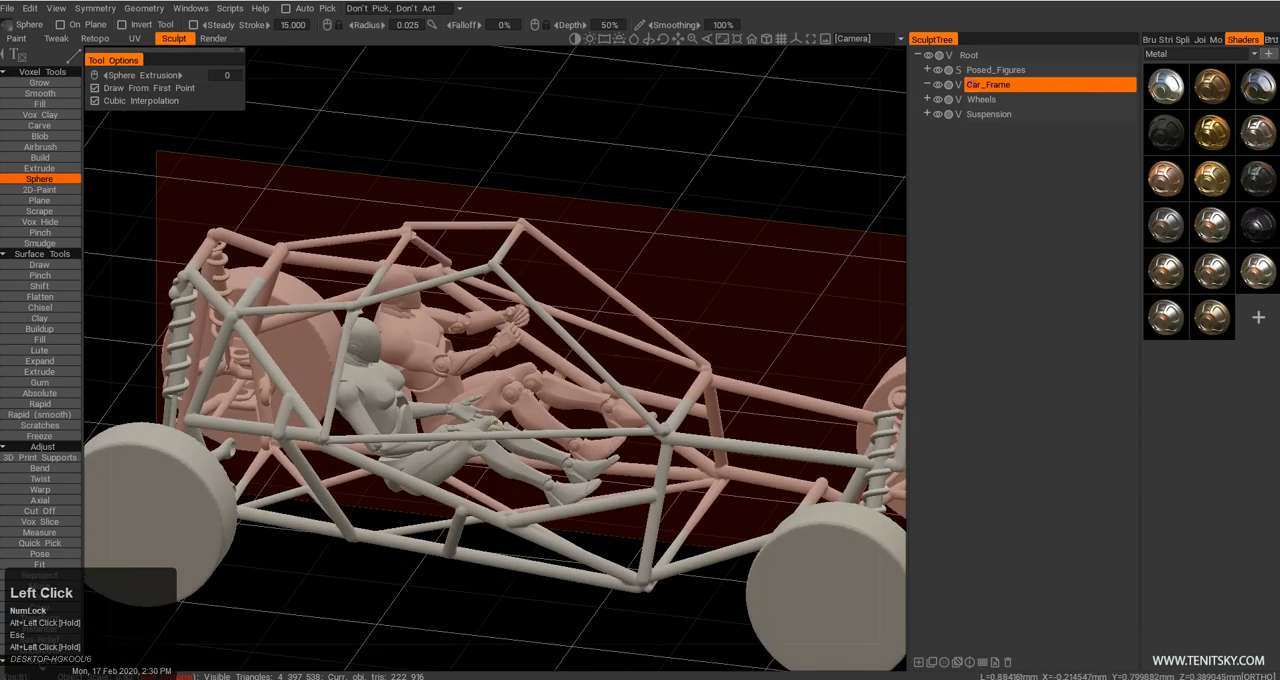
Try to pull the front roof corners downward with the Move tool at a radius of 0.602.
middle_click_drag(497, 425, 524, 406, "alt")
right_click_drag(524, 406, 568, 416, "alt")
mouse_move(568, 416)
left_mouse_down("alt")
mouse_move(543, 471)
mouse_move(569, 412)
mouse_move(552, 404)
left_mouse_up("alt")
middle_click_drag(552, 404, 546, 432, "alt")
key("m")
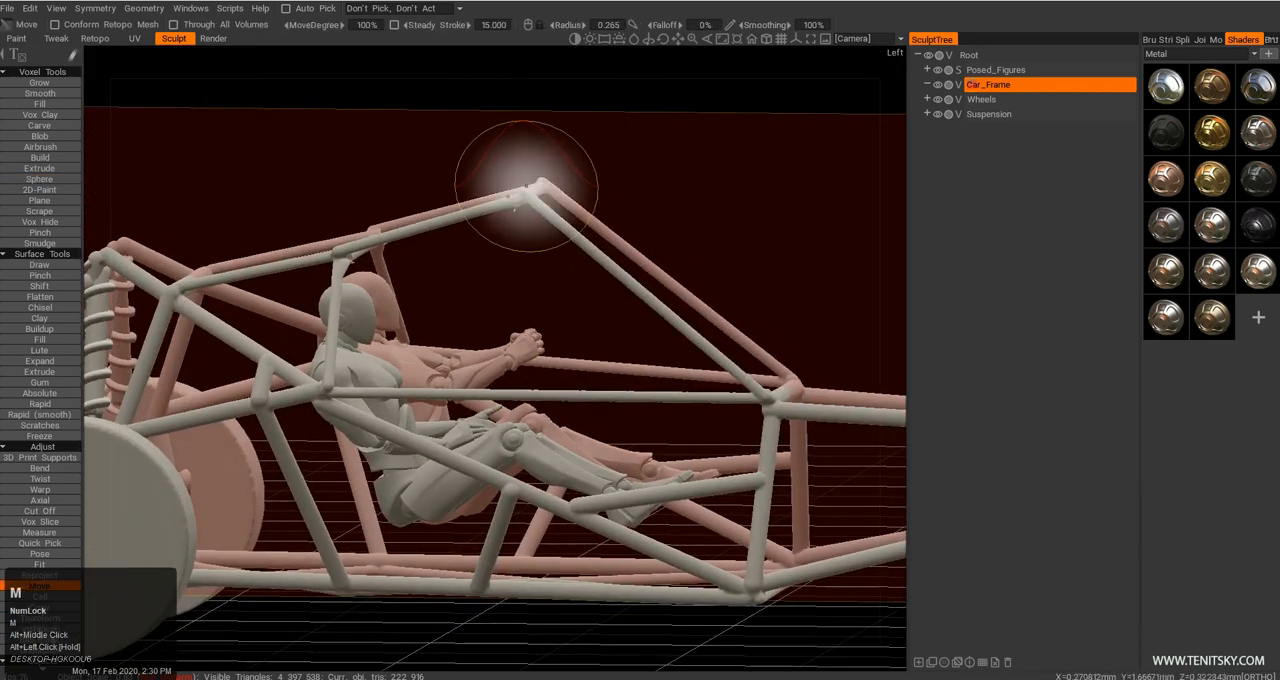
right_click_drag(514, 207, 626, 196)
left_click_drag(540, 190, 545, 239)
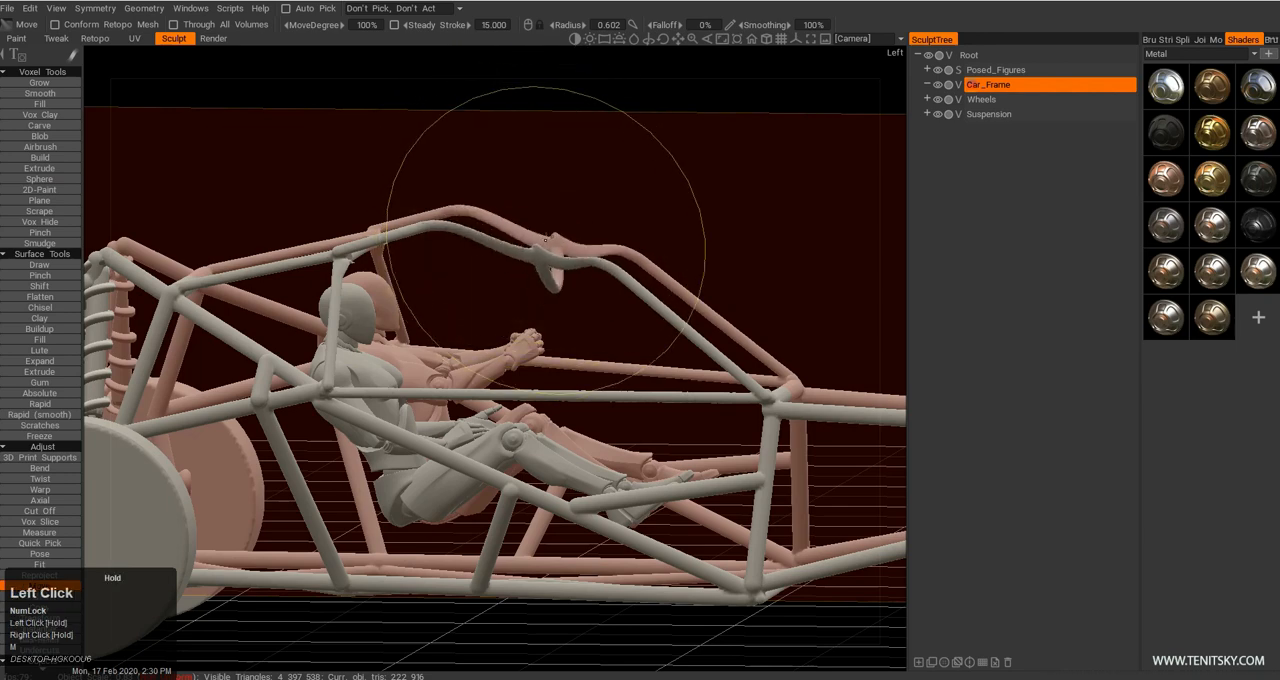
key("ctrl+z")
Draw a straight crossbar between the two upper side rails in front of the figures.
right_click_drag(592, 246, 656, 272, "alt")
left_click_drag(656, 272, 661, 350, "alt")
right_click_drag(600, 387, 638, 406, "alt")
left_click_drag(638, 406, 631, 429, "alt")
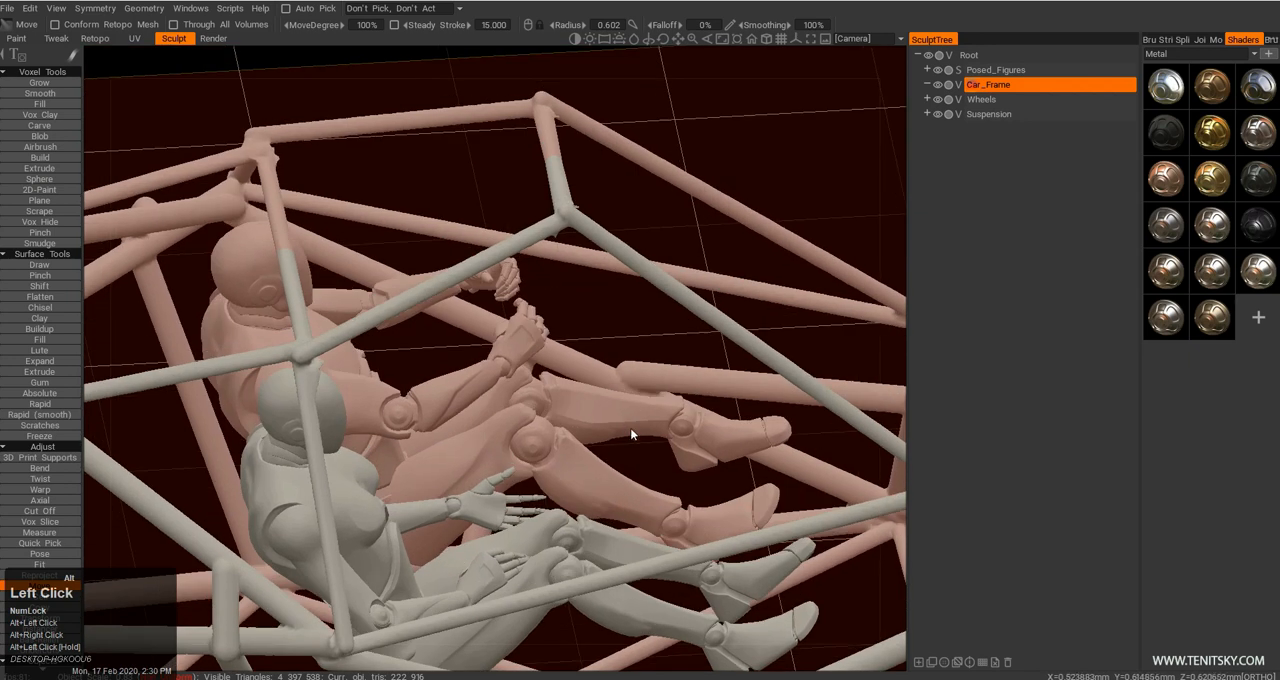
key("shift+c")
right_click_drag(628, 372, 596, 350, "alt")
left_click_drag(596, 350, 662, 478, "alt")
key("e")
left_click(529, 321)
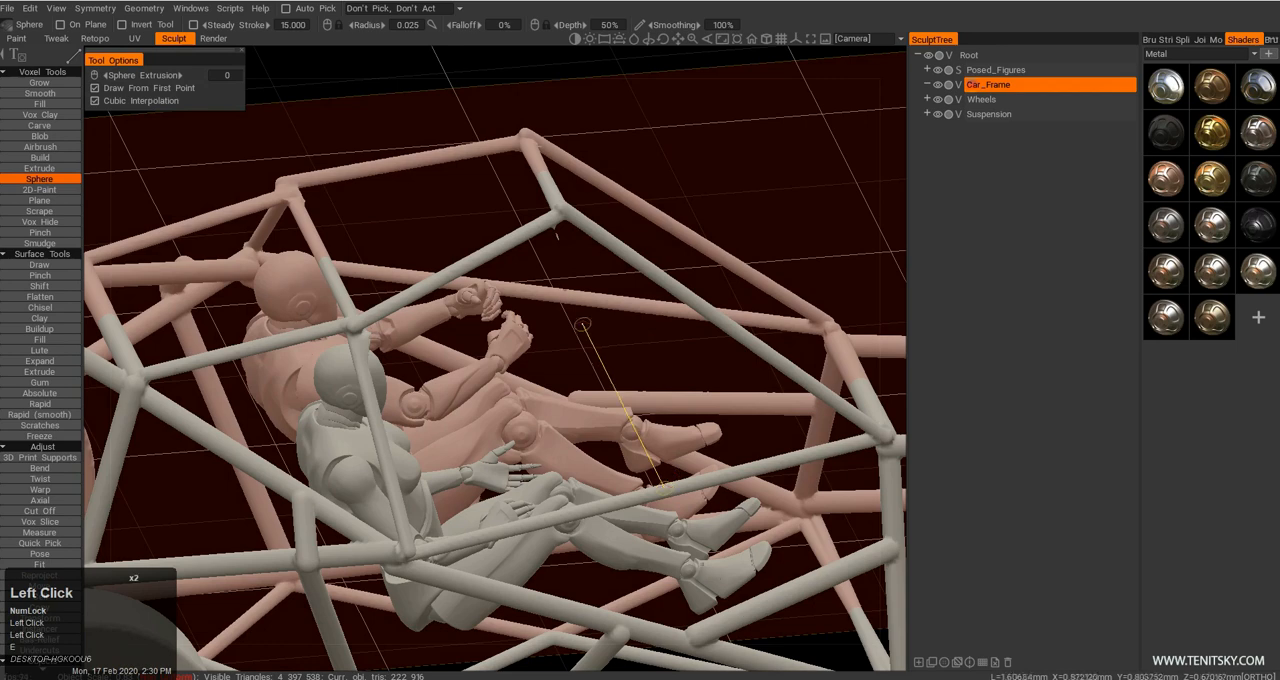
Add mirrored diagonal braces from the side rails to the windshield pillars and a crossbar between the pillars.
left_click_drag(564, 300, 393, 360, "alt")
key("Escape")
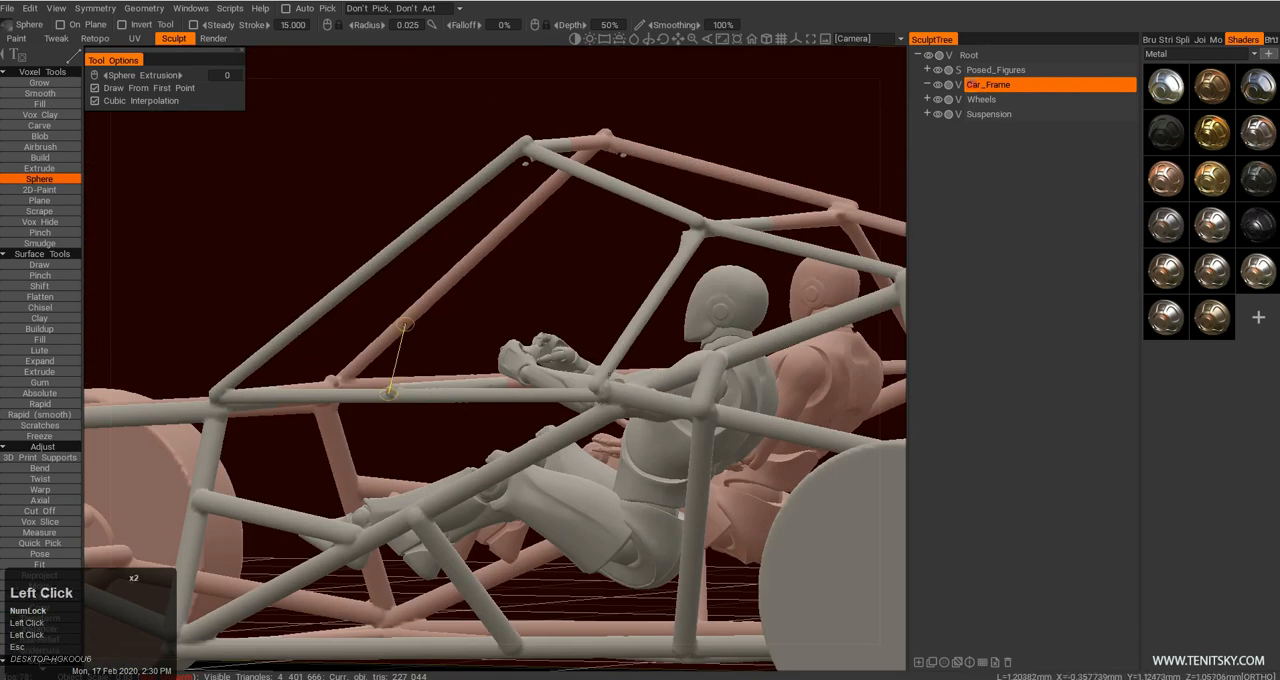
left_click_drag(388, 393, 456, 353, "alt")
Cut off the upper windshield pillars and the front of the roof with a polygonal selection in side view.
key("c")
middle_click_drag(366, 335, 371, 362)
left_click(325, 341)
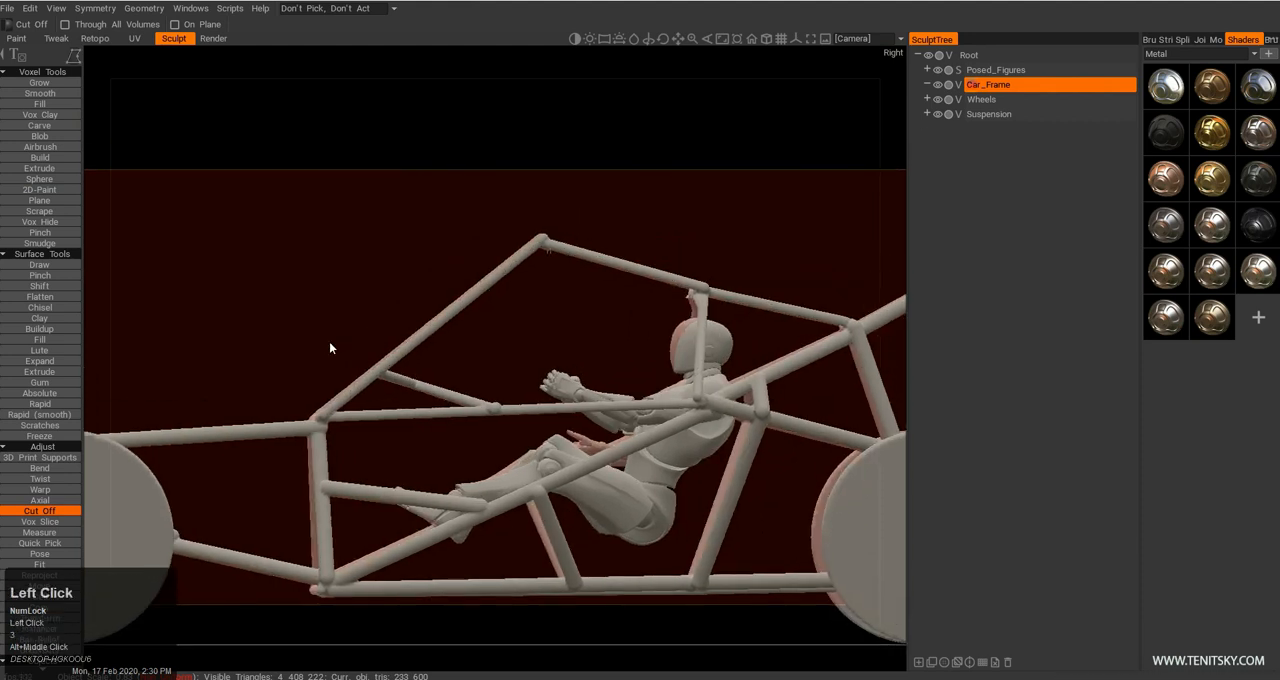
left_click(402, 365)
left_click(650, 287)
left_click(677, 220)
left_click(394, 200)
double_click(332, 340)
Draw short mirrored upright stubs freehand with the Sphere tool, radius 0.025, on the side rails in front of the figures.
left_click_drag(404, 284, 735, 350, "alt")
right_click_drag(735, 350, 715, 385, "alt")
left_click_drag(715, 385, 739, 395, "alt")
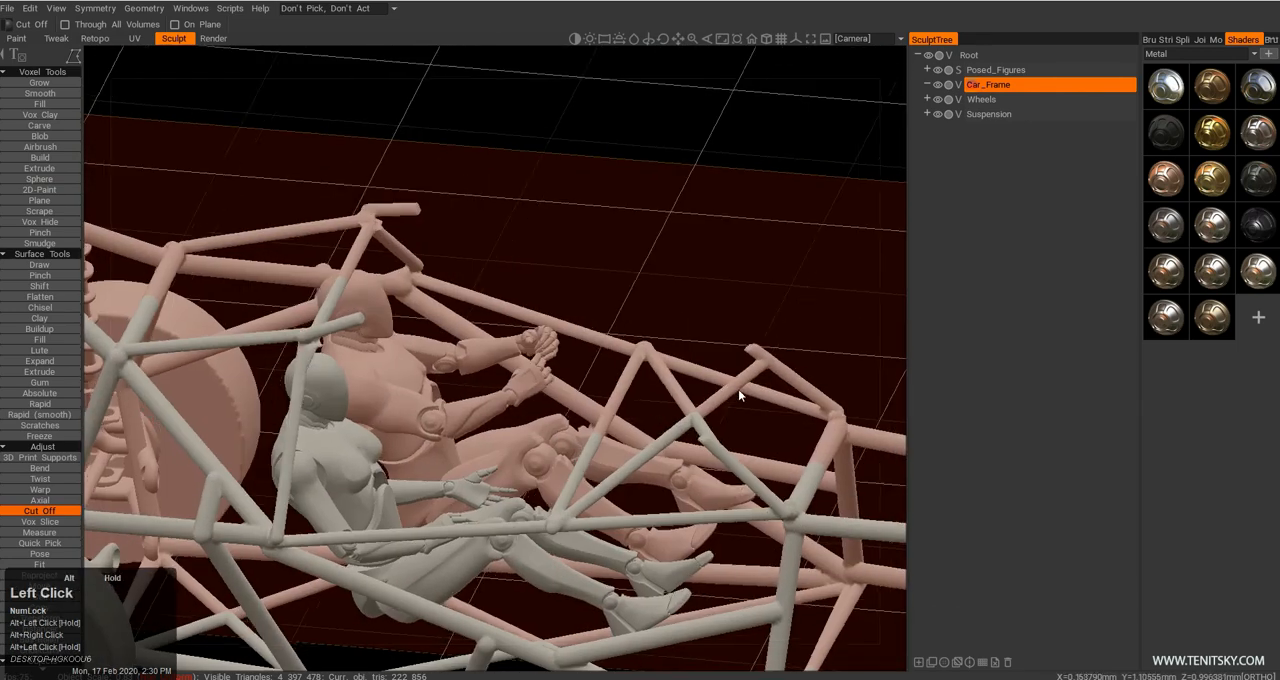
right_click_drag(739, 395, 689, 399, "alt")
left_click_drag(689, 399, 738, 373, "alt")
middle_click_drag(738, 373, 680, 392, "alt")
right_click_drag(680, 392, 620, 410, "alt")
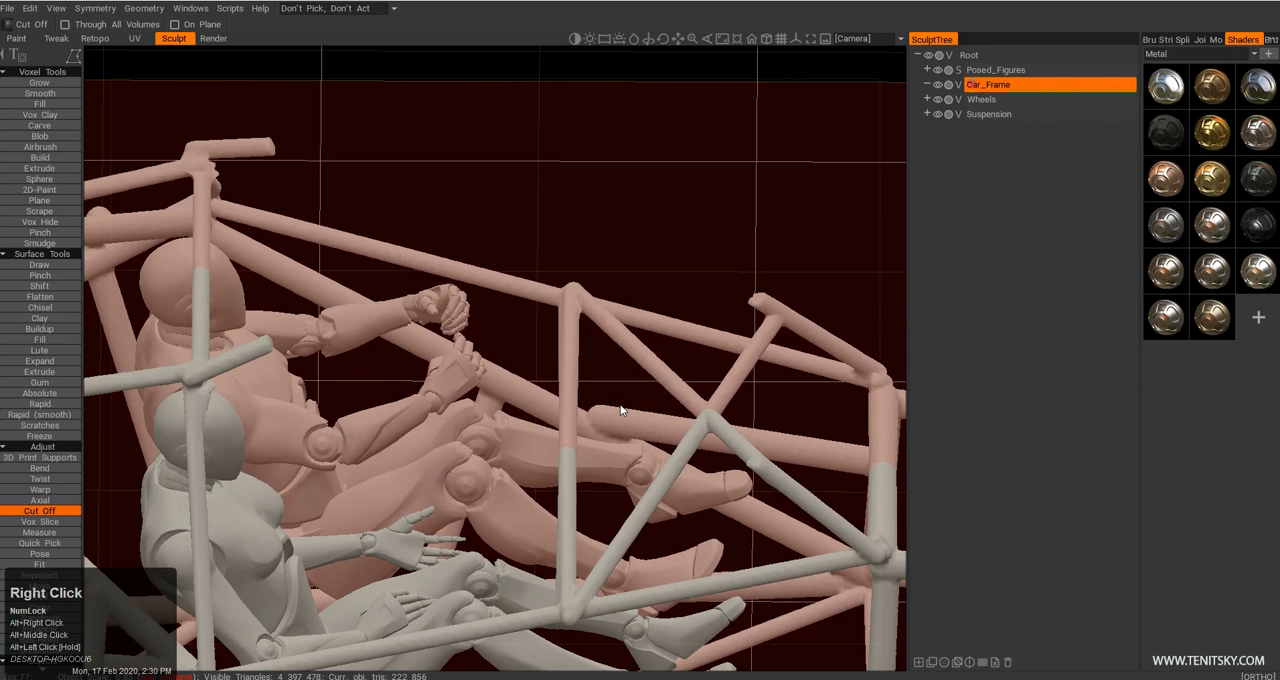
key("shift+c")
left_click_drag(620, 410, 588, 376, "alt")
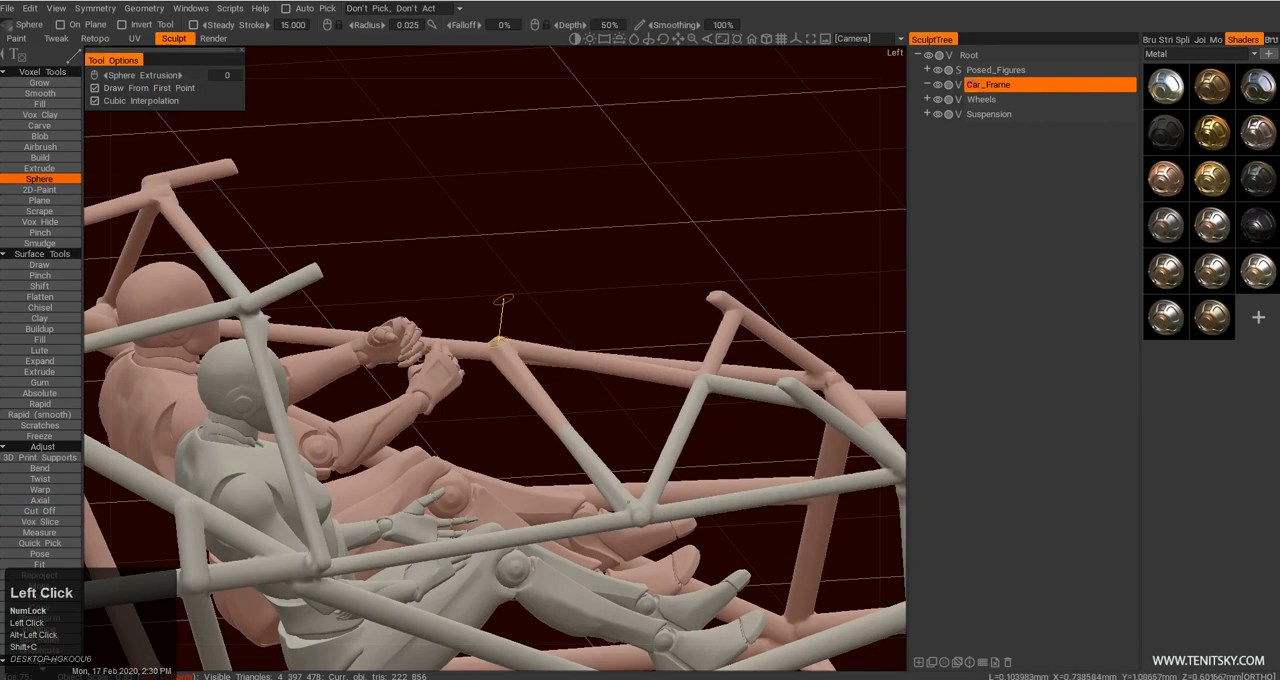
key("e")
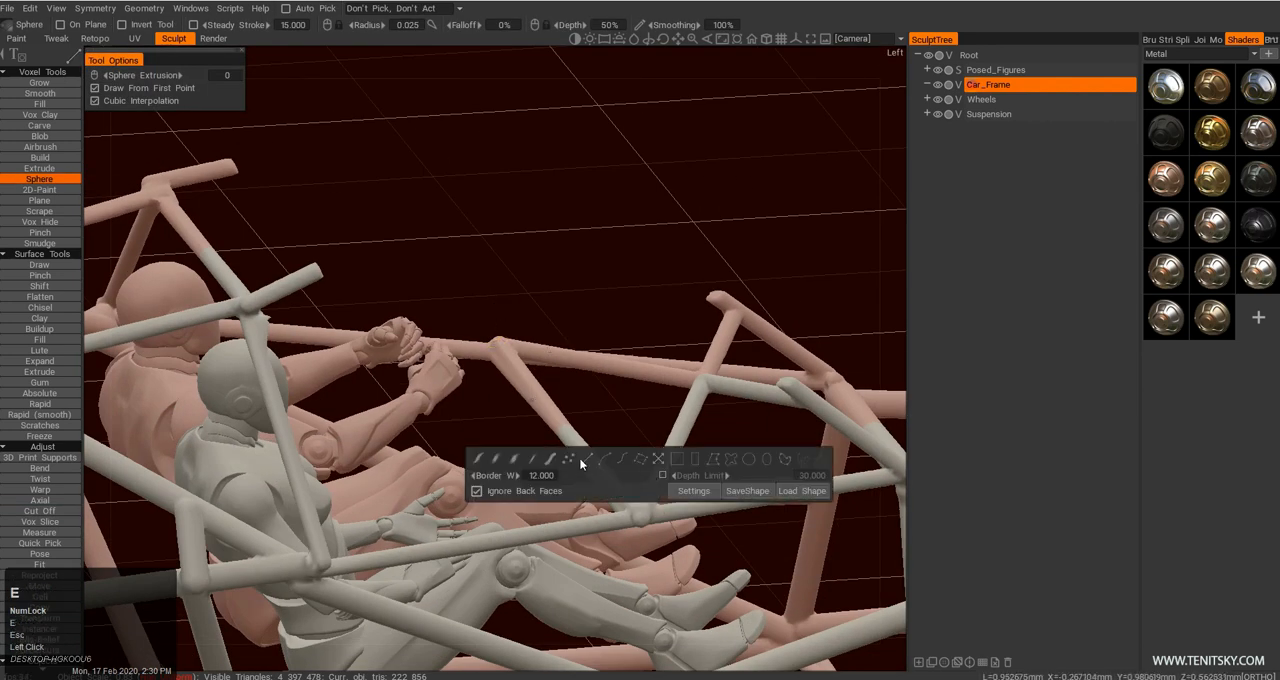
left_click(548, 461)
left_click_drag(548, 461, 614, 498, "alt")
mouse_move(619, 450)
left_mouse_down("alt")
mouse_move(609, 429)
mouse_move(630, 463)
mouse_move(661, 452)
left_mouse_up("alt")
Join the two upright stubs with a straight crossbar and brace them to the windshield structure with straight tubes.
key("e")
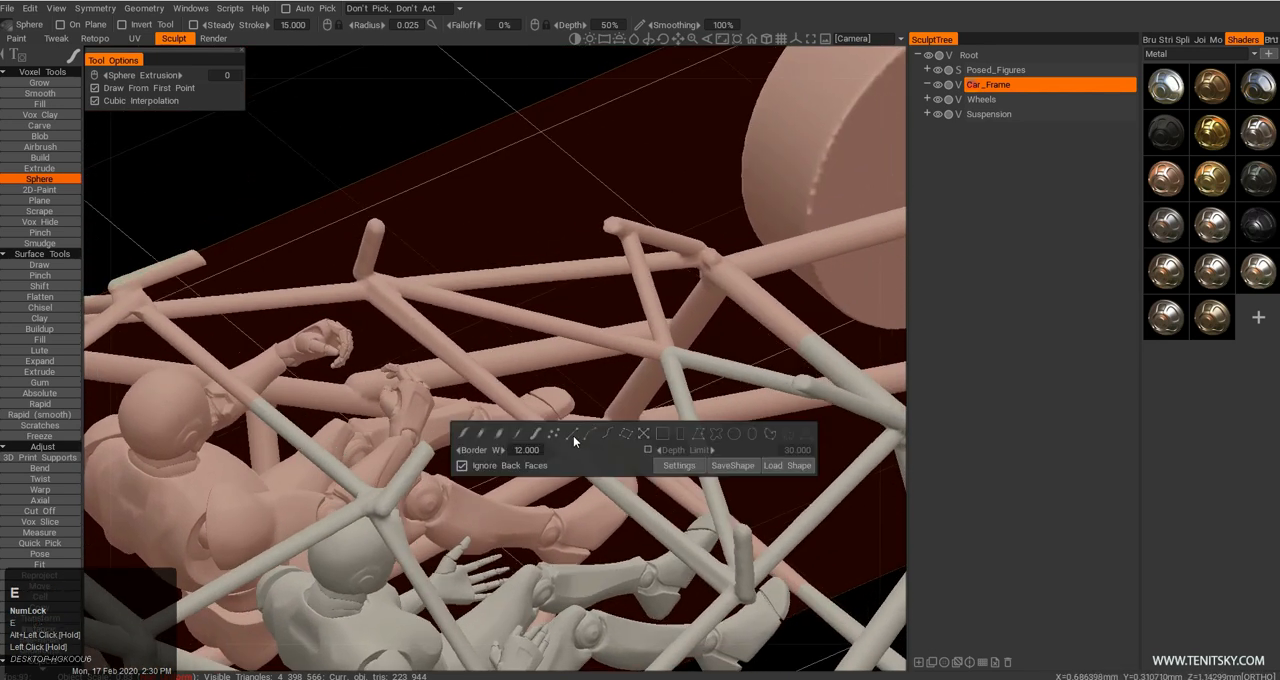
left_click(575, 435)
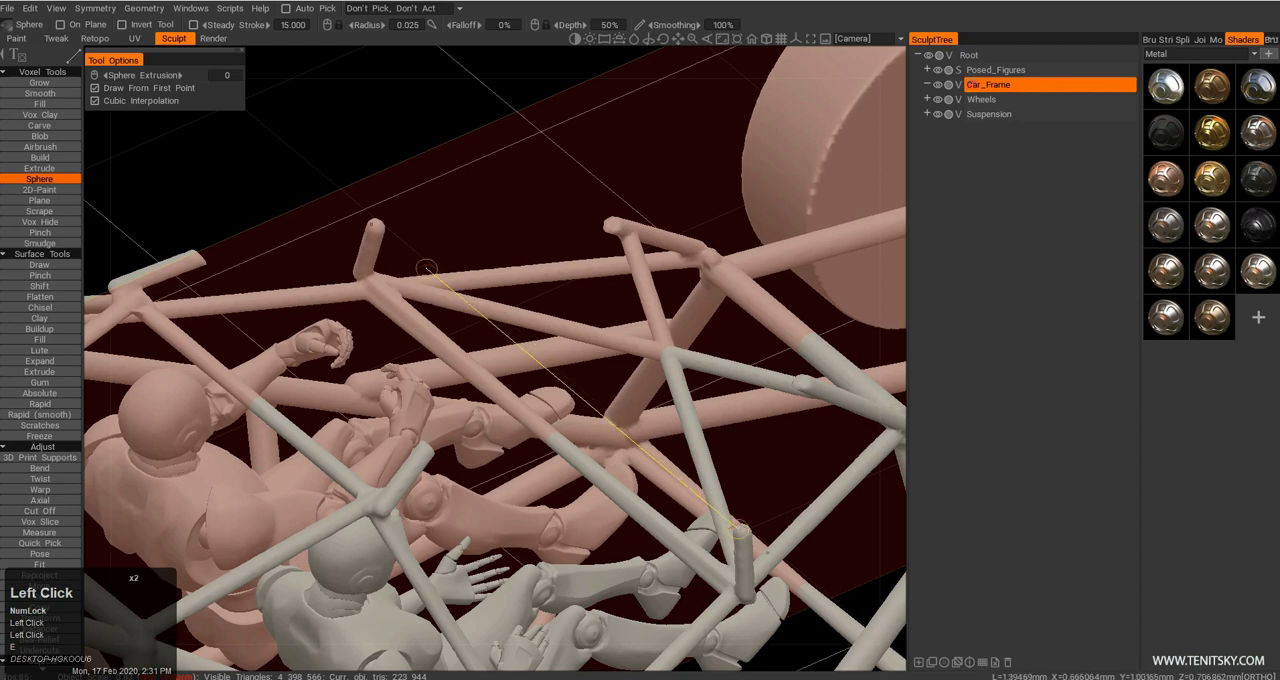
left_click(379, 231)
left_click_drag(480, 328, 652, 474, "alt")
key("Escape")
middle_click_drag(648, 471, 614, 429, "alt")
left_click_drag(614, 429, 397, 326, "alt")
left_click(634, 316)
left_click_drag(651, 337, 629, 406, "alt")
key("Escape")
Examine the added windshield tubes and the surrounding frame from several angles.
right_click_drag(629, 406, 597, 432, "alt")
left_click_drag(597, 432, 494, 440, "alt")
right_click_drag(494, 440, 455, 450, "alt")
left_click_drag(455, 450, 381, 377, "alt")
middle_click_drag(381, 377, 478, 402, "alt")
right_click_drag(478, 402, 438, 380, "alt")
left_click_drag(438, 380, 407, 356, "alt")
right_click_drag(407, 356, 509, 366, "alt")
mouse_move(509, 366)
left_mouse_down("alt")
mouse_move(531, 477)
mouse_move(423, 380)
left_mouse_up("alt")
middle_click_drag(423, 380, 445, 358, "alt")
Try to reshape the windshield structure with the Move tool at a radius of 0.914.
key("m")
right_click_drag(435, 334, 428, 345)
mouse_move(428, 345)
left_mouse_down()
mouse_move(528, 320)
mouse_move(451, 399)
mouse_move(438, 311)
left_mouse_up()
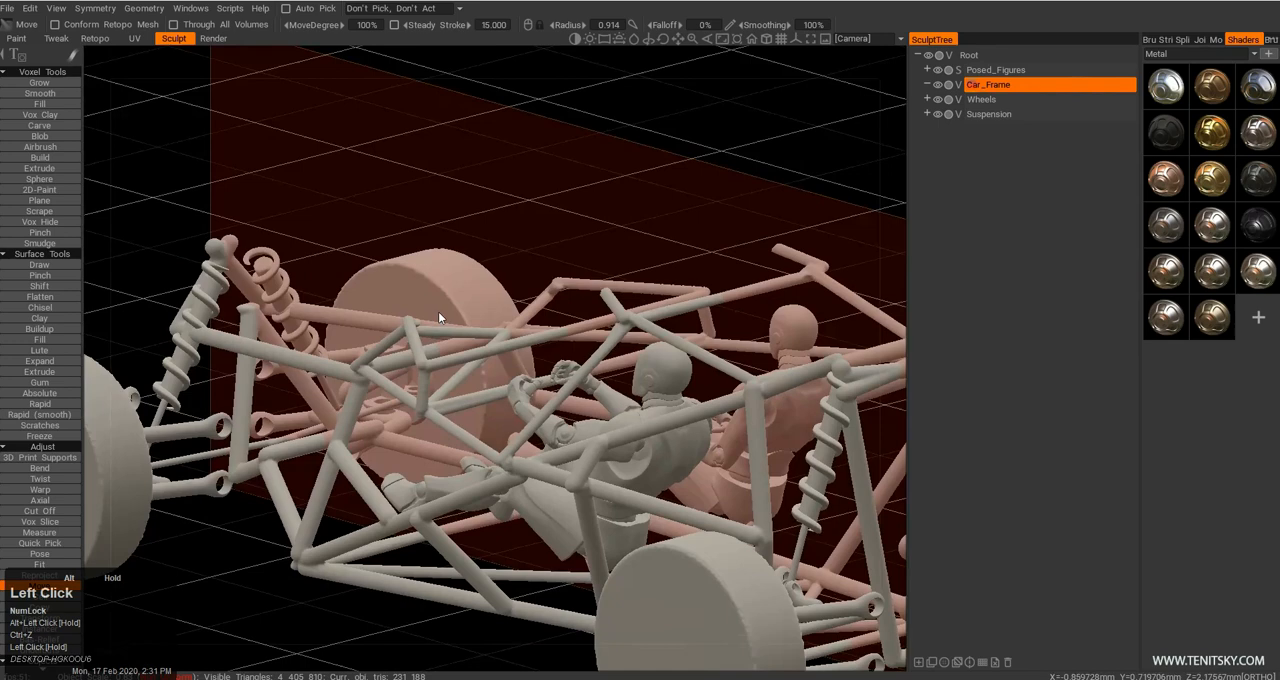
right_click_drag(438, 311, 430, 290, "alt")
Draw a straight Sphere-tool crossbar between the two cut front ends of the roof tubes above the figures.
left_click_drag(442, 348, 590, 395, "alt")
right_click_drag(590, 395, 480, 340, "alt")
mouse_move(480, 340)
left_mouse_down("alt")
mouse_move(535, 350)
mouse_move(539, 374)
mouse_move(420, 290)
left_mouse_up("alt")
key("shift+c")
middle_click_drag(420, 290, 408, 344, "alt")
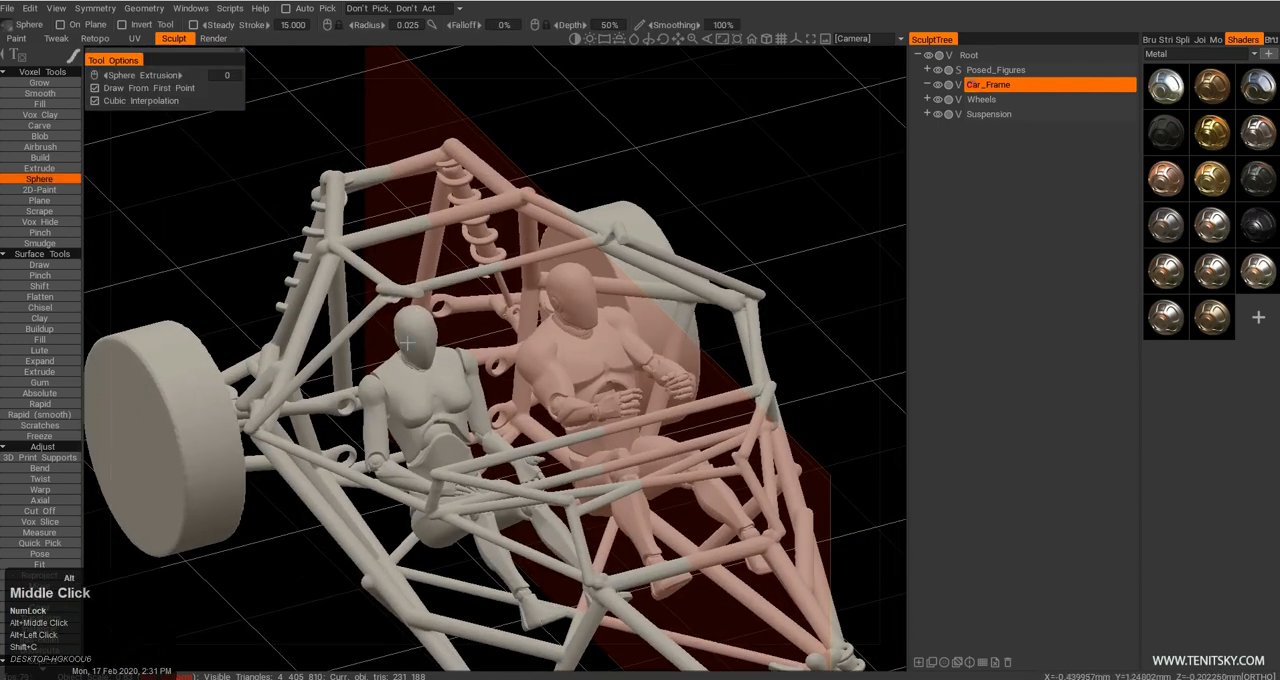
key("e")
left_click(357, 291)
left_click_drag(442, 278, 431, 303, "alt")
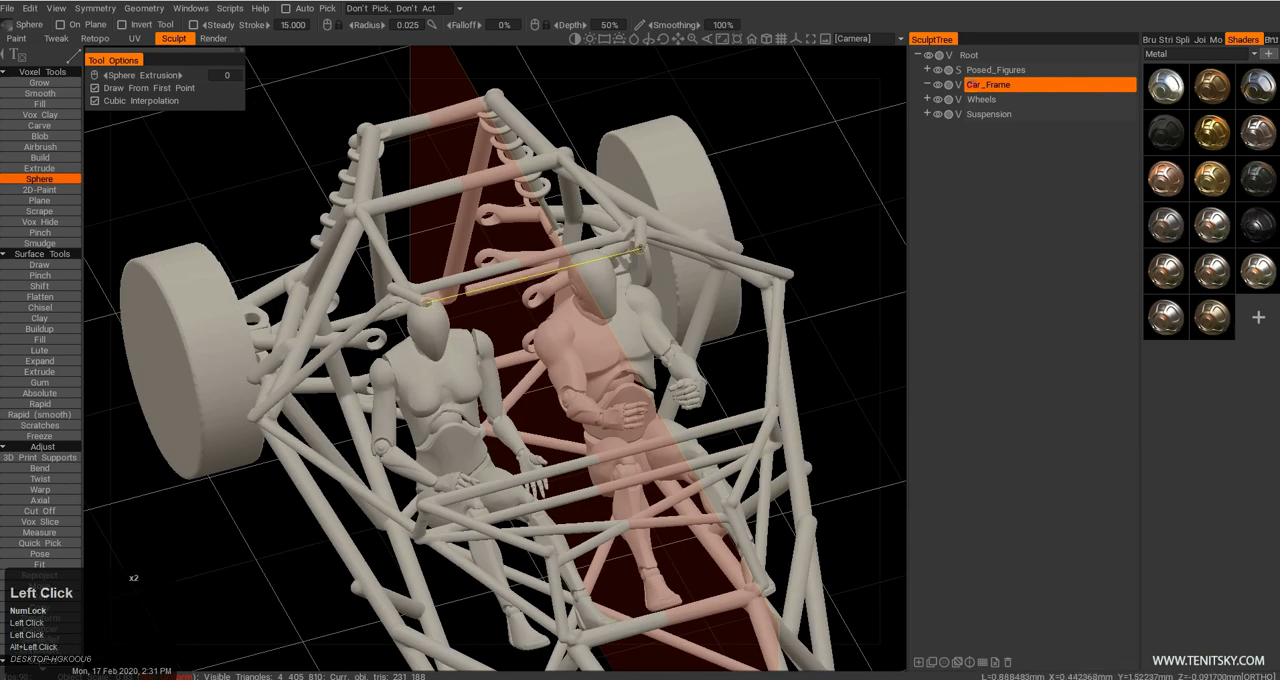
Examine the overall proportions of the buggy frame from several angles, including in perspective projection.
right_click_drag(599, 299, 540, 394, "alt")
left_click_drag(540, 394, 600, 345, "alt")
middle_click_drag(600, 345, 606, 335, "alt")
right_click_drag(606, 335, 590, 365, "alt")
mouse_move(590, 365)
left_mouse_down("alt")
mouse_move(658, 331)
mouse_move(570, 352)
left_mouse_up("alt")
right_click_drag(570, 352, 528, 367, "alt")
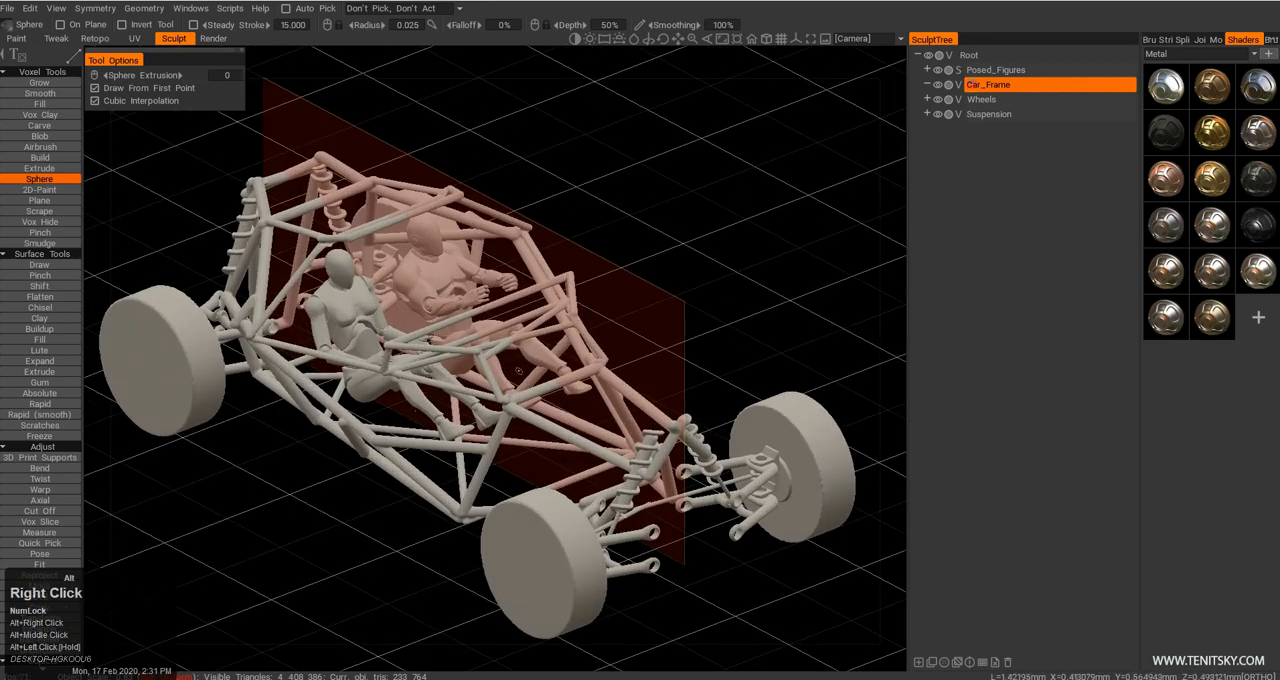
middle_click_drag(513, 374, 521, 402, "alt")
left_click_drag(521, 402, 660, 388, "alt")
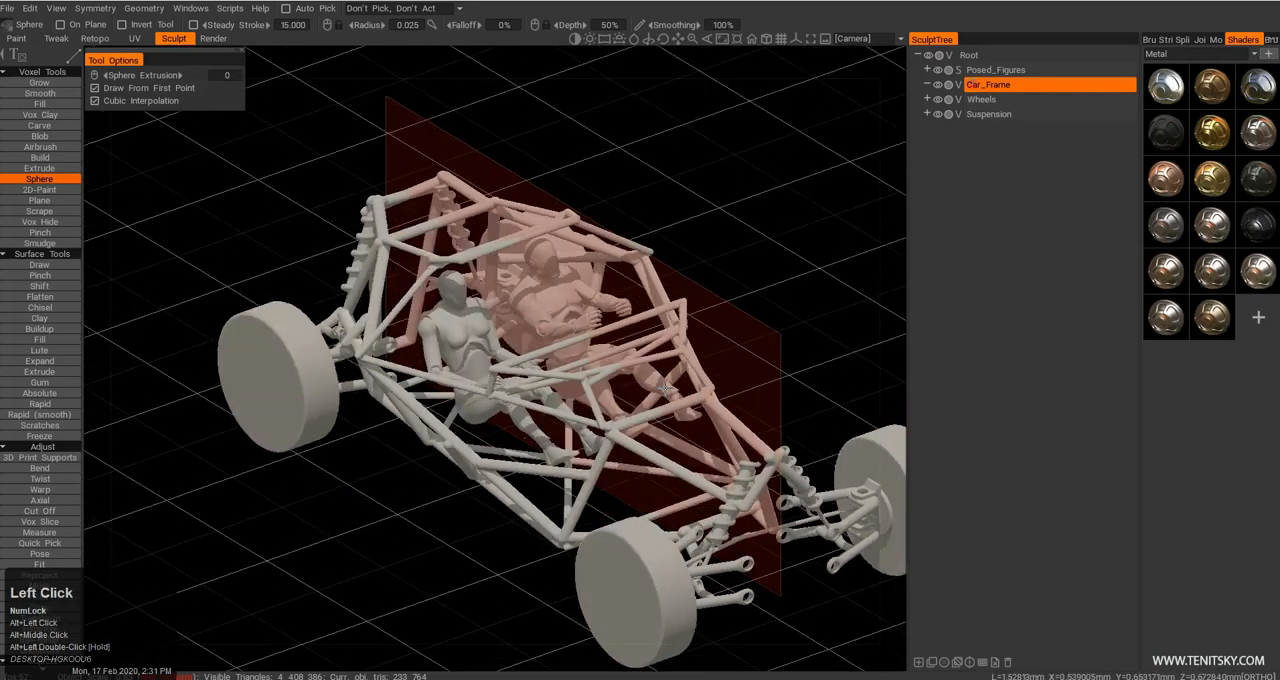
key("KP_5")
right_click_drag(620, 398, 640, 402, "alt")
left_click_drag(640, 402, 582, 491, "alt")
right_click_drag(582, 491, 662, 495, "alt")
middle_click_drag(662, 495, 657, 486, "alt")
right_click_drag(657, 486, 590, 482, "alt")
left_click_drag(590, 482, 610, 530, "alt")
right_click_drag(610, 530, 678, 516, "alt")
left_click_drag(678, 516, 594, 449, "alt")
right_click_drag(594, 449, 599, 486, "alt")
left_click_drag(599, 486, 614, 521, "alt")
middle_click_drag(614, 521, 585, 465, "alt")
right_click_drag(585, 465, 595, 498, "alt")
left_click_drag(595, 498, 612, 512, "alt")
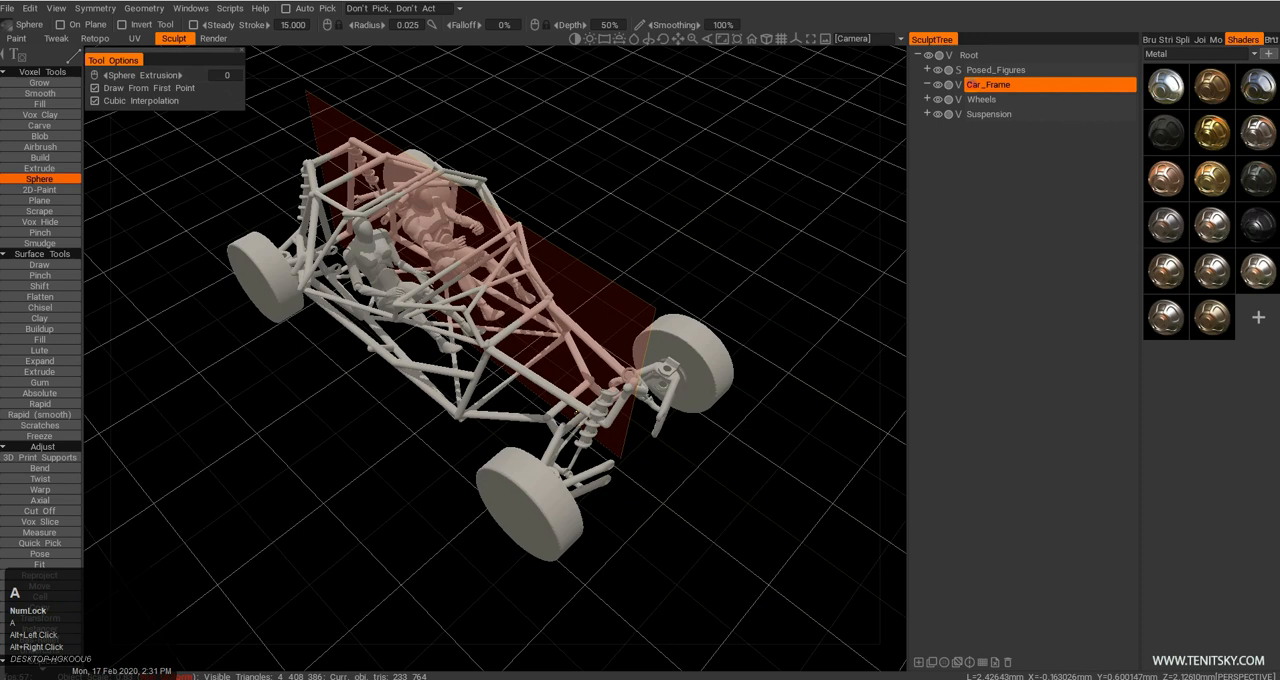
Return to orthographic projection and sketch mirrored nose tubes freehand, reaching forward from the front of the frame between the wheels.
right_click_drag(581, 409, 570, 404, "alt")
key("KP_5")
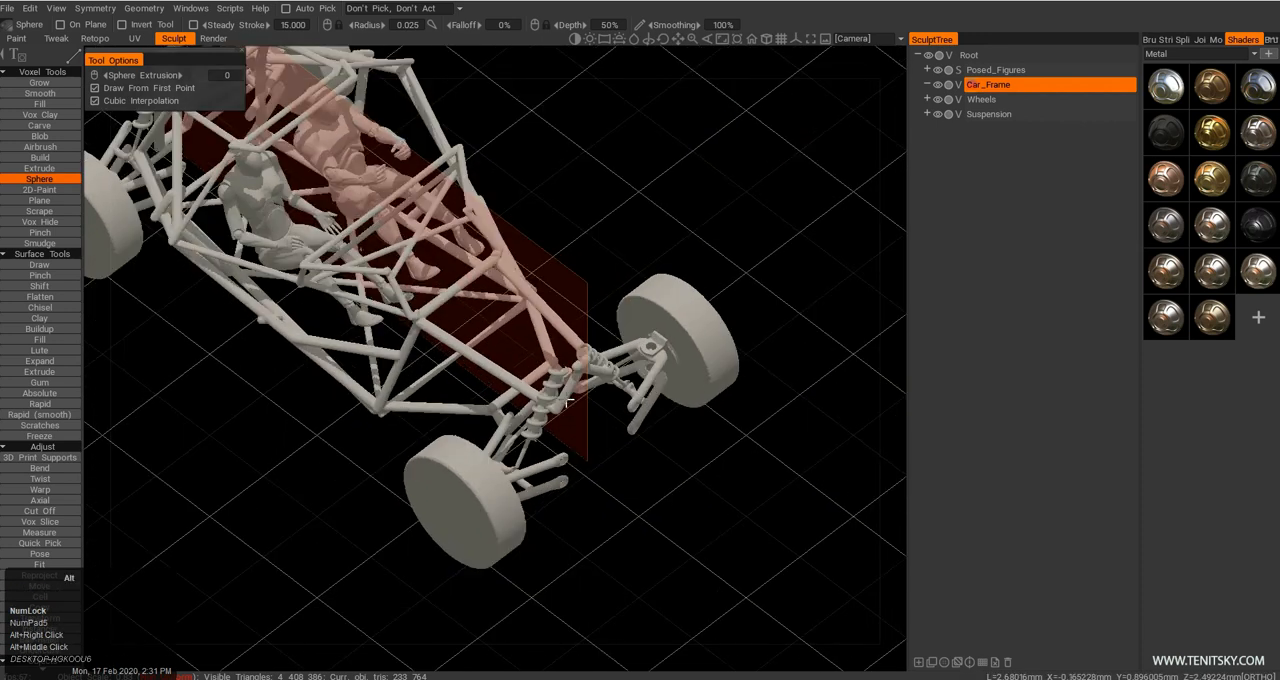
middle_click_drag(567, 402, 575, 400, "alt")
left_click_drag(575, 400, 583, 397, "alt")
mouse_move(583, 397)
right_mouse_down("alt")
mouse_move(609, 417)
mouse_move(604, 389)
right_mouse_up("alt")
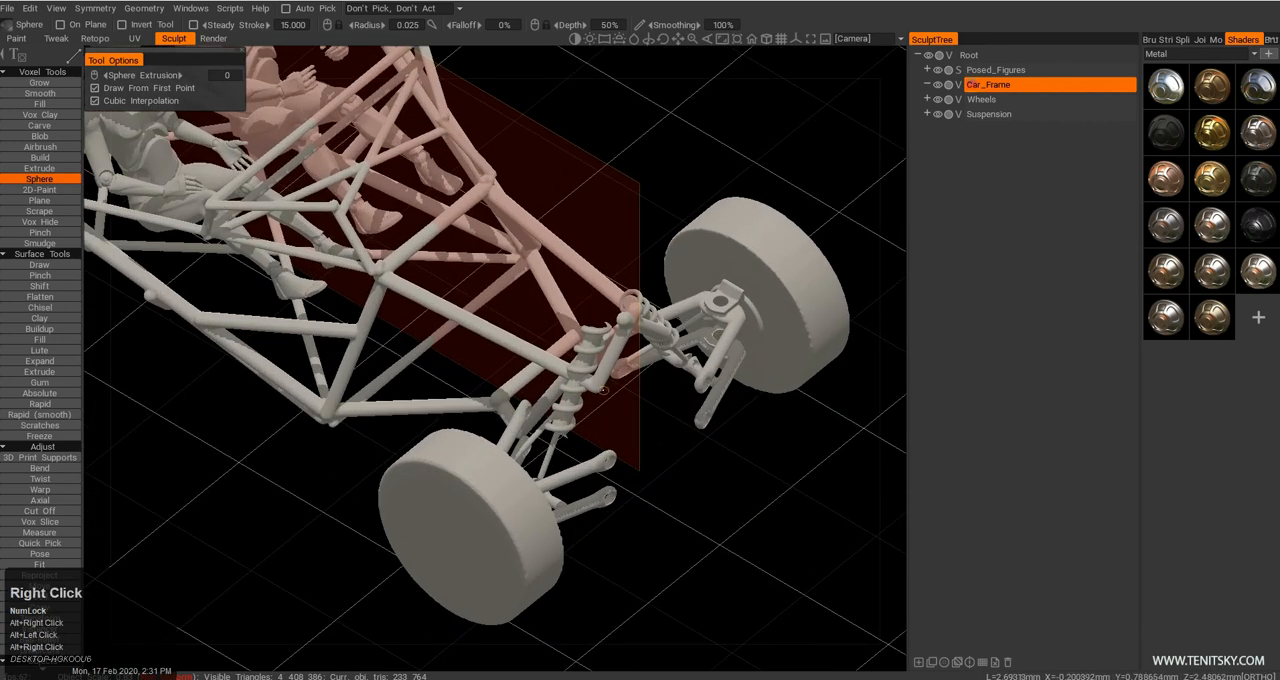
key("e")
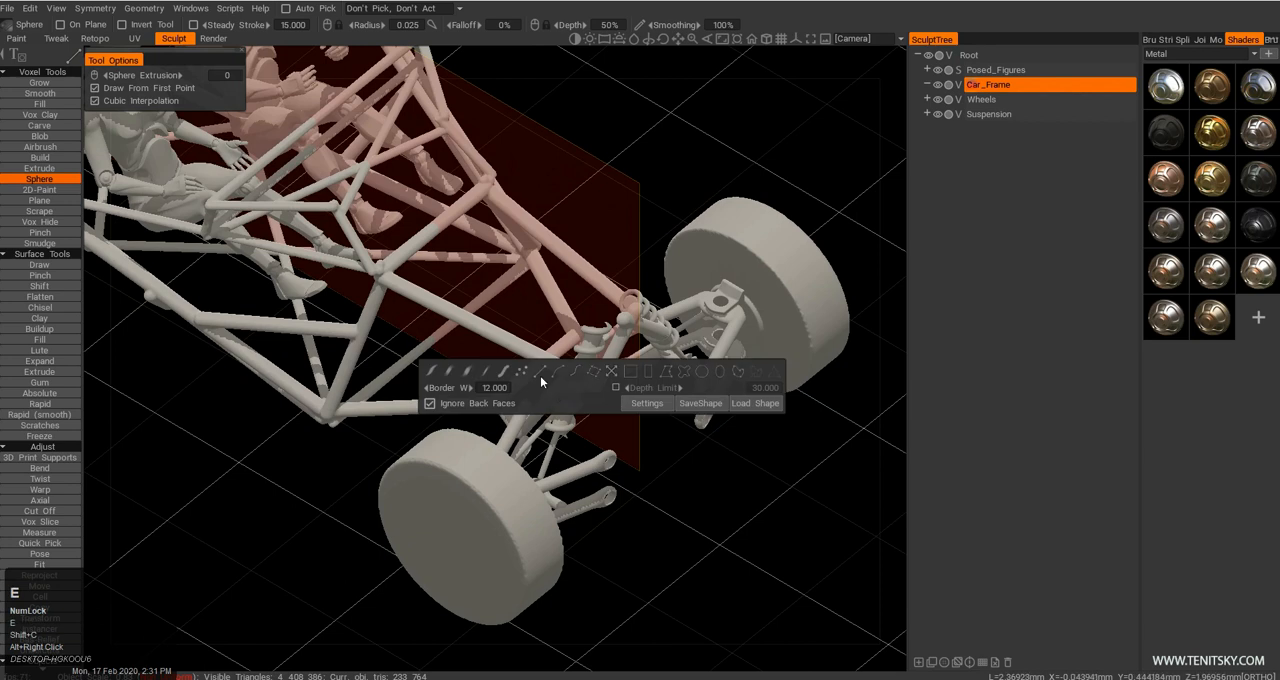
left_click(503, 376)
left_click_drag(651, 458, 634, 421, "alt")
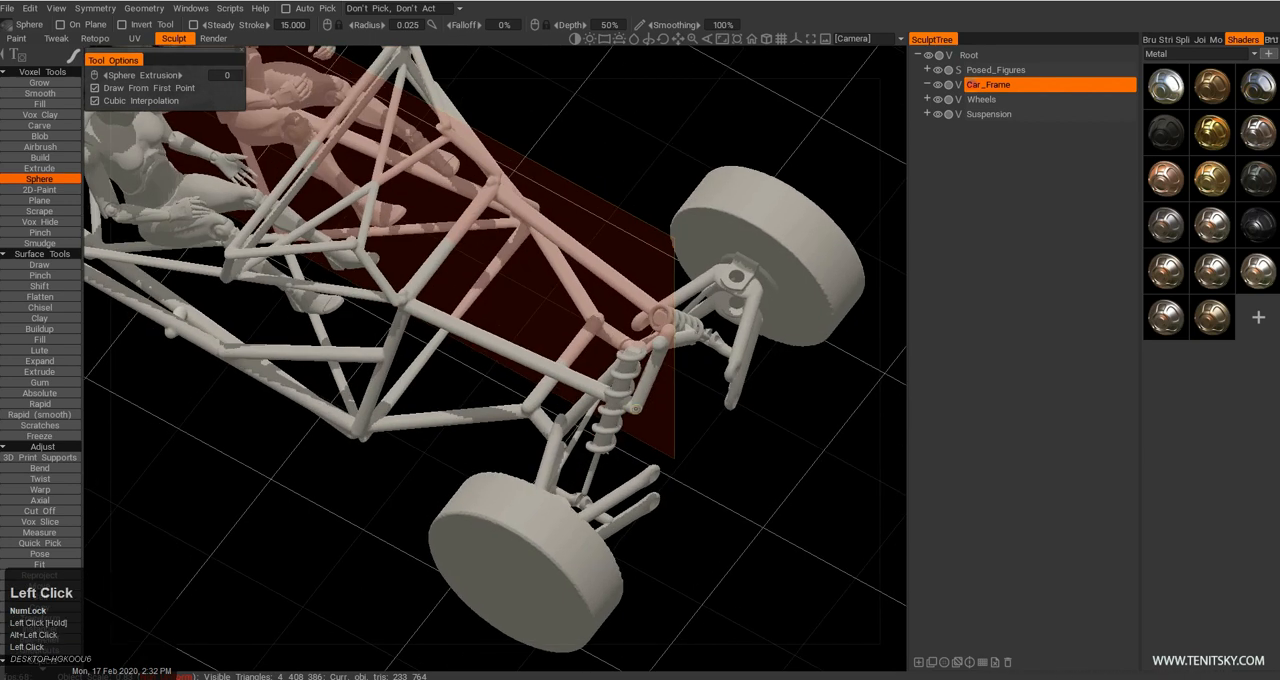
mouse_move(632, 467)
left_mouse_down("alt")
mouse_move(631, 430)
mouse_move(718, 465)
left_mouse_up("alt")
left_click_drag(755, 532, 757, 423, "alt")
middle_click_drag(757, 423, 714, 462, "alt")
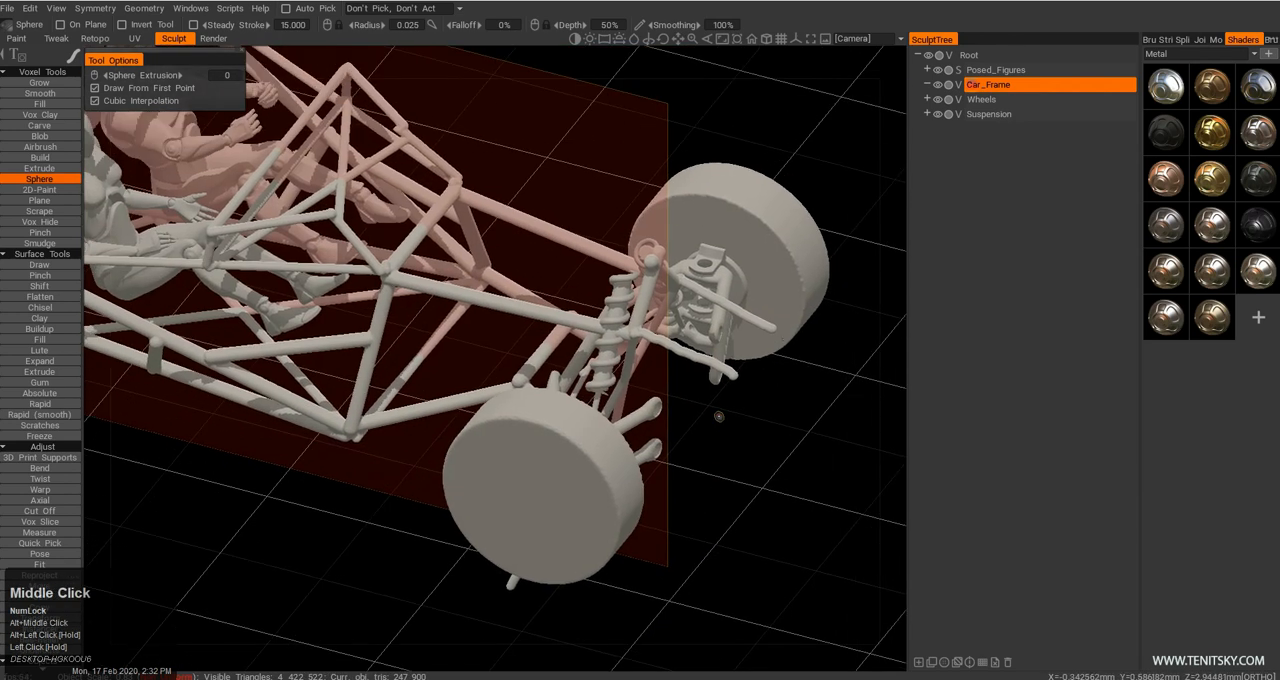
Continue the nose tubes freehand into a bumper outline that drops to the lower suspension area and meets at the centre.
left_click(657, 441)
left_click_drag(717, 457, 701, 480, "alt")
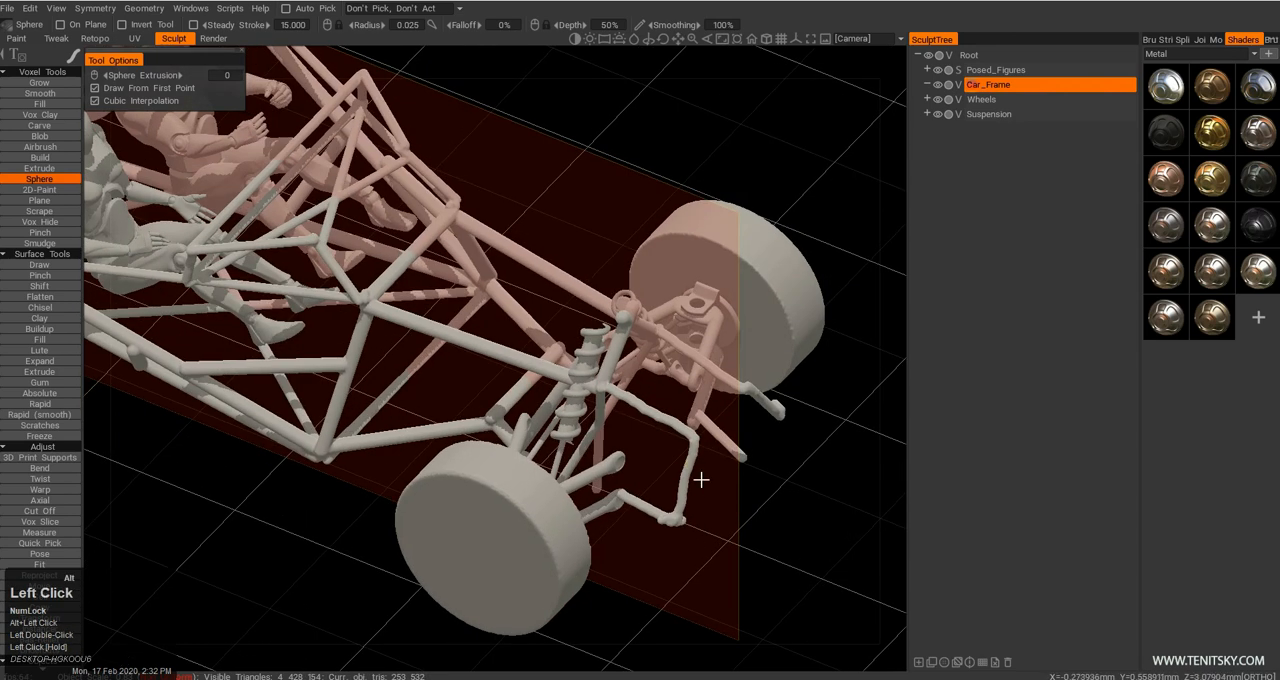
left_click_drag(700, 438, 661, 512, "alt")
left_click(722, 500)
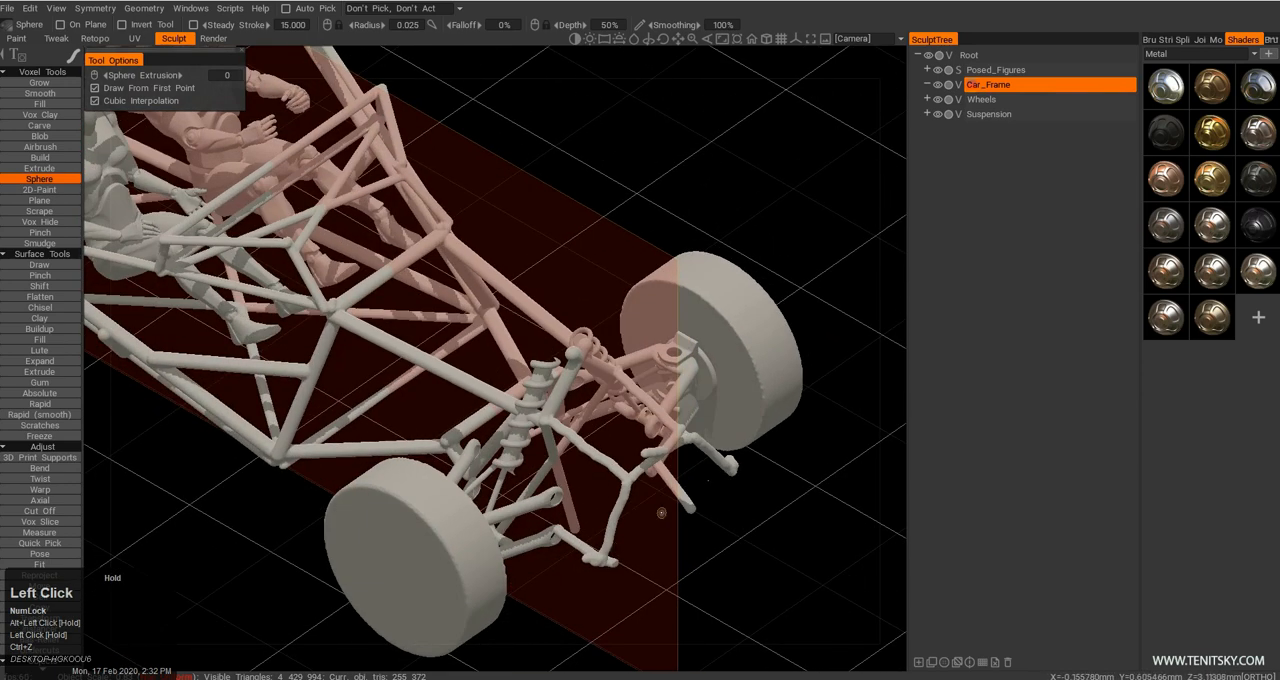
Cut off the overlong stray tubes hanging below the front suspension with the Cut Off tool.
middle_click_drag(635, 556, 380, 509, "alt")
right_click_drag(380, 509, 363, 489, "alt")
left_click_drag(363, 489, 274, 517, "alt")
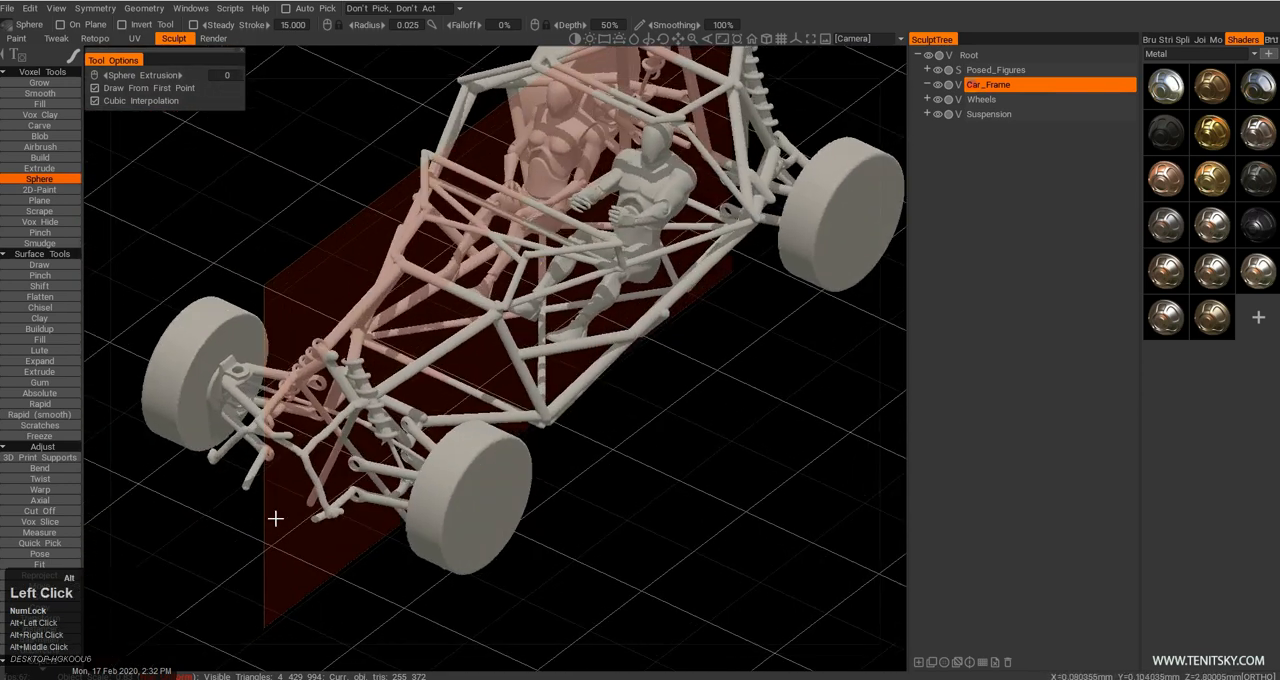
right_click_drag(274, 517, 495, 533, "alt")
left_click_drag(495, 533, 590, 525, "alt")
middle_click_drag(590, 525, 522, 512, "alt")
left_click_drag(522, 512, 565, 423, "alt")
key("alt+c")
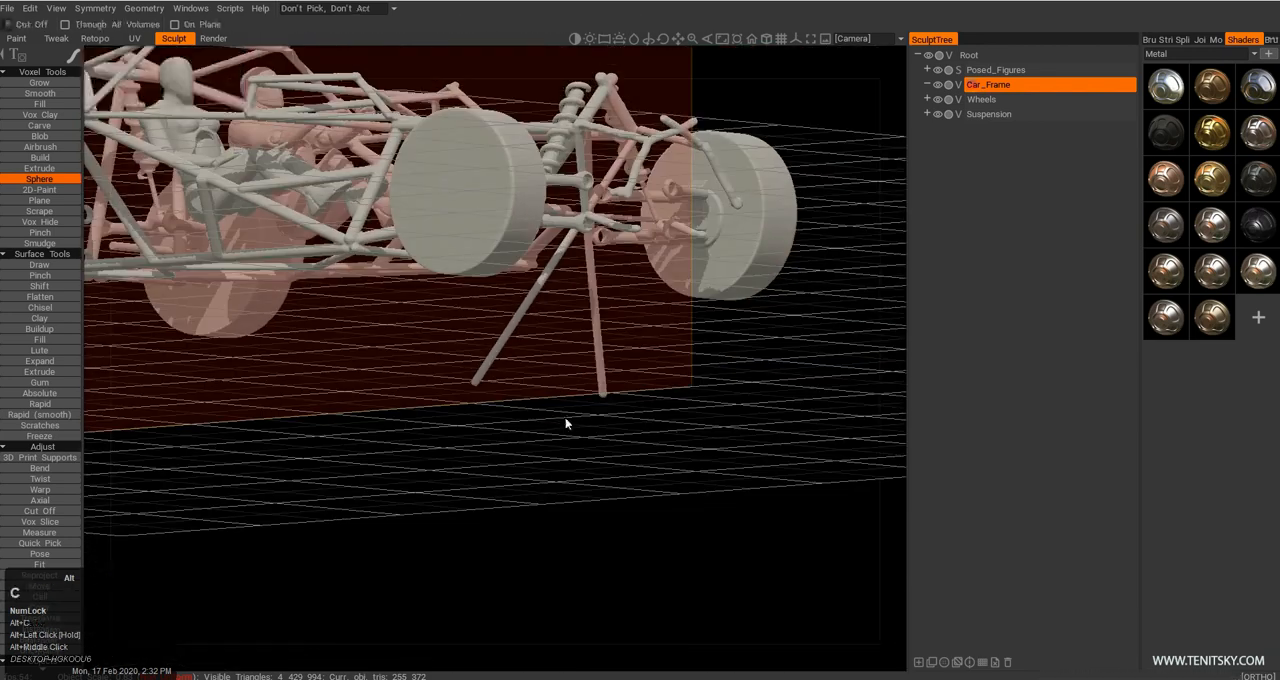
left_click_drag(621, 305, 569, 520, "alt")
left_click_drag(569, 520, 457, 527, "alt")
middle_click_drag(457, 527, 380, 520, "alt")
left_click_drag(380, 520, 311, 508, "alt")
middle_click_drag(311, 508, 431, 430, "alt")
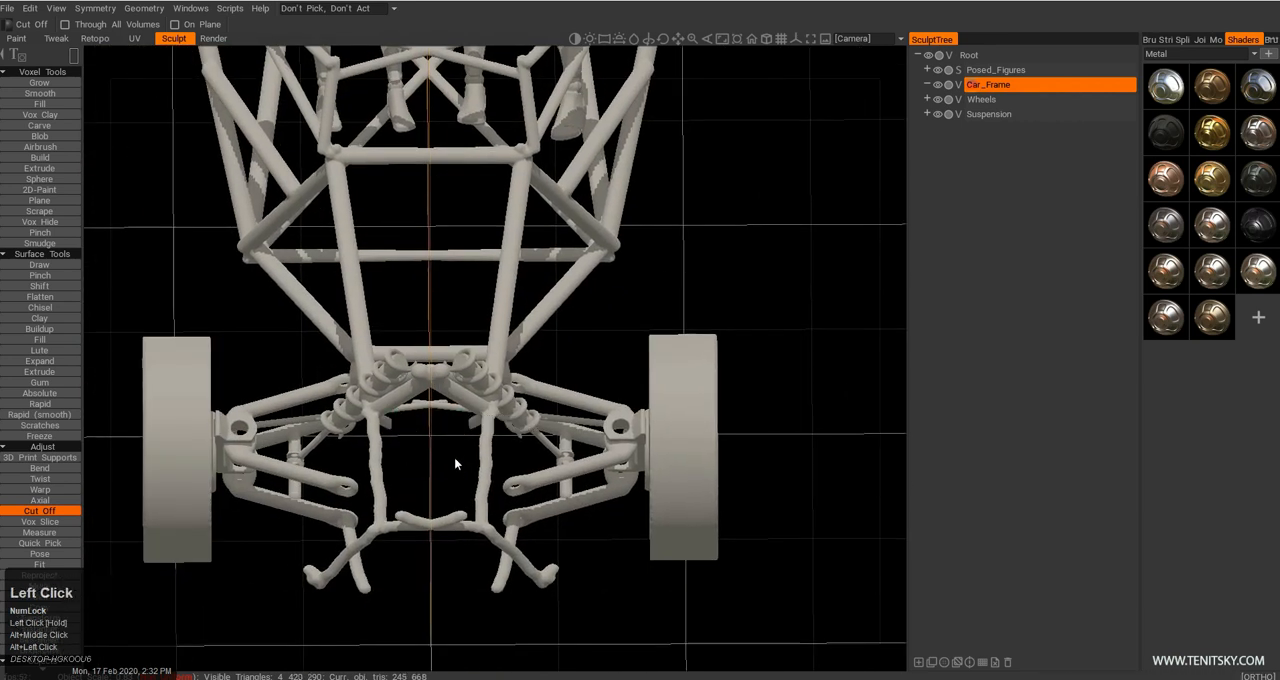
Trim the uneven tube ends at the middle of the nose crossbar with small rectangular cuts.
left_click_drag(461, 470, 516, 420, "alt")
right_click_drag(516, 420, 544, 443, "alt")
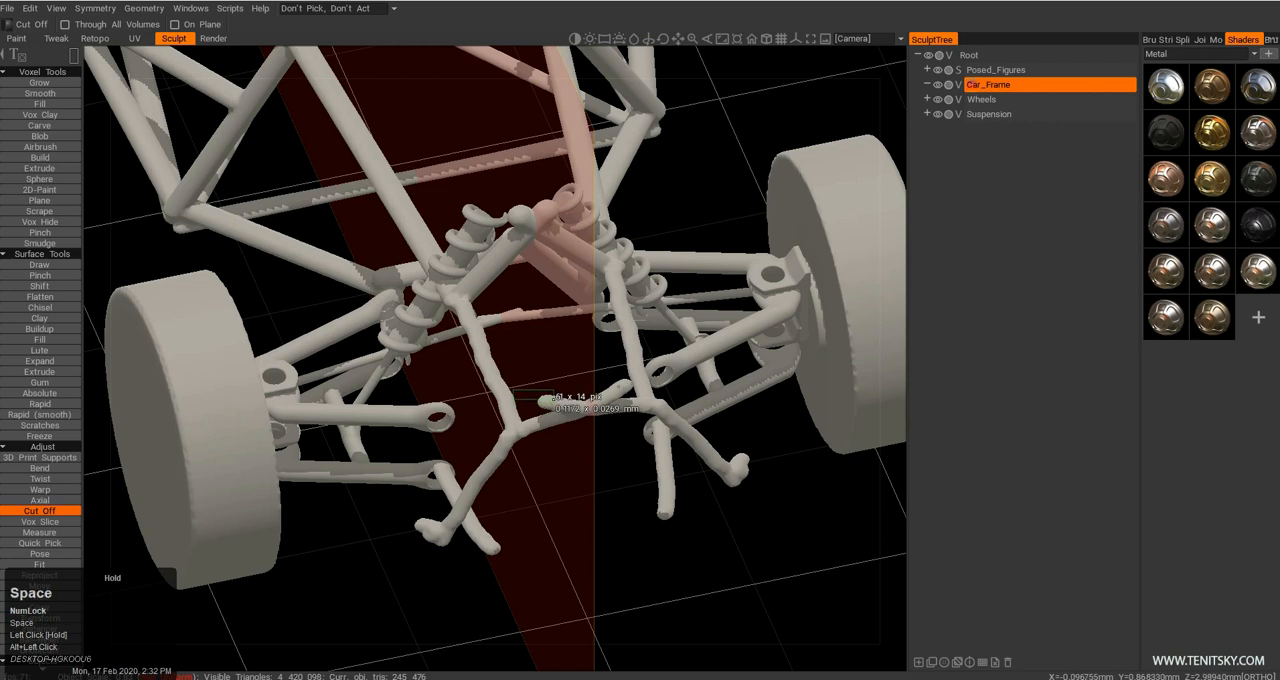
left_click_drag(580, 416, 581, 417)
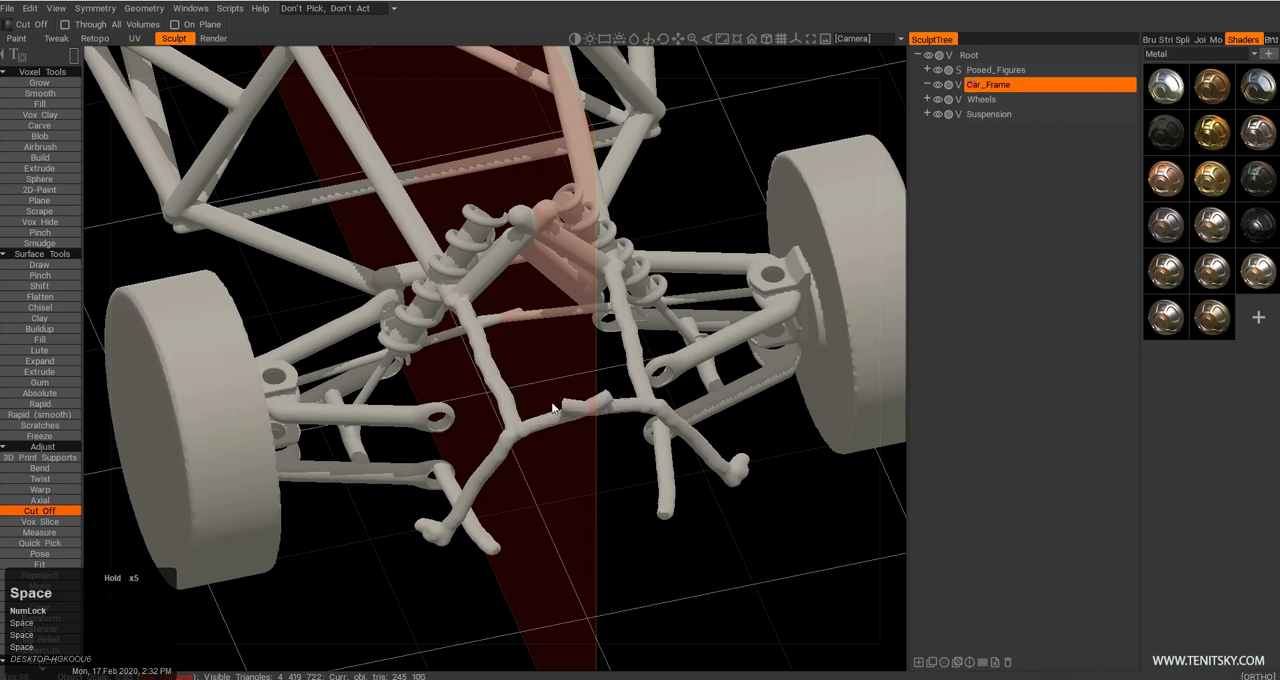
Try to link the lower ends of the nose tubes to the front suspension arms with freehand Sphere strokes.
right_click_drag(581, 417, 572, 436, "alt")
left_click_drag(572, 436, 519, 423, "alt")
right_click_drag(519, 423, 534, 406, "alt")
left_click_drag(534, 406, 494, 447, "alt")
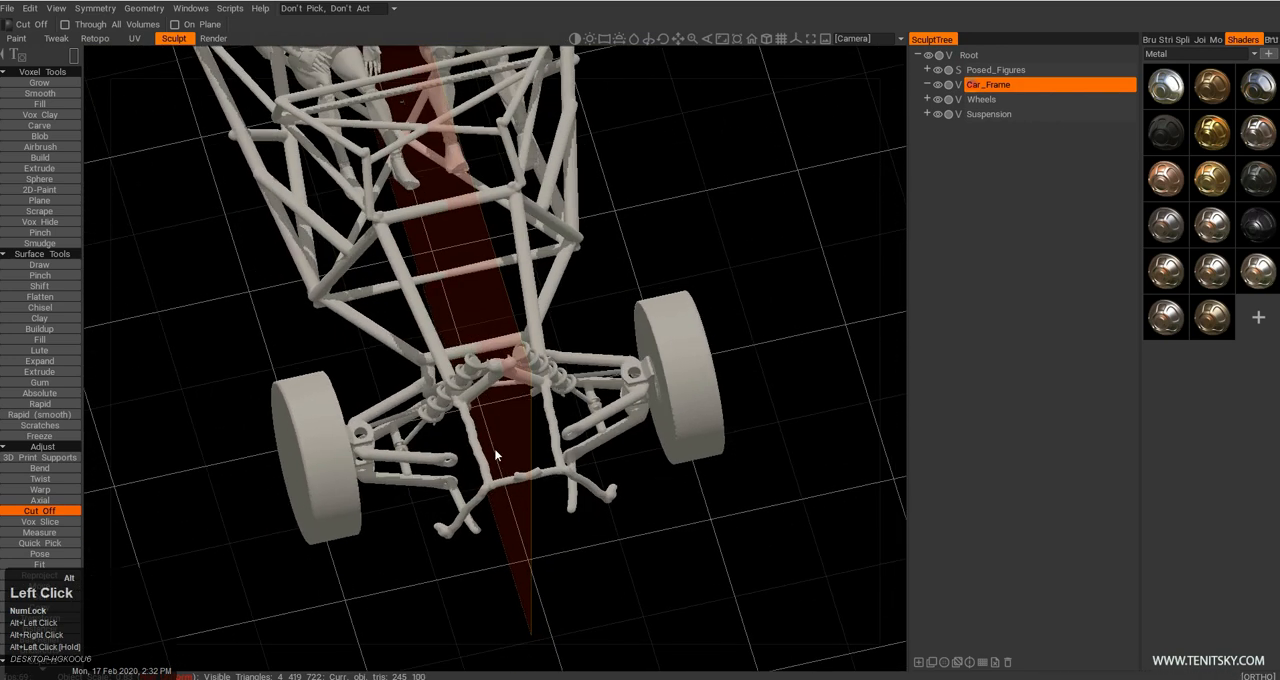
right_click_drag(494, 447, 515, 425, "alt")
middle_click_drag(515, 425, 532, 398, "alt")
key("c")
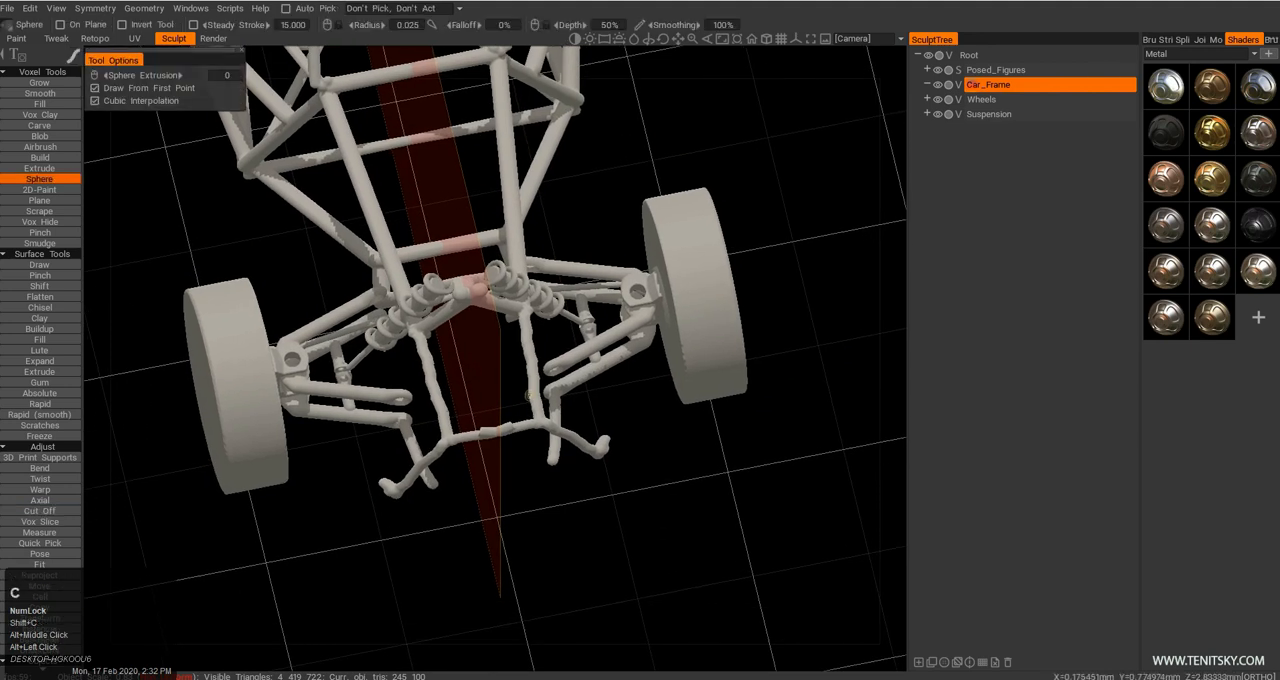
left_click_drag(434, 440, 547, 406, "alt")
right_click_drag(547, 406, 626, 381, "alt")
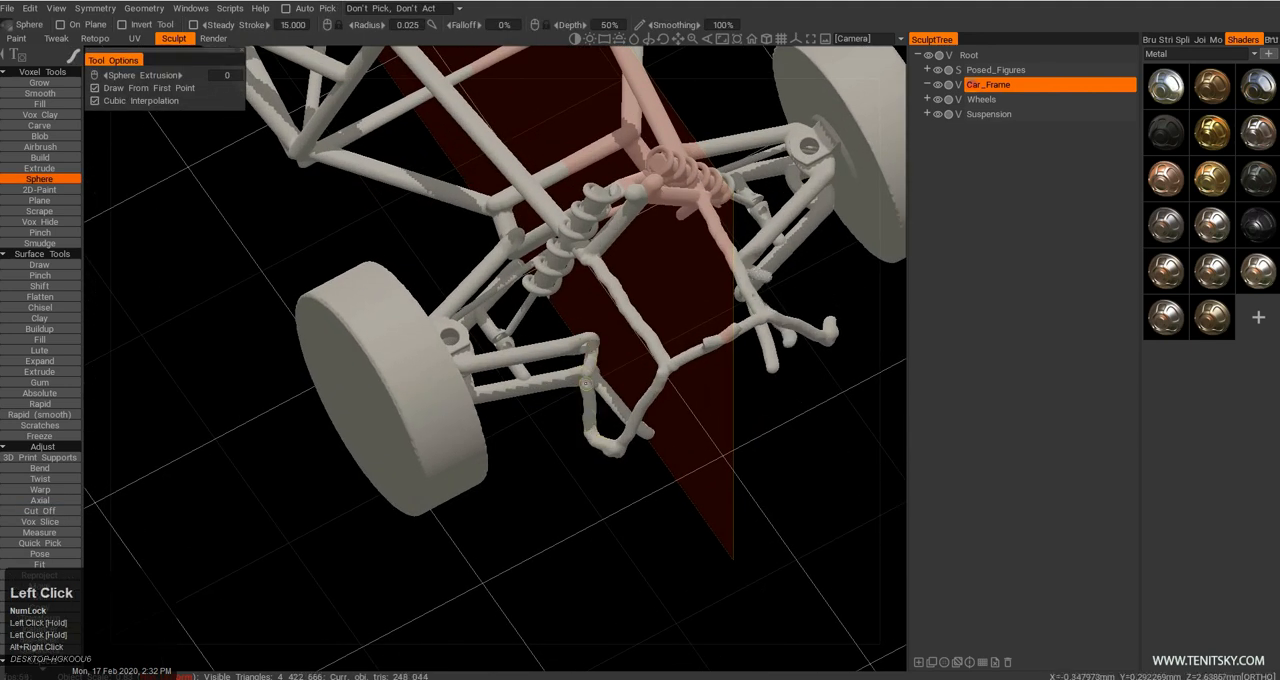
middle_click_drag(575, 338, 601, 405, "alt")
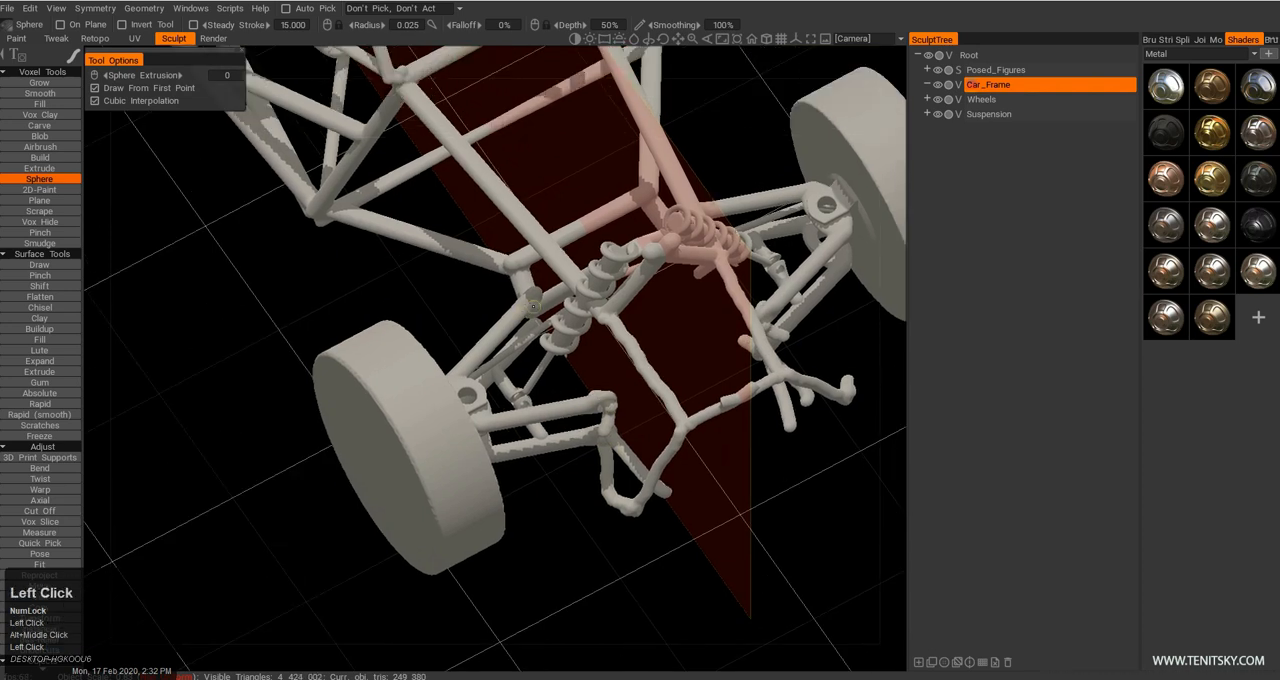
left_click_drag(535, 310, 600, 378)
key("ctrl+z")
Undo the freehand tubes drawn between the nose structure and the front suspension arms.
right_click_drag(686, 460, 652, 434, "alt")
mouse_move(652, 434)
left_mouse_down("alt")
mouse_move(703, 404)
mouse_move(711, 380)
left_mouse_up("alt")
middle_click_drag(711, 380, 574, 420, "alt")
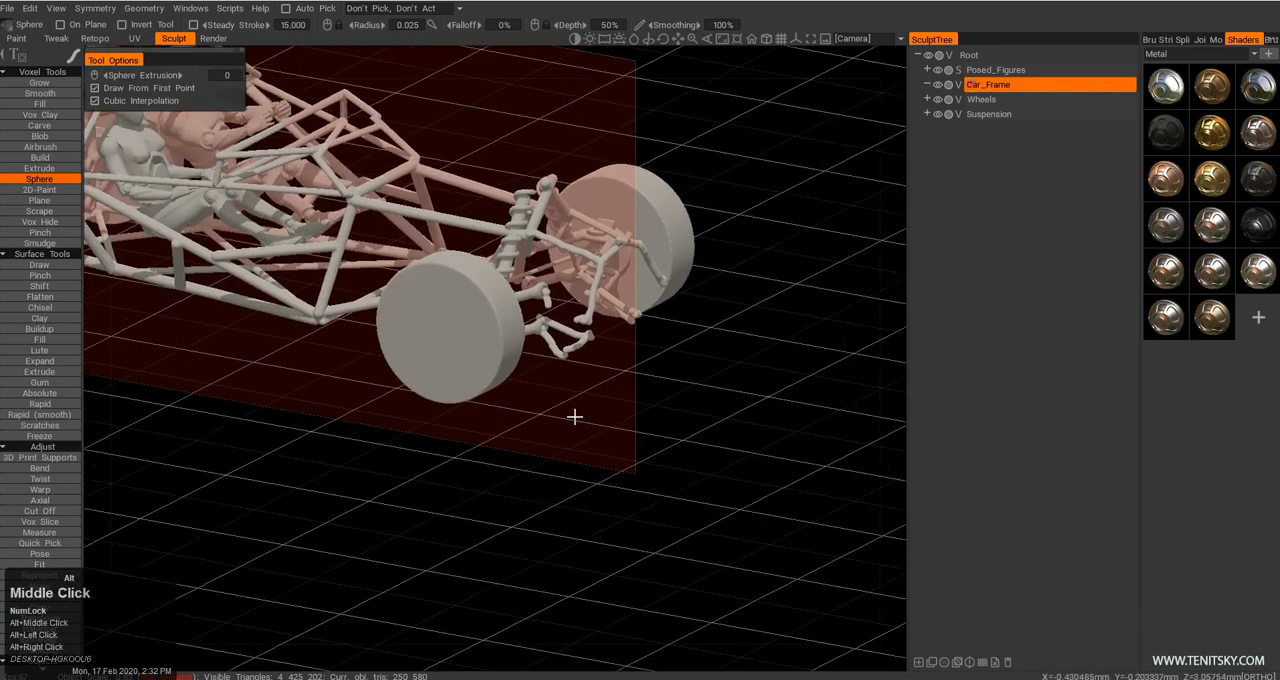
right_click_drag(574, 420, 661, 360, "alt")
key("ctrl+z")
middle_click_drag(648, 337, 569, 361, "alt")
right_click_drag(569, 361, 623, 385, "alt")
key("ctrl+z")
key("ctrl+z")
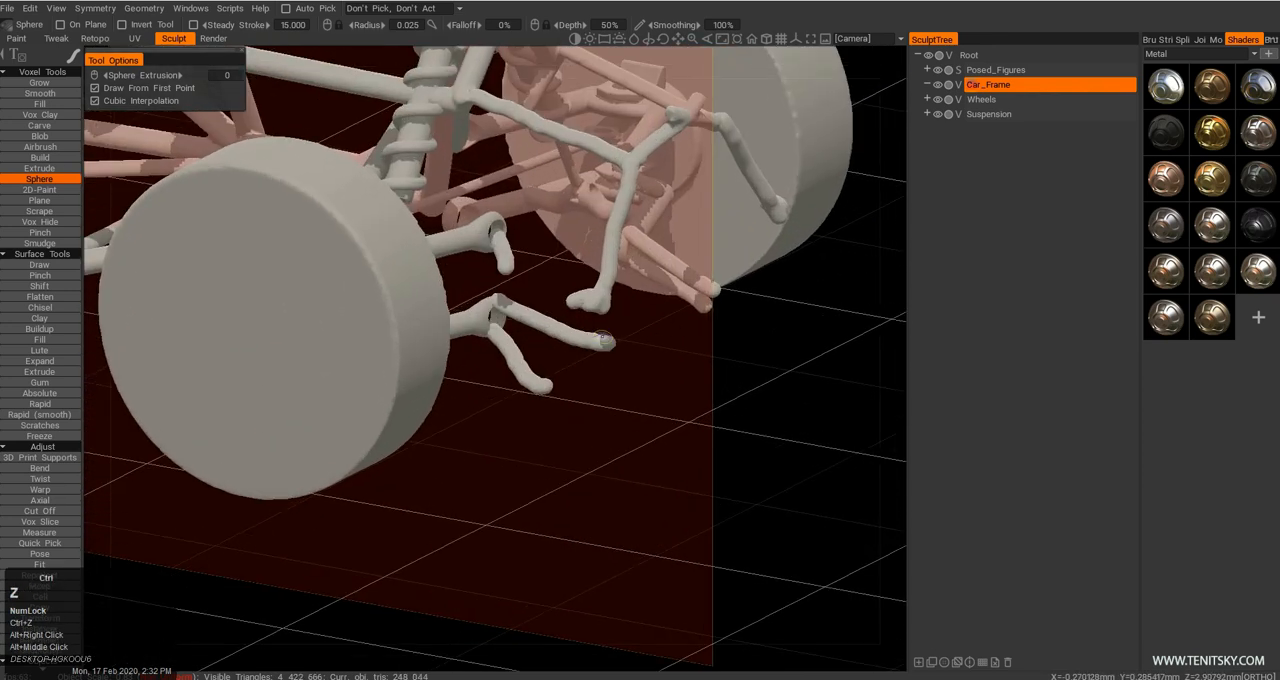
Draw mirrored freehand tubes connecting the lower suspension arm ends to the lower ends of the nose tubes.
left_click_drag(512, 420, 552, 410, "alt")
middle_click_drag(552, 410, 631, 335, "alt")
mouse_move(750, 238)
left_mouse_down()
mouse_move(722, 261)
mouse_move(704, 312)
left_mouse_up()
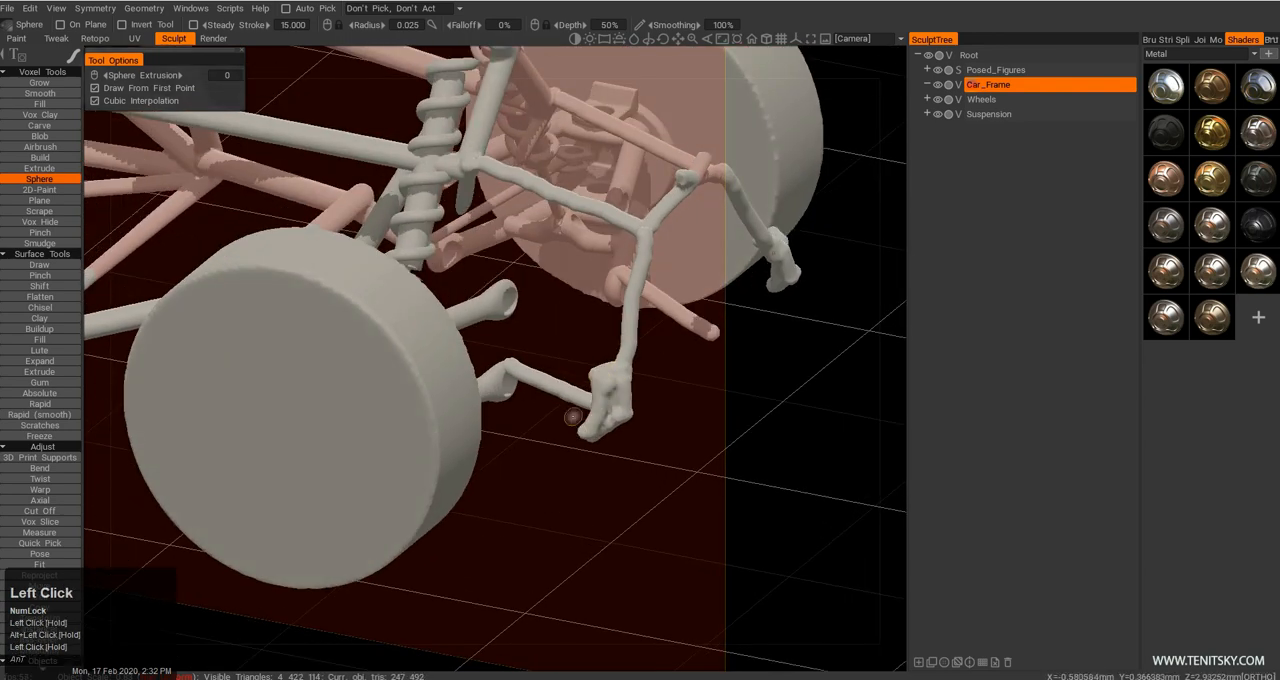
mouse_move(535, 390)
left_mouse_down()
mouse_move(599, 422)
mouse_move(586, 486)
left_mouse_up()
middle_click_drag(586, 486, 620, 478, "alt")
mouse_move(620, 478)
right_mouse_down("alt")
mouse_move(683, 435)
mouse_move(672, 368)
right_mouse_up("alt")
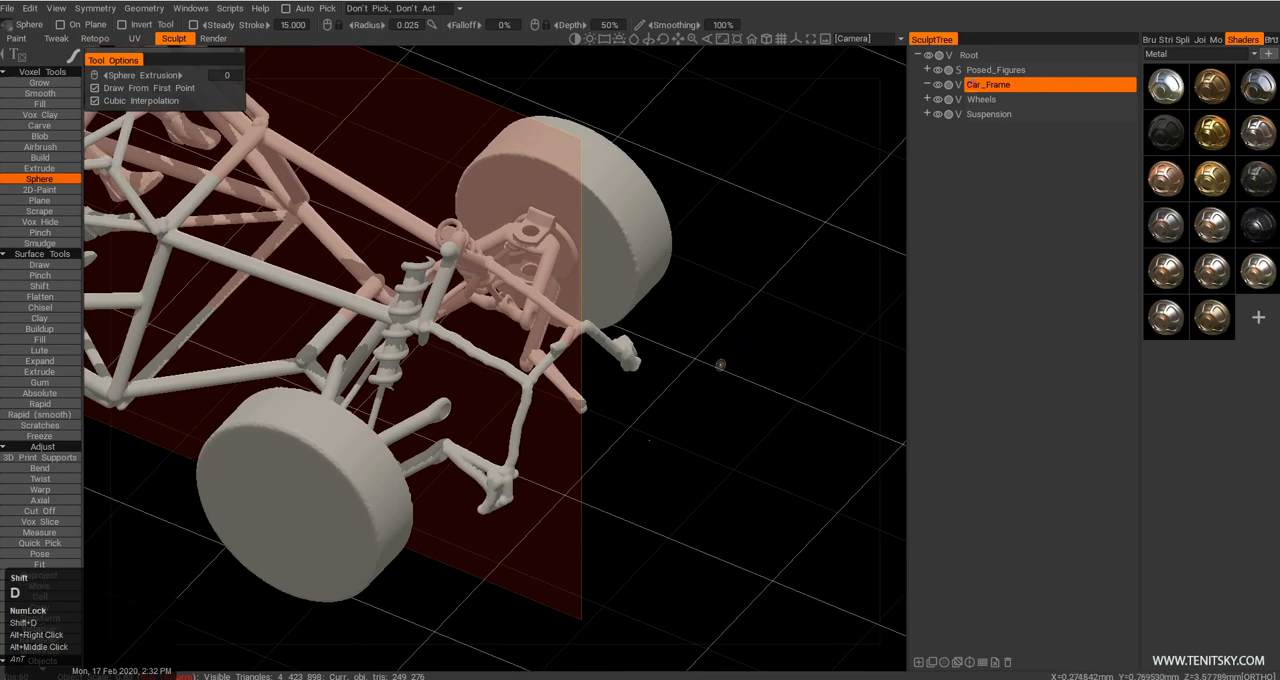
Duplicate the Car_Frame layer and clear the contents of the copy.
key("shift+d")
middle_click_drag(719, 369, 717, 380)
key("BackSpace")
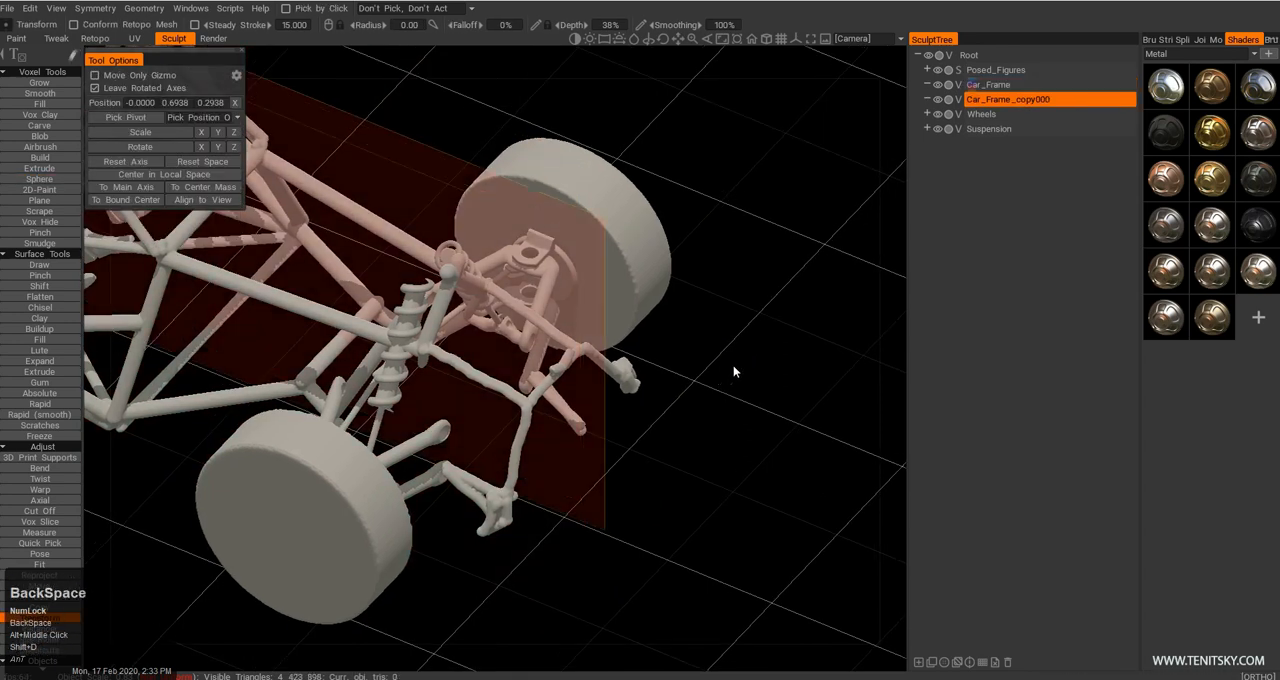
right_click_drag(650, 365, 592, 412, "alt")
middle_click_drag(592, 412, 600, 442, "alt")
left_click_drag(600, 442, 577, 456, "alt")
right_click_drag(577, 456, 913, 652, "alt")
right_click_drag(740, 464, 613, 407, "alt")
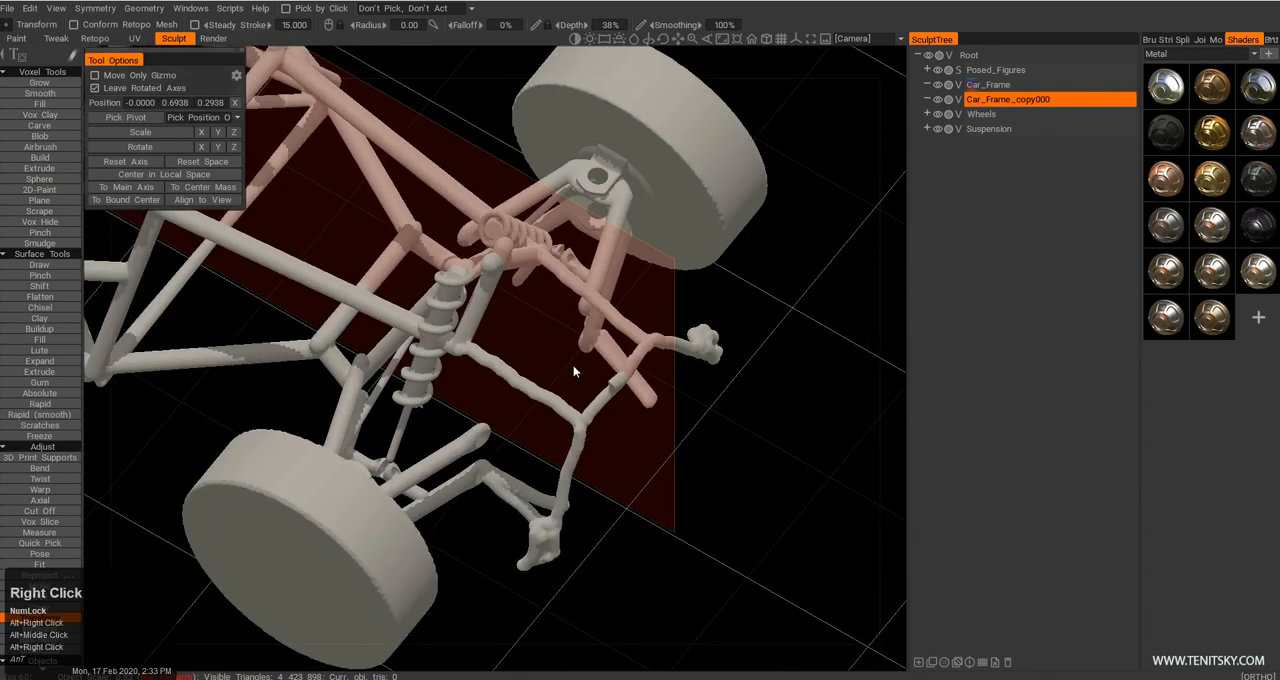
key("e")
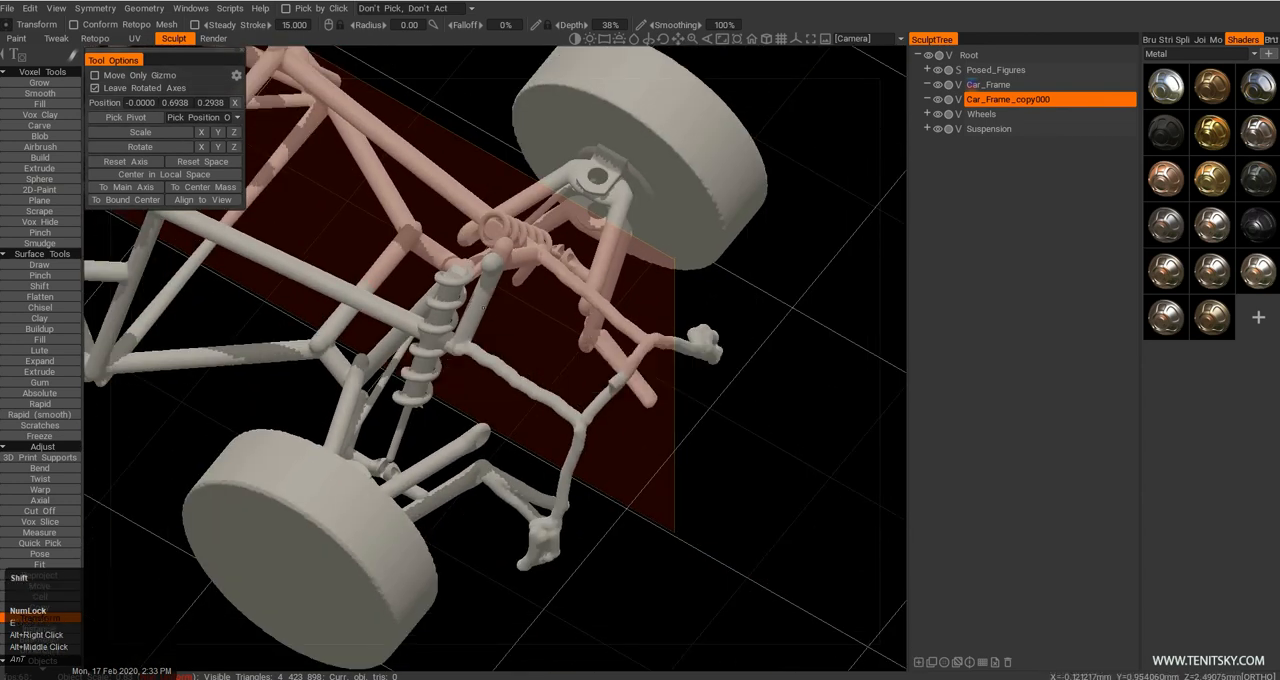
Trace the front nose loop on Car_Frame_copy000 with straight, mirrored Sphere tubes of radius 0.025.
key("shift+c")
key("e")
left_click(421, 299)
left_click(450, 343)
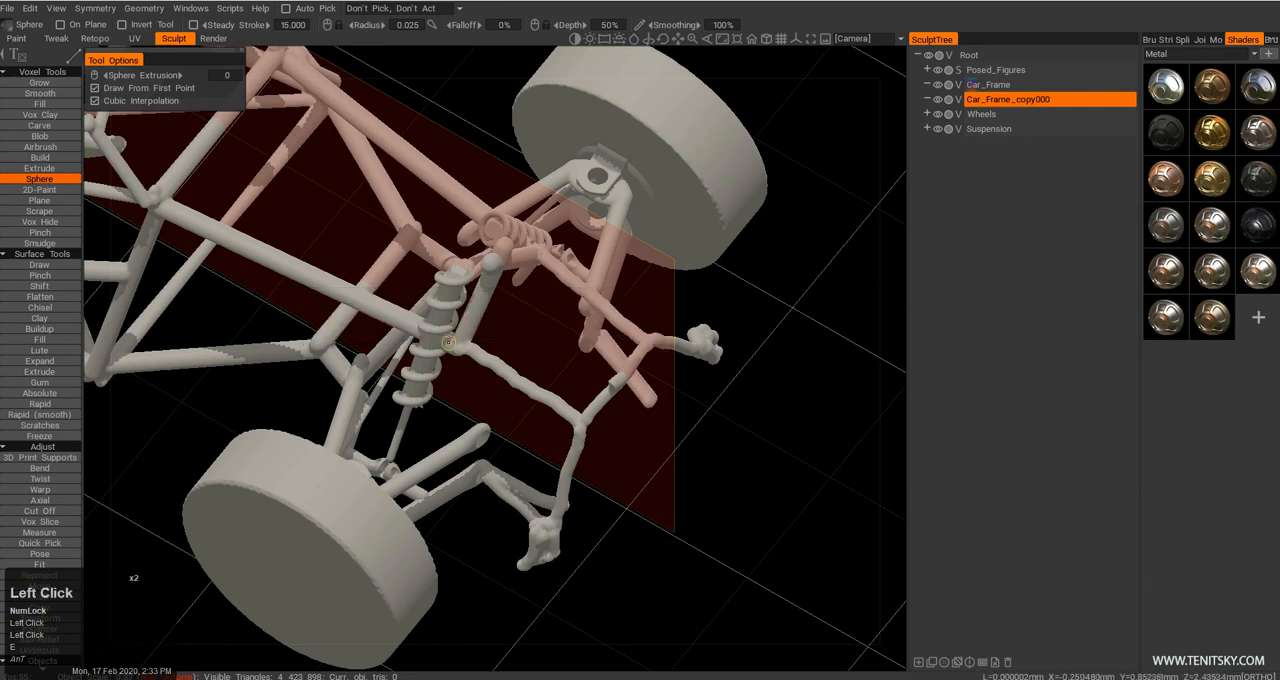
left_click(579, 420)
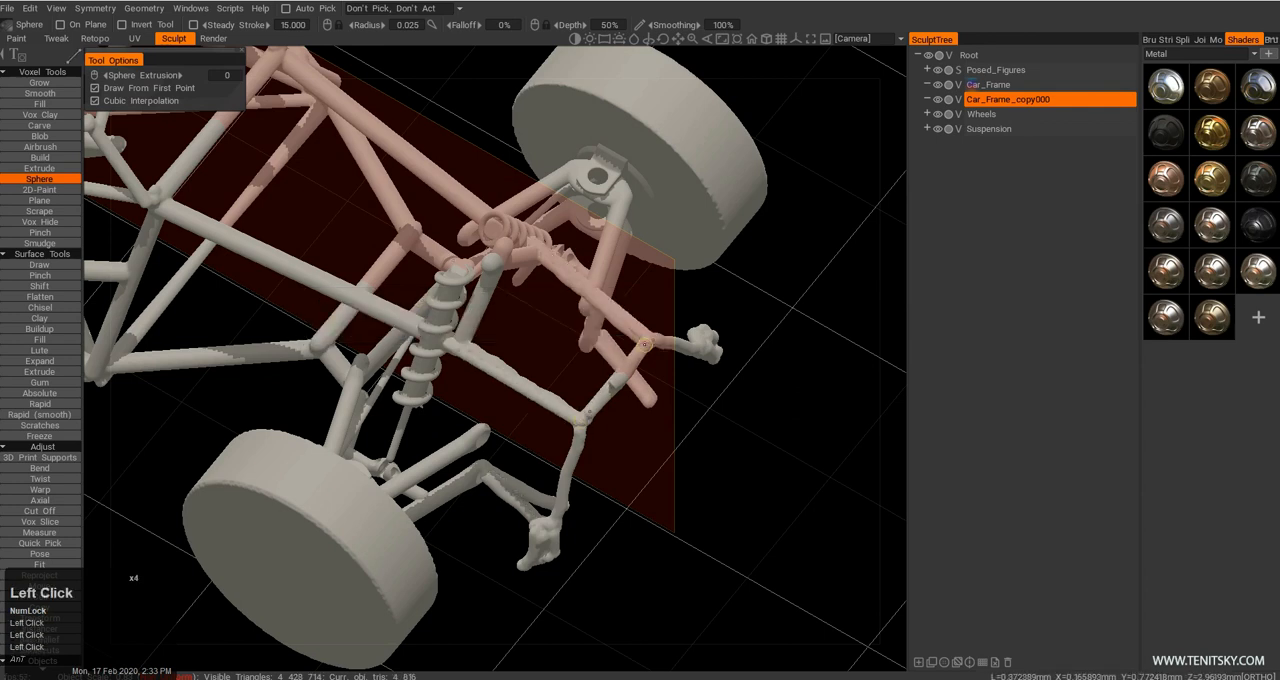
Hide Car_Frame to check the straight nose tubes on their own, and show it again with Car_Frame_copy000 hidden.
left_click(939, 87)
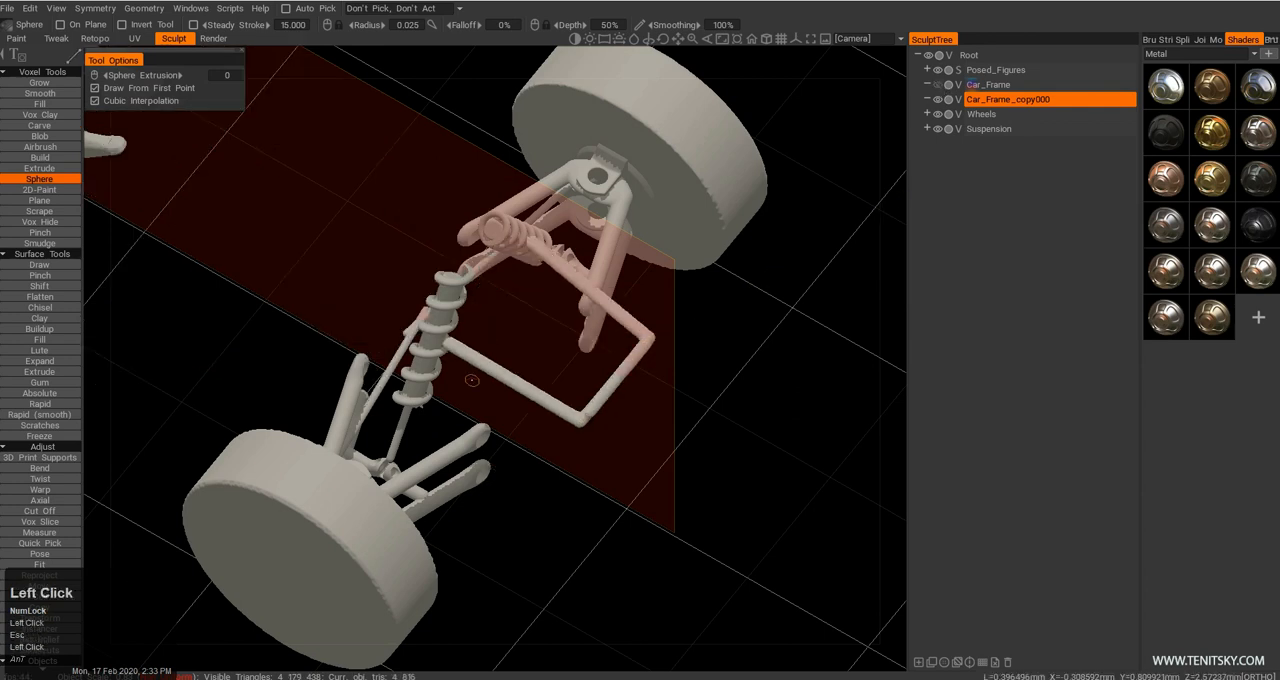
left_click_drag(472, 381, 517, 369, "alt")
right_click_drag(517, 369, 549, 321, "alt")
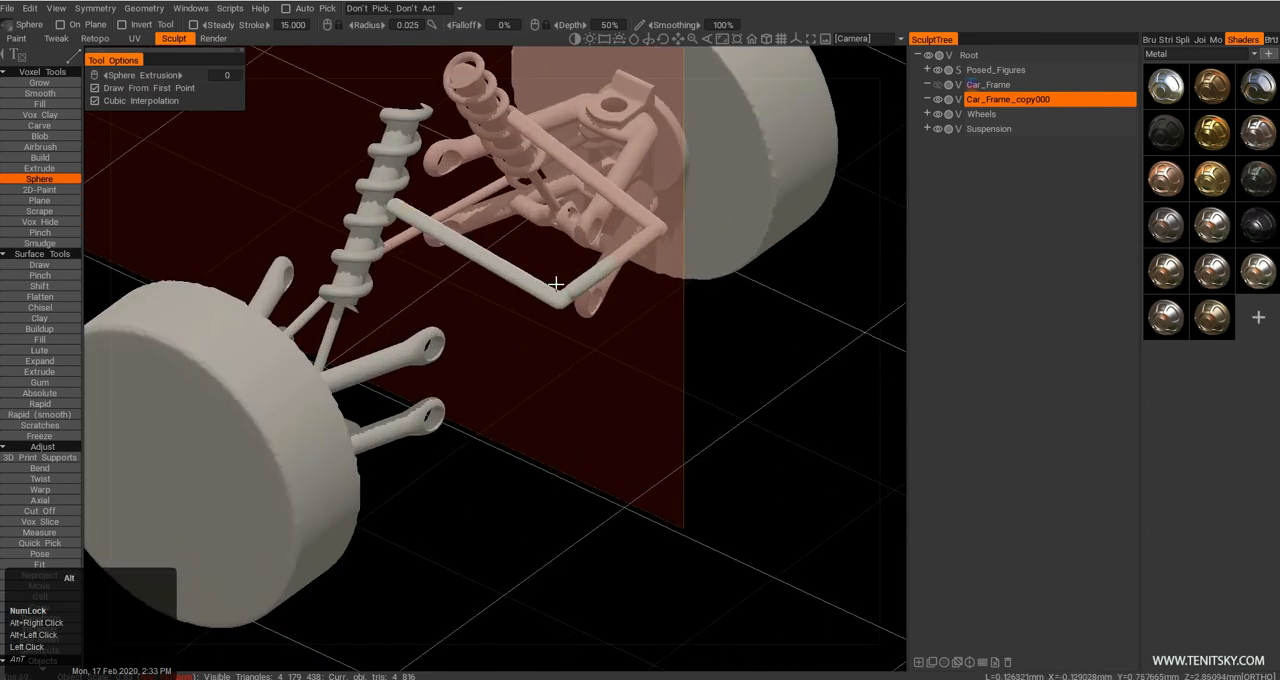
right_click_drag(571, 268, 523, 340, "alt")
left_click_drag(523, 340, 506, 321, "alt")
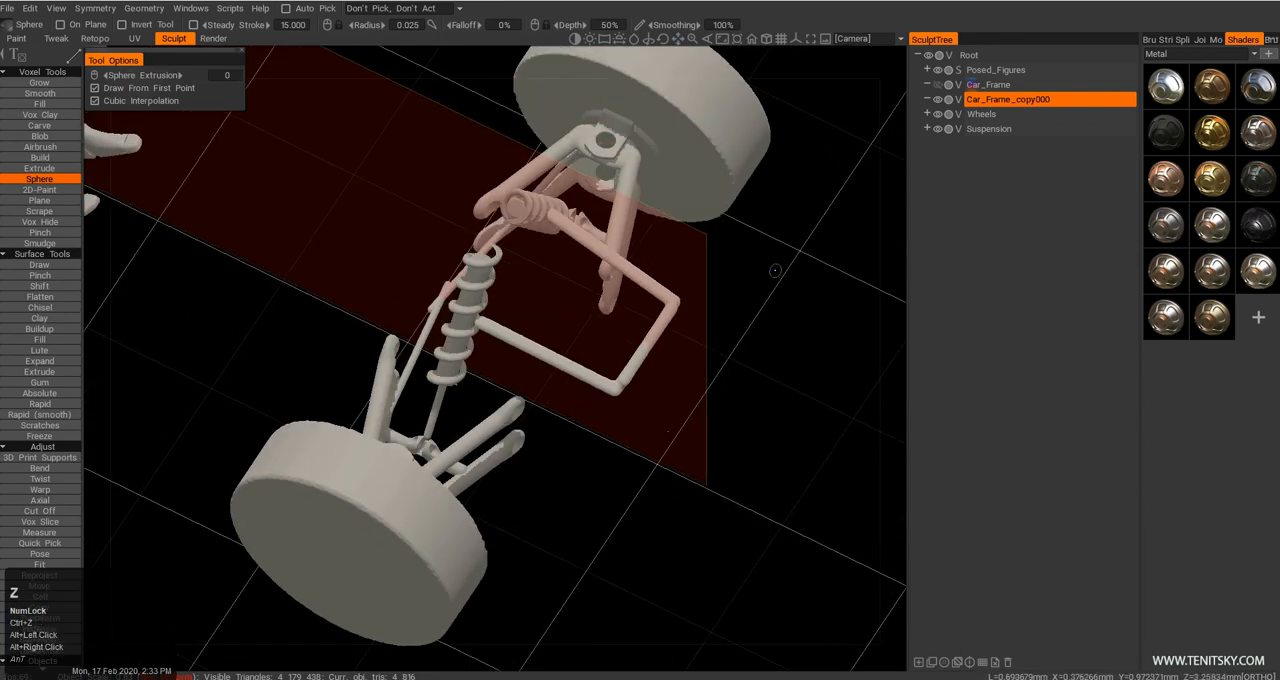
left_click(939, 85)
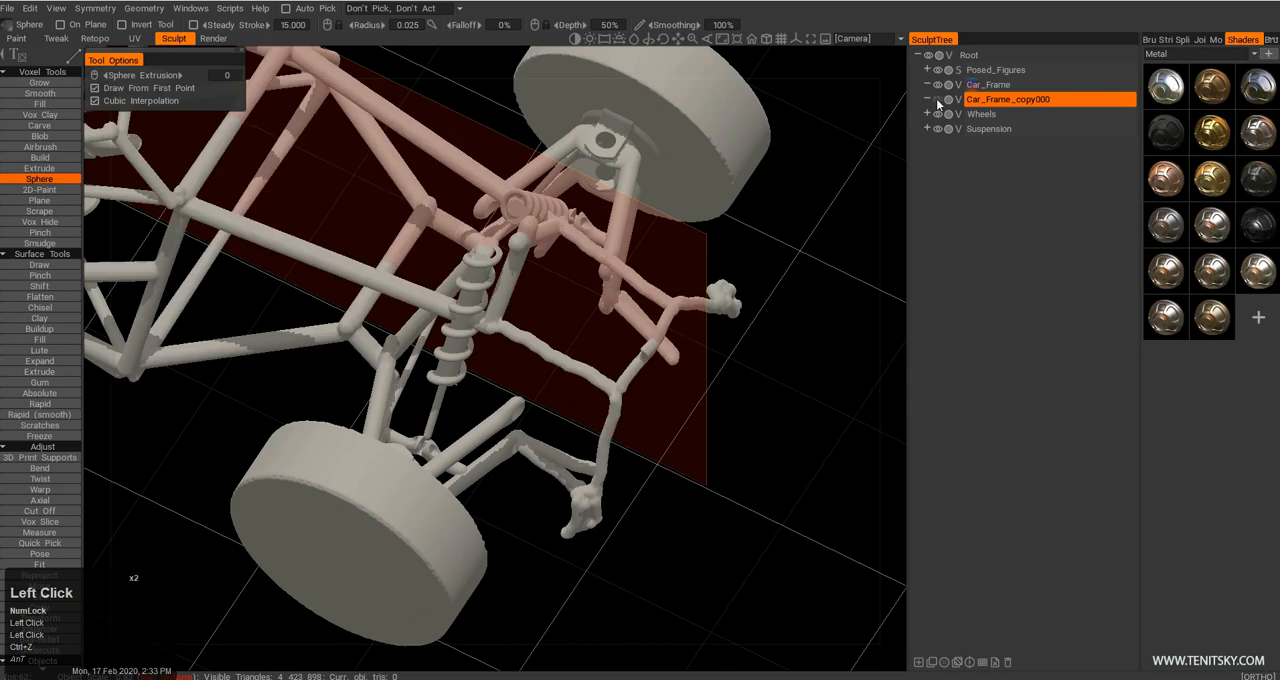
Make Car_Frame the active layer and review the front nose structure and the whole buggy from several angles.
right_click_drag(590, 300, 611, 268, "alt")
middle_click_drag(611, 268, 690, 370, "alt")
key("q")
right_click_drag(541, 410, 535, 480, "alt")
left_click_drag(535, 480, 290, 375, "alt")
middle_click_drag(290, 375, 470, 405, "alt")
right_click_drag(475, 440, 485, 385, "alt")
left_click_drag(485, 385, 475, 444, "alt")
right_click_drag(475, 444, 524, 479, "alt")
mouse_move(524, 479)
left_mouse_down("alt")
mouse_move(411, 381)
mouse_move(455, 377)
mouse_move(510, 475)
left_mouse_up("alt")
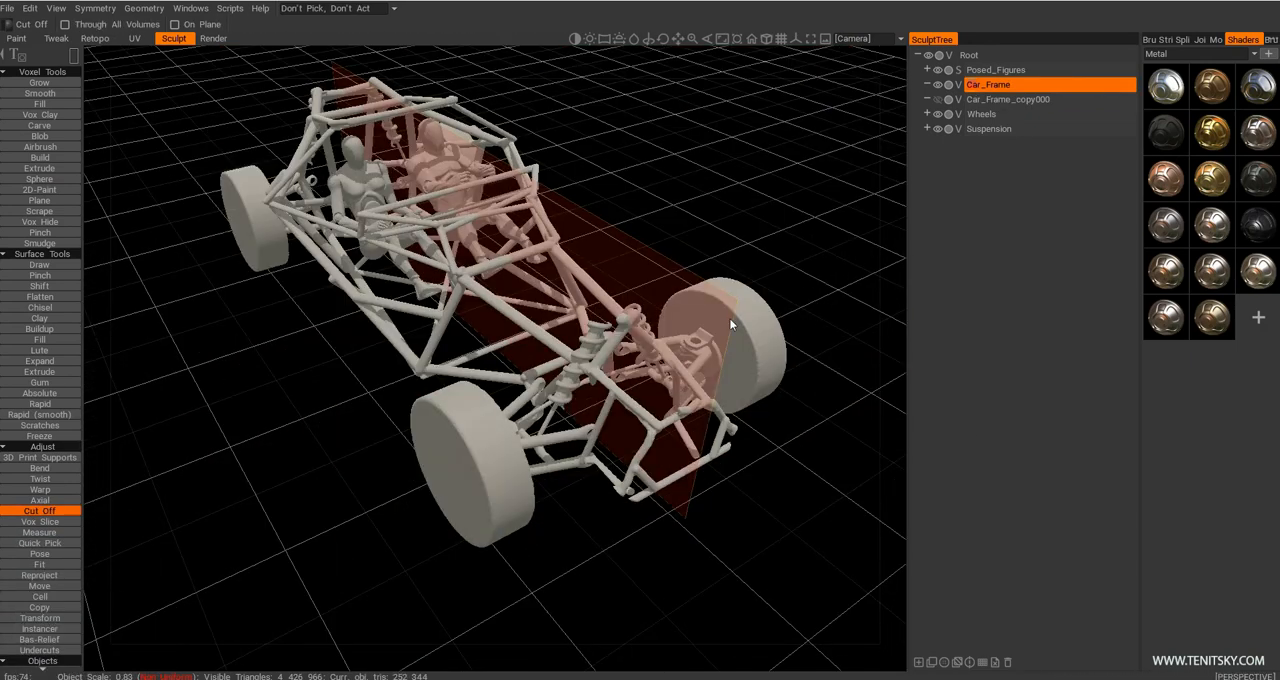
middle_click(729, 318)
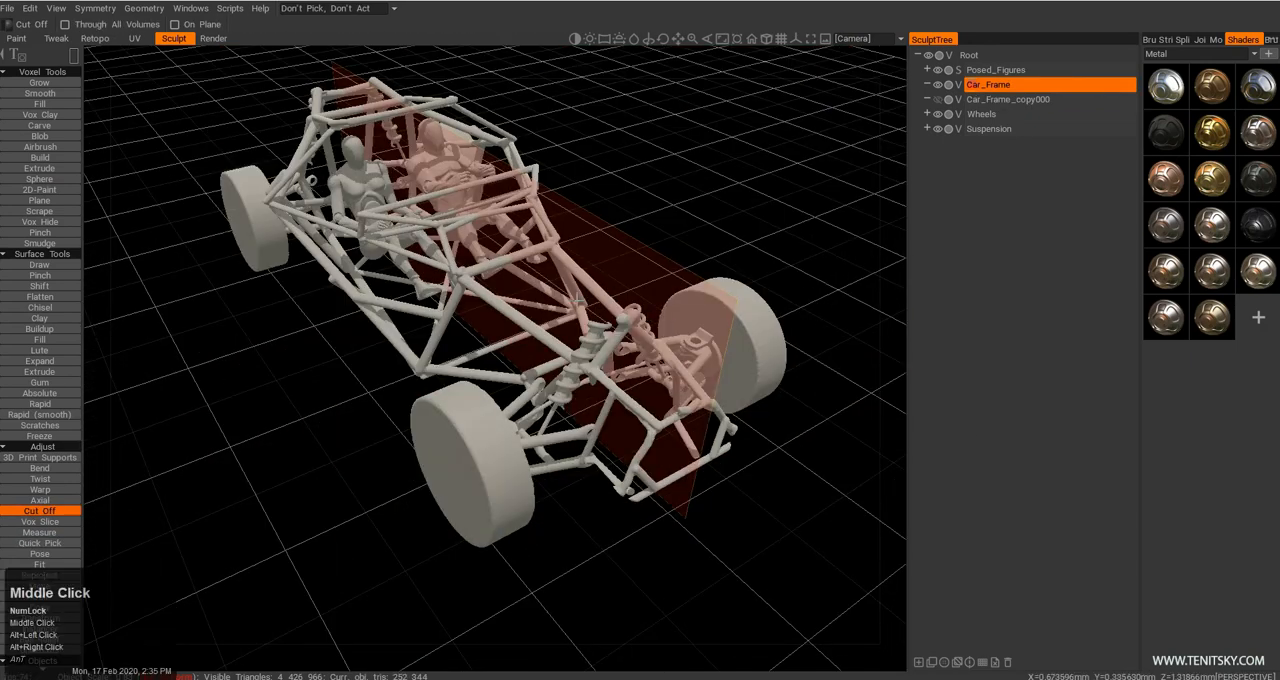
Smooth the entire Car_Frame layer with Smooth All.
left_click(143, 8)
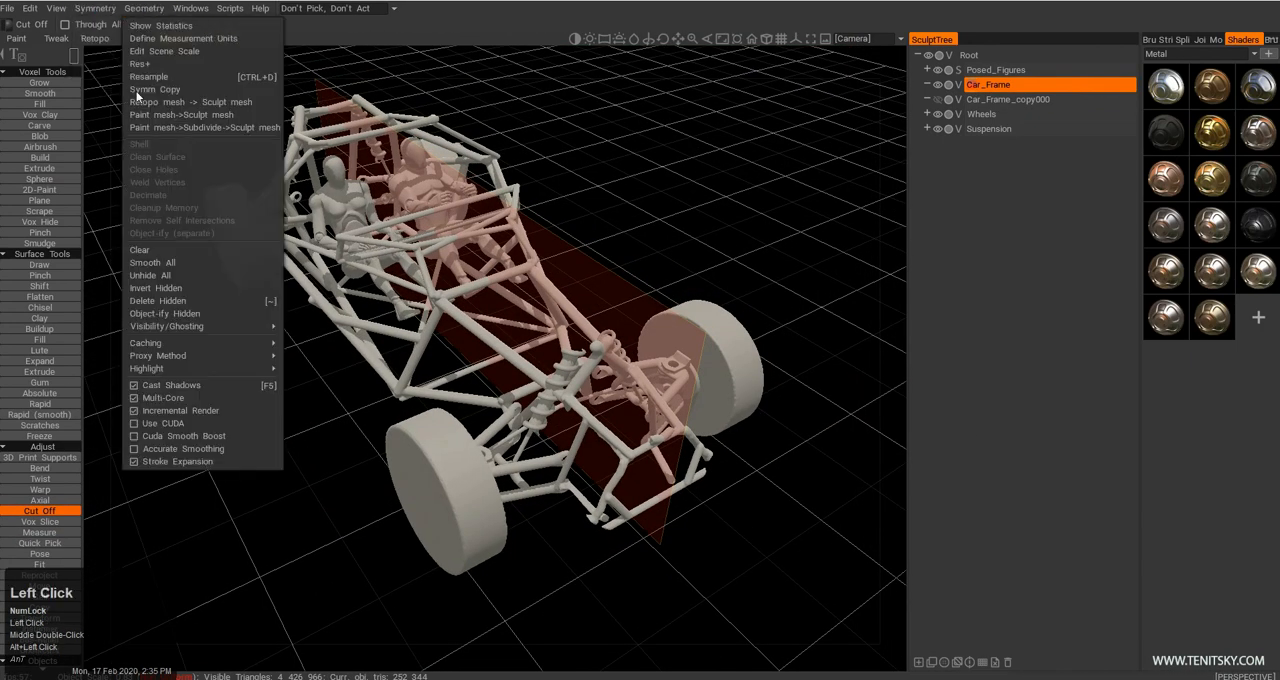
left_click(161, 261)
middle_click_drag(392, 256, 440, 288, "alt")
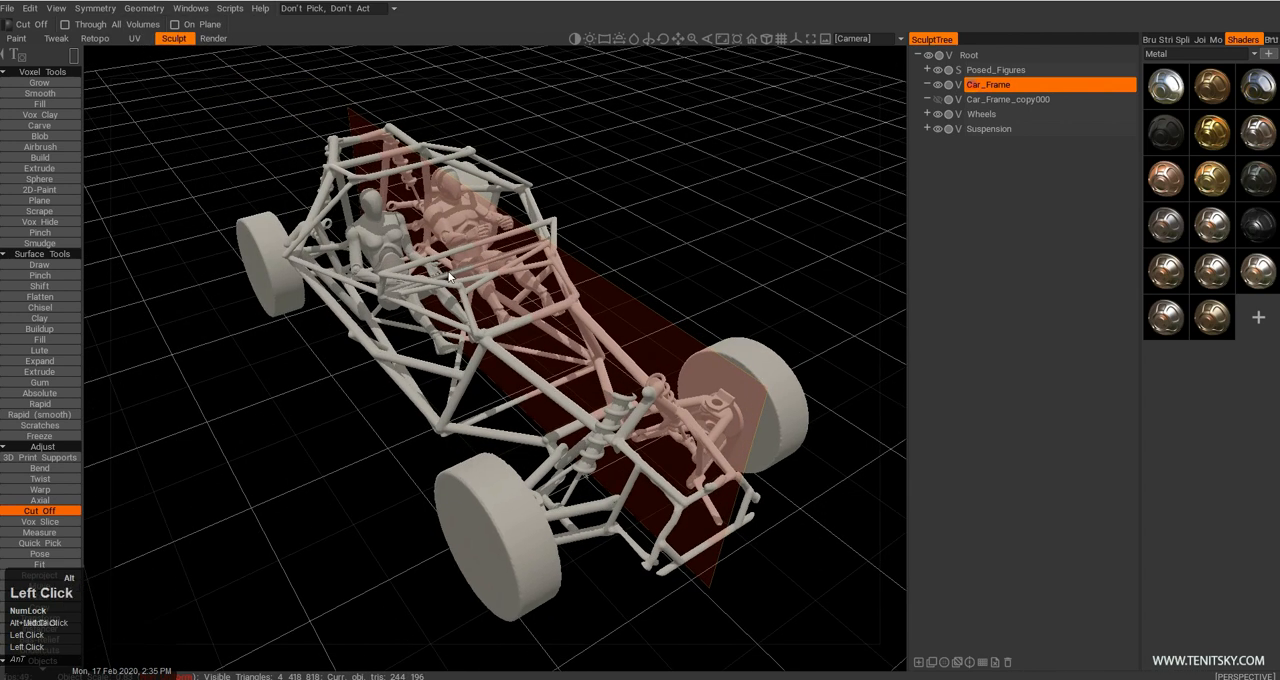
left_click_drag(440, 275, 457, 281, "alt")
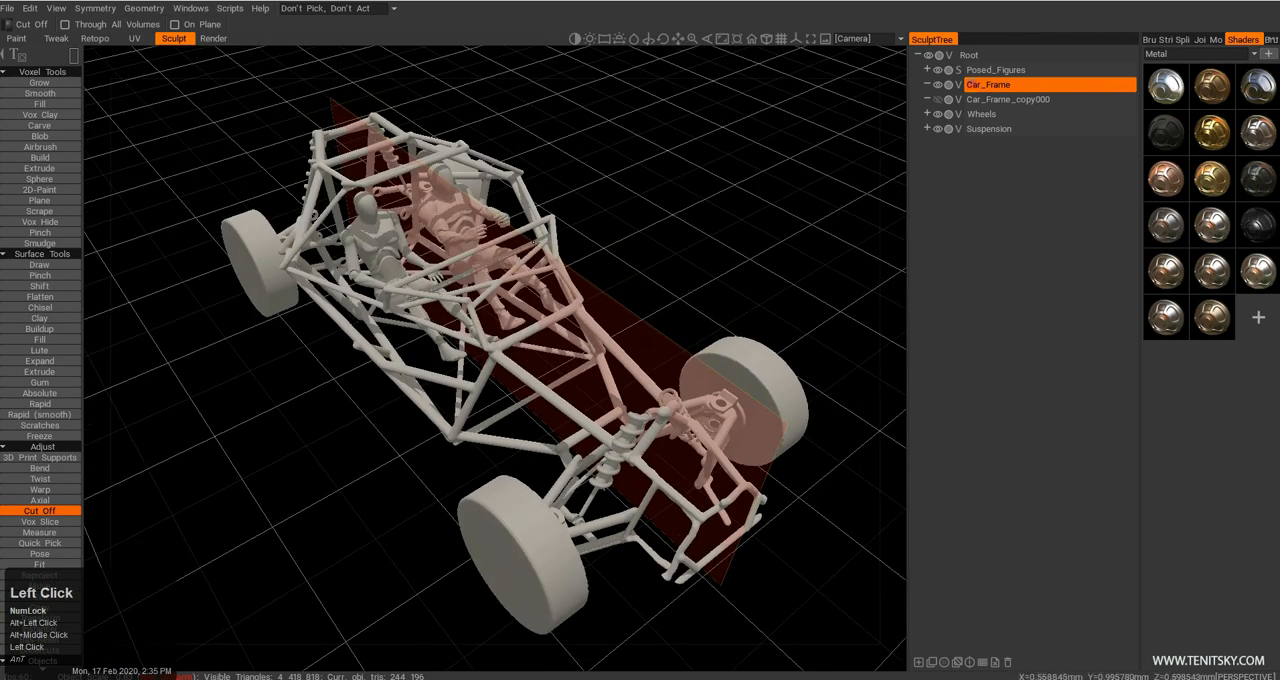
Repeat the smoothing on Car_Frame several times and undo the excess passes that thin out the tubes.
key("F12")
key("F12")
key("F12")
key("F12")
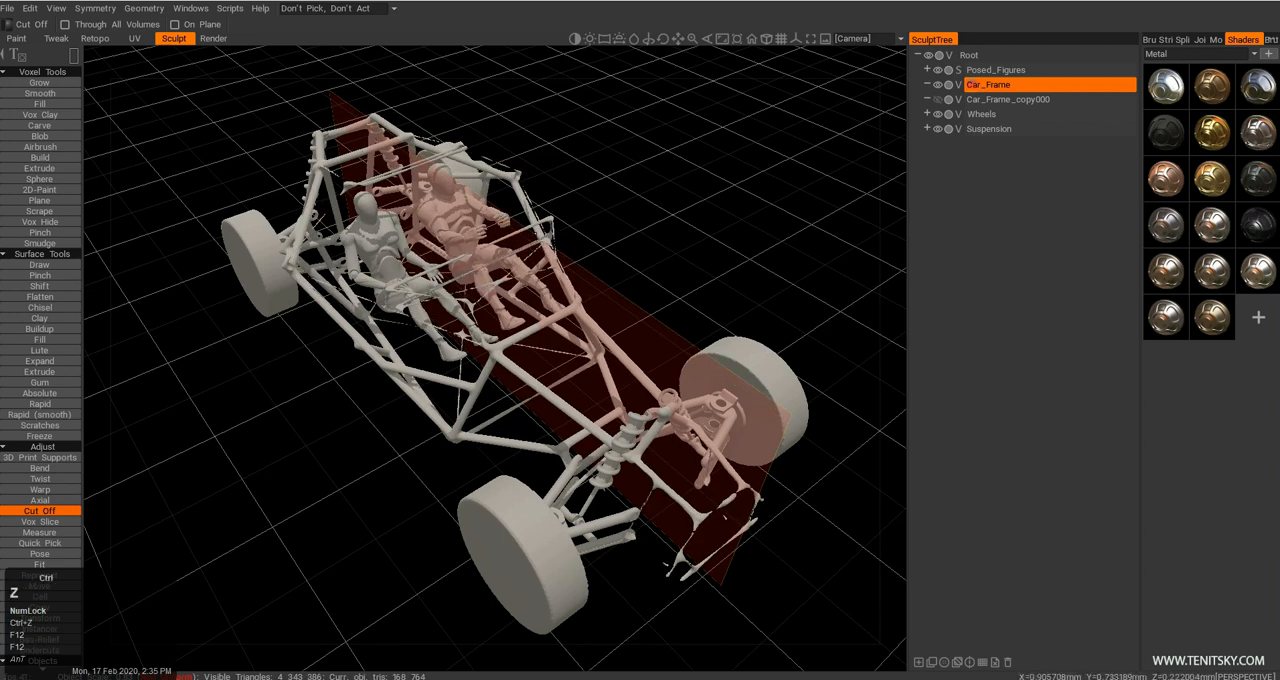
key("ctrl+z")
Examine the smoothed tube joints and the side braces around the seated figures up close.
right_click_drag(447, 329, 530, 370, "alt")
left_click_drag(530, 370, 568, 350, "alt")
right_click_drag(568, 350, 576, 367, "alt")
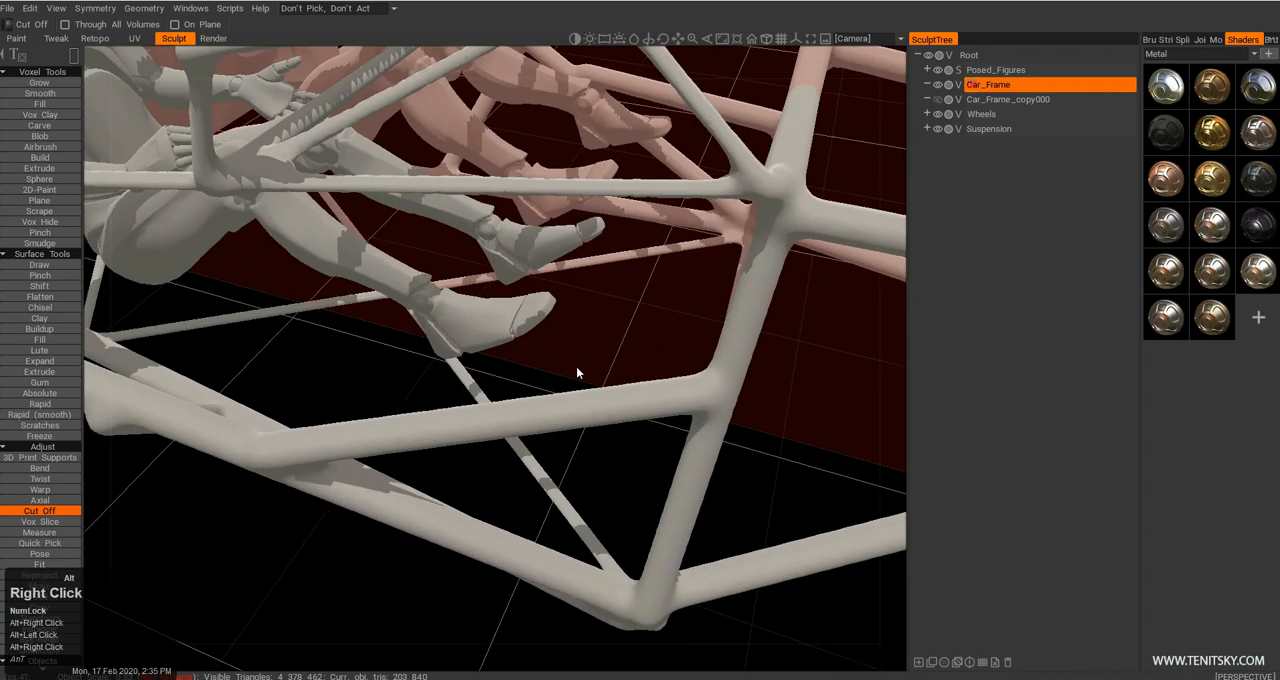
left_click_drag(576, 372, 600, 350, "alt")
middle_click_drag(600, 350, 575, 350, "alt")
mouse_move(575, 350)
left_mouse_down("alt")
mouse_move(546, 349)
mouse_move(590, 362)
left_mouse_up("alt")
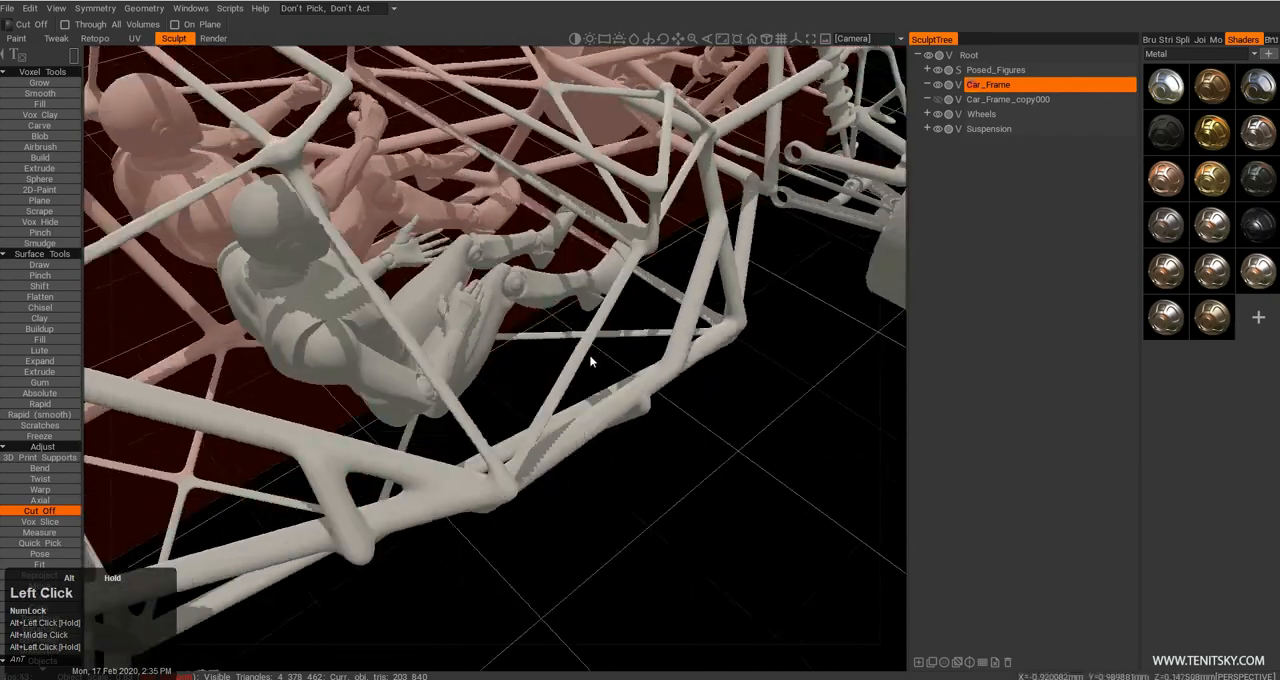
right_click_drag(590, 362, 600, 366, "alt")
left_click_drag(600, 366, 590, 332, "alt")
right_click_drag(590, 332, 560, 336, "alt")
left_click_drag(560, 336, 488, 372, "alt")
right_click_drag(488, 372, 490, 380, "alt")
left_click_drag(490, 382, 418, 342, "alt")
middle_click_drag(418, 342, 395, 346, "alt")
right_click_drag(395, 346, 412, 374, "alt")
left_click_drag(412, 374, 415, 376, "alt")
right_click_drag(415, 376, 410, 366, "alt")
left_click_drag(410, 366, 411, 360, "alt")
right_click_drag(411, 360, 413, 353, "alt")
mouse_move(413, 353)
left_mouse_down("alt")
mouse_move(440, 347)
mouse_move(420, 338)
left_mouse_up("alt")
middle_click_drag(420, 338, 400, 340, "alt")
left_click_drag(400, 340, 381, 343, "alt")
right_click_drag(381, 343, 370, 318, "alt")
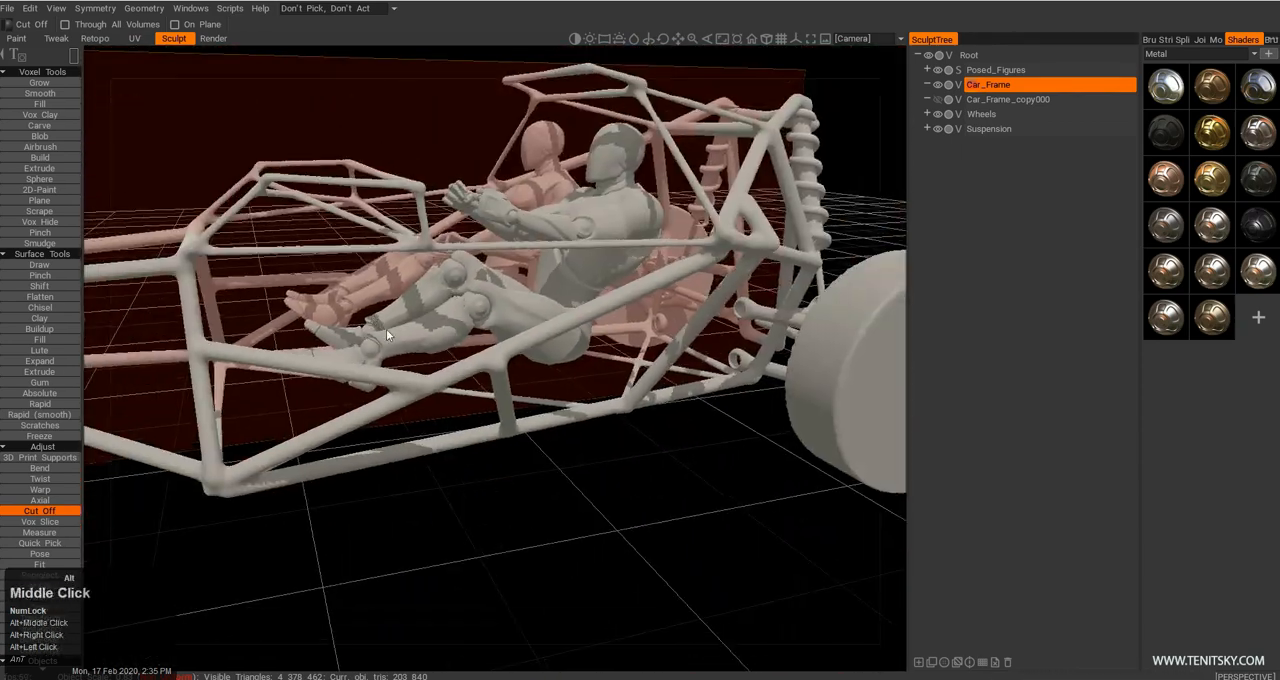
left_click_drag(370, 318, 324, 342, "alt")
Inspect the cockpit's side profile, windshield and roof tubes in relation to the seated figures.
left_click_drag(609, 338, 588, 337, "alt")
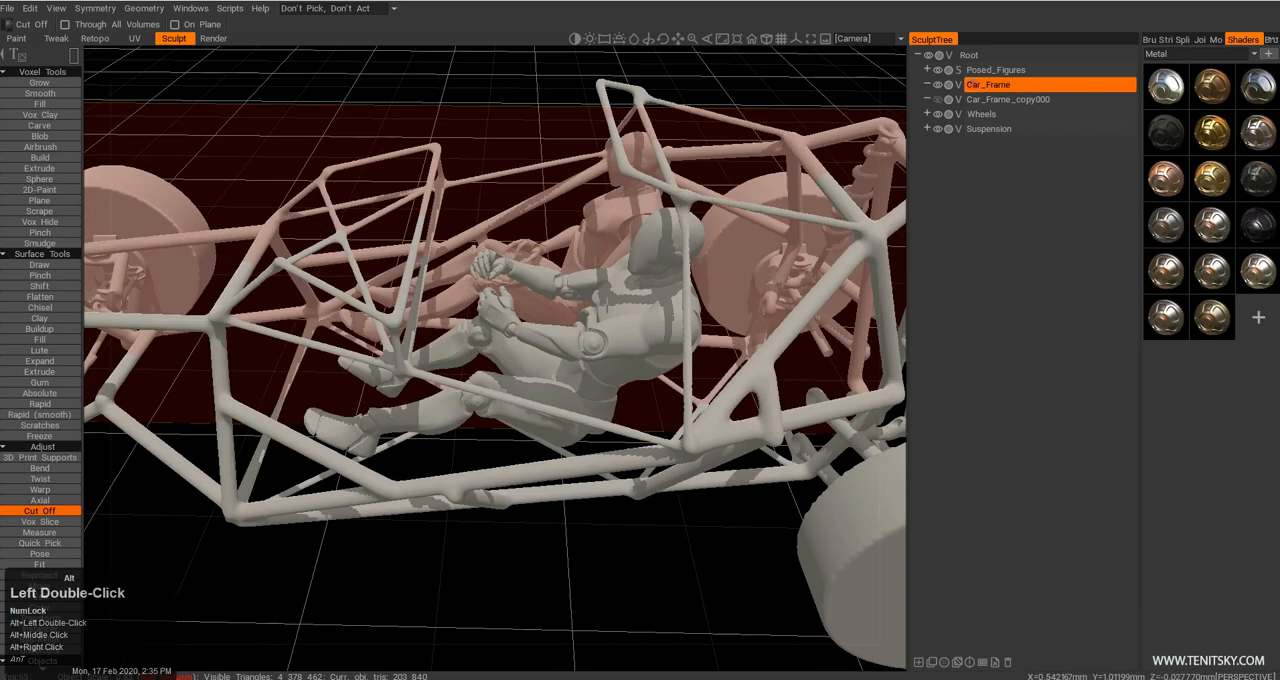
middle_click_drag(588, 337, 587, 352, "alt")
left_click_drag(587, 352, 586, 290, "alt")
left_click_drag(428, 300, 421, 376, "alt")
left_click_drag(520, 430, 567, 362, "alt")
middle_click_drag(567, 362, 562, 345, "alt")
left_click_drag(562, 345, 525, 330, "alt")
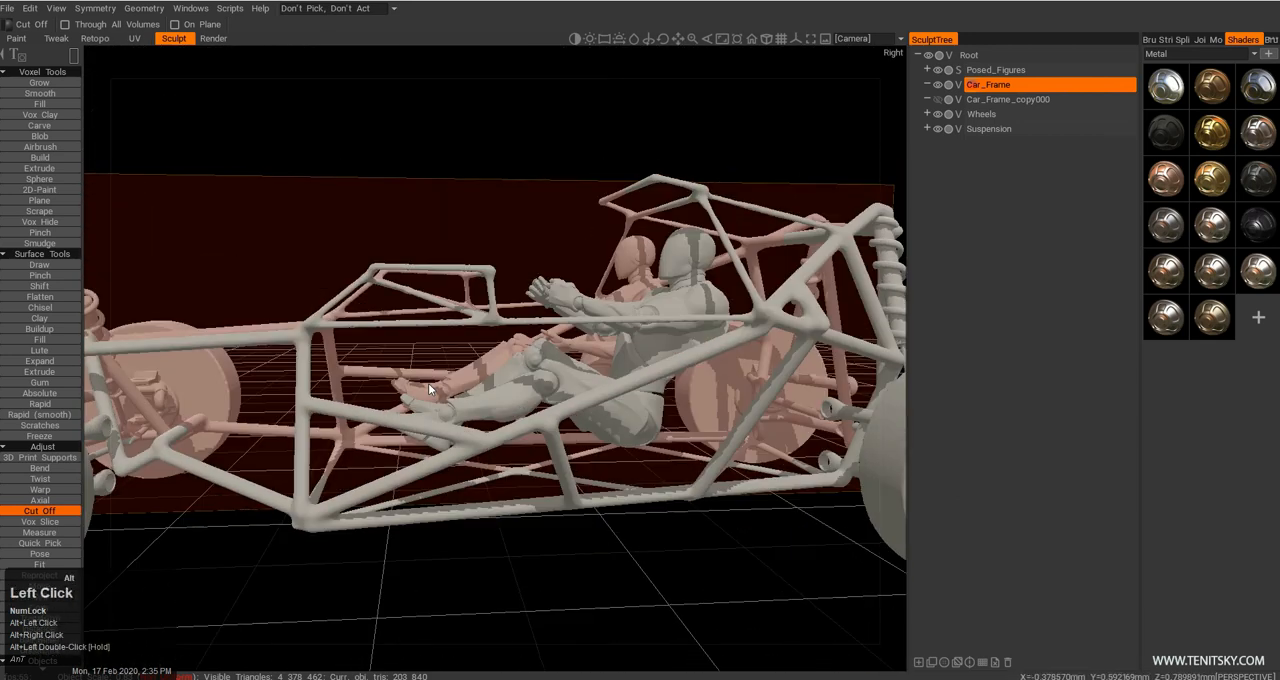
middle_click_drag(525, 330, 535, 300, "alt")
right_click_drag(535, 300, 505, 310, "alt")
left_click_drag(505, 310, 490, 305, "alt")
left_click_drag(383, 377, 354, 413, "alt")
left_click_drag(680, 292, 292, 320, "alt")
middle_click_drag(292, 320, 404, 348, "alt")
left_click_drag(404, 350, 272, 370, "alt")
right_click_drag(272, 370, 372, 362, "alt")
middle_click_drag(372, 362, 470, 360, "alt")
left_click_drag(470, 360, 435, 411, "alt")
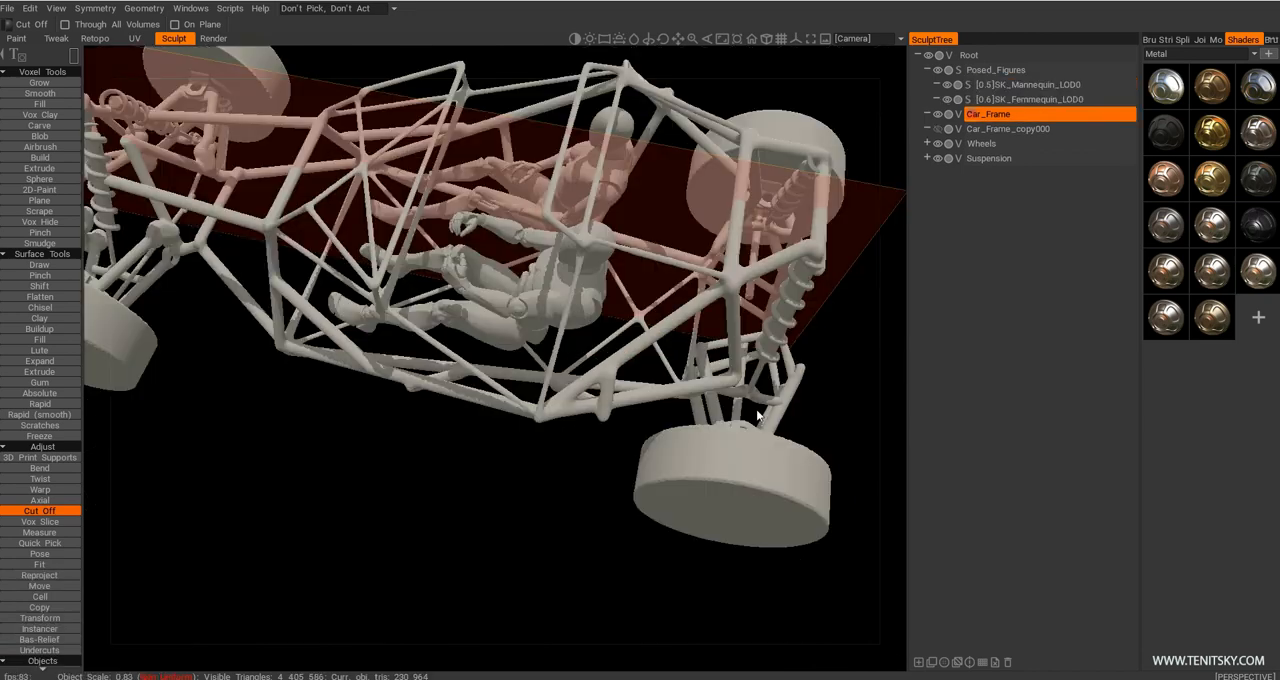
Examine the frame's width and the room around both seated figures from the rear, the front and above.
middle_click_drag(607, 361, 736, 408, "alt")
left_click_drag(736, 408, 715, 458, "alt")
right_click_drag(715, 458, 609, 372, "alt")
left_click_drag(609, 372, 625, 334, "alt")
right_click_drag(625, 334, 646, 320, "alt")
left_click_drag(646, 320, 678, 280, "alt")
middle_click_drag(678, 280, 540, 320, "alt")
right_click_drag(540, 320, 592, 290, "alt")
right_click_drag(692, 379, 651, 366, "alt")
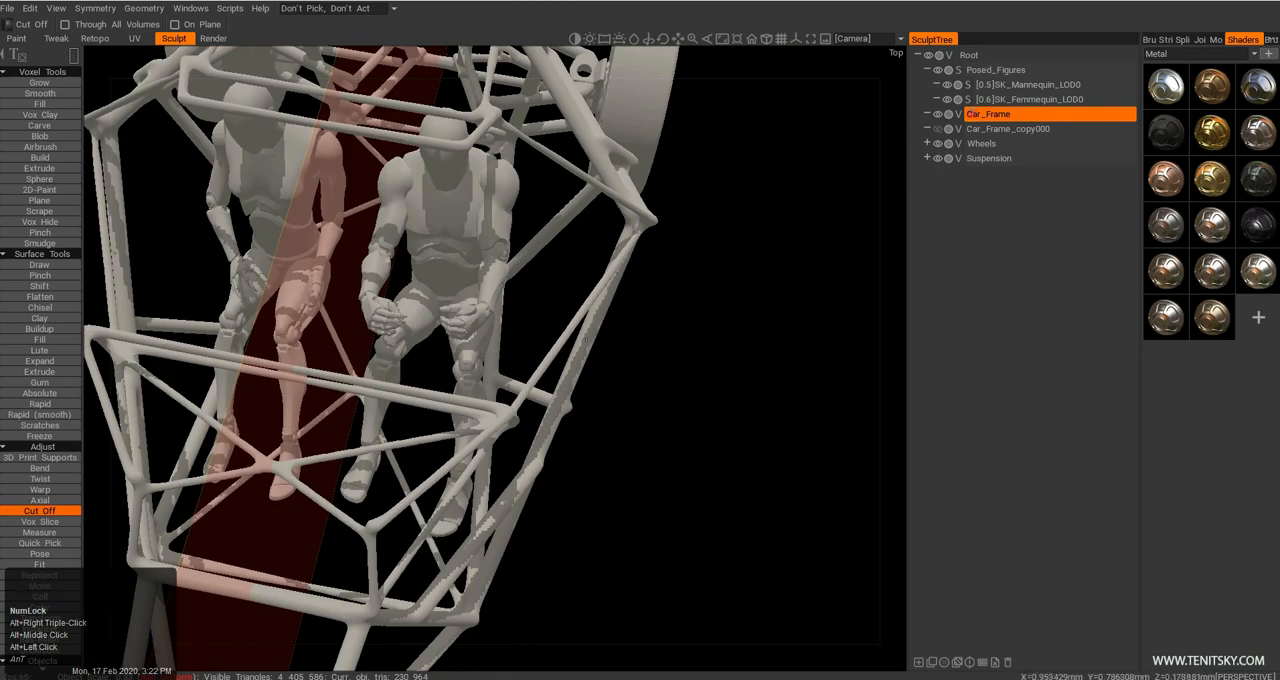
middle_click_drag(545, 312, 586, 351, "alt")
right_click_drag(586, 351, 562, 391, "alt")
left_click_drag(562, 391, 524, 358, "alt")
right_click_drag(524, 358, 583, 334, "alt")
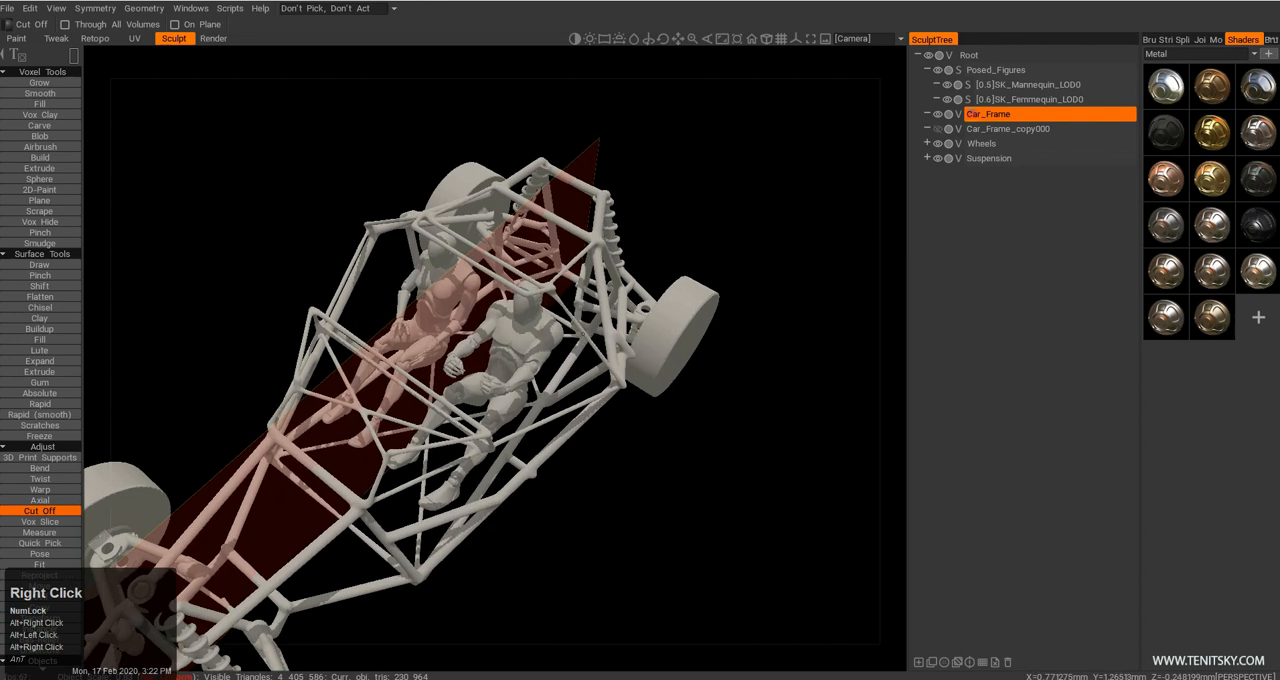
left_click_drag(419, 388, 510, 390, "alt")
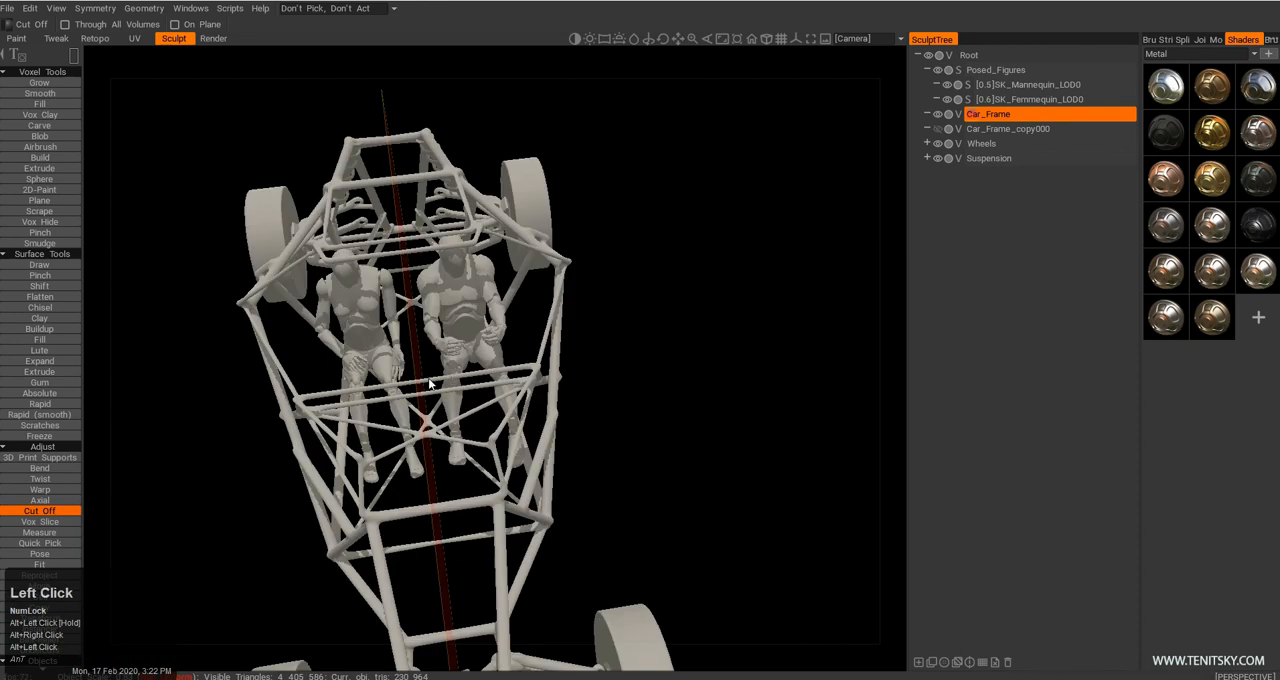
middle_click_drag(471, 393, 482, 362, "alt")
left_click_drag(482, 362, 555, 400, "alt")
middle_click_drag(555, 400, 530, 405, "alt")
left_click_drag(530, 405, 570, 460, "alt")
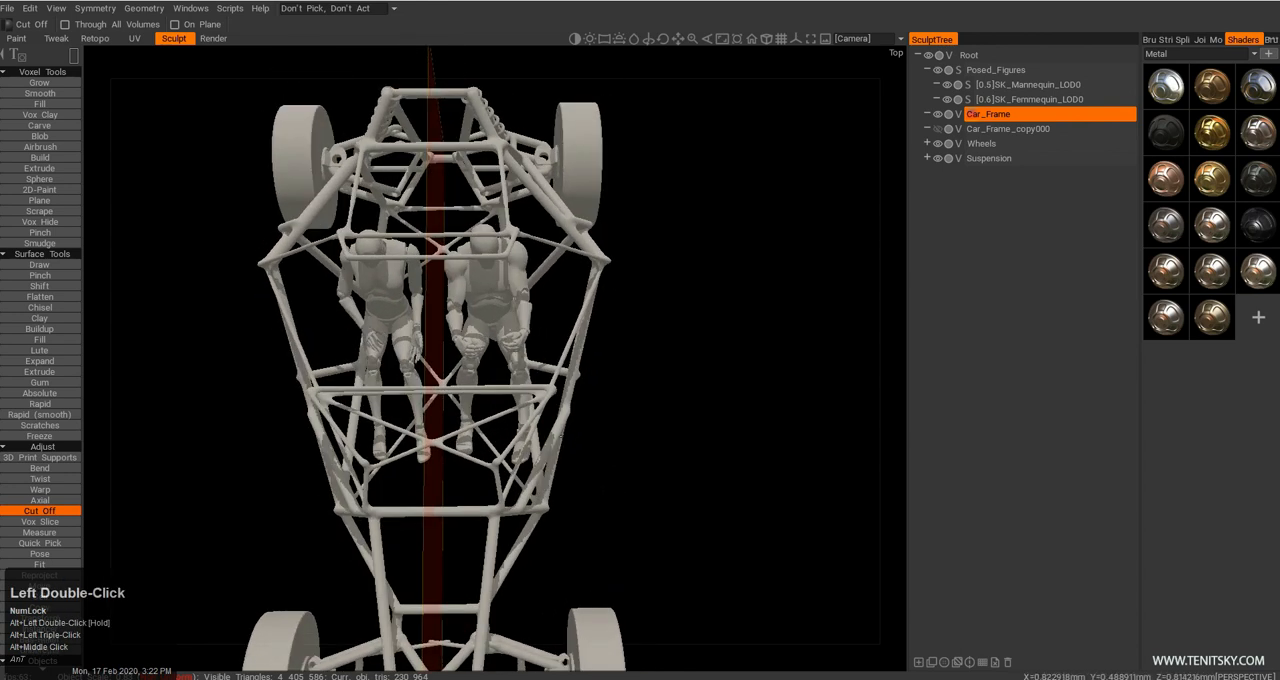
Duplicate the Car_Frame layer and hide the original.
key("shift+d")
left_click(937, 116)
left_click_drag(560, 394, 575, 445, "alt")
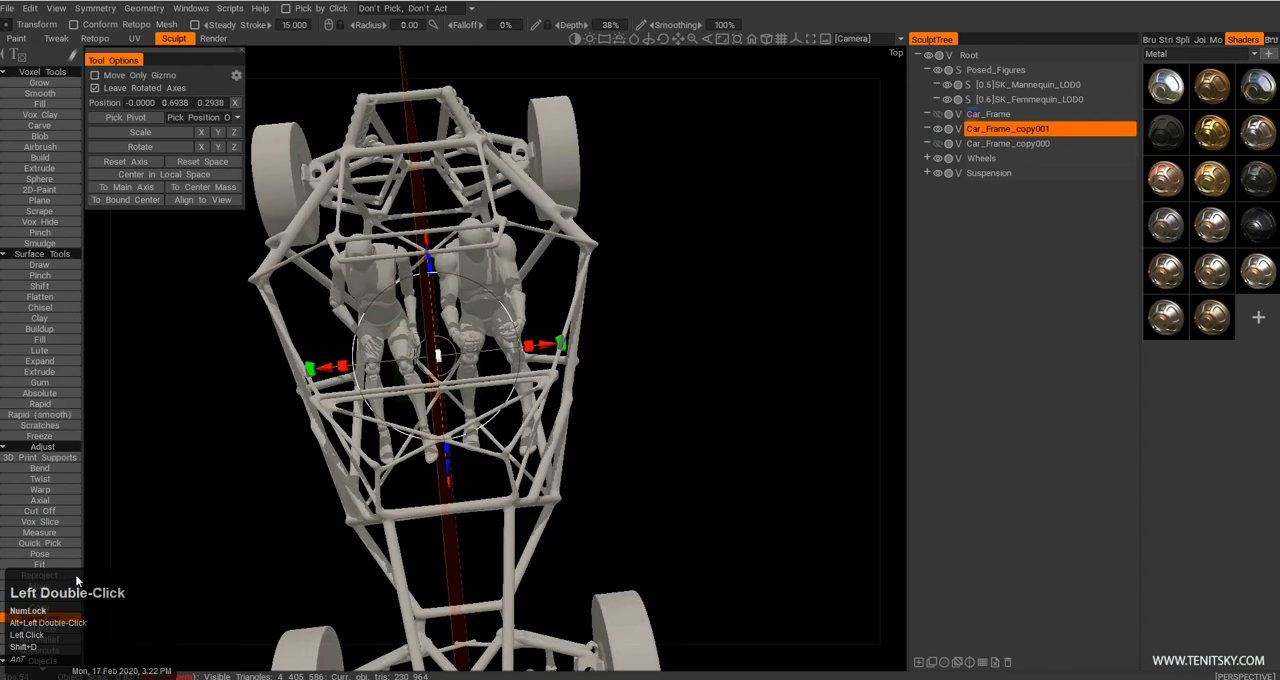
Cut the outer cockpit side tubes away from Car_Frame_copy001 on both sides, using Cut Off with a point-by-point outline.
scroll(63, 509, "down", 3)
key("alt+c")
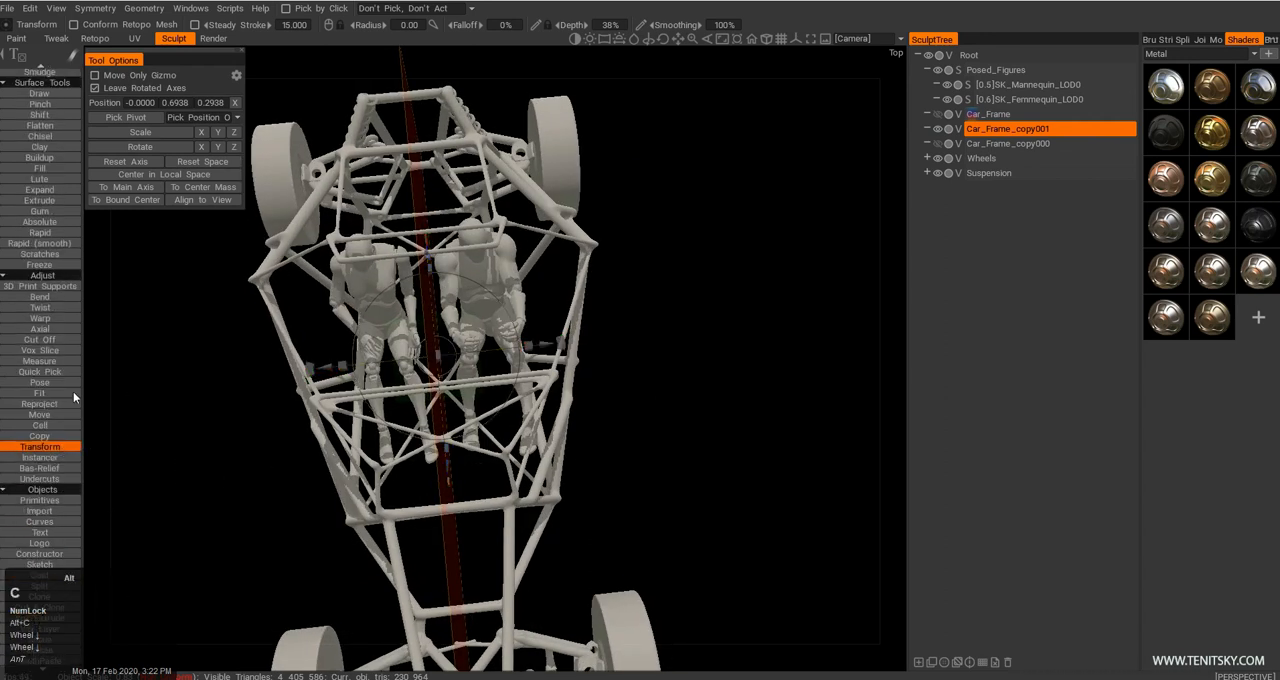
left_click_drag(567, 410, 586, 374, "alt")
key("e")
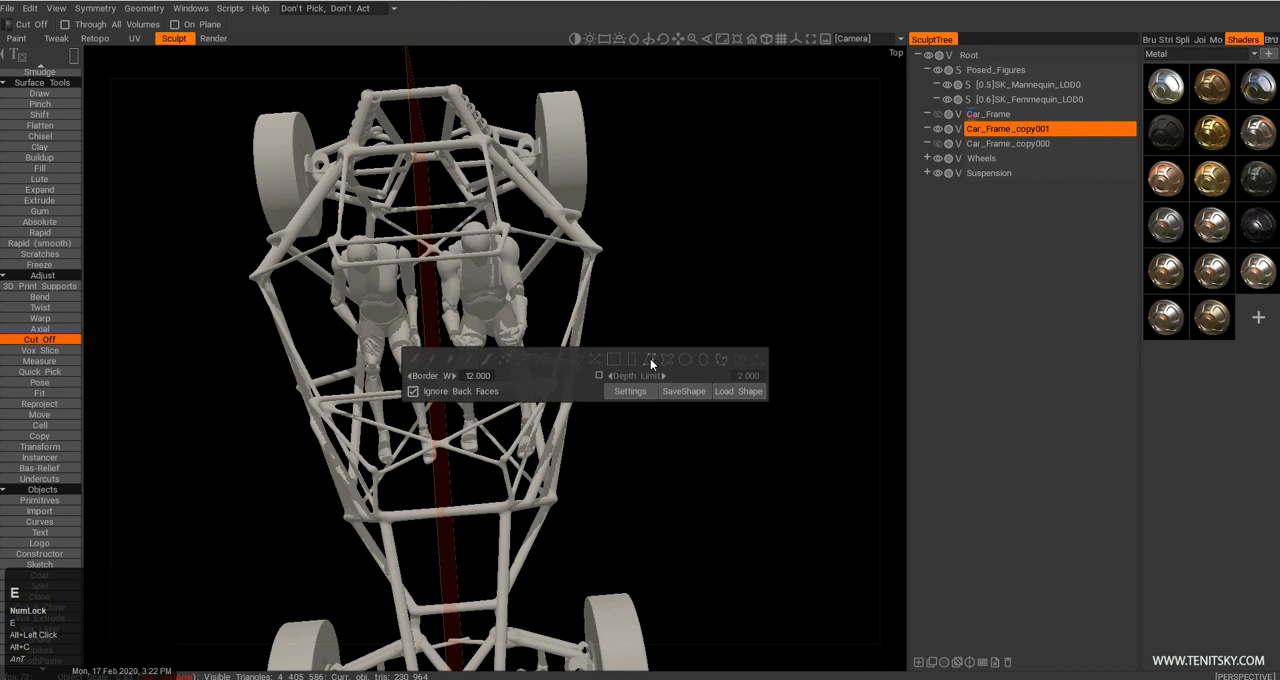
left_click(658, 362)
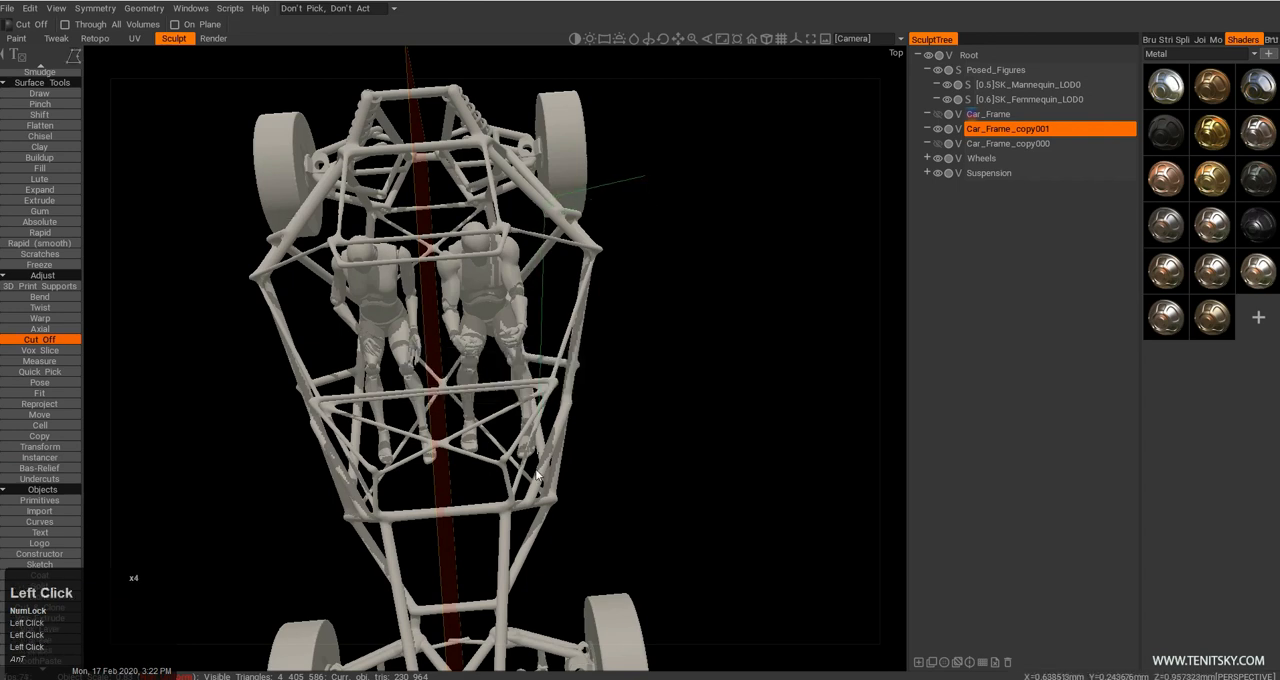
middle_click_drag(653, 194, 672, 296, "alt")
left_click_drag(672, 296, 670, 422, "alt")
key("2")
left_click_drag(598, 391, 381, 399, "alt")
key("space")
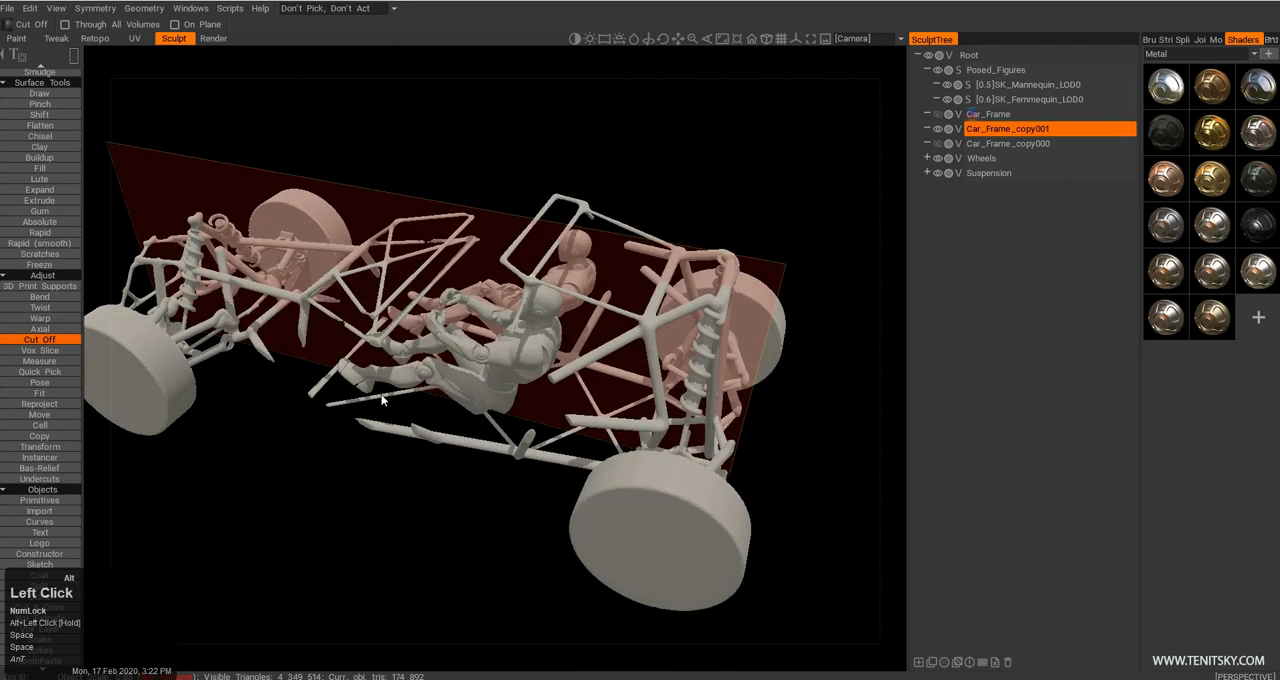
Rebuild the rear cockpit side with straight, mirrored Sphere tubes of radius 0.022 joining the rear cage's cut tube ends and the lower upright.
right_click_drag(381, 396, 382, 423, "alt")
left_click_drag(382, 423, 383, 468, "alt")
right_click_drag(383, 468, 380, 431, "alt")
left_click_drag(380, 431, 460, 400, "alt")
right_click_drag(460, 400, 465, 420, "alt")
key("shift+c")
middle_click_drag(603, 389, 583, 399, "alt")
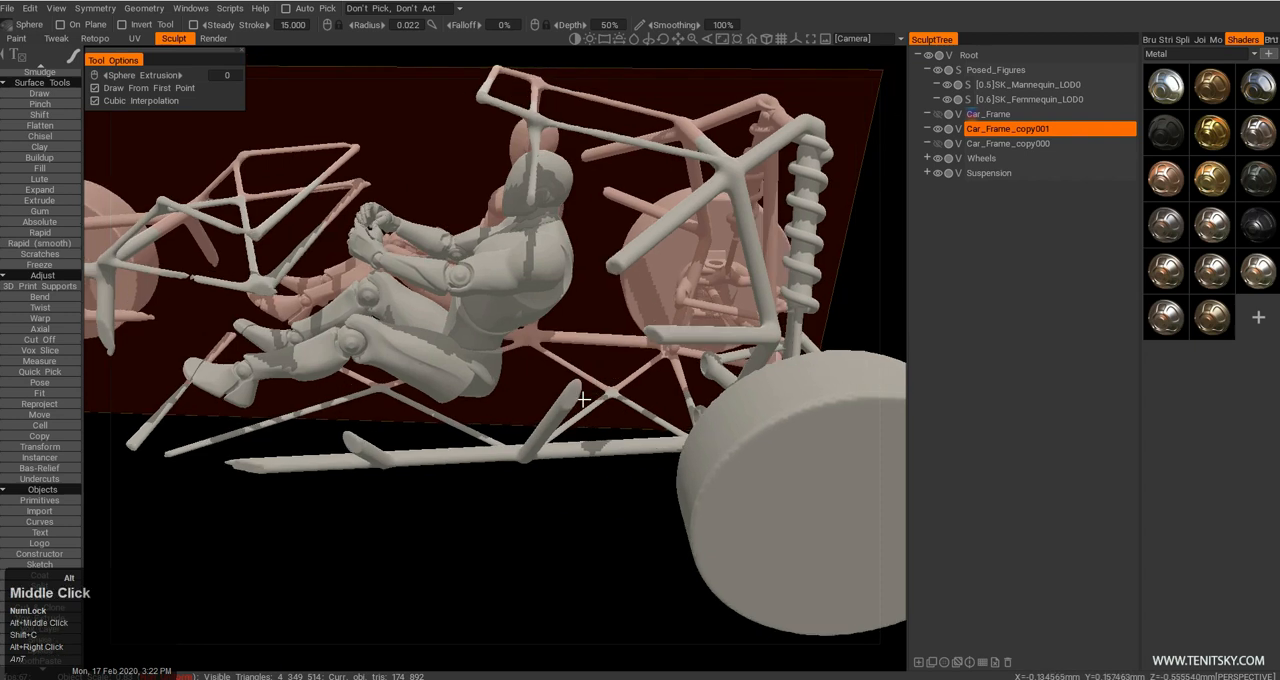
left_click_drag(583, 399, 538, 269, "alt")
key("e")
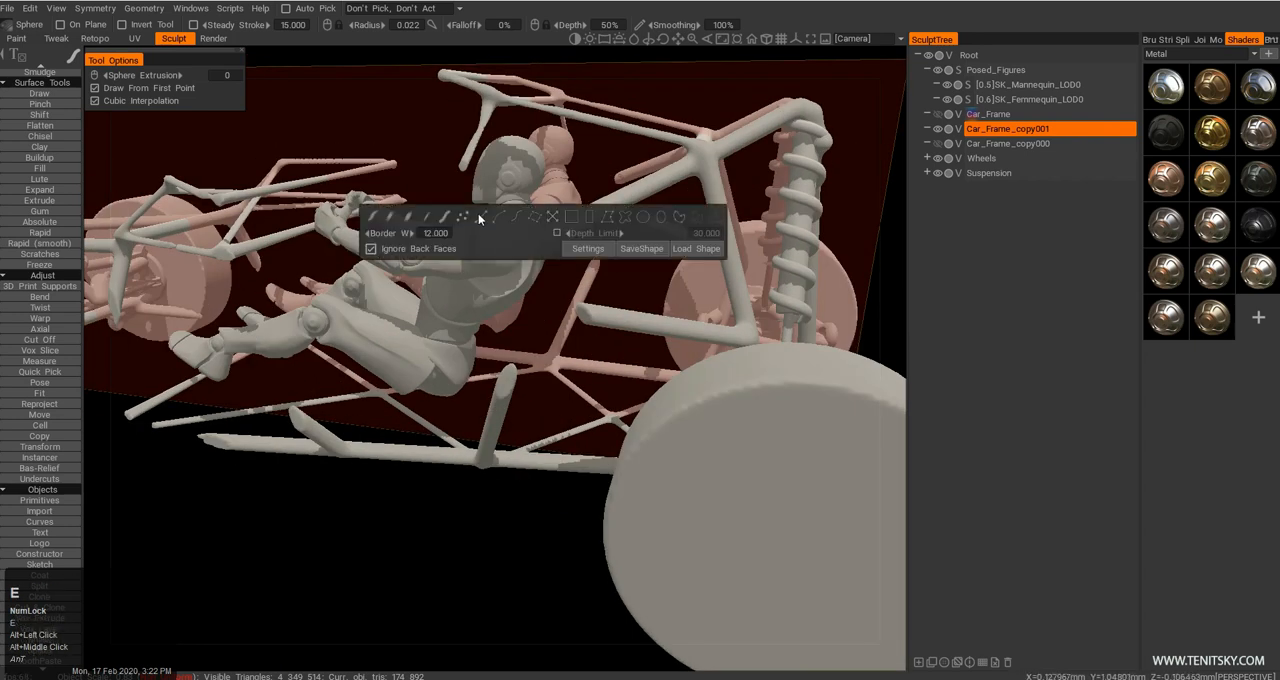
left_click(479, 215)
left_click(592, 319)
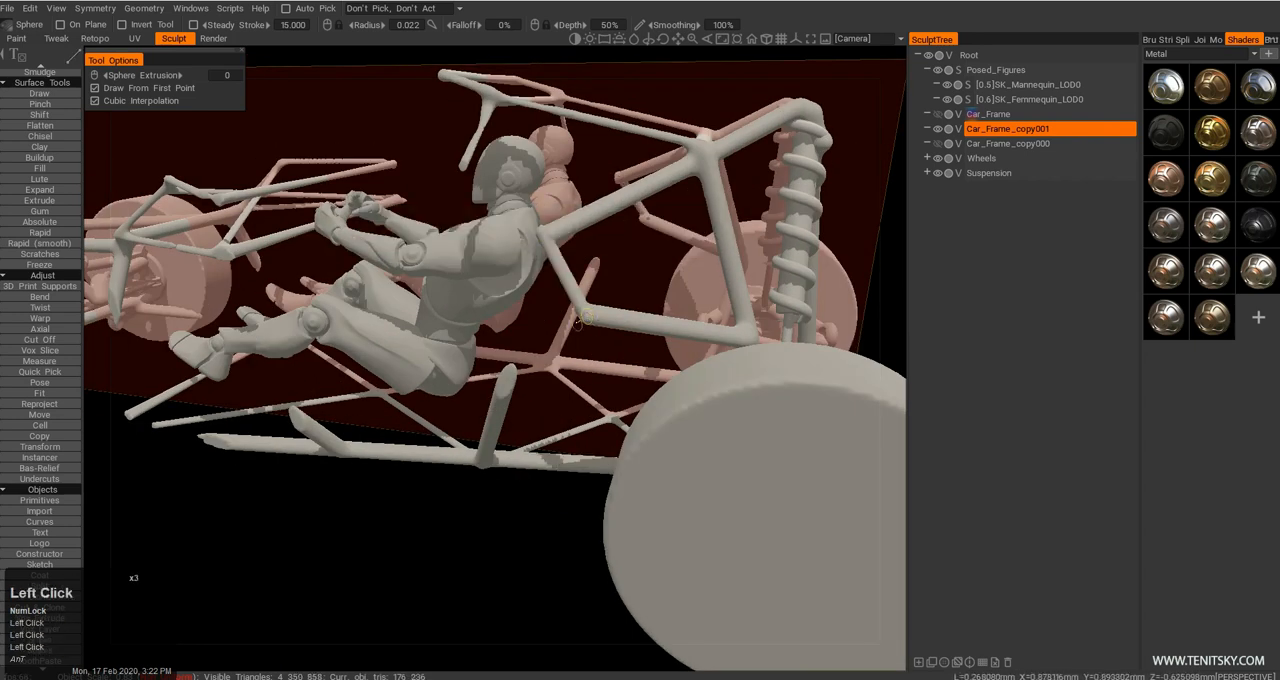
key("Escape")
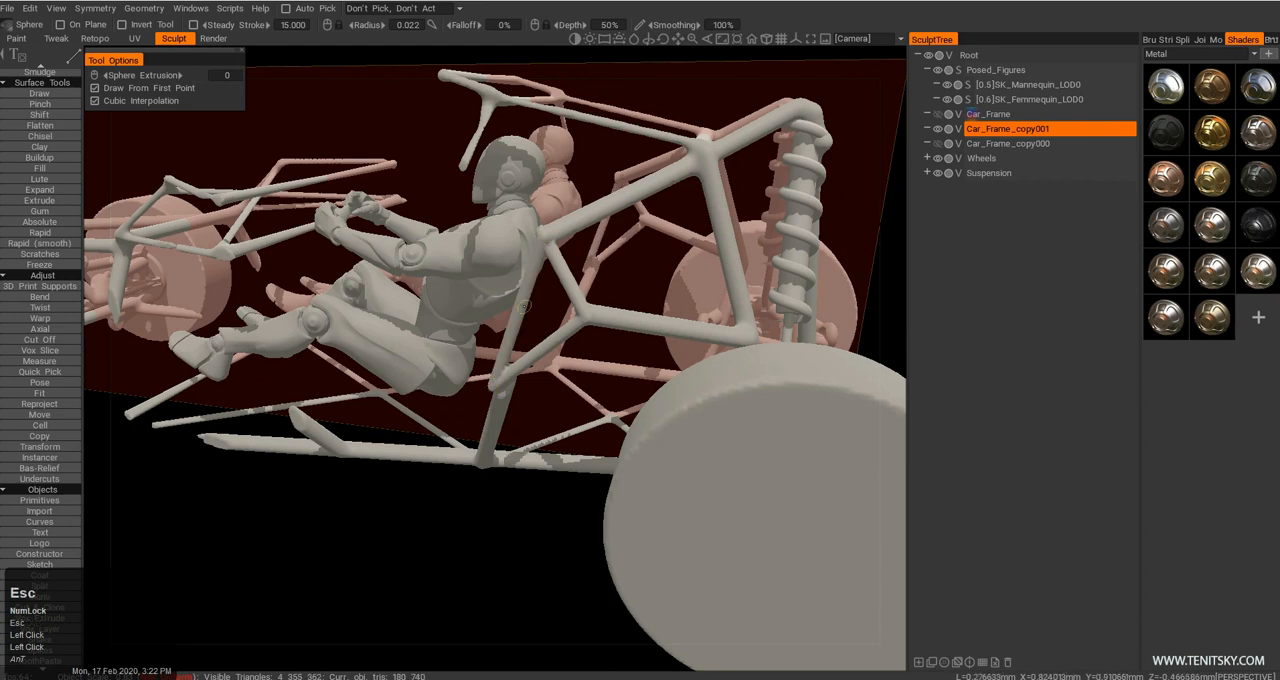
Draw a straight, mirrored upper side tube from the rear cage joint to the base of the windshield frame.
middle_click_drag(400, 380, 448, 386, "alt")
left_click_drag(448, 386, 508, 409, "alt")
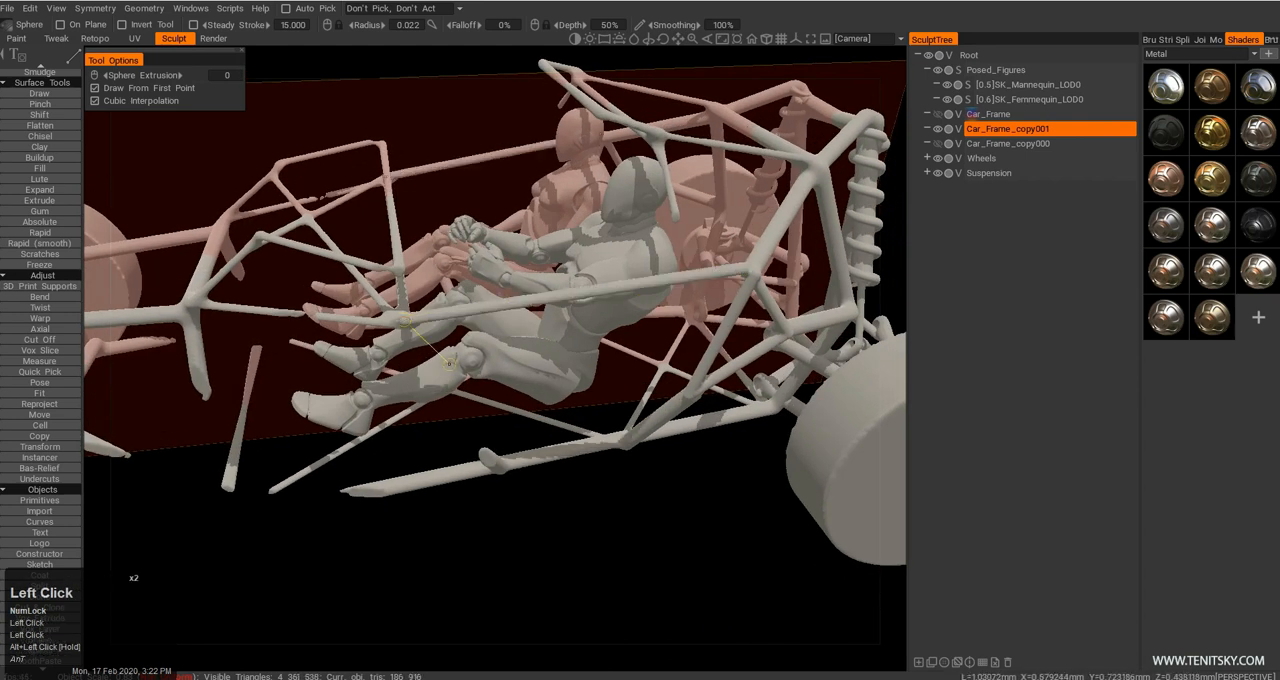
left_click_drag(398, 386, 387, 338, "alt")
key("Escape")
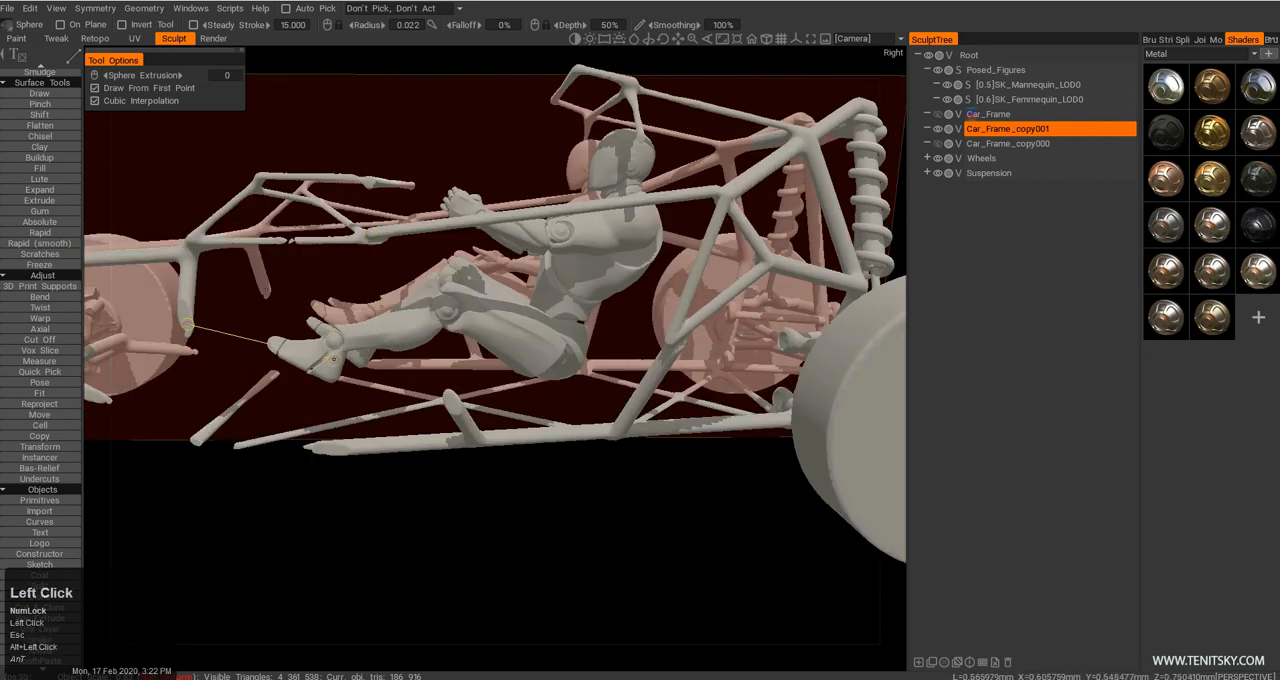
Draw straight, mirrored lower side tubes from the front upright's lower end to the floor rail stub and on to the rear side joint.
key("Escape")
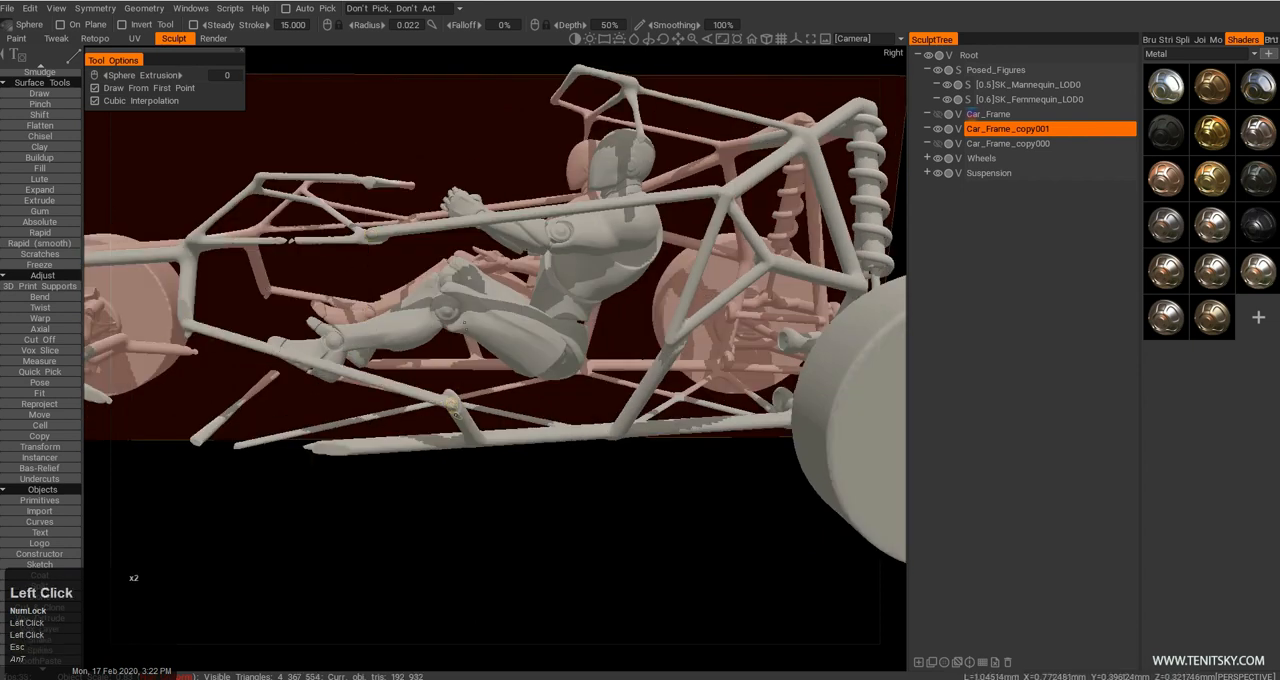
left_click_drag(451, 402, 535, 413, "alt")
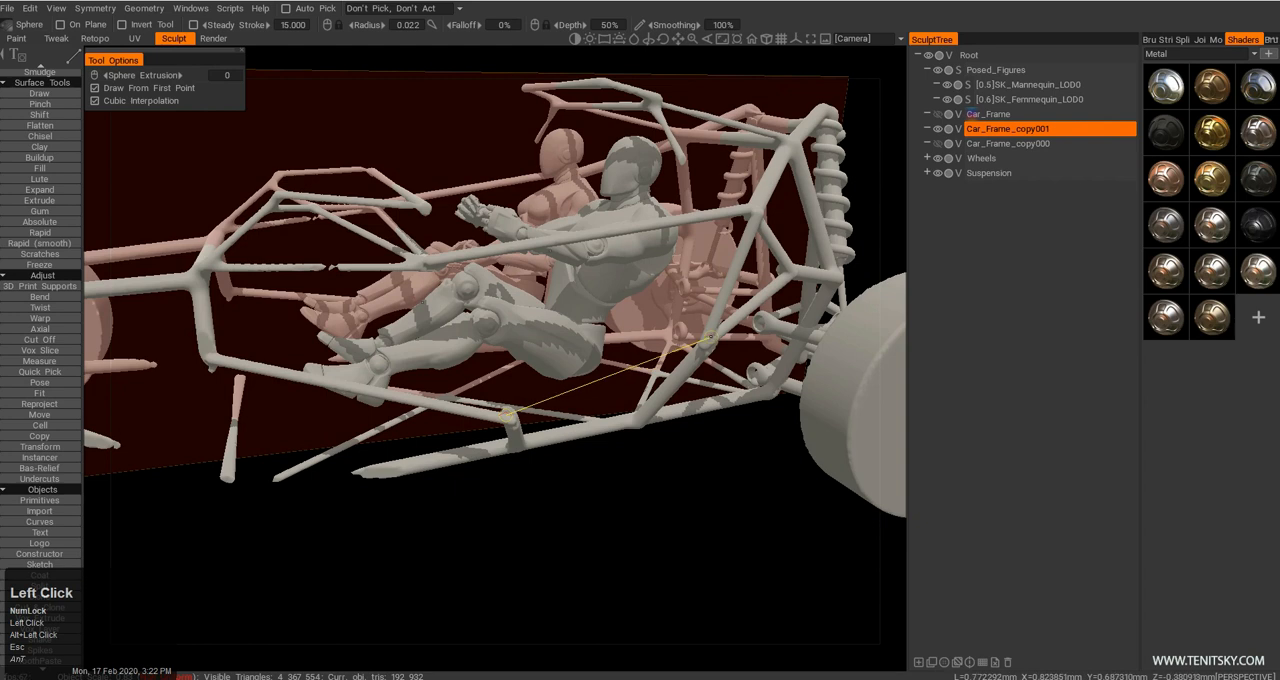
left_click(510, 414)
left_click_drag(510, 414, 370, 442, "alt")
middle_click_drag(370, 442, 407, 440, "alt")
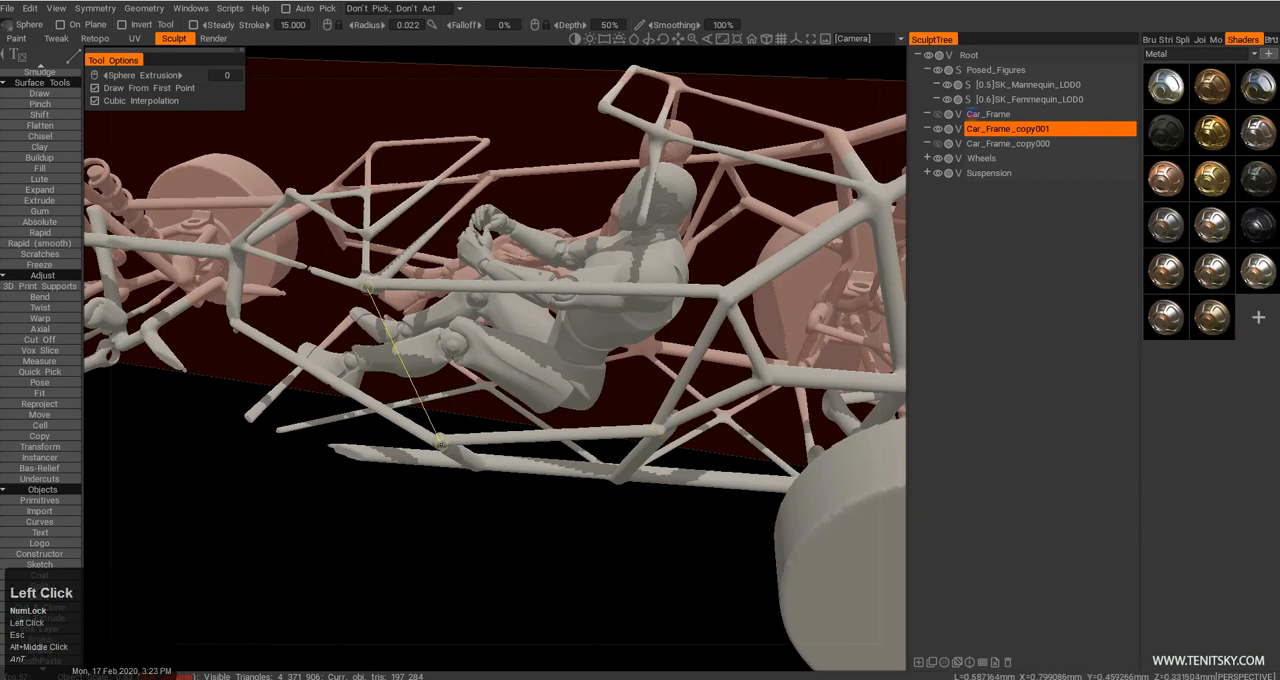
Draw a straight, mirrored tube between the upper and lower side tubes, and another from the floor rail's front end to the front lower frame.
left_click(432, 440)
key("Escape")
right_click_drag(516, 434, 455, 405, "alt")
left_click_drag(455, 405, 566, 362, "alt")
right_click_drag(566, 362, 562, 353, "alt")
left_click_drag(562, 353, 438, 452, "alt")
middle_click_drag(438, 452, 462, 434, "alt")
right_click_drag(462, 434, 345, 465, "alt")
middle_click_drag(345, 465, 377, 426, "alt")
right_click_drag(377, 426, 333, 375, "alt")
left_click_drag(333, 375, 316, 364, "alt")
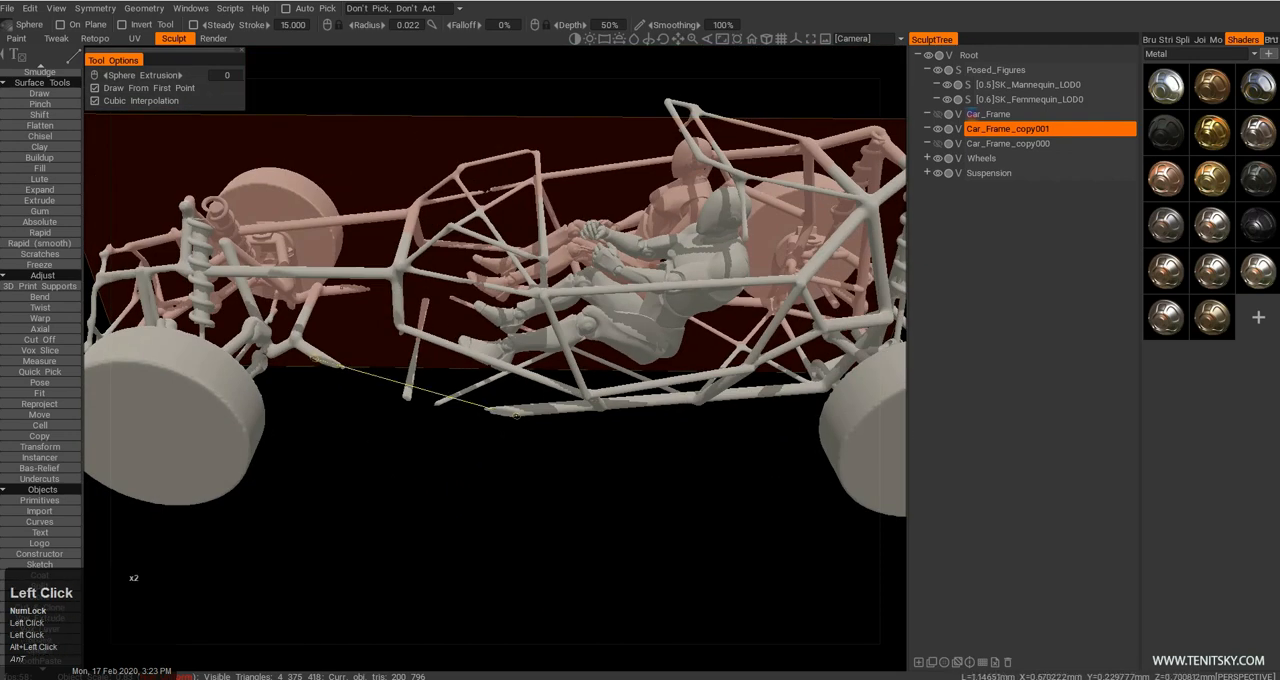
key("Escape")
Draw straight, mirrored tubes from the front lower frame joint to the front upright's lower end and back to the lower cockpit side joints.
left_click_drag(339, 394, 325, 405, "alt")
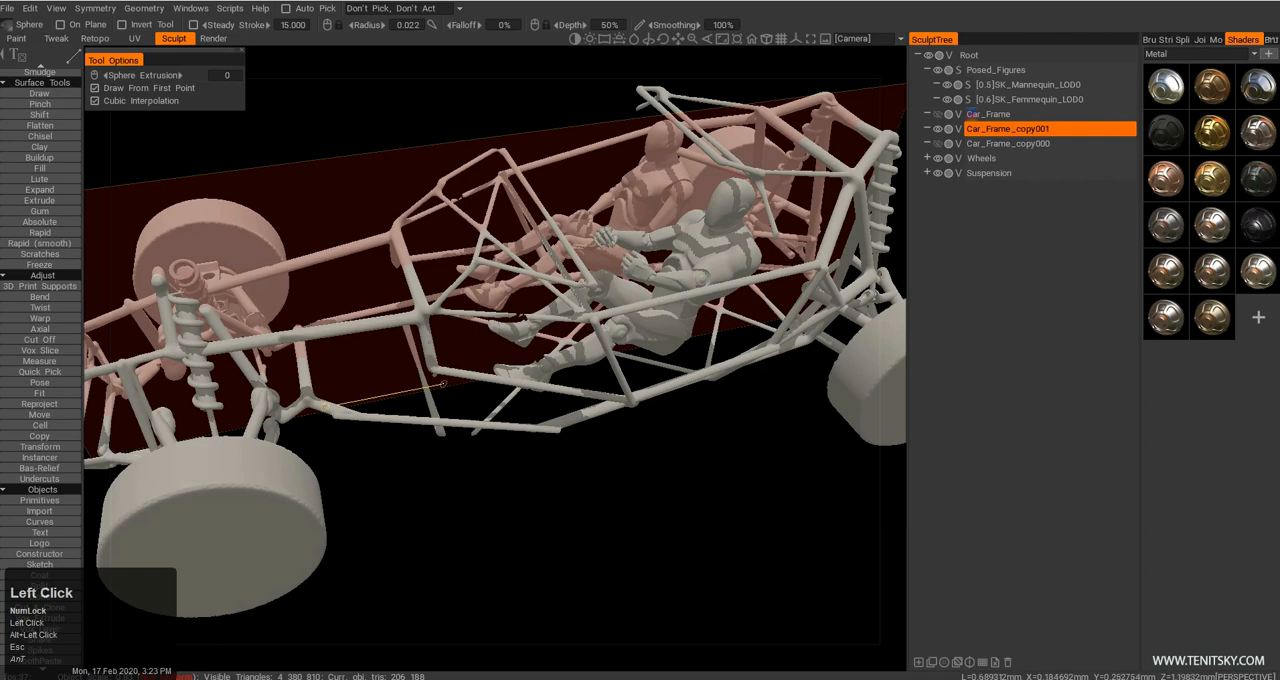
left_click(436, 371)
left_click_drag(368, 410, 645, 386, "alt")
middle_click_drag(645, 386, 632, 411, "alt")
left_click_drag(632, 411, 585, 428, "alt")
middle_click_drag(585, 428, 490, 421, "alt")
left_click_drag(490, 421, 466, 420, "alt")
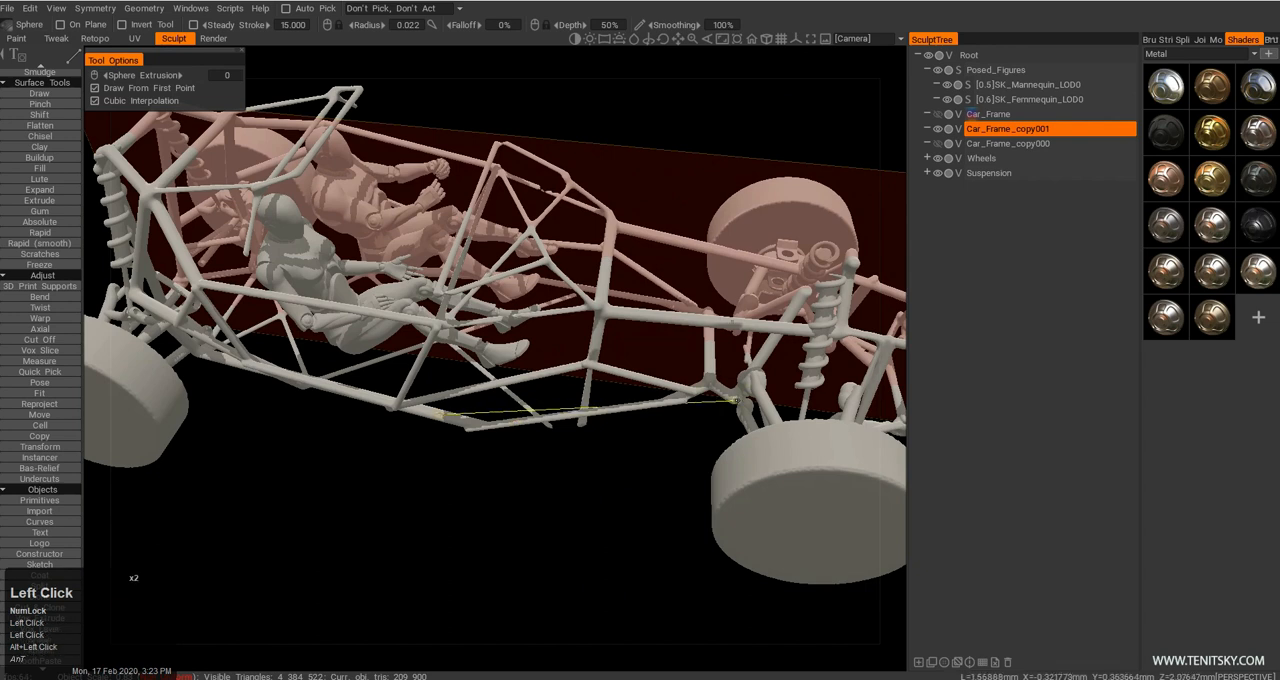
left_click(736, 400)
left_click_drag(622, 468, 510, 364, "alt")
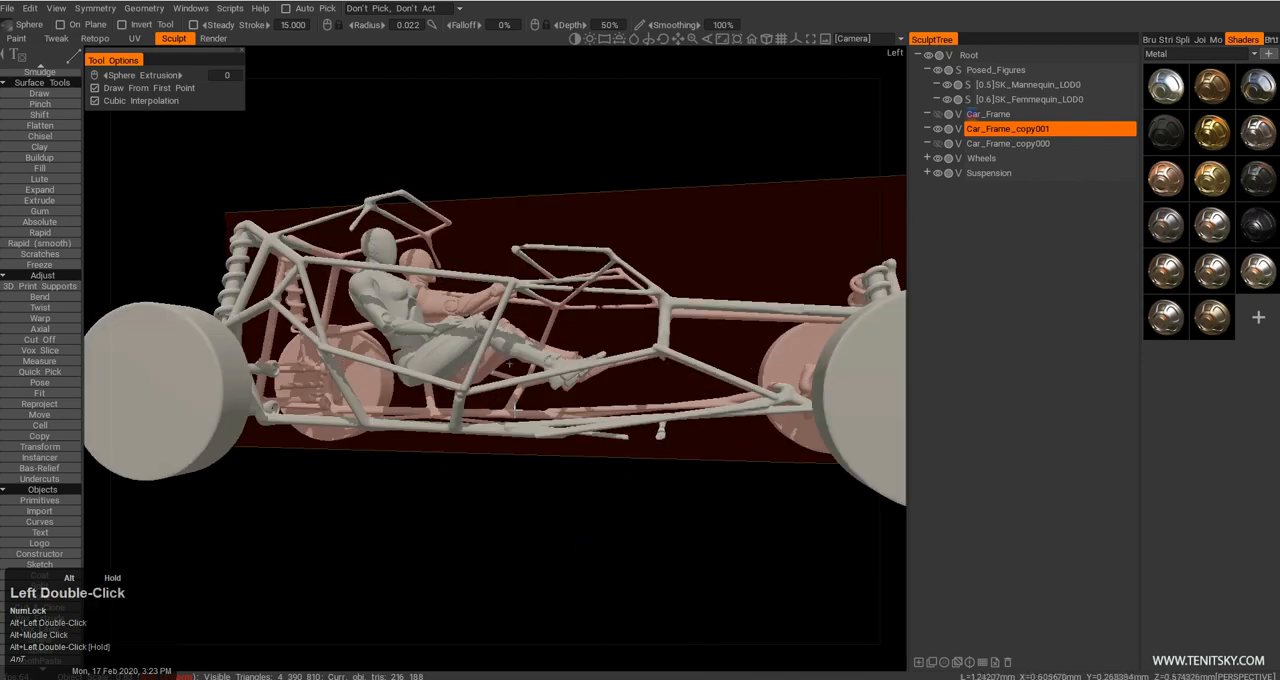
left_click(776, 400)
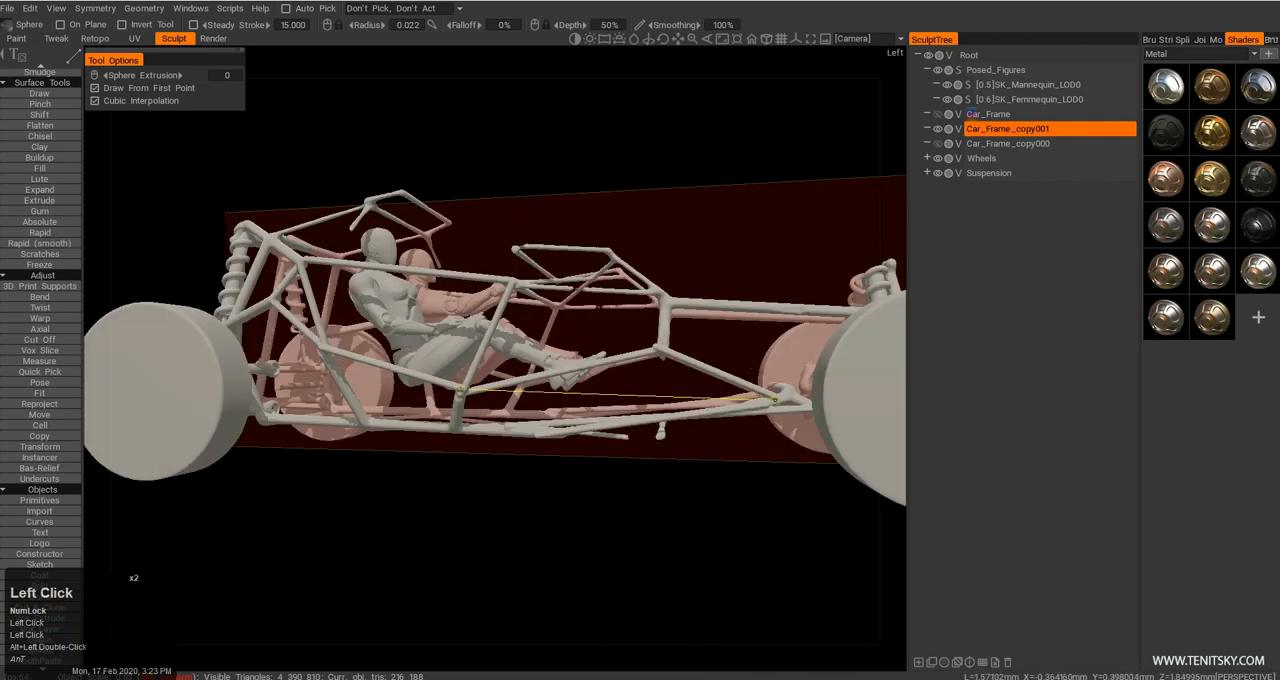
key("Escape")
Examine the rebuilt tubular frame from the rear, side and front for its overall shape and tube connections.
left_click_drag(701, 366, 678, 470, "alt")
middle_click_drag(678, 470, 634, 414, "alt")
right_click_drag(634, 414, 621, 397, "alt")
left_click_drag(621, 397, 330, 365, "alt")
right_click_drag(330, 365, 429, 363, "alt")
middle_click_drag(429, 363, 460, 390, "alt")
left_click_drag(460, 390, 300, 322, "alt")
right_click_drag(300, 322, 410, 325, "alt")
left_click_drag(410, 325, 386, 388, "alt")
right_click_drag(386, 388, 430, 384, "alt")
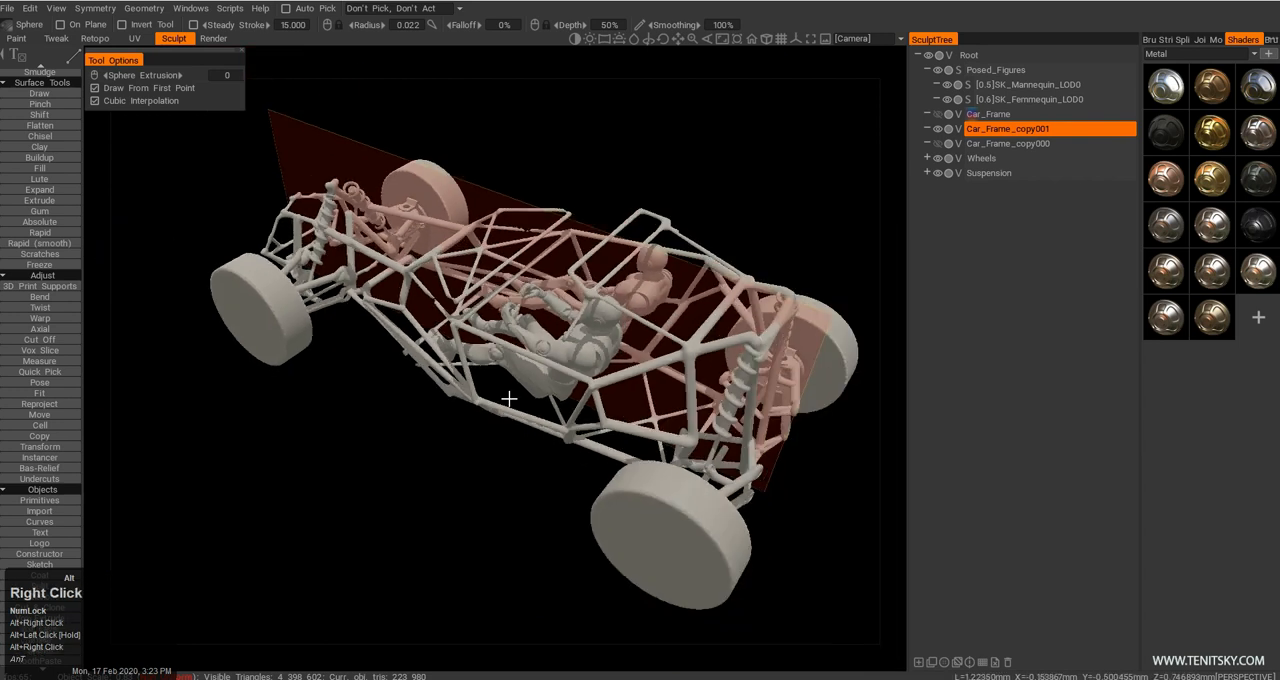
middle_click_drag(430, 384, 466, 379, "alt")
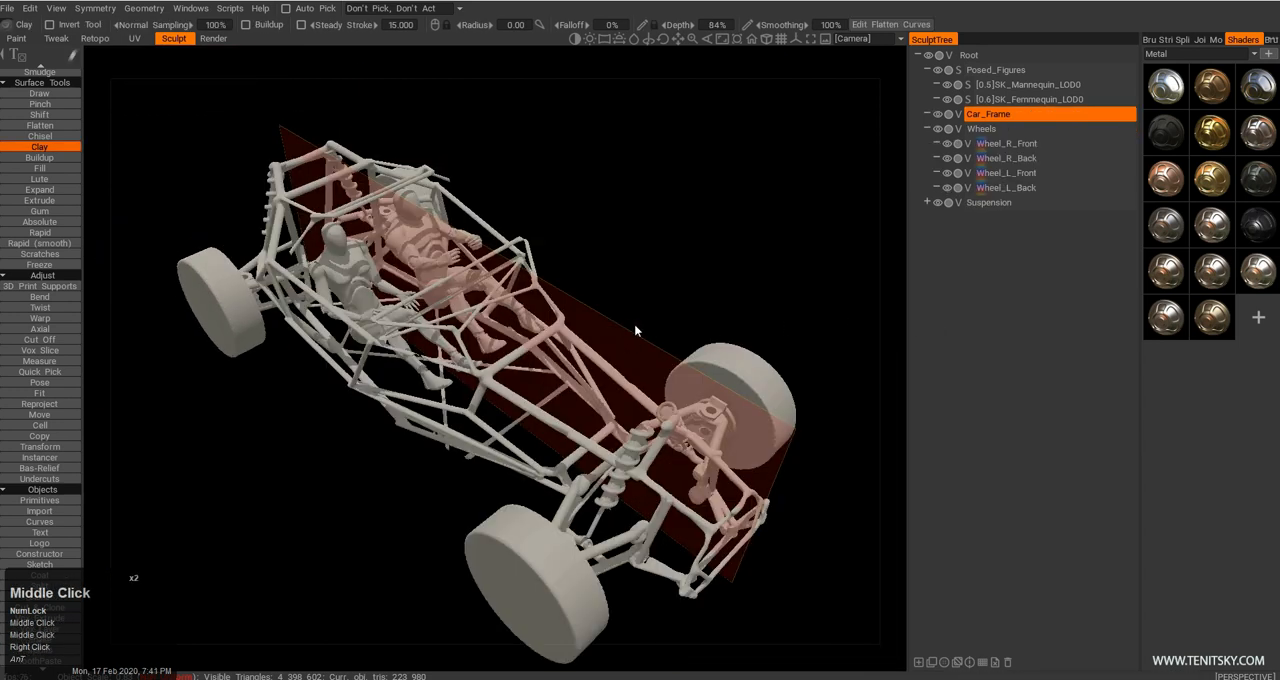
middle_click_drag(628, 297, 664, 293)
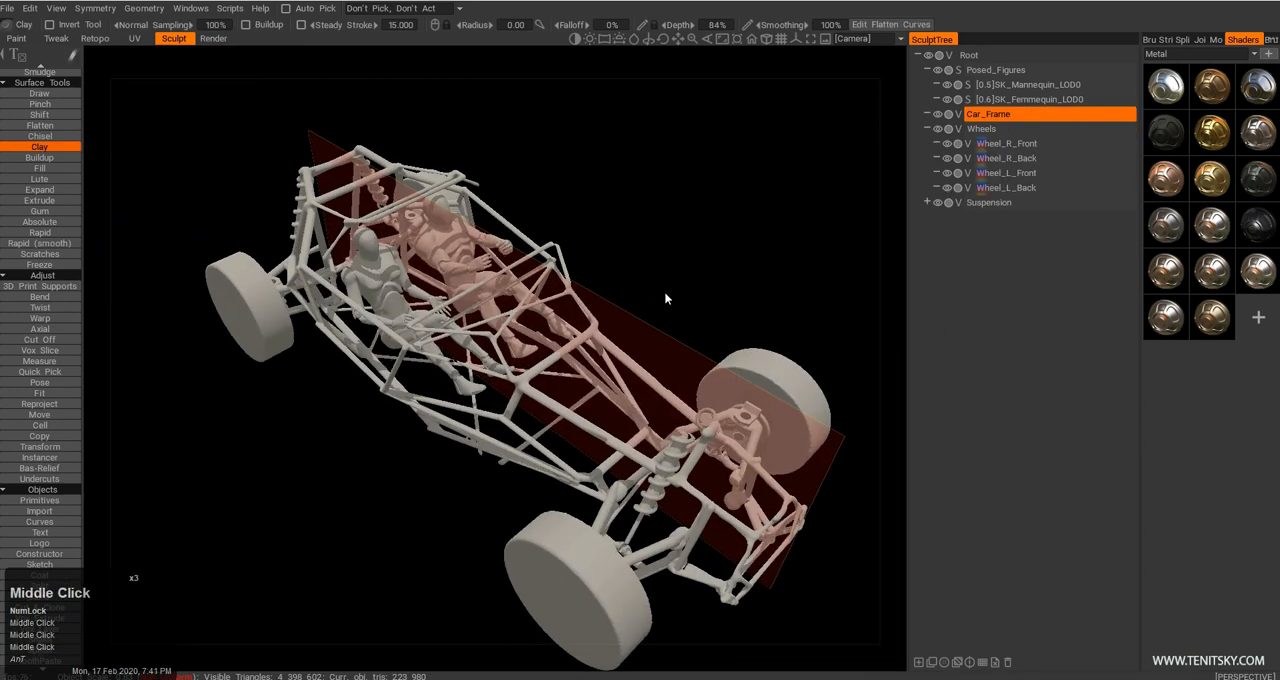
left_click_drag(664, 293, 631, 297)
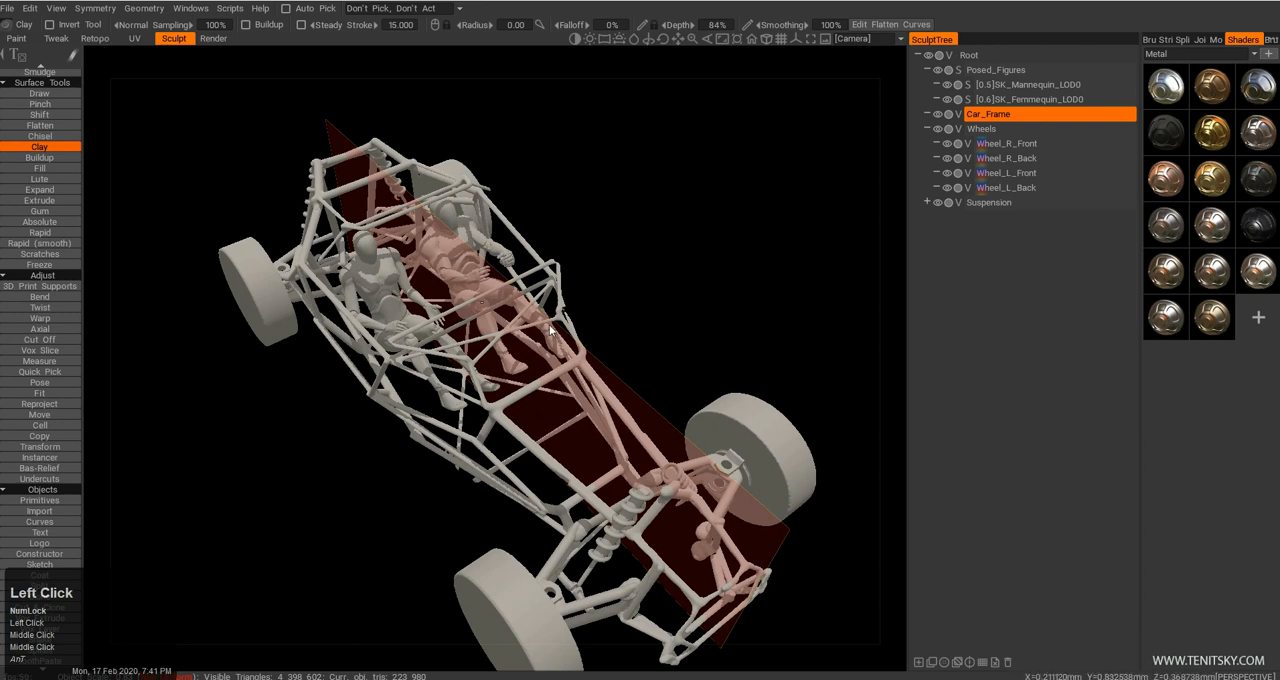
left_click_drag(480, 340, 498, 307)
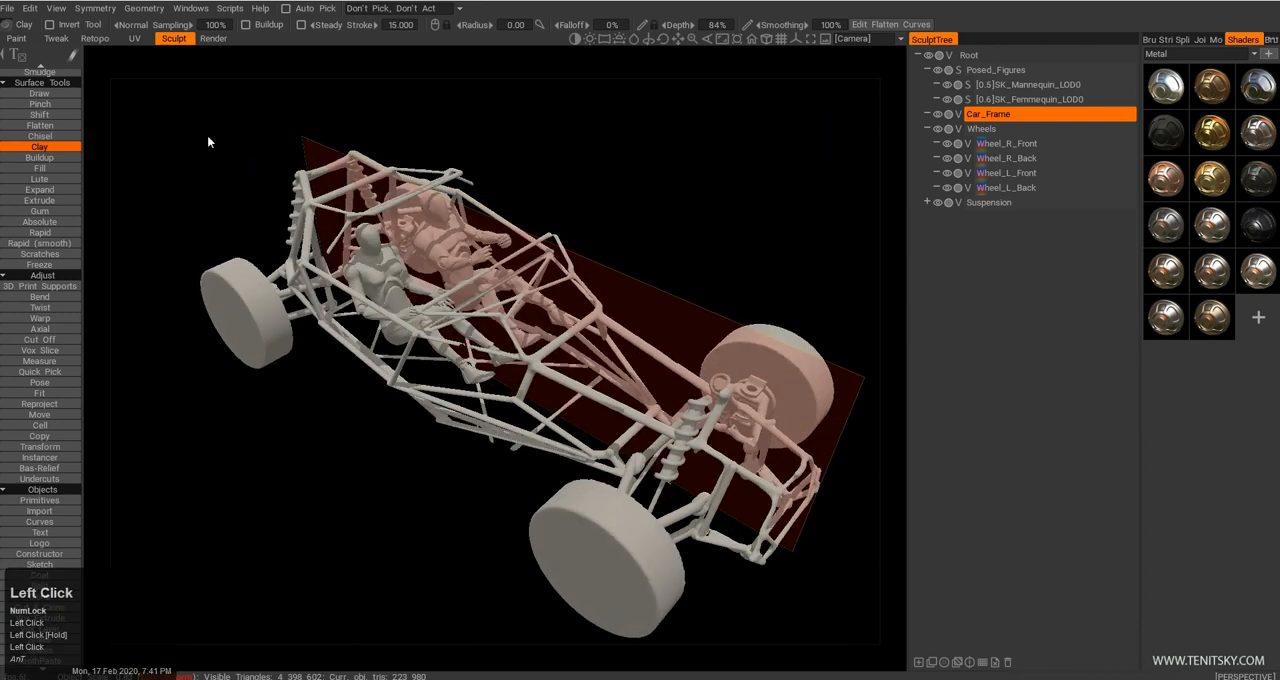
Switch to the Retopo workspace and clear the entire existing retopo mesh.
left_click(97, 39)
left_click_drag(426, 221, 580, 185)
middle_click_drag(345, 186, 332, 172)
right_click_drag(332, 172, 343, 188)
left_click_drag(343, 188, 320, 128)
mouse_move(145, 12)
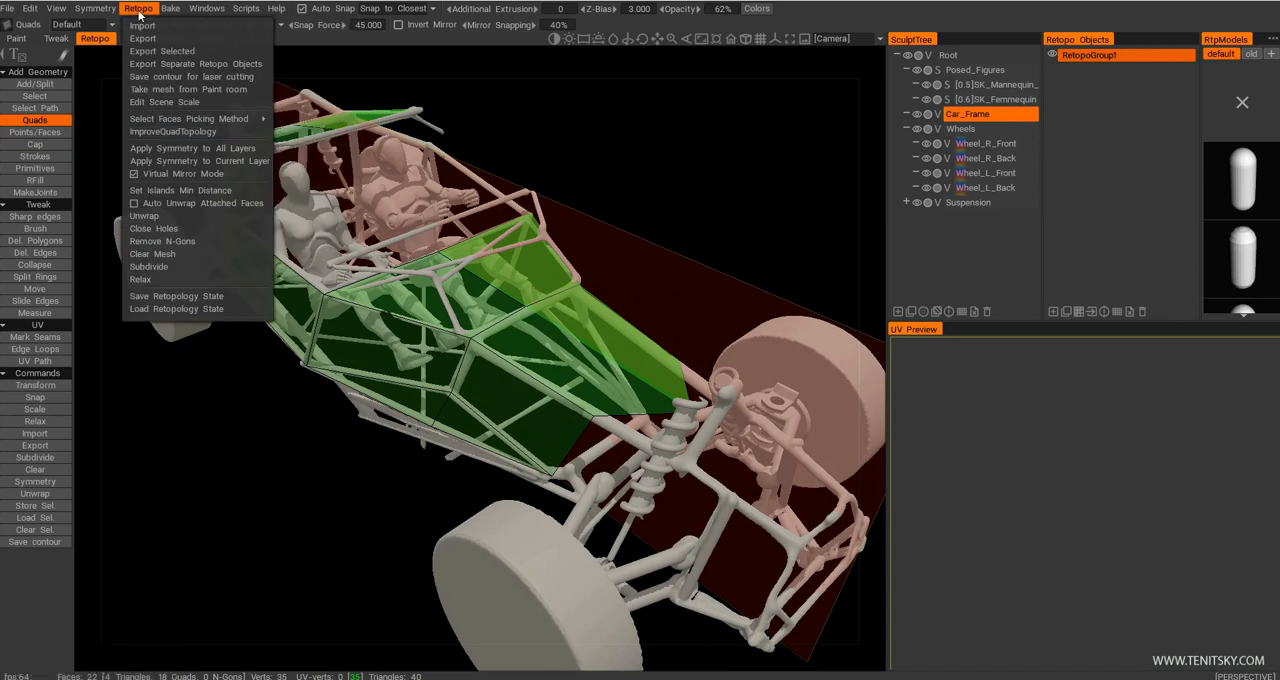
left_click(173, 252)
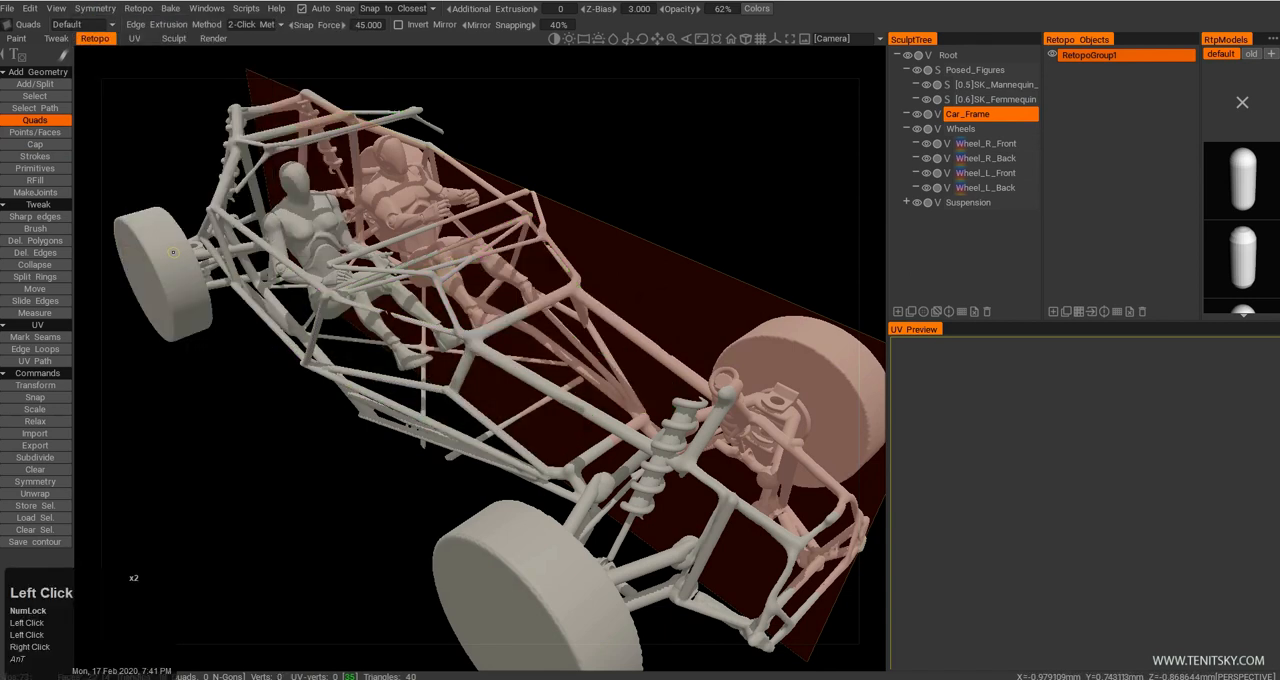
Place Points/Faces points on the four joints around the front cockpit side opening, try filling the face, and undo the fill.
left_click(61, 136)
left_click_drag(390, 385, 517, 369)
right_click_drag(457, 342, 390, 312)
left_click_drag(345, 310, 306, 279)
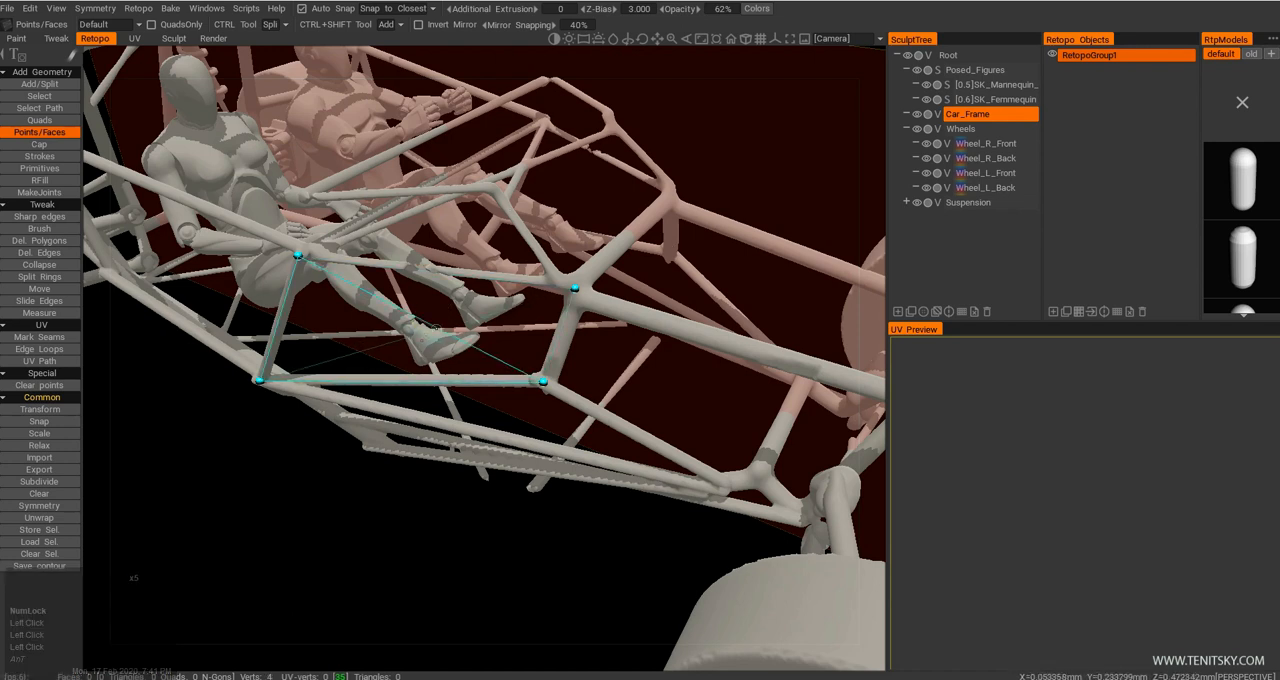
right_click(436, 330)
key("ctrl+z")
Add two points at the rear joints of the cockpit side and fill both the rear and front side openings with faces.
left_click_drag(430, 326, 440, 240)
middle_click_drag(236, 250, 353, 266)
left_click(265, 216)
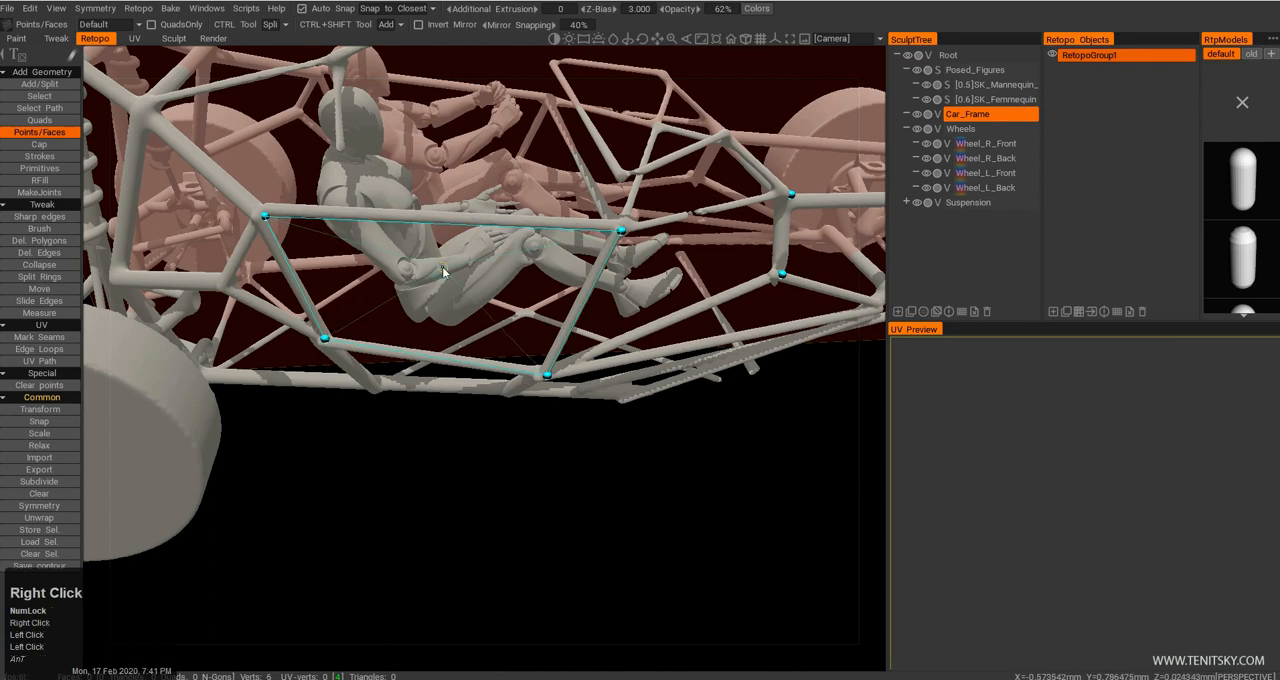
left_click(460, 297)
left_click_drag(460, 297, 652, 307)
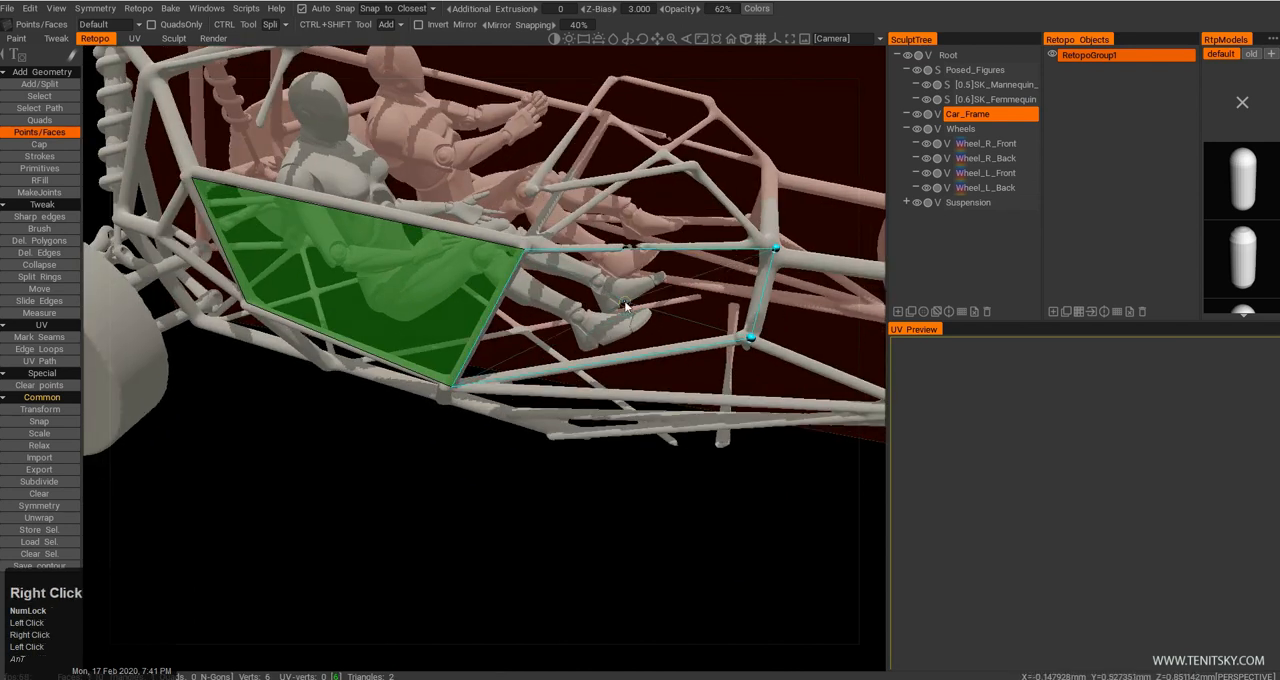
right_click(625, 302)
left_click_drag(563, 337, 520, 352)
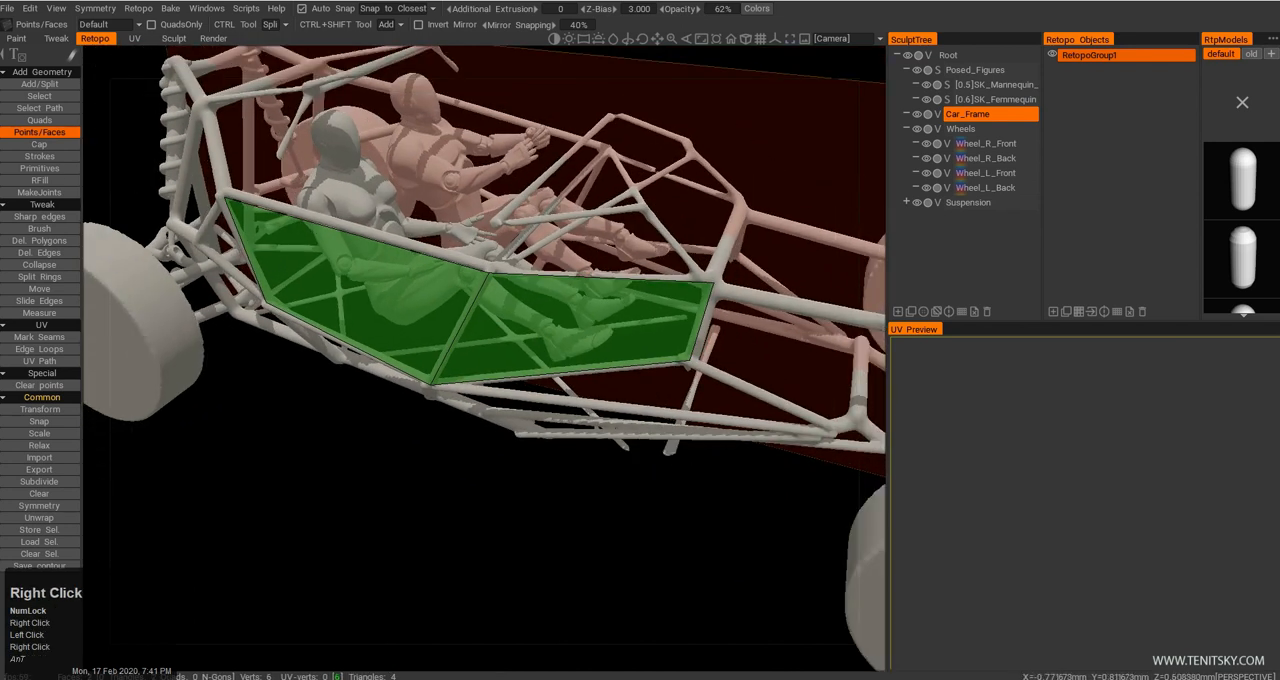
Extend a Quads face forward from the side panel's front edge to the front suspension, and fill the triangular gap below it.
left_click(33, 122)
middle_click_drag(482, 264, 384, 280)
left_click_drag(384, 280, 384, 298)
left_click(500, 392)
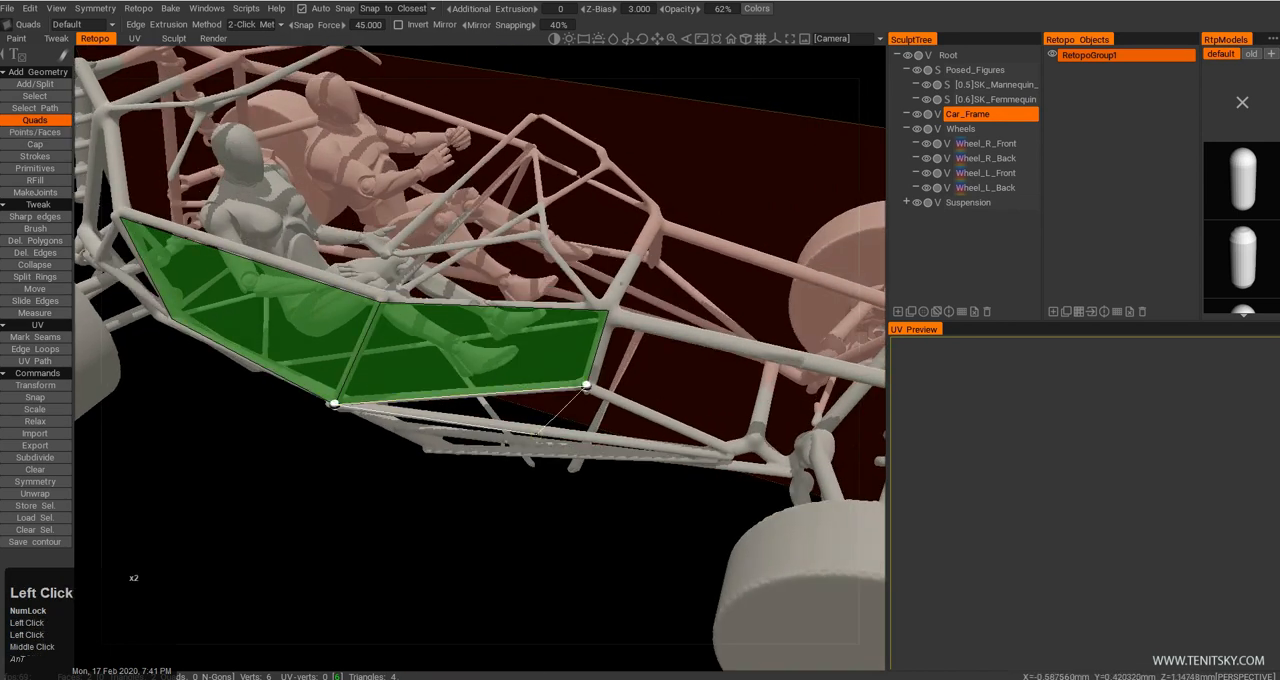
left_click(588, 380)
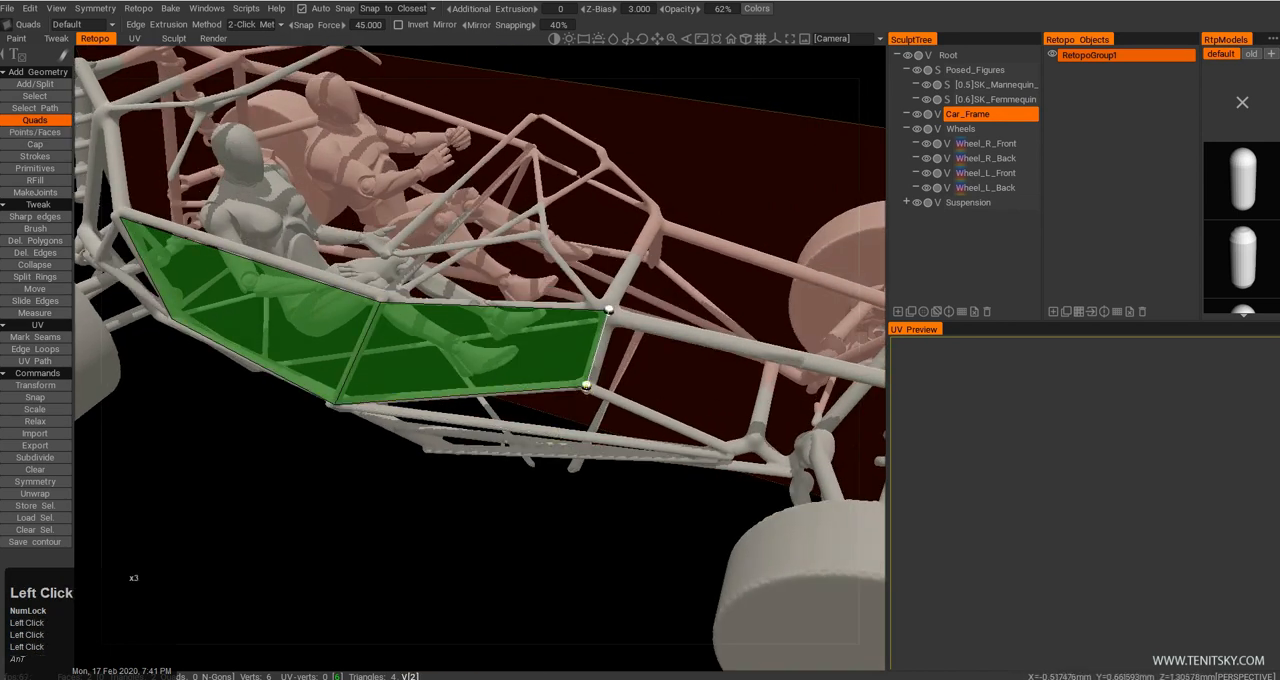
middle_click_drag(666, 400, 562, 290)
left_click_drag(561, 292, 564, 308)
left_click(524, 283)
left_click(517, 289)
left_click(823, 317)
left_click_drag(726, 354, 730, 378)
left_click(670, 419)
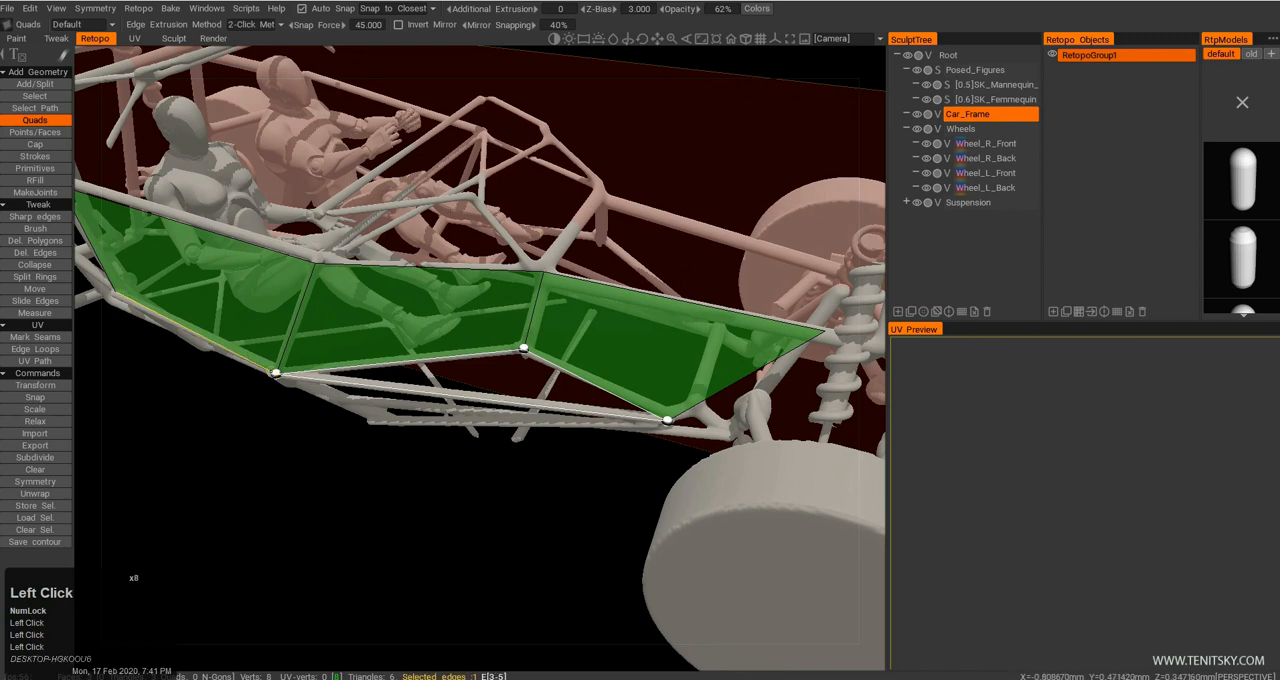
left_click(276, 373)
Try to extend a Quads face from the nose side panel's upper edge across the hood, and undo it.
middle_click_drag(428, 262, 436, 292)
right_click_drag(436, 292, 426, 304)
left_click_drag(426, 304, 467, 350)
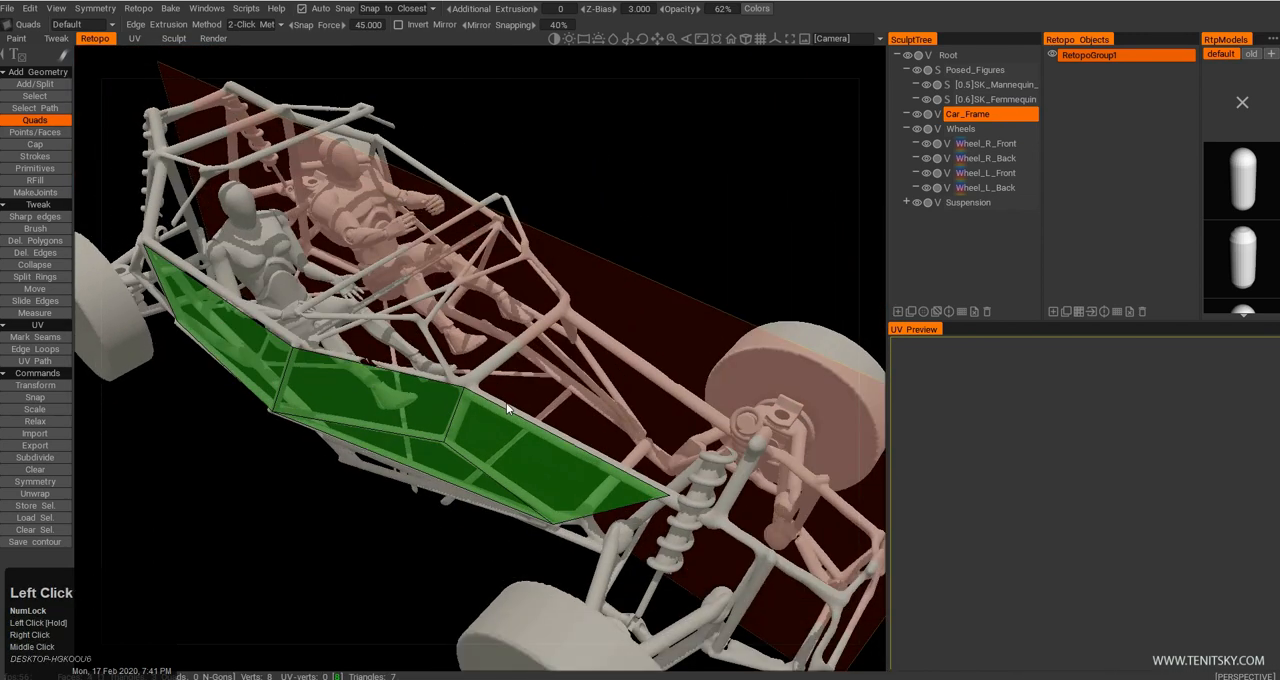
left_click(495, 407)
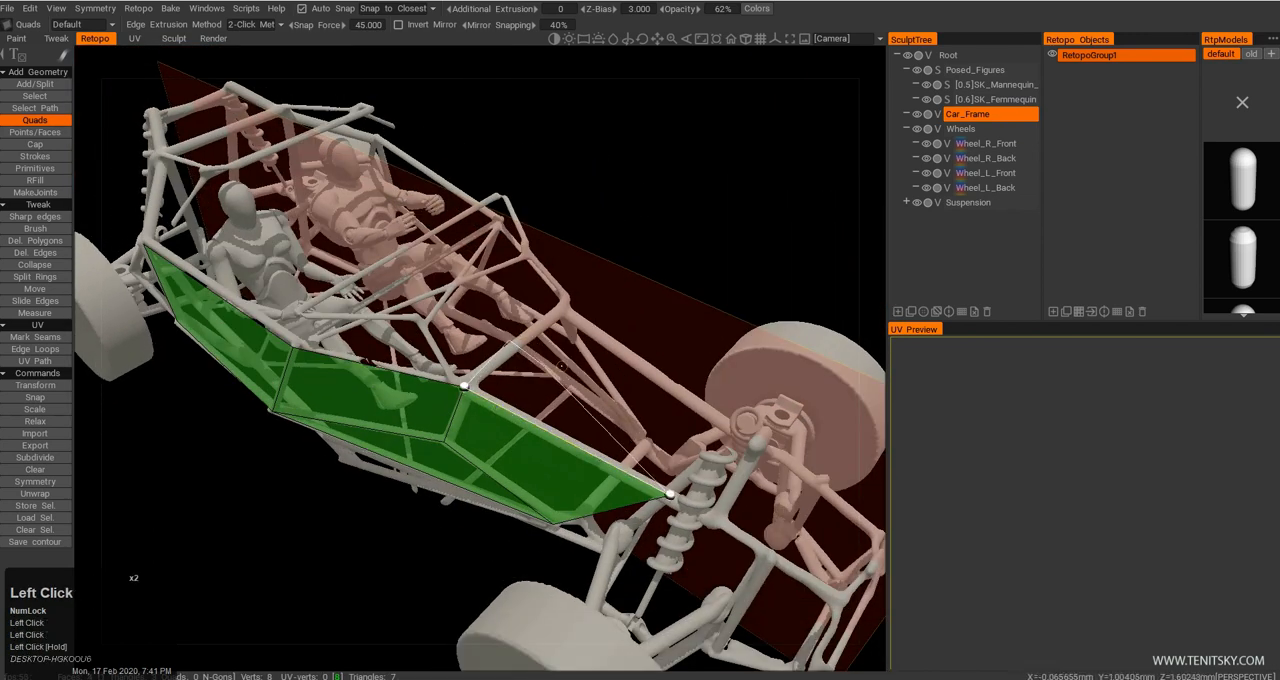
left_click(702, 458)
left_click(603, 398)
left_click_drag(598, 396, 615, 457)
key("ctrl+z")
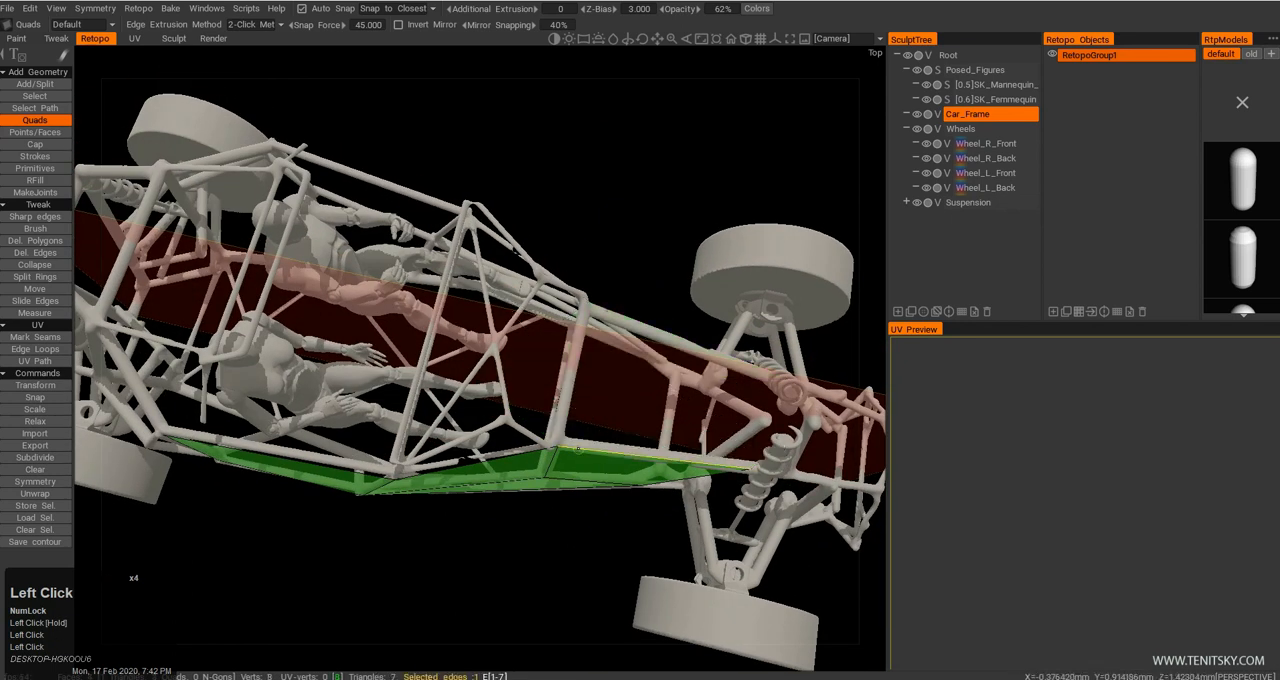
Extend a Quads face from the nose side panel's upper edge to the symmetry plane, covering the hood.
left_click(573, 370)
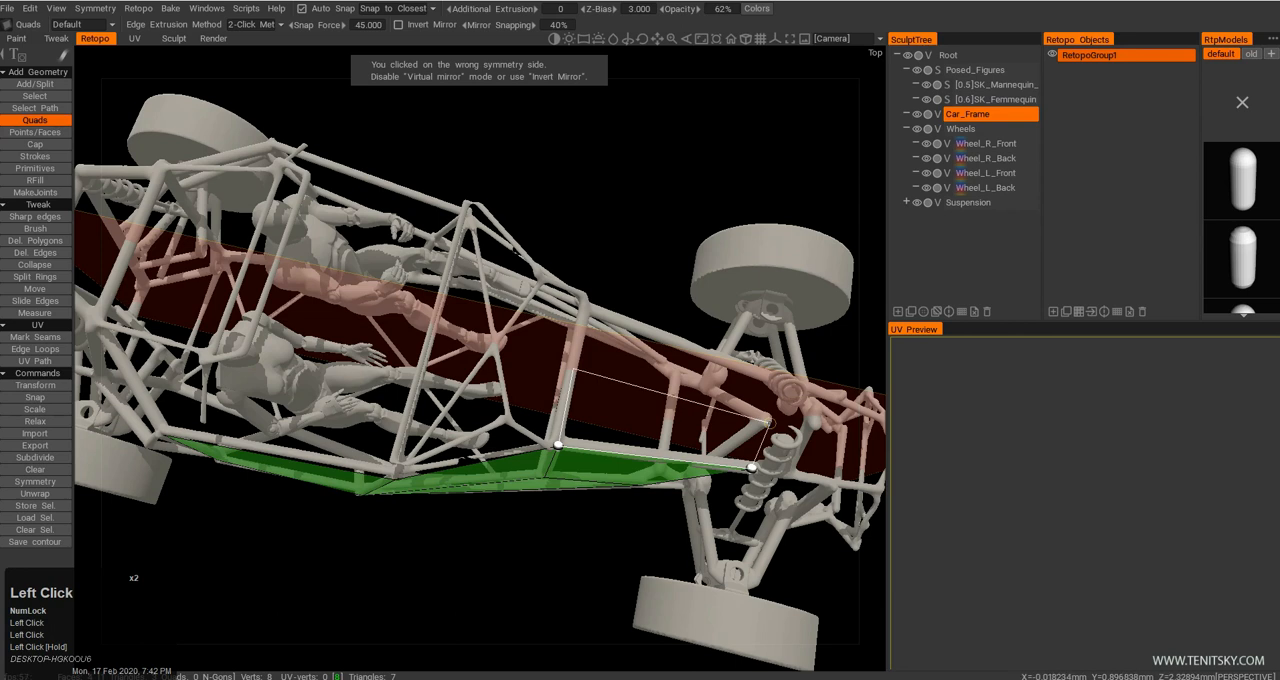
left_click(768, 421)
left_click_drag(532, 424, 437, 340)
middle_click_drag(437, 340, 472, 337)
right_click_drag(526, 368, 566, 400)
left_click_drag(566, 400, 530, 390)
right_click_drag(530, 390, 501, 377)
left_click_drag(501, 380, 488, 380)
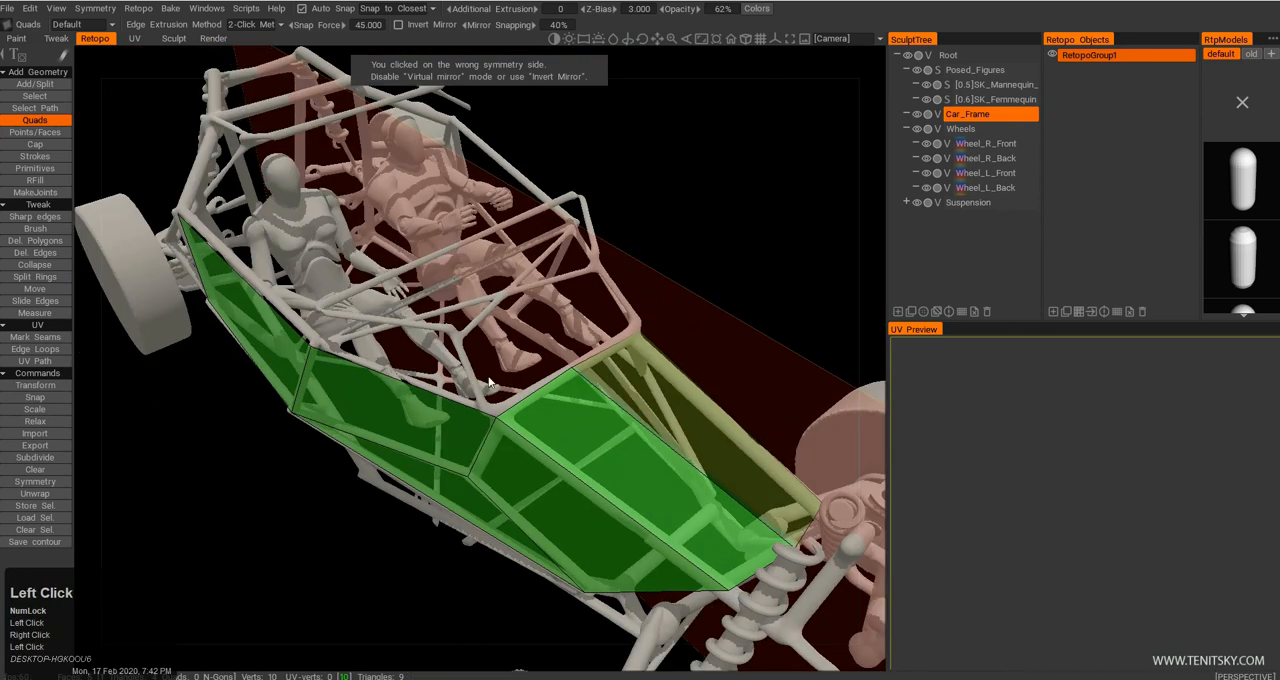
Extend a Quads face from the front cockpit side panel's upper edge to the centreline, covering the area between windshield base and hood.
left_click(436, 391)
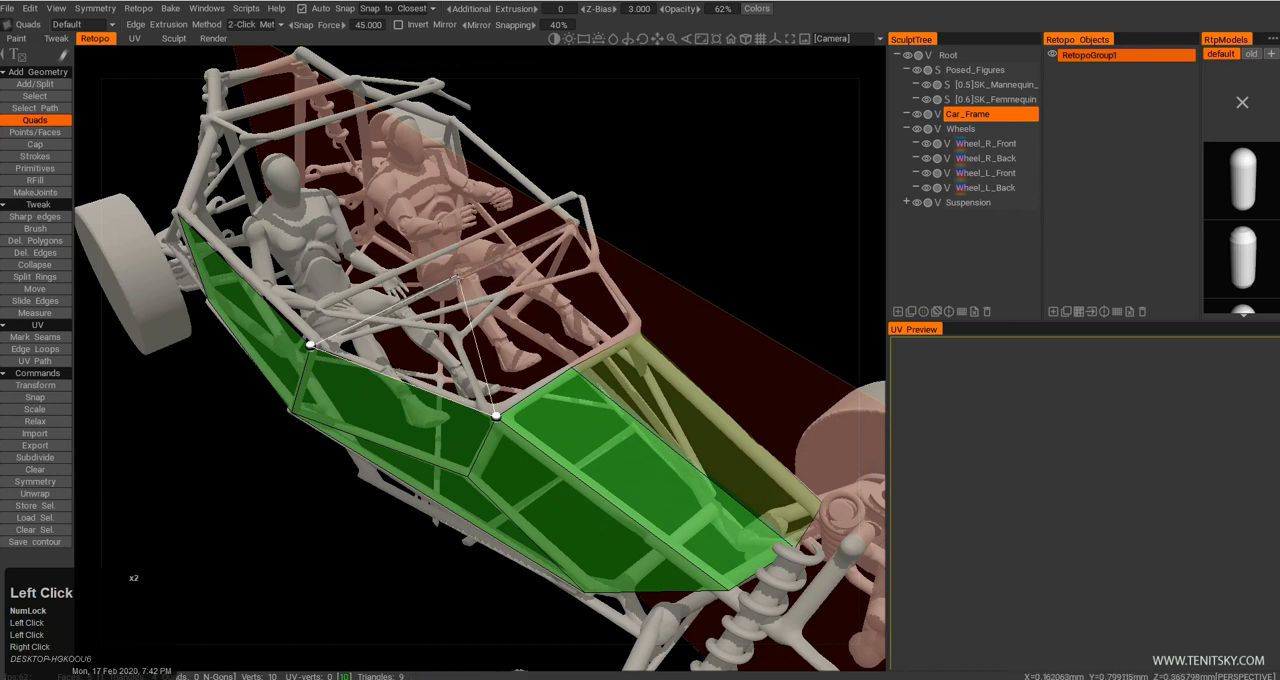
left_click_drag(457, 277, 464, 322)
left_click(461, 330)
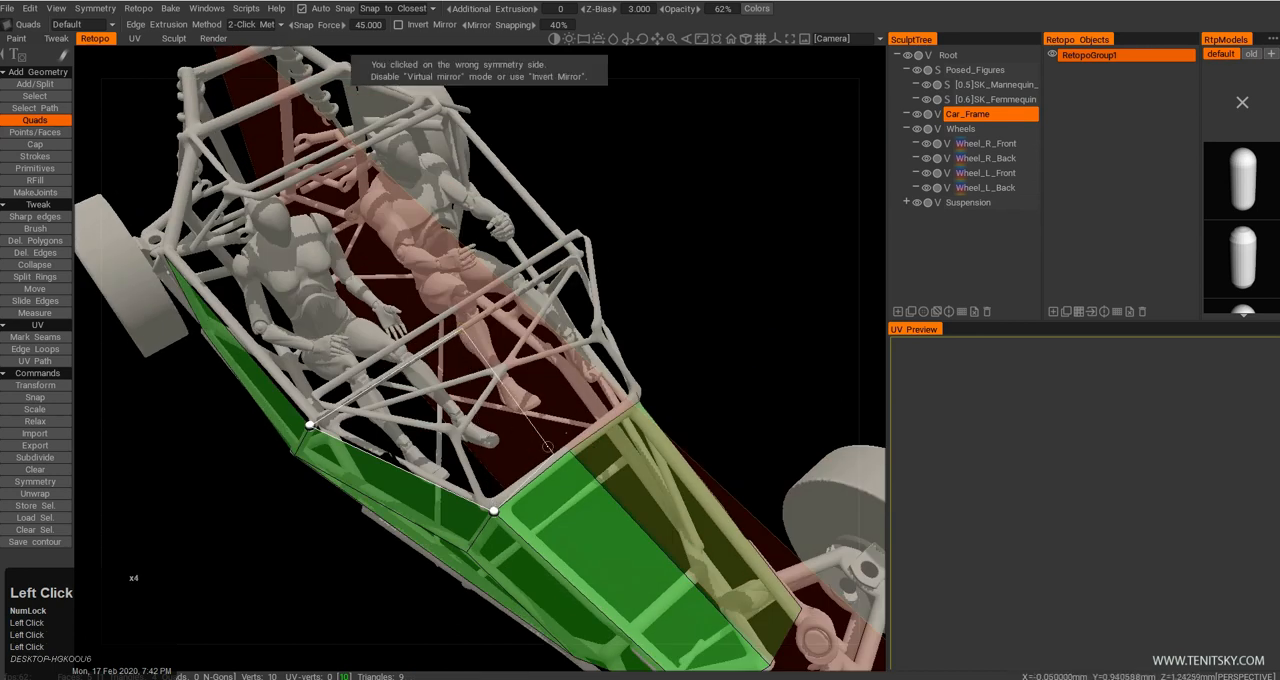
left_click(571, 448)
middle_click_drag(385, 375, 419, 332)
left_click_drag(419, 332, 450, 290)
middle_click_drag(450, 290, 487, 360)
left_click_drag(487, 360, 494, 346)
middle_click_drag(494, 346, 496, 362)
right_click_drag(496, 362, 512, 354)
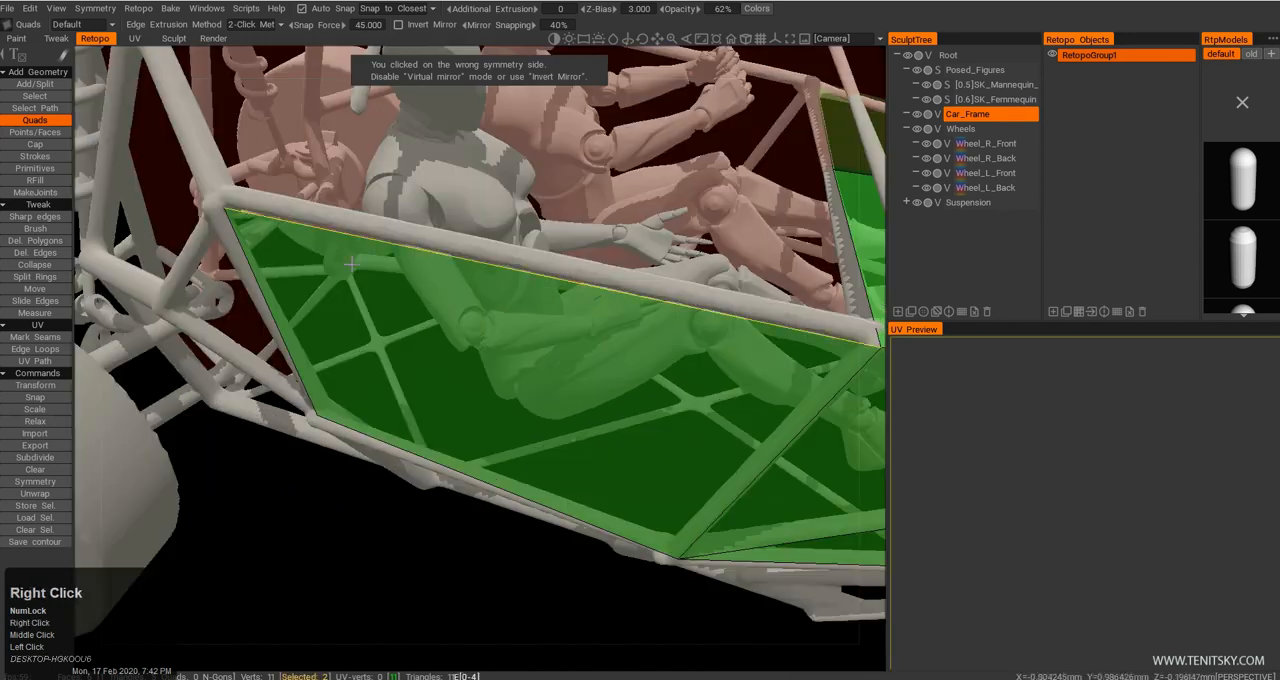
Split the rear cockpit side panel with a vertical edge near its rear end, using Points/Faces.
left_click(36, 133)
right_click_drag(400, 312, 428, 362, "alt")
left_click_drag(428, 362, 440, 350, "alt")
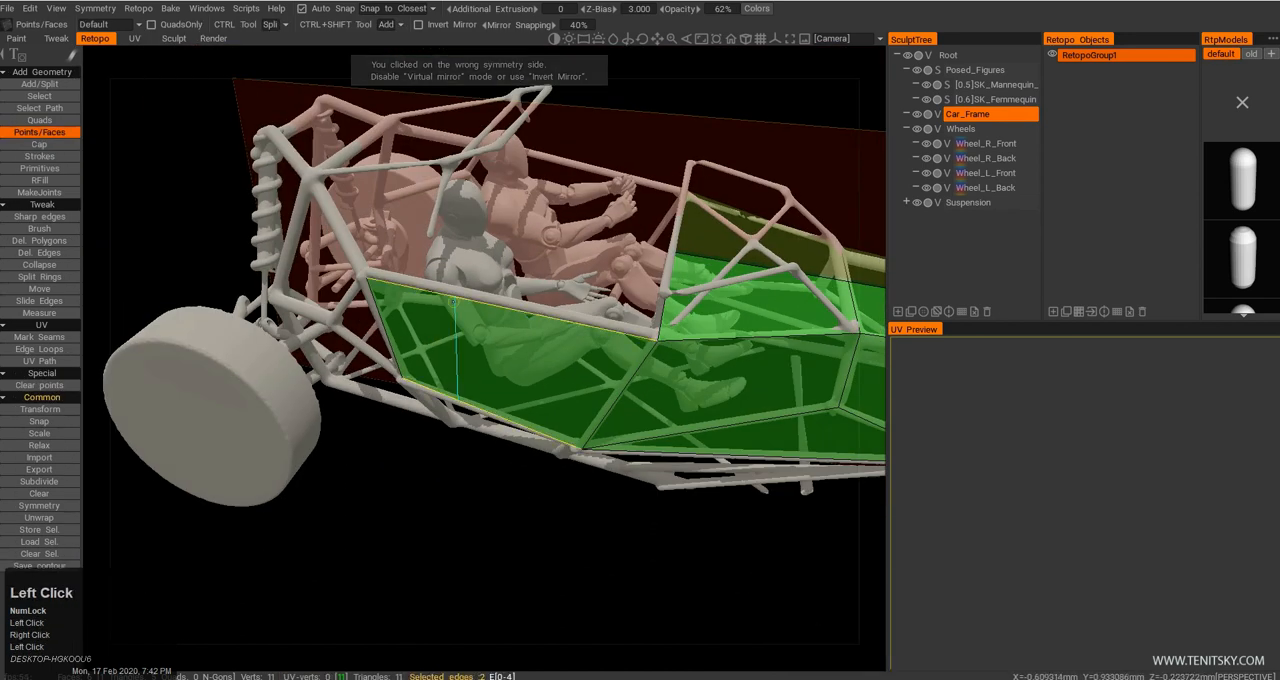
left_click(455, 345)
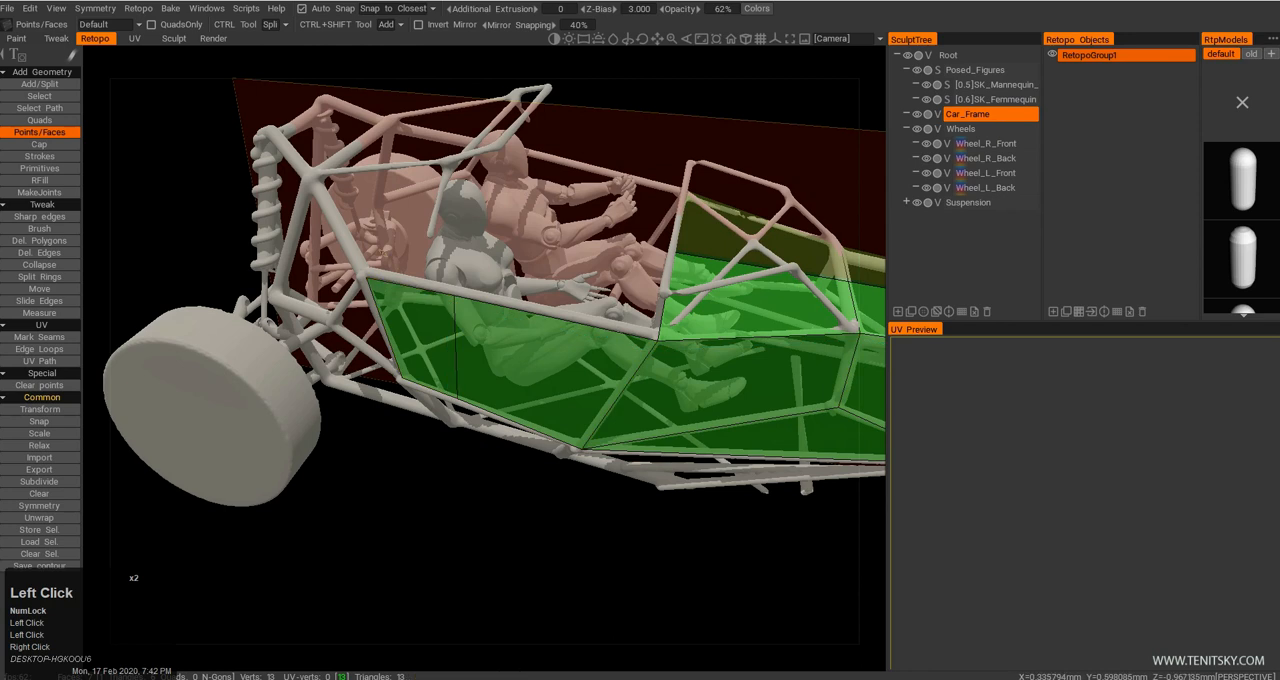
Extend a Quads face upward from the split rear segment's top edge to the side tube of the roof.
middle_click_drag(377, 254, 371, 276)
left_click_drag(371, 276, 370, 285, "alt")
left_click(39, 121)
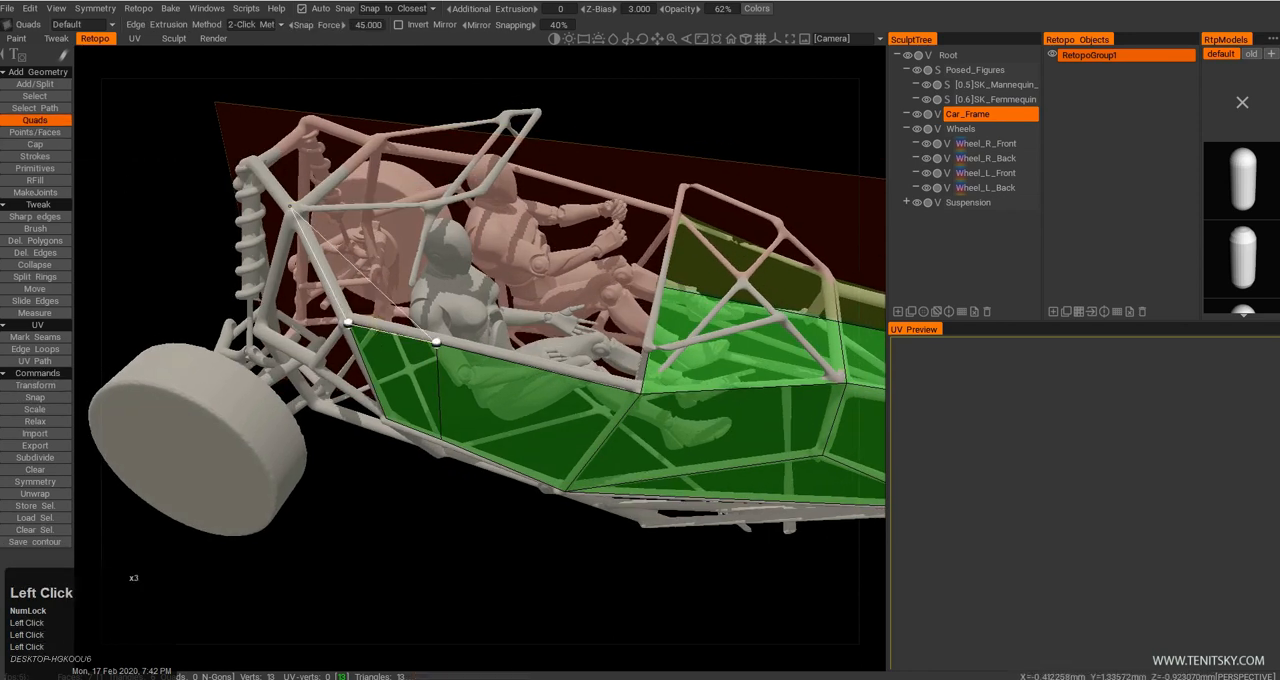
left_click(435, 204)
Extend Quads faces from the upper side panel across the roof to the symmetry plane and forward over the front roof opening.
left_click_drag(436, 205, 467, 292)
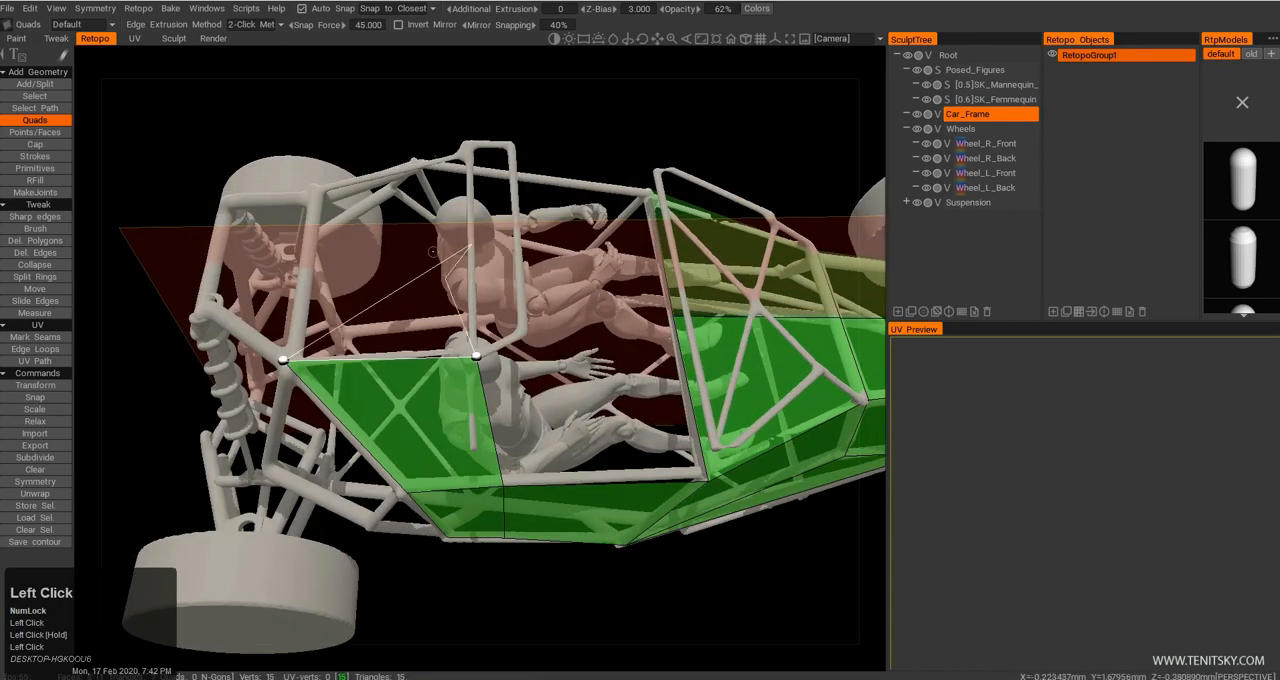
double_click(471, 244)
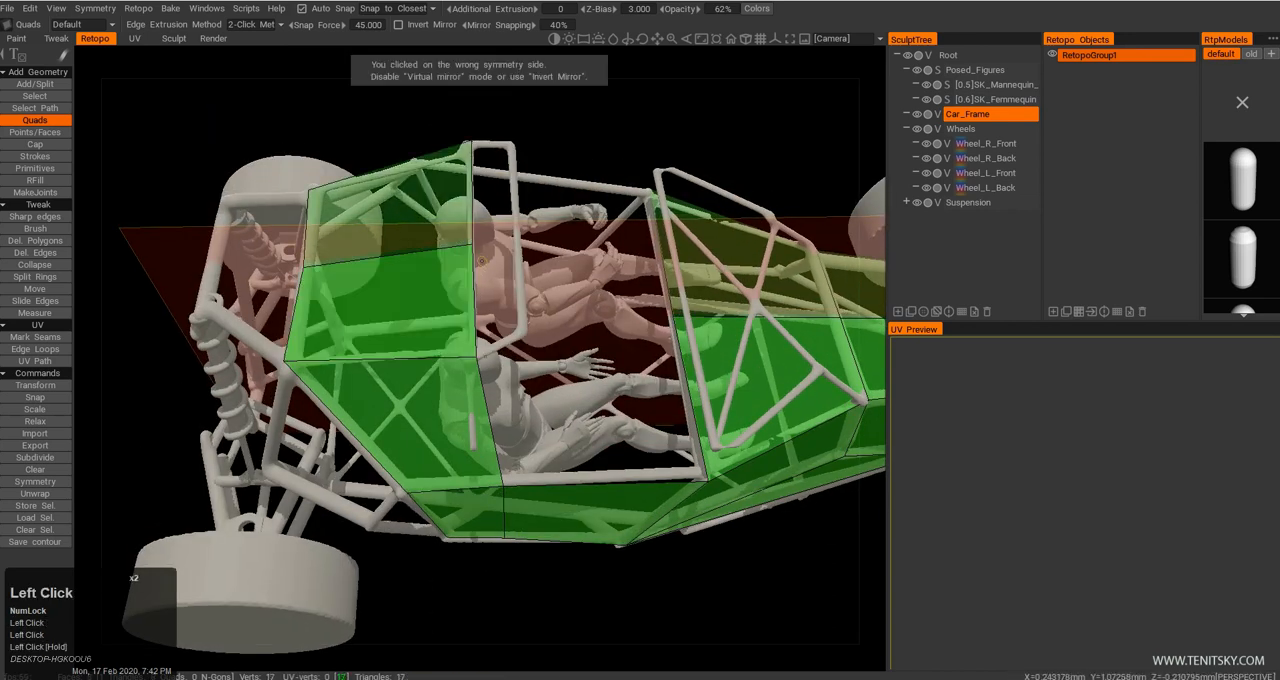
left_click(473, 258)
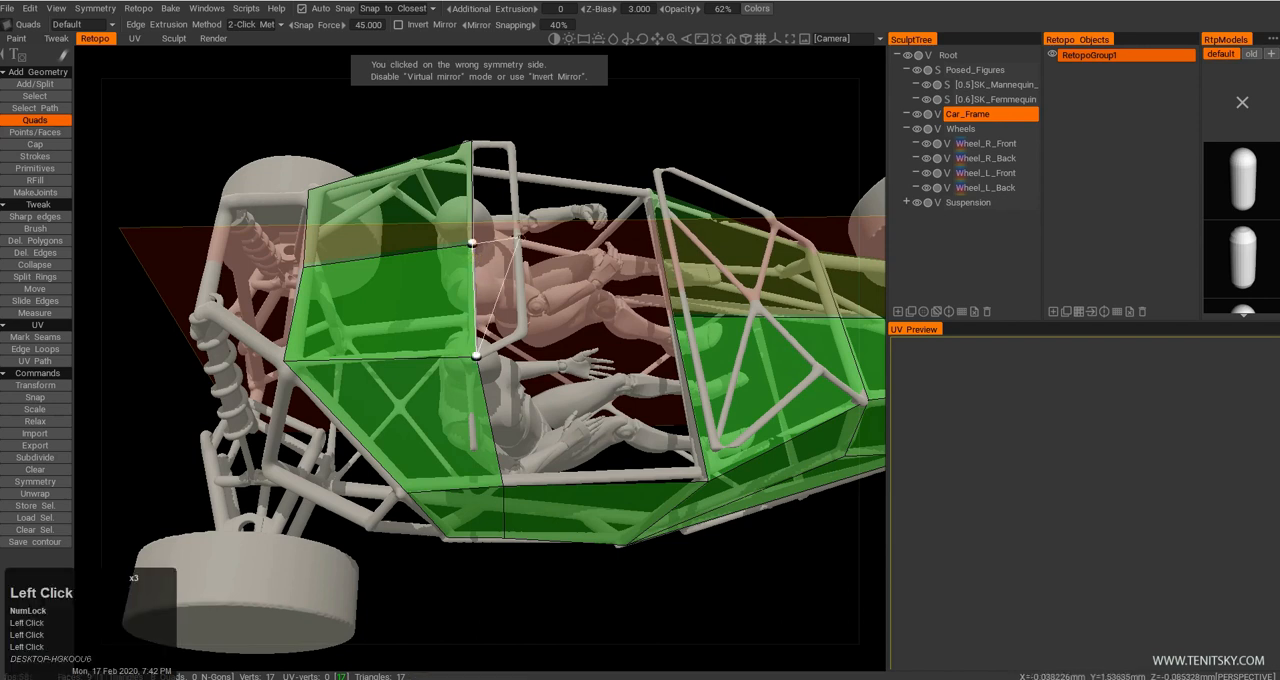
left_click(521, 325)
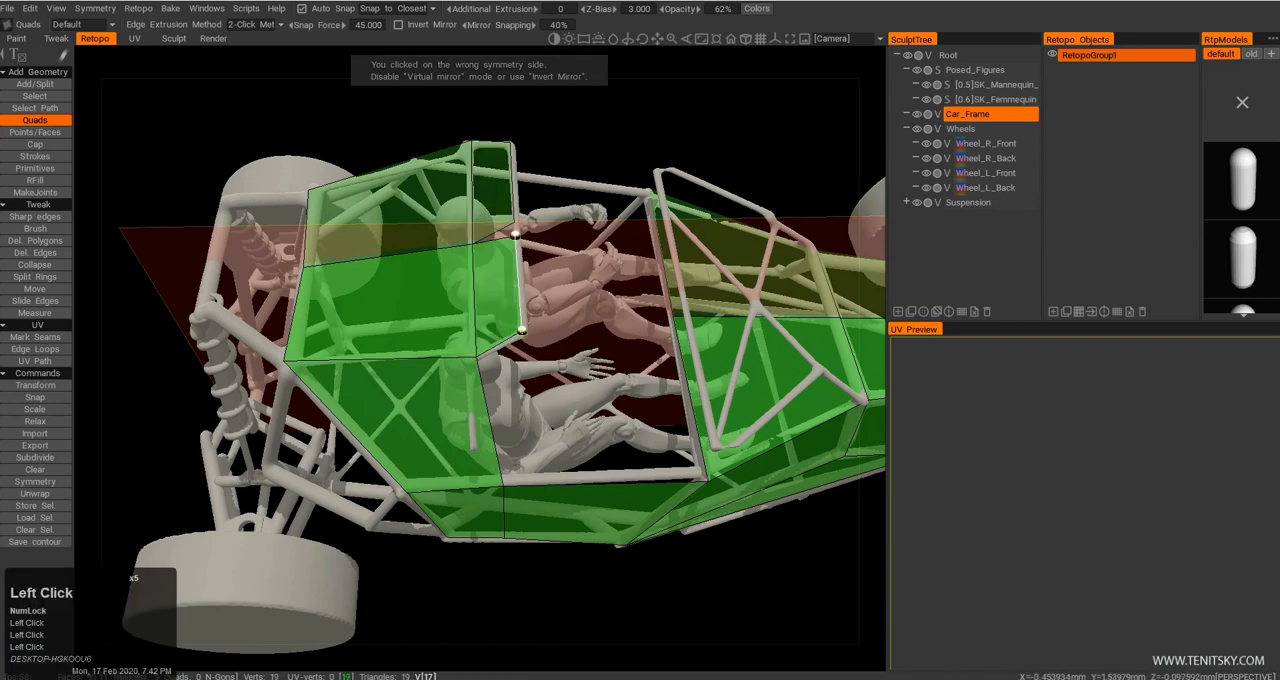
left_click_drag(667, 473, 625, 415)
right_click_drag(625, 415, 580, 400)
left_click_drag(580, 400, 563, 376)
right_click_drag(563, 375, 560, 372)
left_click_drag(560, 372, 564, 369)
middle_click_drag(548, 329, 512, 326)
left_click_drag(512, 326, 530, 312)
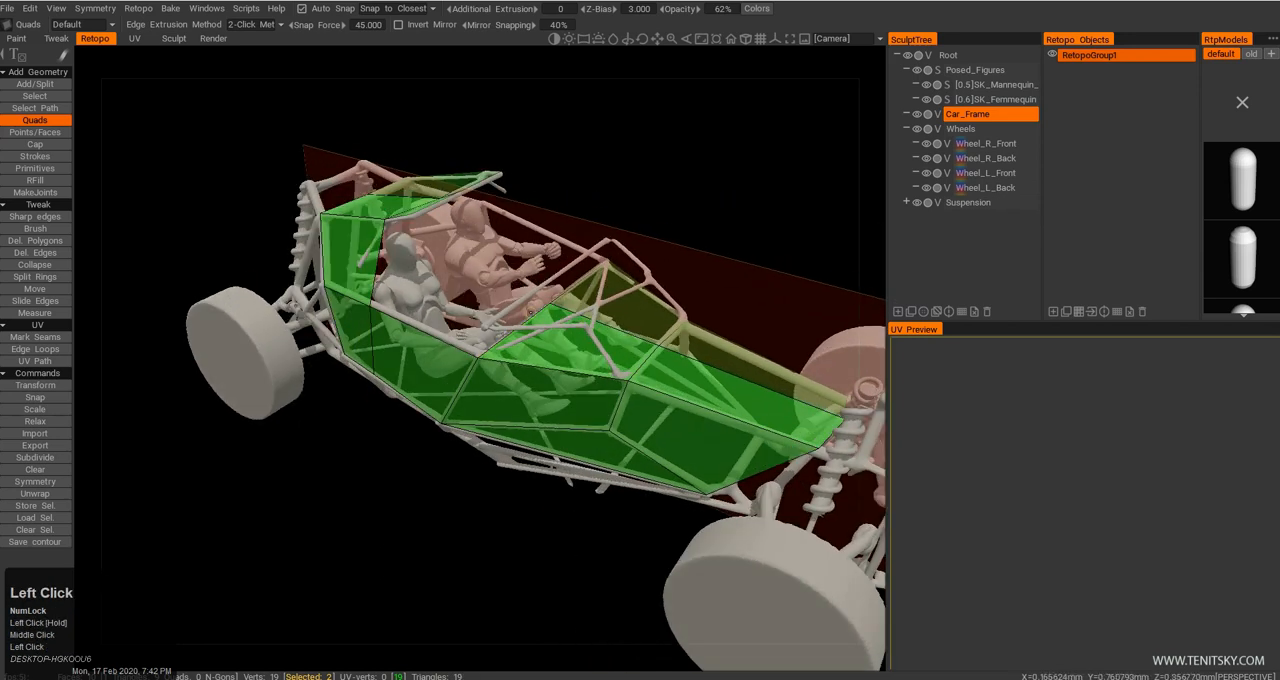
Apply the symmetry to all retopo layers so the body panels cover both halves of the car.
left_click(143, 12)
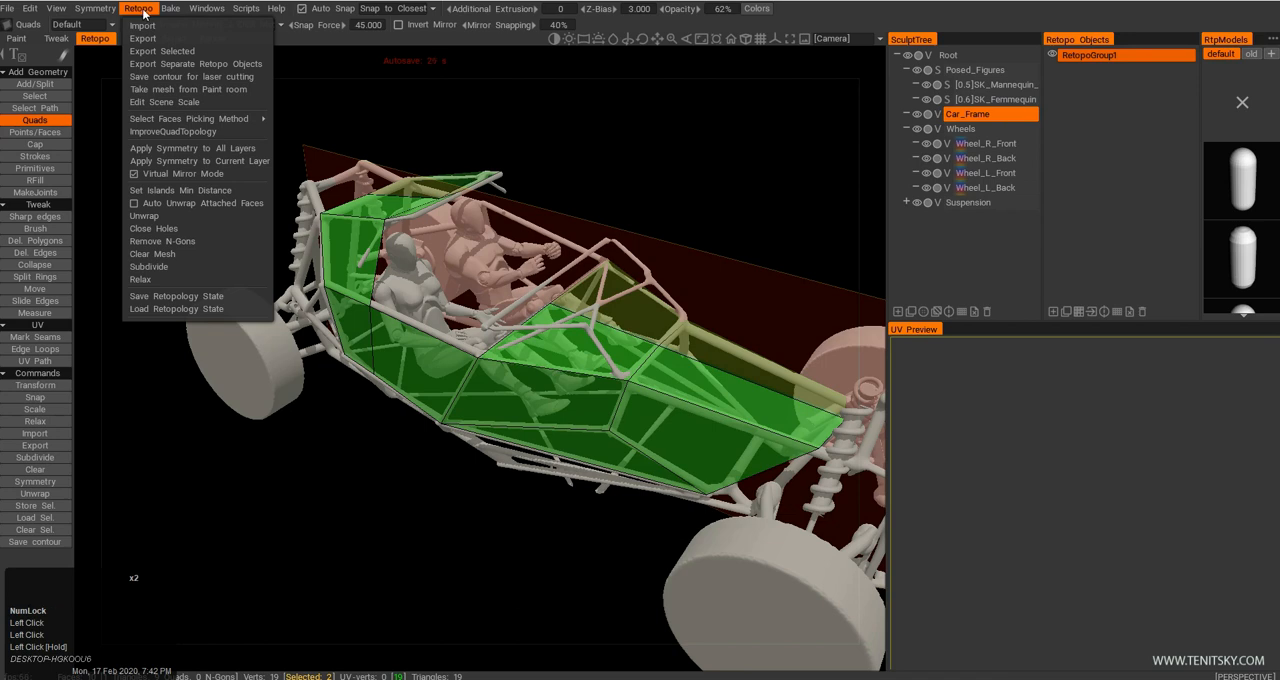
left_click(209, 150)
middle_click_drag(215, 157, 463, 262)
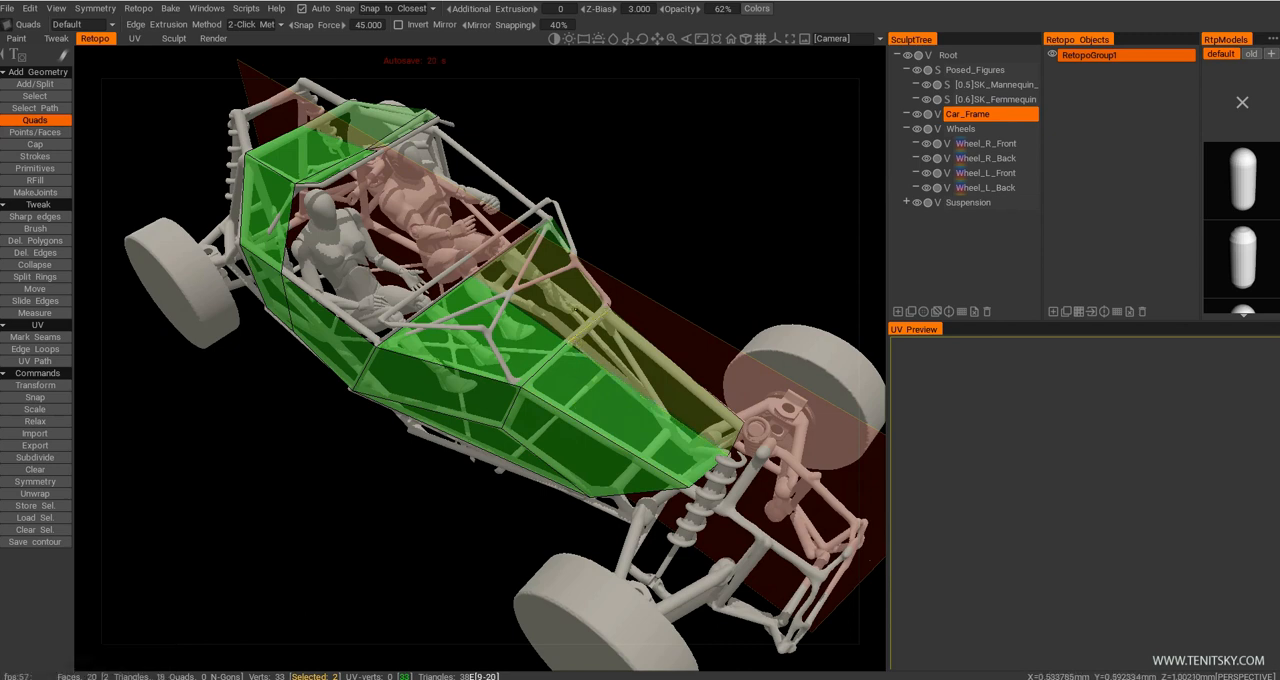
Switch to the Sculpt workspace and convert the retopo mesh into a sculpt mesh.
left_click(173, 38)
middle_click_drag(452, 241, 610, 200)
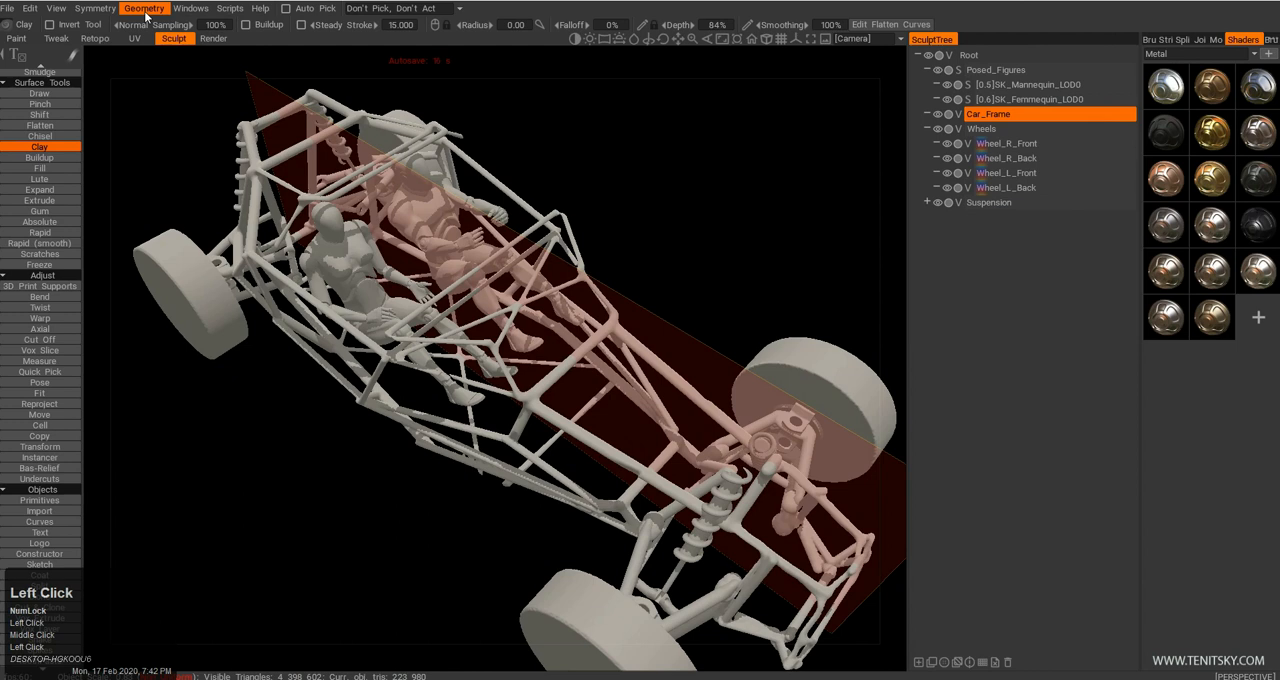
left_click(145, 9)
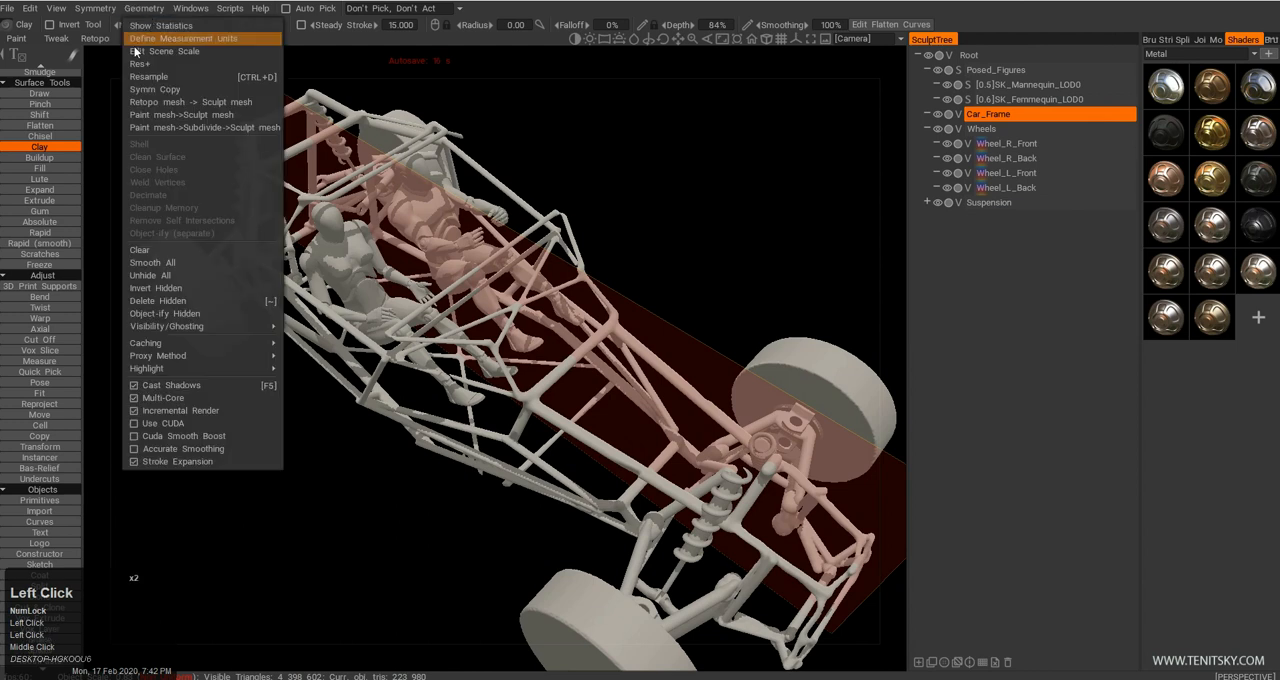
left_click(169, 102)
mouse_move(171, 128)
left_mouse_down()
mouse_move(452, 267)
mouse_move(430, 292)
left_mouse_up()
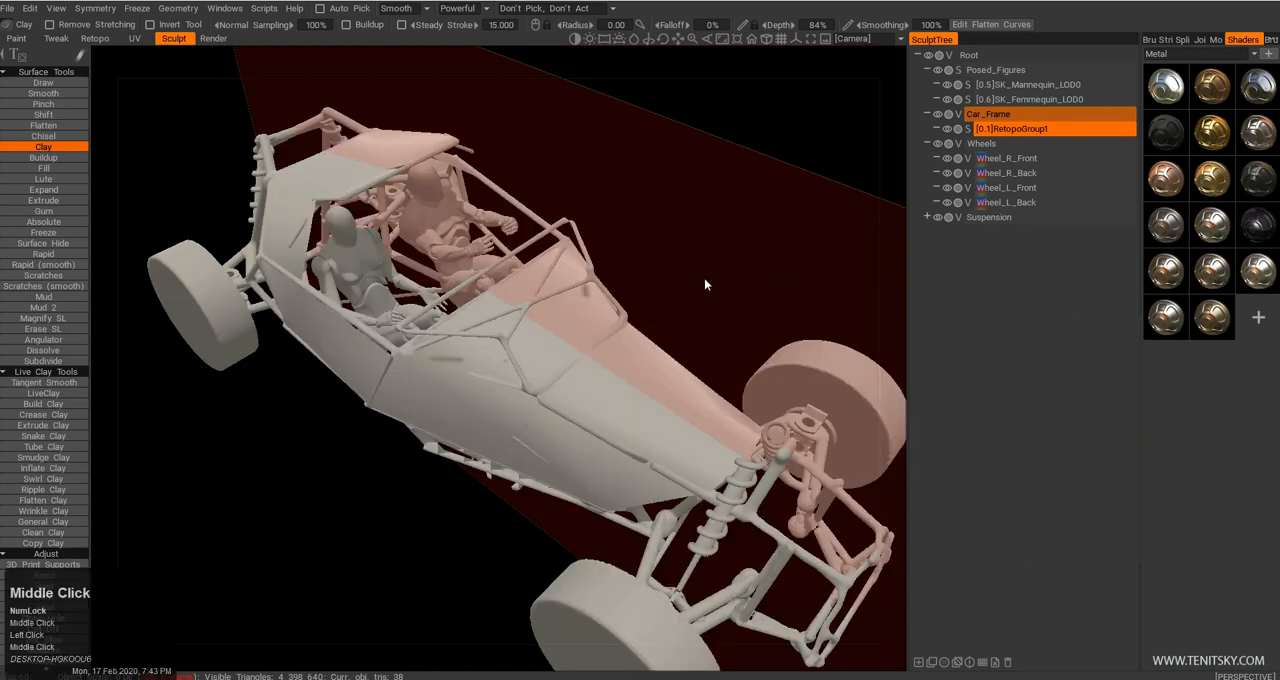
Examine the converted body panels from several sides to check how they fit the tubular frame.
left_click_drag(706, 286, 390, 170)
left_click_drag(286, 169, 331, 156)
left_click_drag(453, 414, 322, 348)
right_click_drag(322, 348, 388, 270)
middle_click_drag(388, 270, 380, 420)
left_click_drag(380, 420, 745, 400)
right_click_drag(745, 400, 695, 415)
left_click_drag(695, 415, 585, 358)
middle_click_drag(585, 358, 480, 365)
right_click_drag(480, 365, 707, 268)
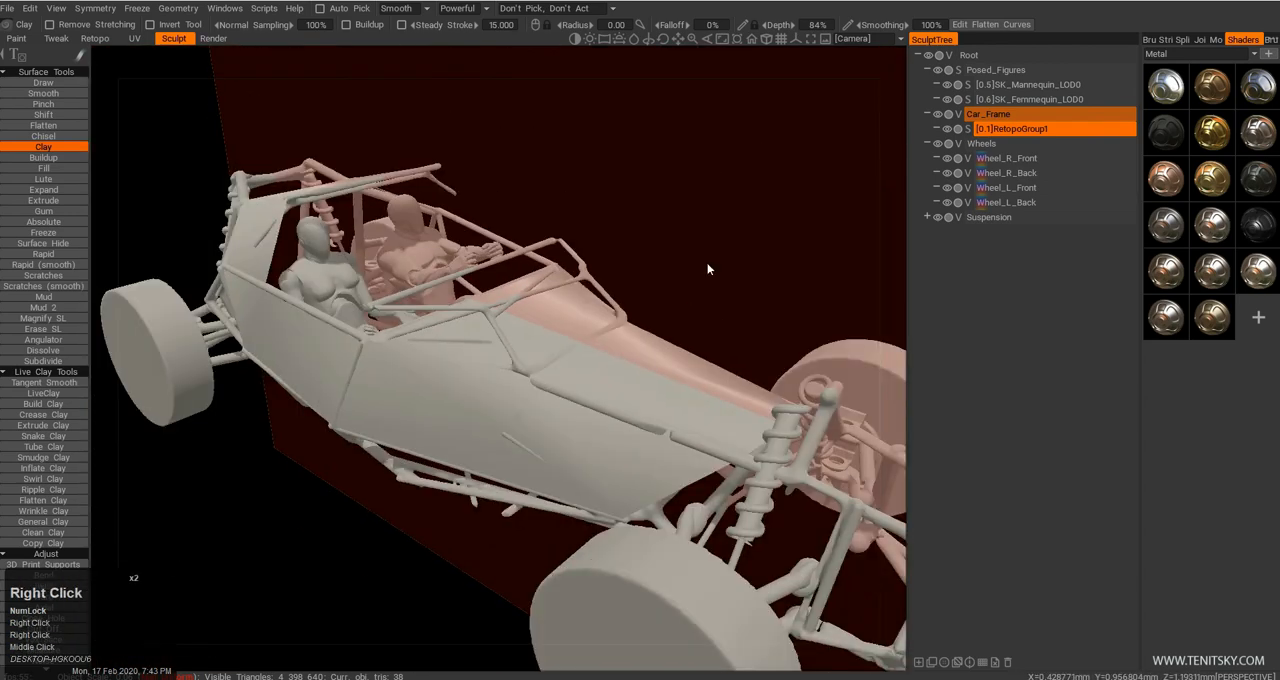
right_click_drag(810, 219, 776, 227)
mouse_move(776, 227)
left_mouse_down()
mouse_move(769, 258)
mouse_move(785, 240)
left_mouse_up()
Try to resample the RetopoGroup1 panel mesh at density factor 1.000 with Good quality, and undo it.
left_click(1013, 128)
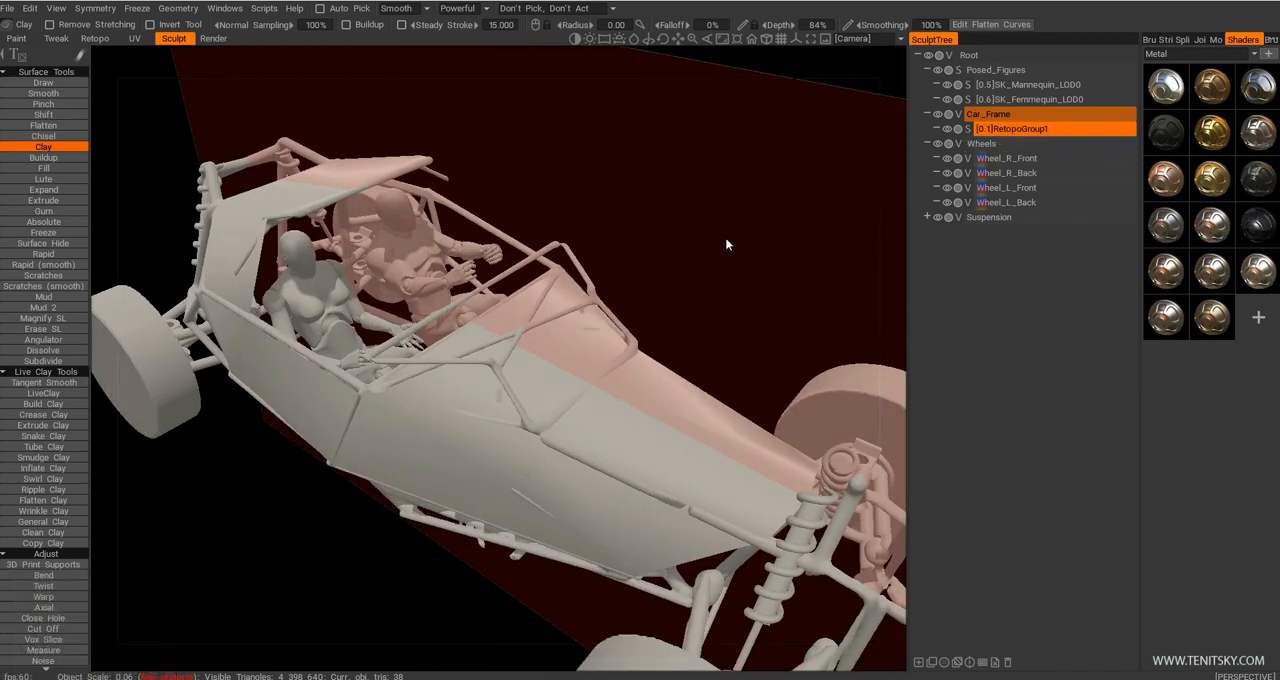
key("space")
left_click(483, 477)
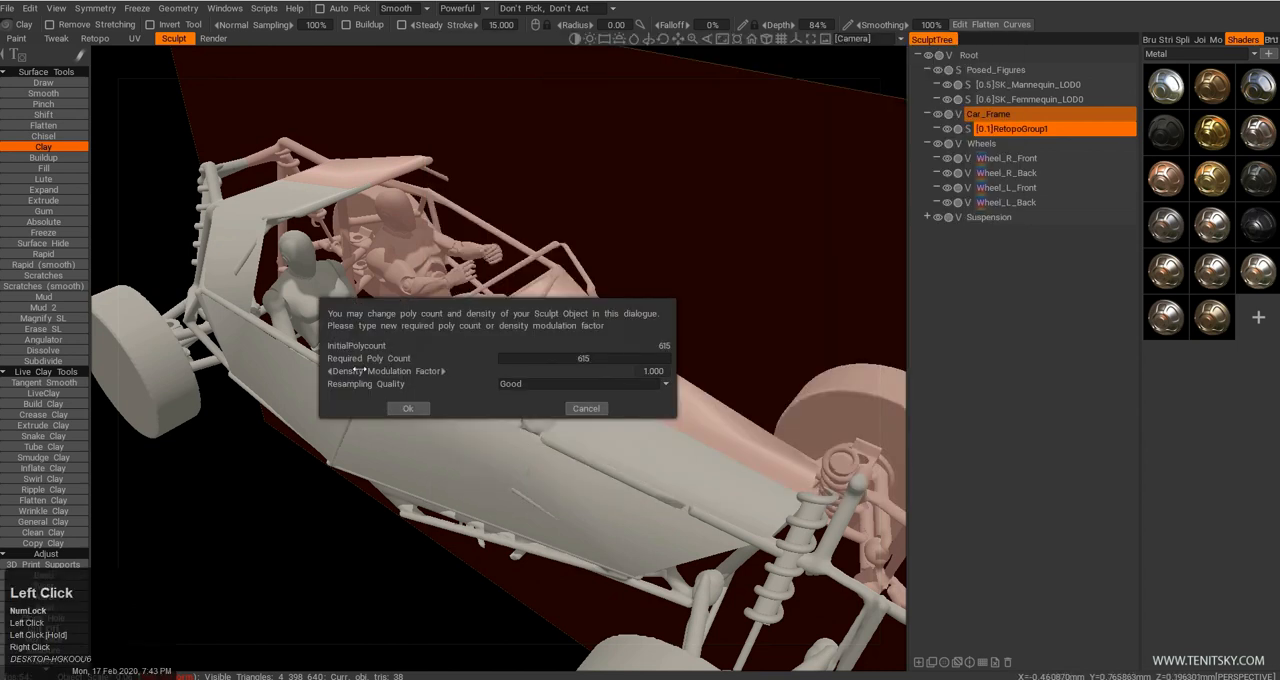
left_click(410, 409)
left_click_drag(532, 422, 560, 404)
key("ctrl+z")
left_click_drag(676, 241, 618, 266)
Try to thicken the RetopoGroup1 panel mesh with a wall thickness of 1.000.
right_click(1021, 128)
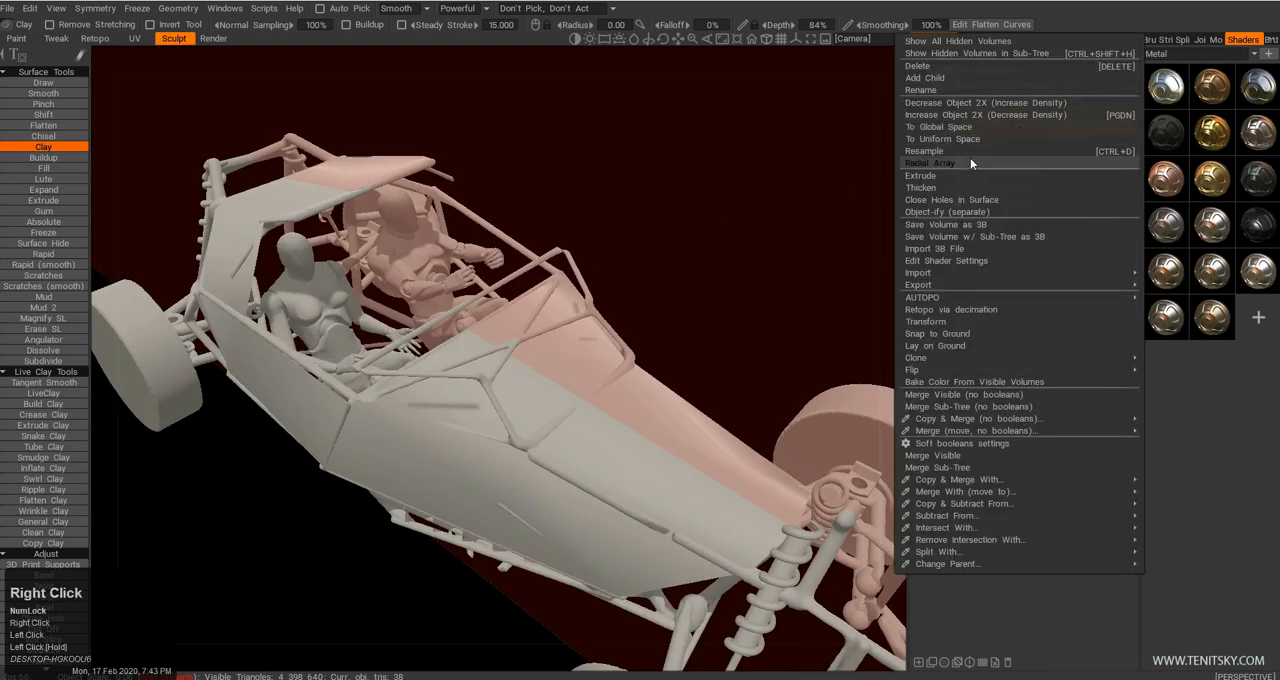
left_click(962, 186)
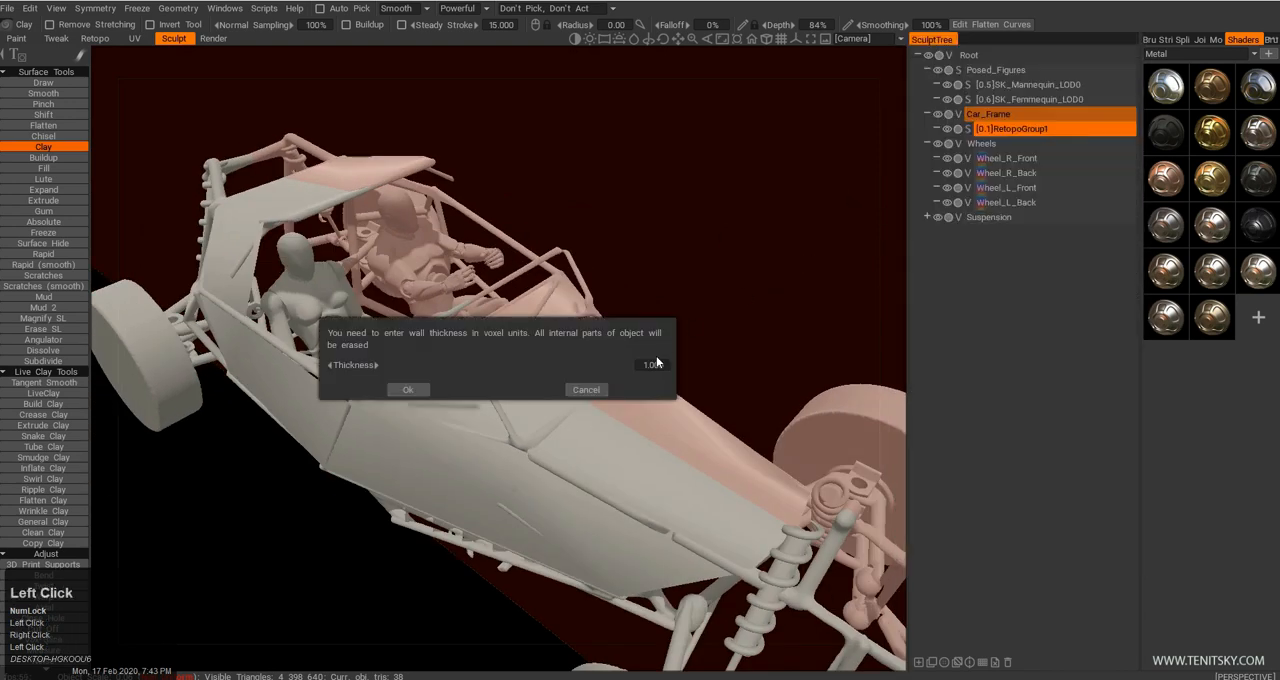
left_click(407, 390)
left_click_drag(407, 390, 611, 326)
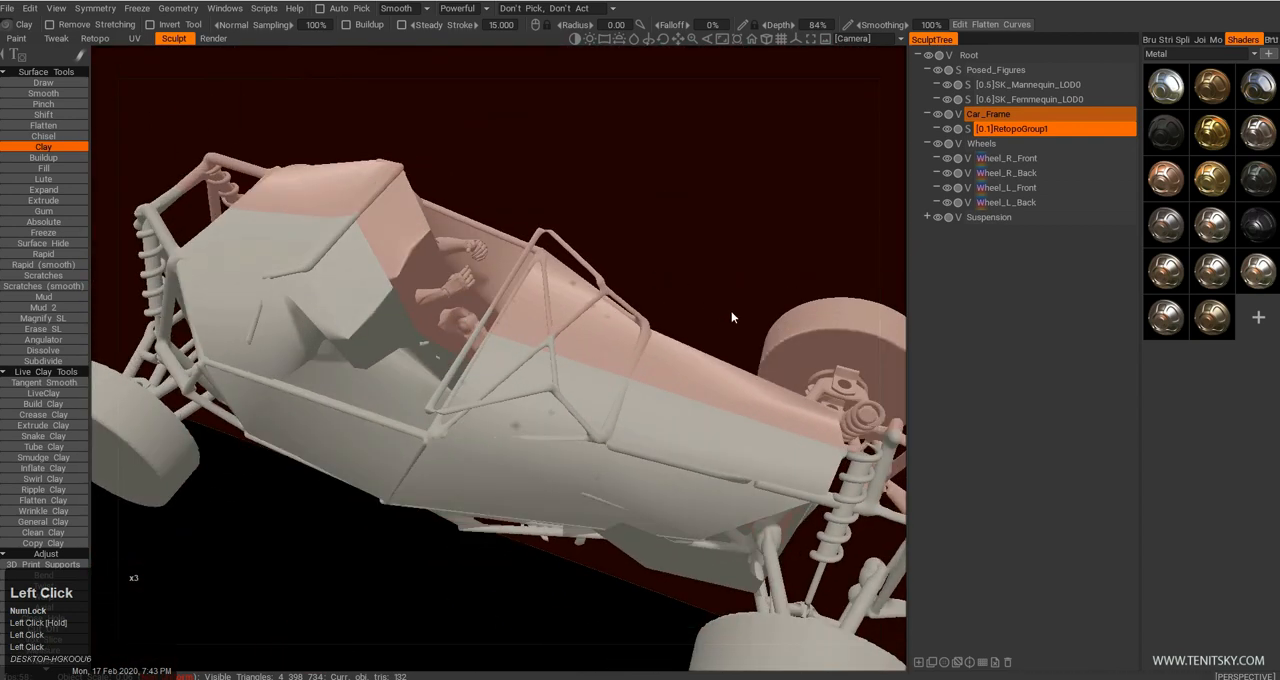
left_click_drag(868, 296, 859, 280)
middle_click_drag(871, 280, 657, 277)
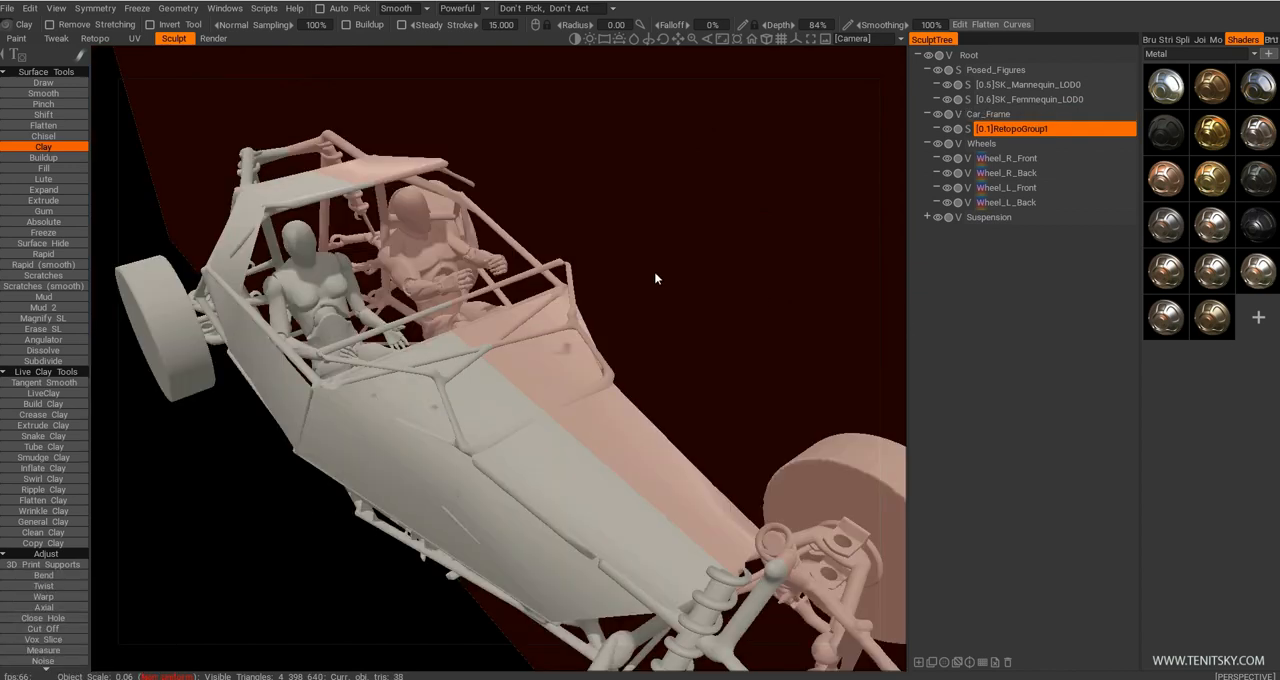
left_click_drag(626, 313, 656, 335)
Thicken the RetopoGroup1 panel mesh with a wall thickness of 0.02.
right_click(1004, 128)
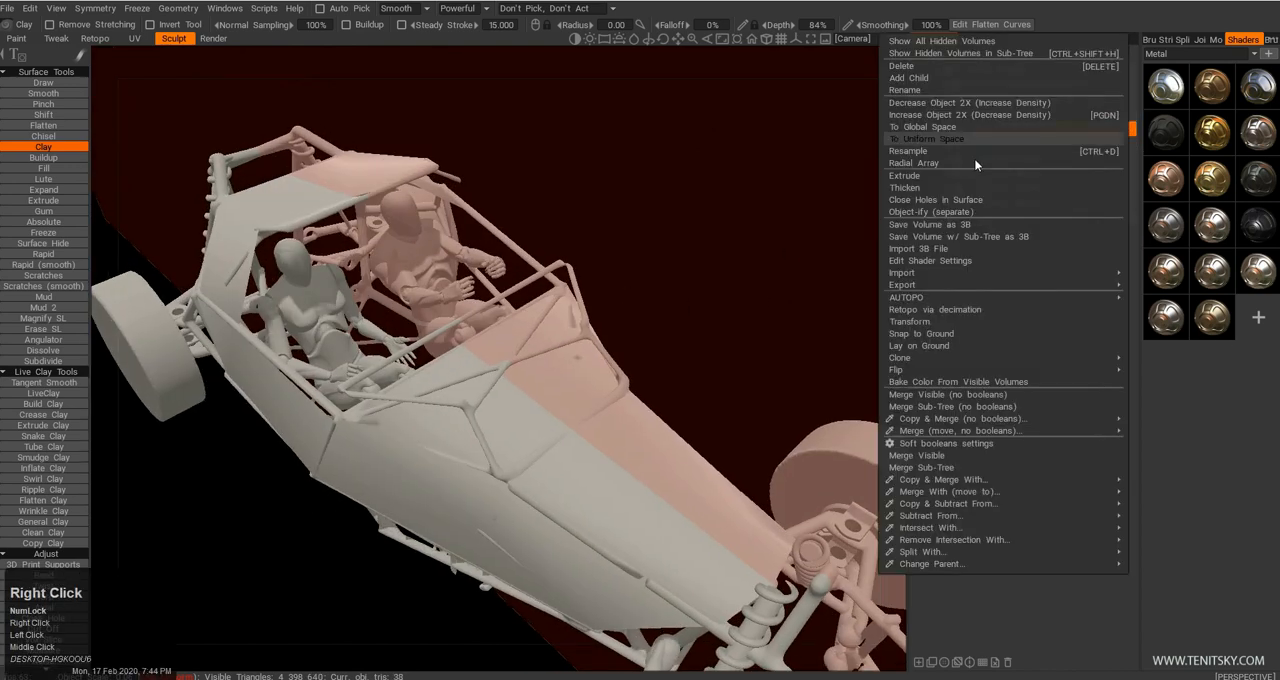
left_click(930, 187)
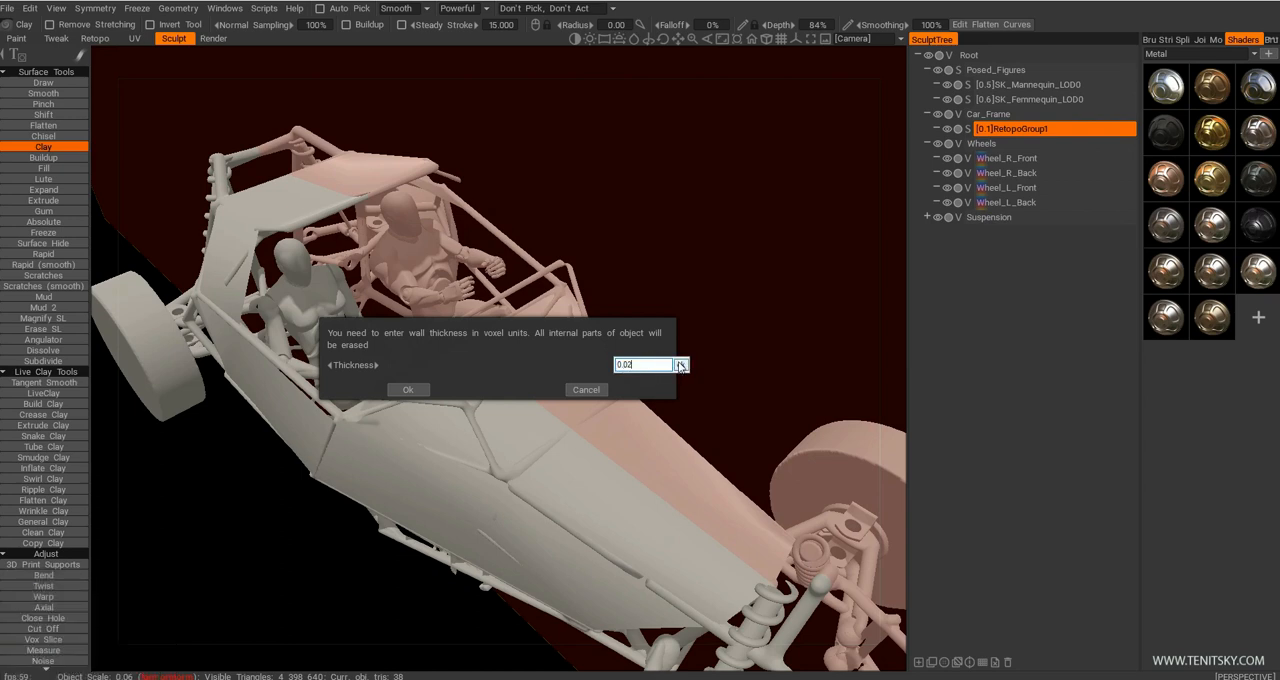
left_click(679, 365)
left_click(400, 390)
Examine the thickened panels around the cockpit, roof and hood.
right_click_drag(134, 577, 190, 540)
left_click_drag(400, 380, 439, 344)
right_click_drag(439, 344, 400, 312)
left_click_drag(400, 312, 476, 277)
middle_click_drag(476, 277, 478, 275)
right_click_drag(478, 275, 484, 272)
left_click_drag(484, 272, 494, 280)
middle_click_drag(494, 280, 517, 288)
left_click_drag(517, 288, 524, 287)
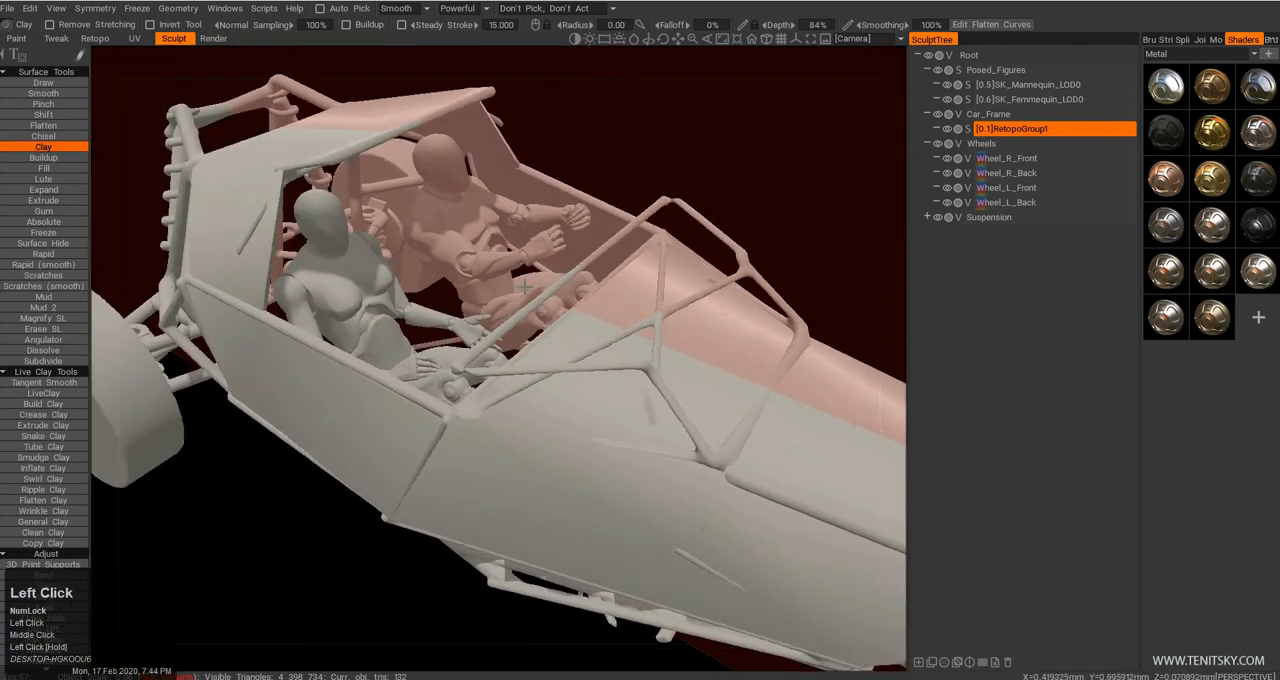
left_click_drag(725, 262, 651, 245)
Resample the thickened panel mesh to 190,904 polygons with Good resampling quality.
key("space")
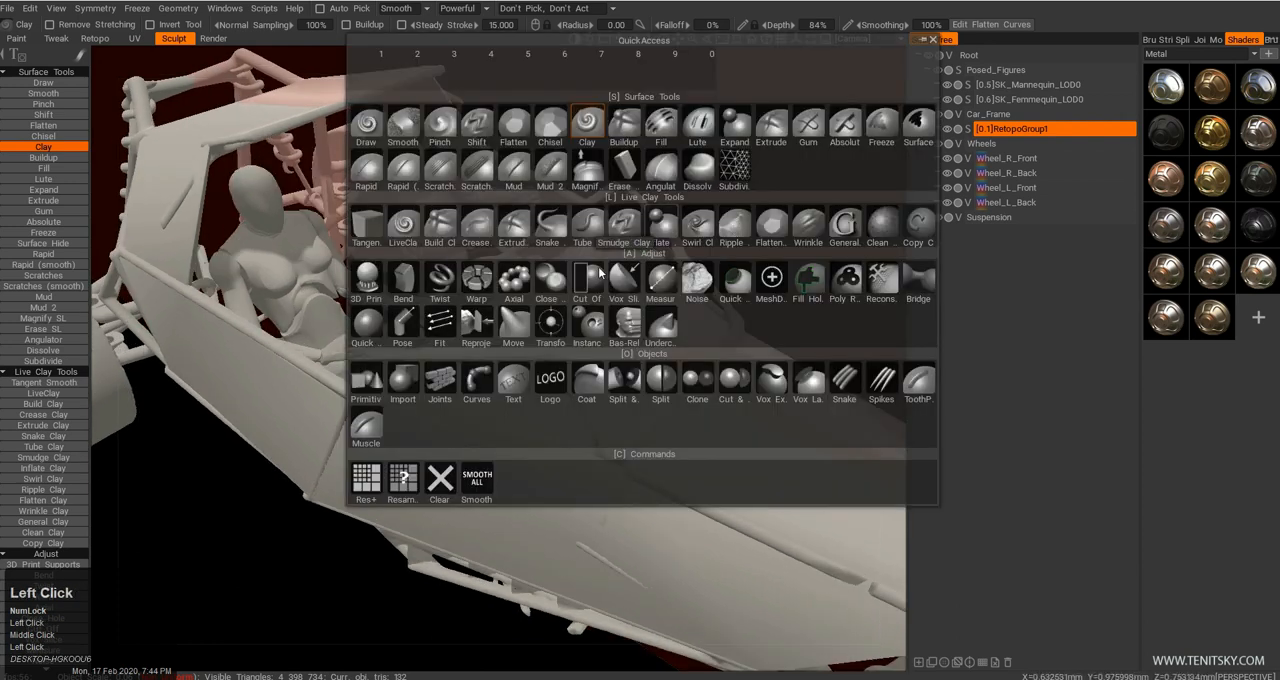
left_click(402, 478)
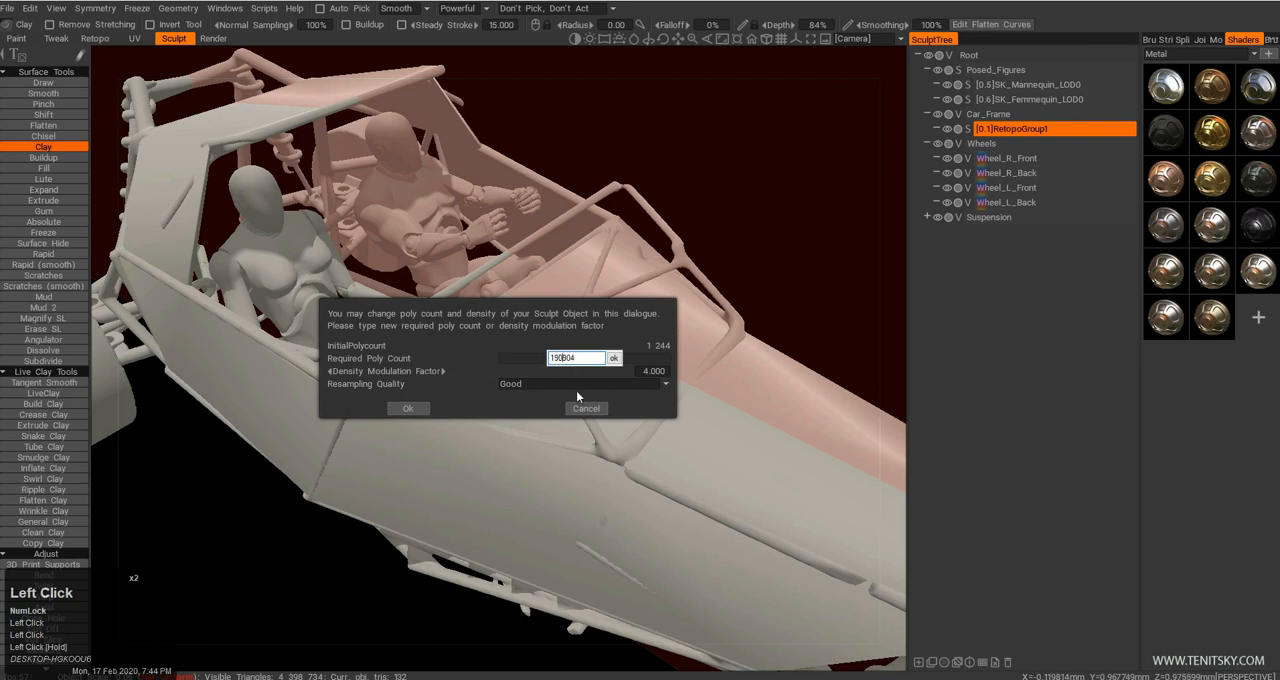
left_click(416, 405)
Examine the surface of the resampled panels along the car's sides and from the front.
left_click_drag(490, 403, 607, 422, "alt")
right_click_drag(607, 422, 585, 385, "alt")
left_click_drag(585, 385, 491, 348, "alt")
right_click_drag(491, 348, 443, 388, "alt")
left_click_drag(443, 388, 271, 361, "alt")
right_click_drag(271, 361, 330, 300, "alt")
middle_click_drag(440, 350, 610, 375, "alt")
left_click_drag(610, 375, 600, 391, "alt")
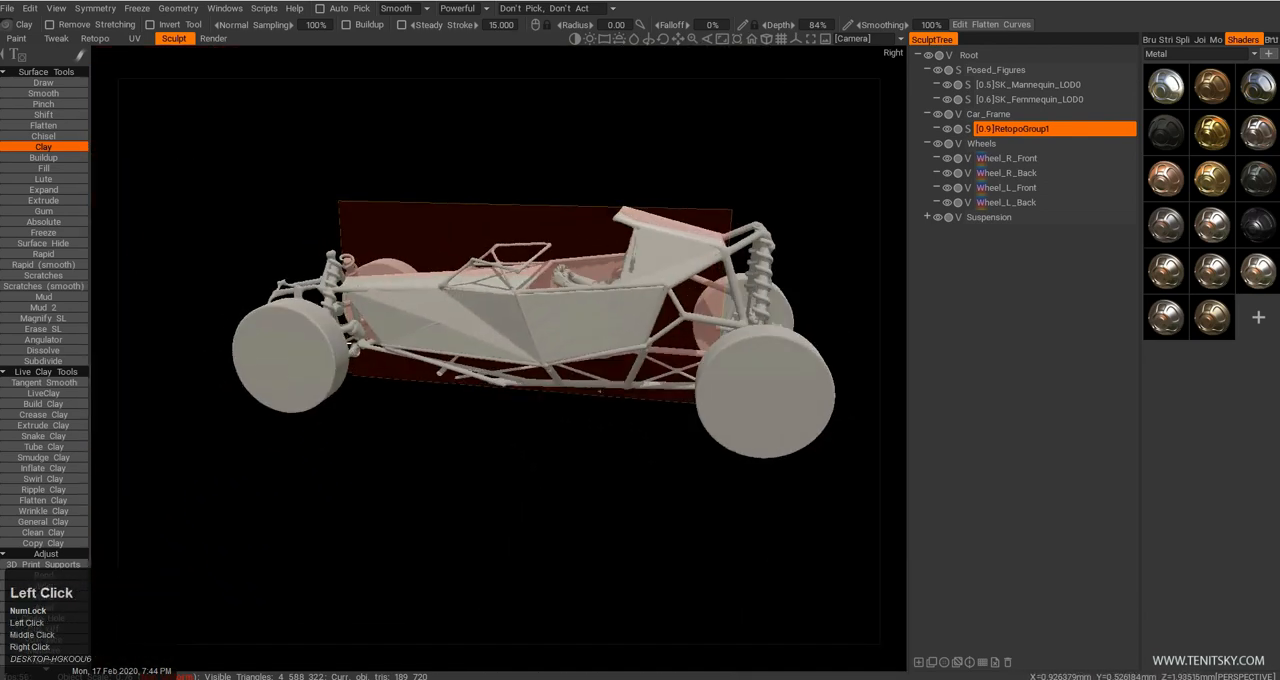
right_click_drag(600, 391, 555, 410, "alt")
left_click_drag(555, 410, 770, 376, "alt")
middle_click_drag(770, 376, 695, 388, "alt")
left_click_drag(695, 388, 815, 362, "alt")
middle_click_drag(815, 362, 630, 335, "alt")
left_click_drag(630, 335, 648, 343, "alt")
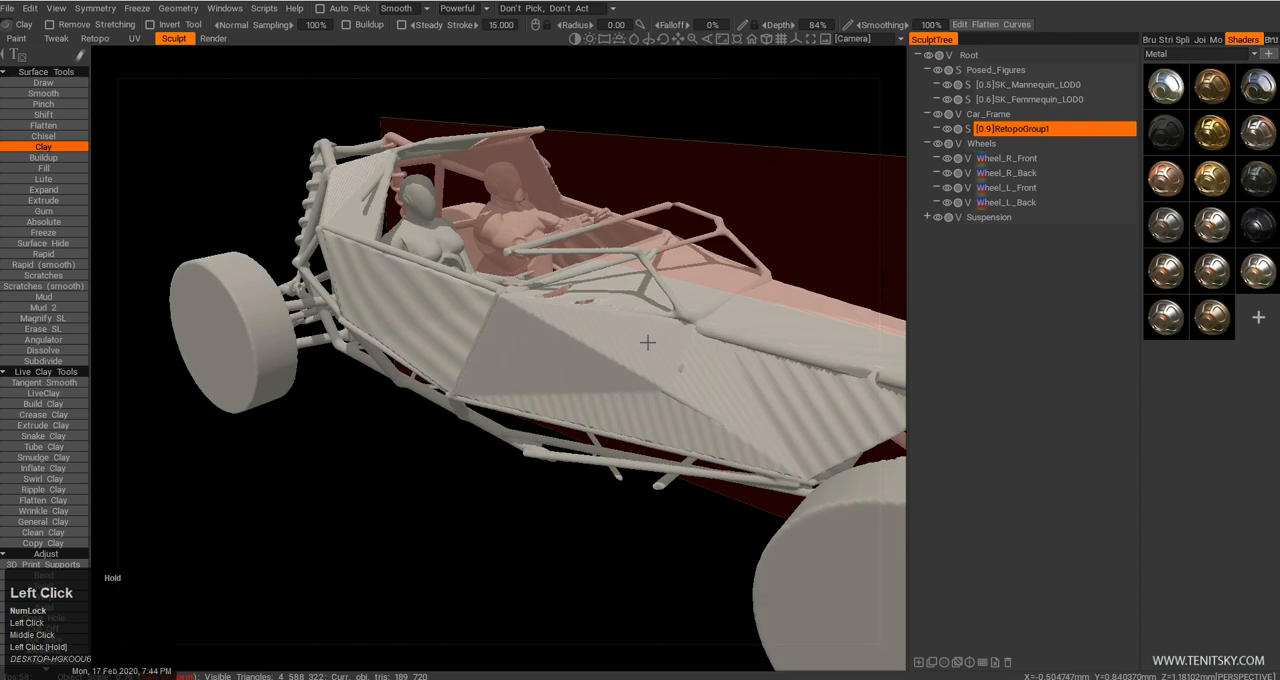
Smooth the entire panel mesh several times at smoothing degree 1.000, keeping sharp edges from boolean operations.
key("Return")
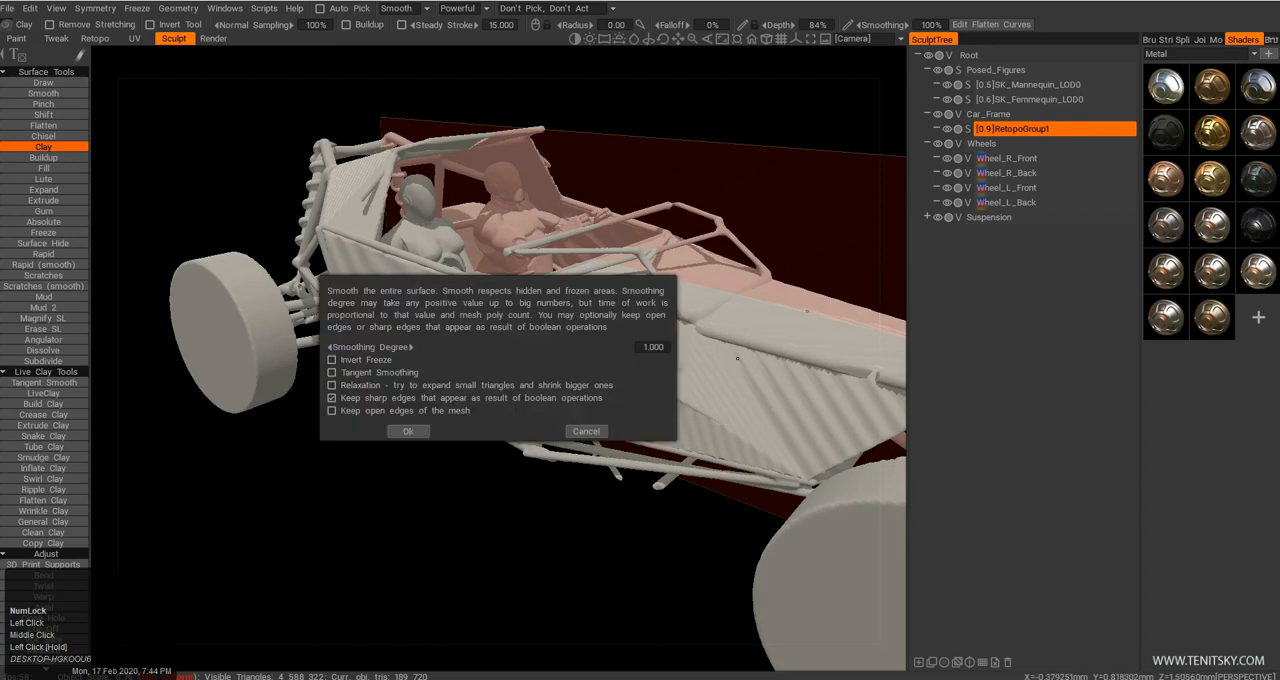
left_click(410, 430)
left_click_drag(680, 372, 550, 376, "alt")
key("Return")
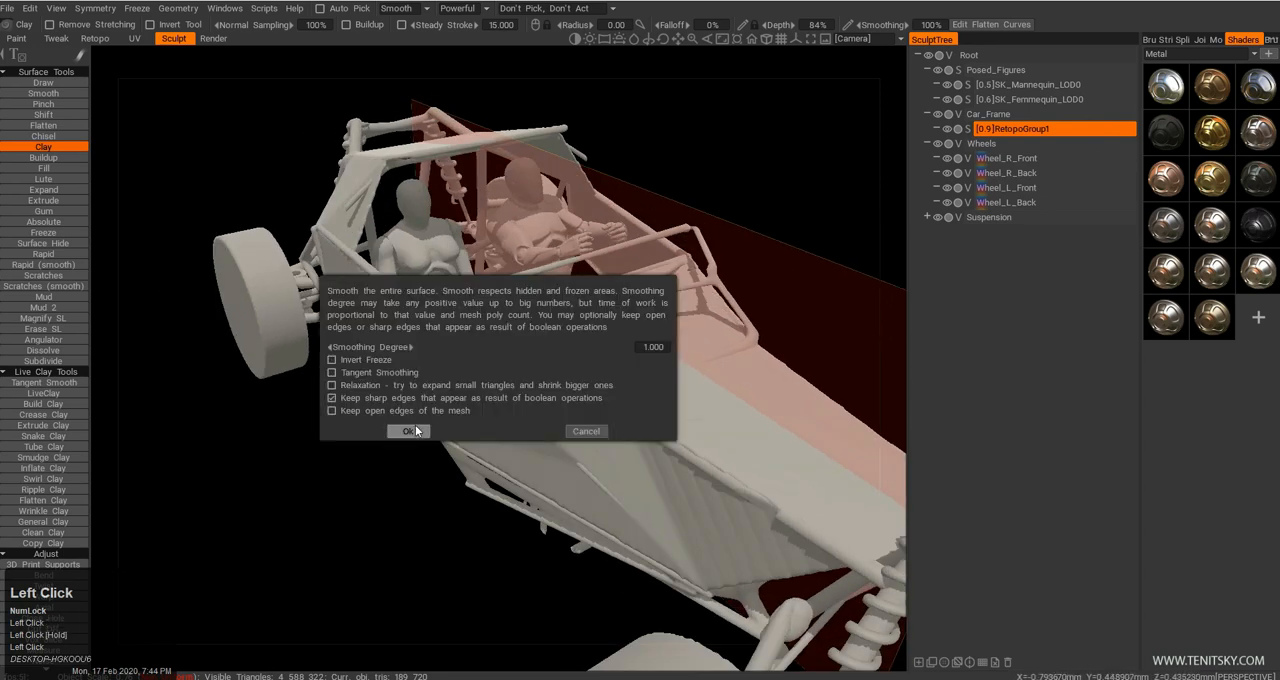
left_click(410, 430)
key("Return")
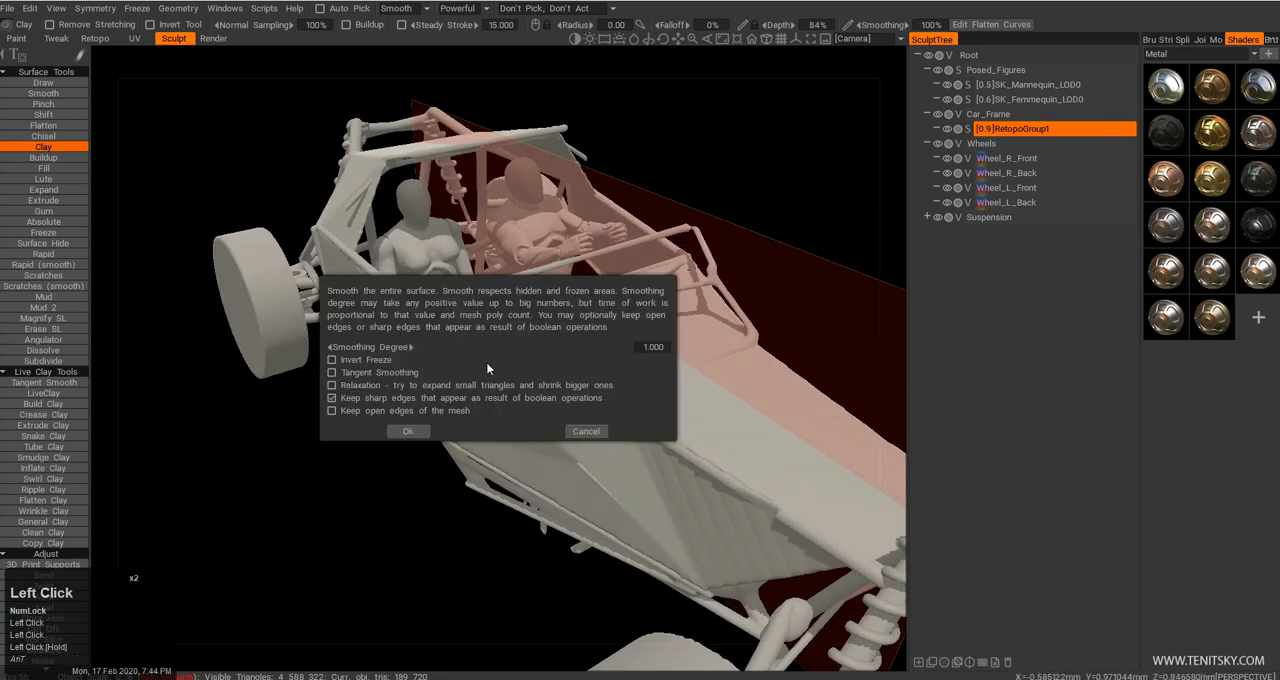
left_click(408, 431)
mouse_move(605, 403)
left_mouse_down()
mouse_move(669, 400)
mouse_move(669, 366)
mouse_move(660, 395)
left_mouse_up()
Try different Metal shaders on the body panels and compare them from several angles.
left_click(1211, 145)
left_click_drag(712, 236, 440, 232)
right_click_drag(440, 232, 426, 254)
middle_click_drag(426, 254, 420, 248)
right_click_drag(421, 255, 421, 258)
left_click_drag(421, 258, 742, 343)
middle_click_drag(742, 343, 604, 325)
left_click(1183, 184)
left_click_drag(681, 307, 640, 215)
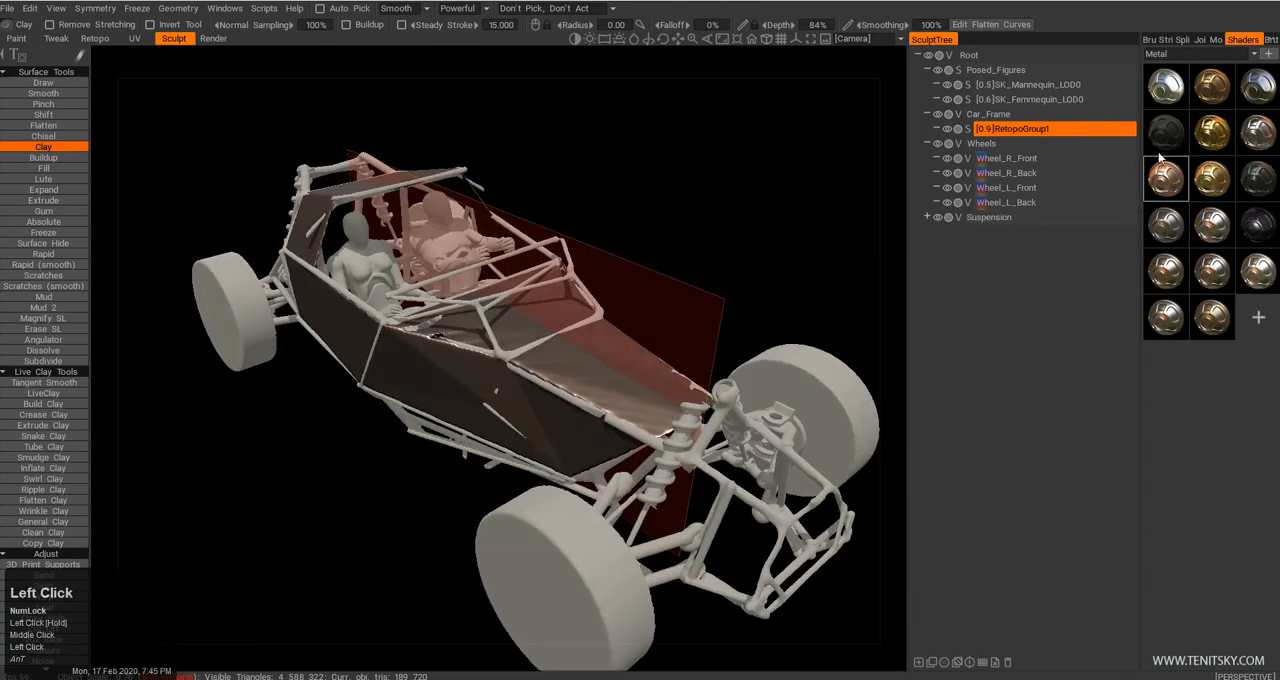
Switch the shader library to Polymer, try an orange shader on the body panels, and assign the beige one.
left_click(1198, 56)
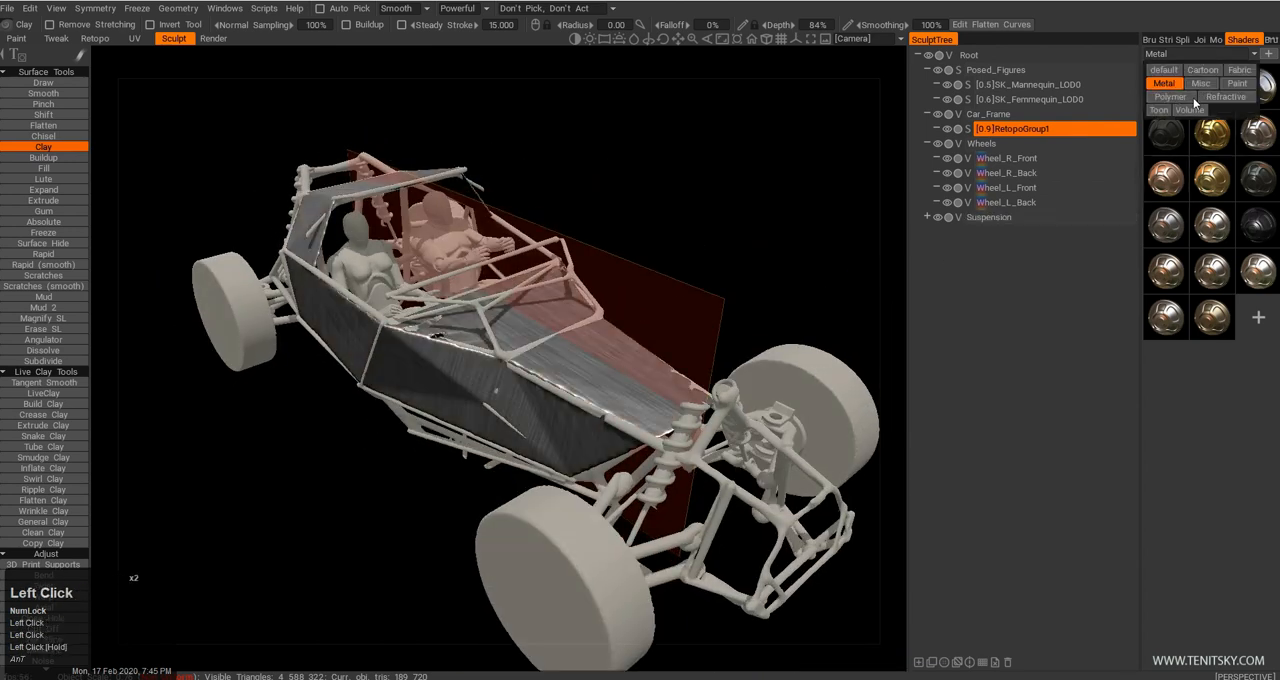
left_click(1187, 97)
left_click(1173, 148)
left_click_drag(715, 250, 1128, 294)
left_click(1164, 412)
left_click_drag(811, 266, 730, 262)
left_click(1211, 317)
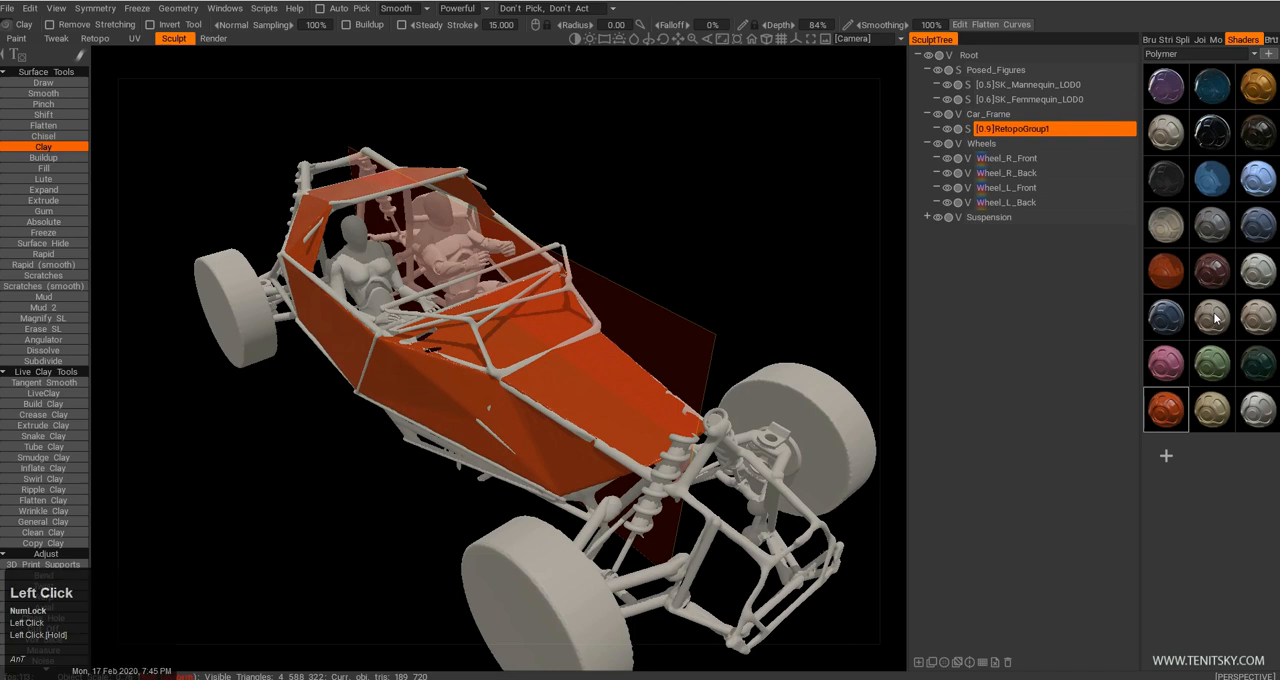
middle_click_drag(749, 300, 713, 296)
right_click_drag(713, 295, 690, 250)
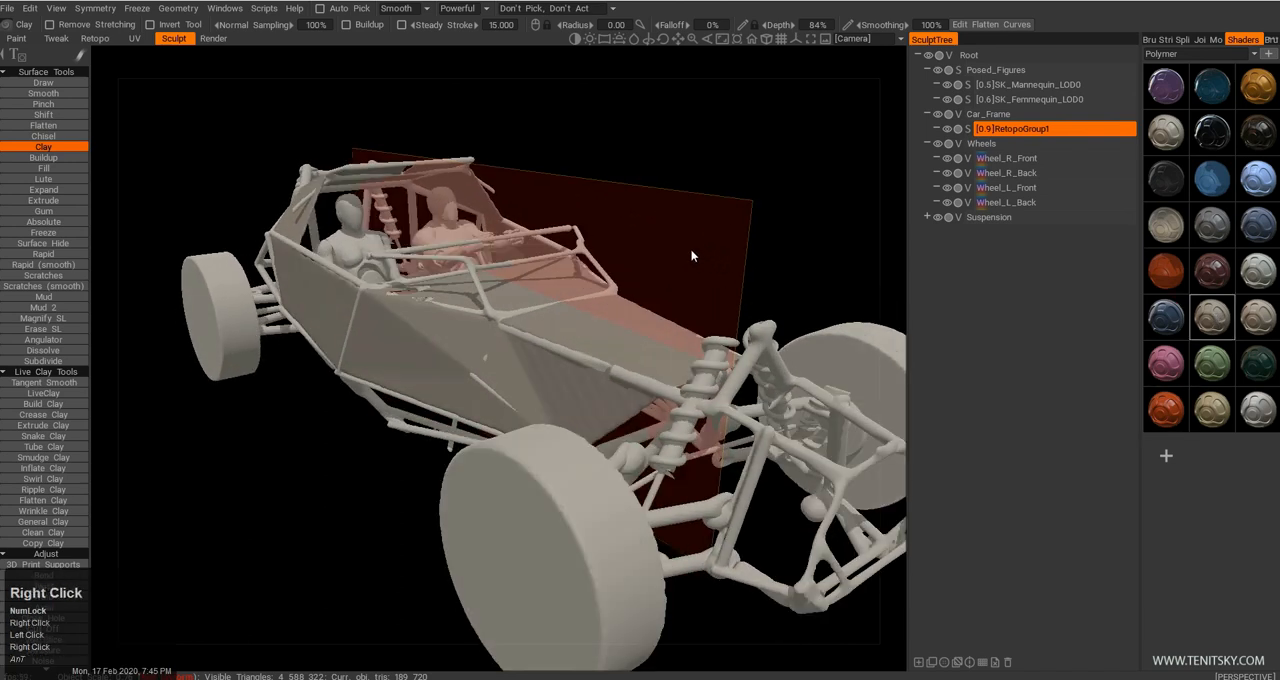
Select the Wheel_R_Front object and show it in an orthographic side view.
middle_click_drag(690, 250, 655, 228)
left_click_drag(655, 228, 830, 383)
middle_click_drag(694, 407, 652, 455)
right_click_drag(652, 455, 619, 405)
left_click_drag(619, 405, 603, 396)
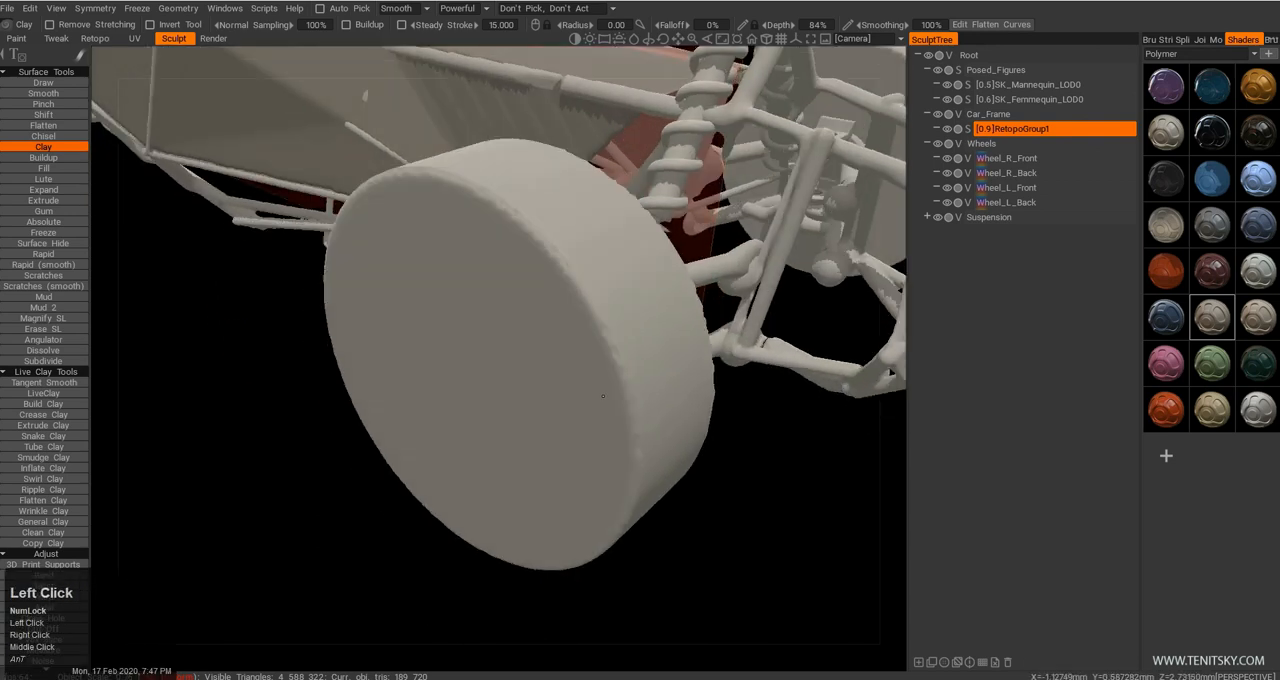
key("h")
right_click_drag(603, 396, 612, 436)
left_click_drag(612, 436, 598, 420)
middle_click_drag(598, 420, 572, 455)
mouse_move(572, 455)
left_mouse_down()
mouse_move(508, 457)
mouse_move(480, 423)
mouse_move(634, 411)
left_mouse_up()
left_click_drag(742, 452, 720, 428)
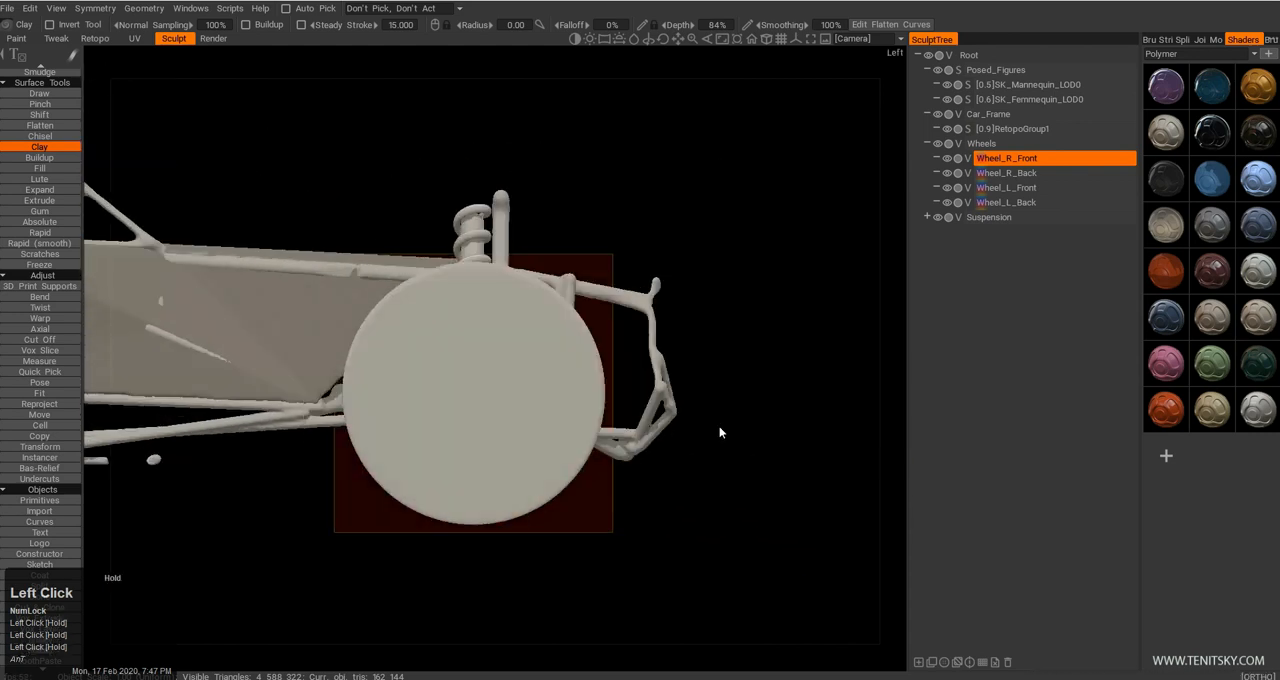
right_click_drag(720, 428, 651, 366)
left_click_drag(651, 366, 526, 403)
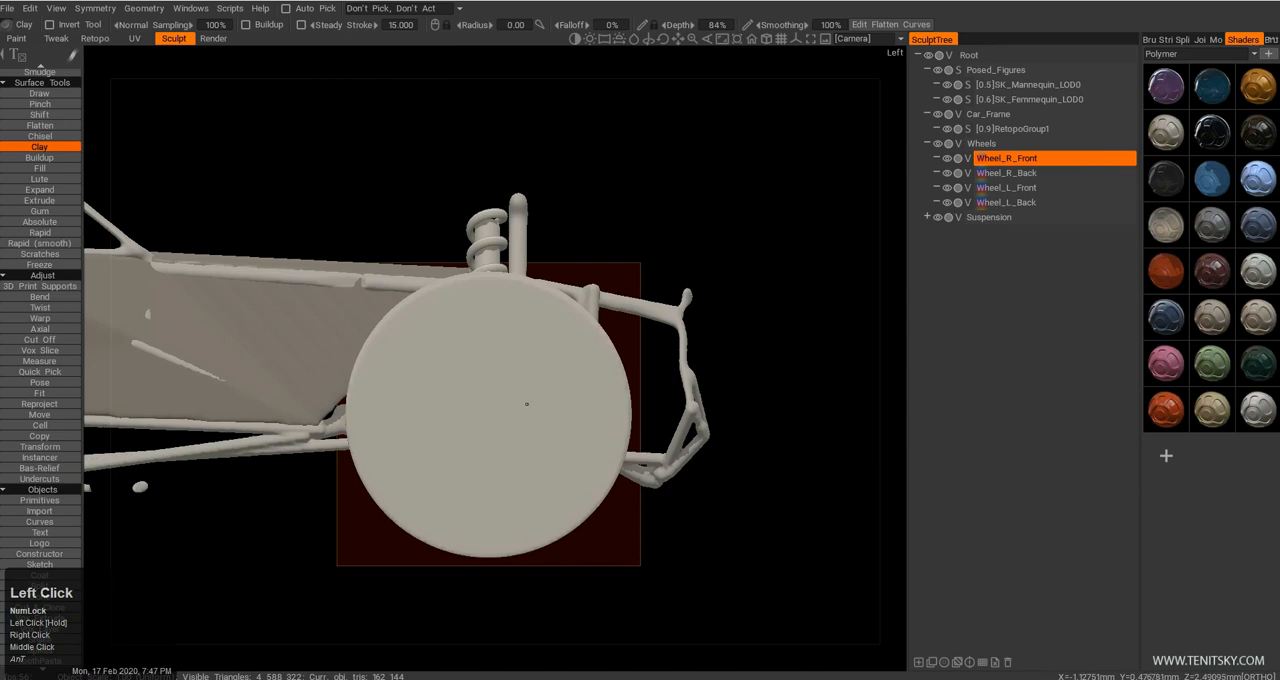
Start the Pose tool on the front wheel and change the symmetry type to Radial Symmetry.
key("p")
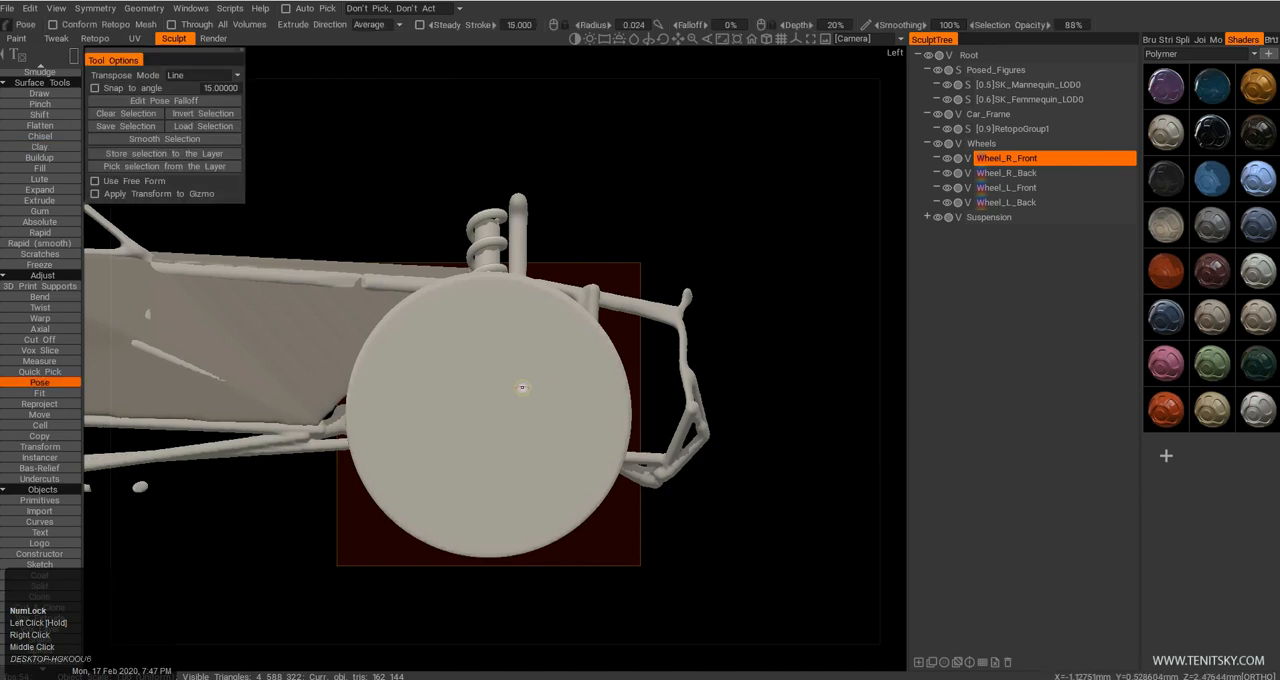
key("shift+s")
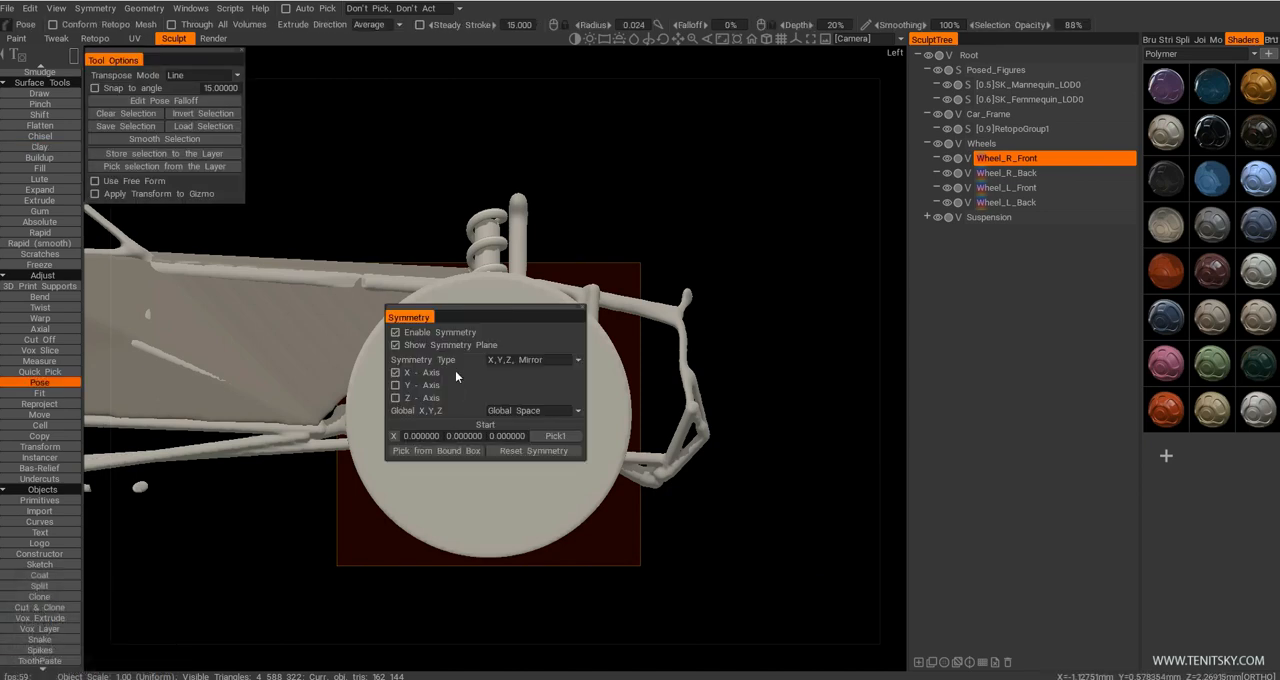
left_click(506, 360)
left_click(518, 387)
left_click(518, 397)
left_click(518, 410)
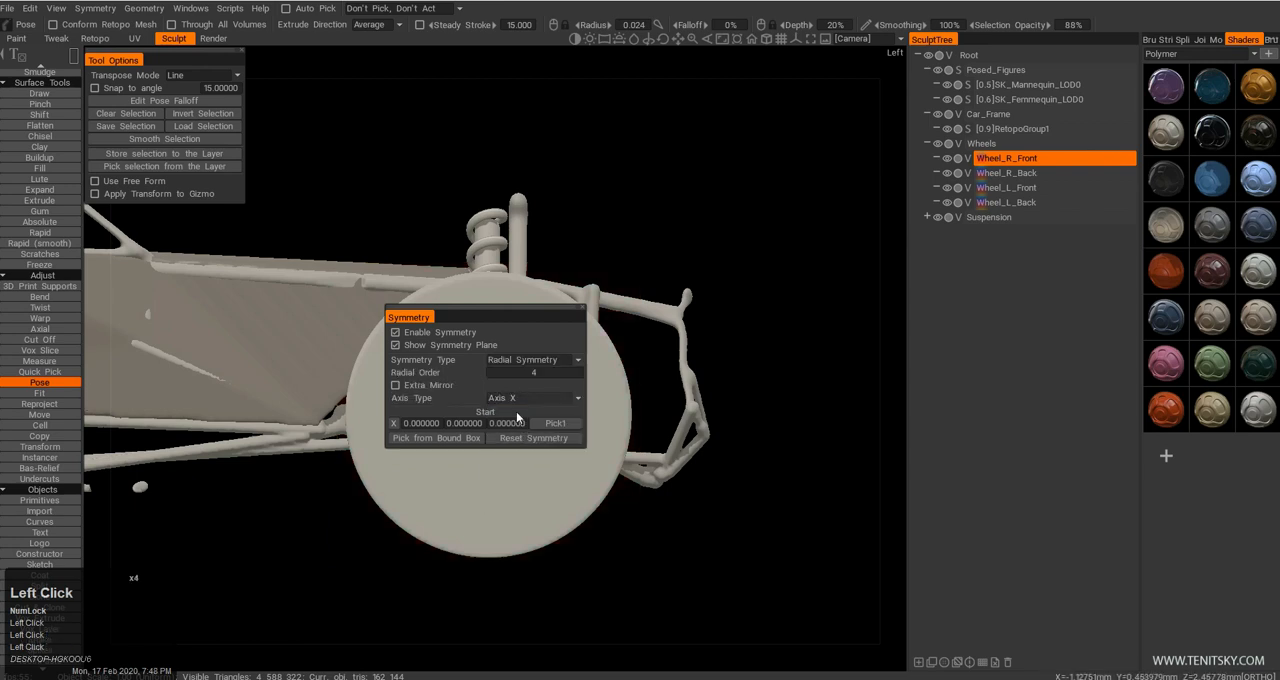
Set the radial symmetry to Axis Z and take its centre from the wheel's bounding box.
left_click_drag(516, 315, 784, 266)
left_click(806, 341)
left_click(787, 384)
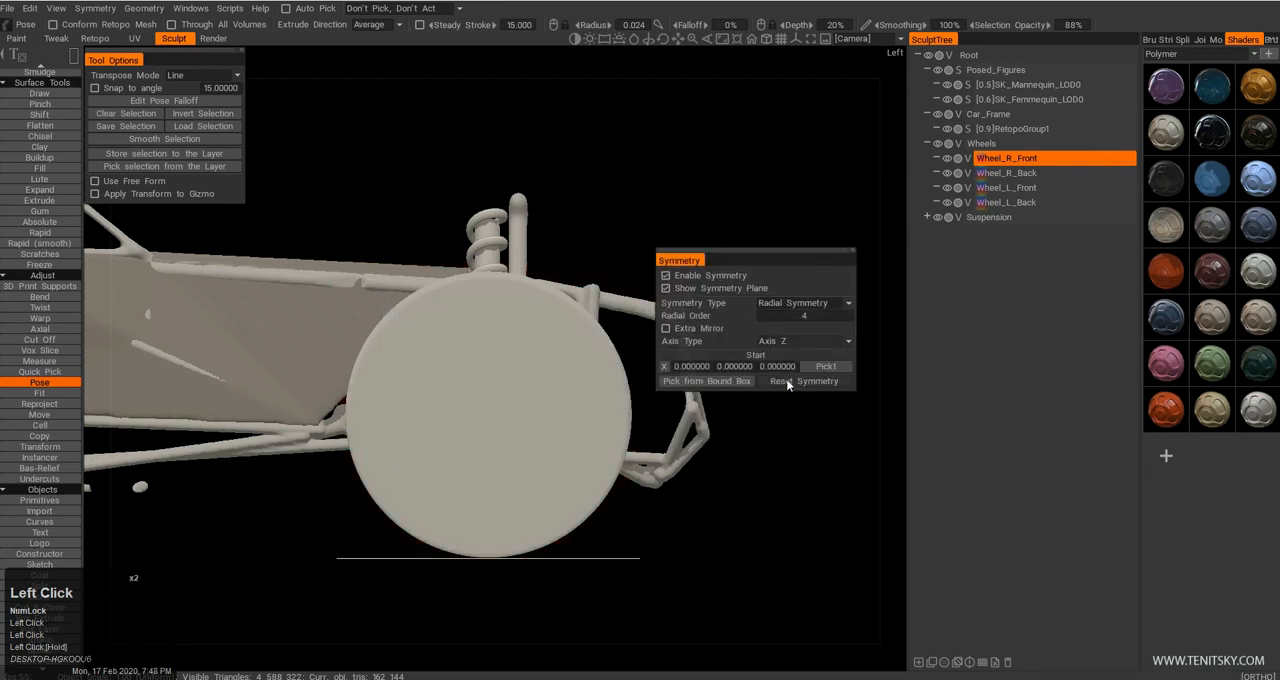
left_click(718, 384)
Try the alternative axis types for the wheel's radial symmetry and return to Axis Z.
left_click(805, 340)
left_click(791, 366)
left_click(797, 341)
left_click(786, 360)
left_click(797, 342)
left_click(787, 382)
left_click_drag(474, 451, 484, 400, "alt")
Change the radial symmetry's axis type to Axis X, along the wheel's axle.
key("s")
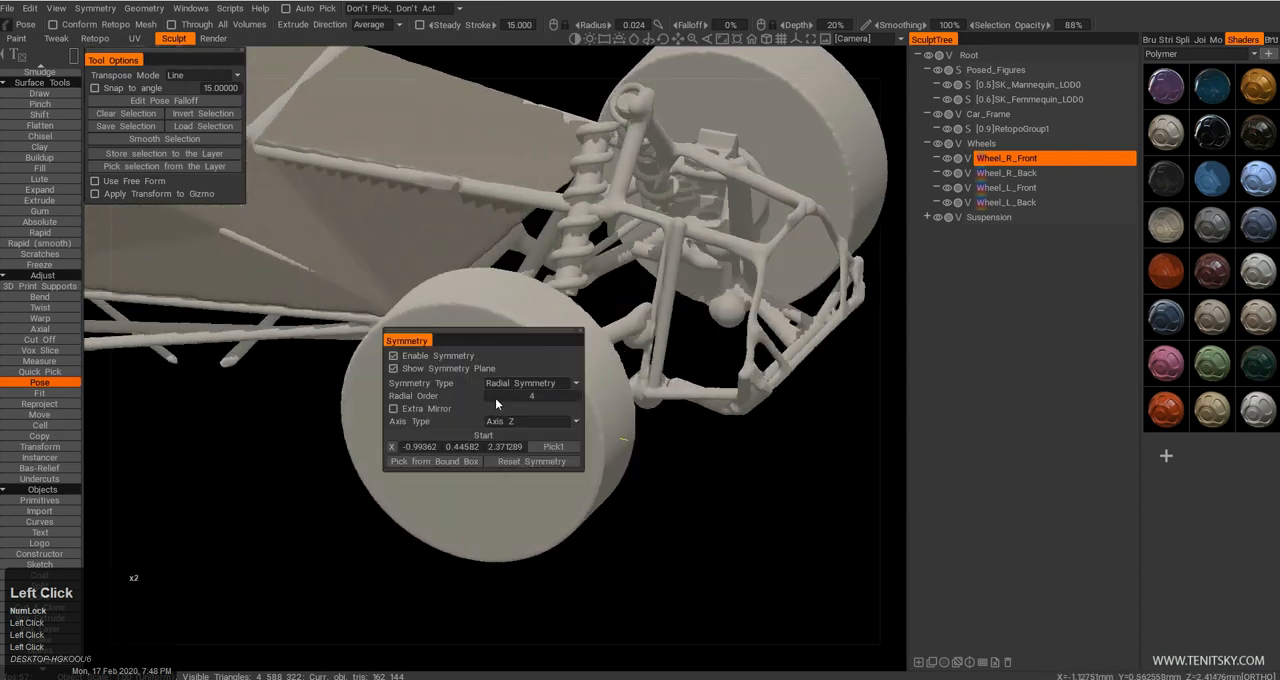
left_click(539, 422)
left_click(522, 437)
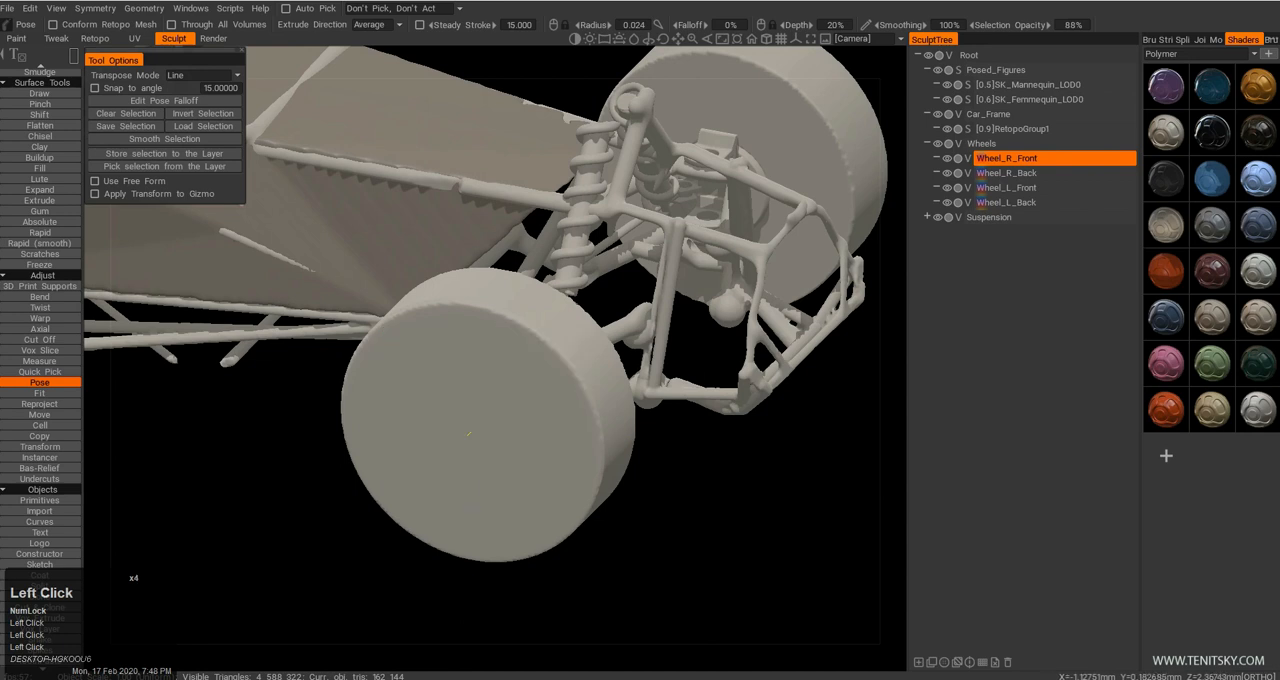
View the front wheel from its outer side and set the radial symmetry's order to 12.
middle_click_drag(477, 488, 477, 497)
left_click_drag(459, 384, 509, 365, "alt")
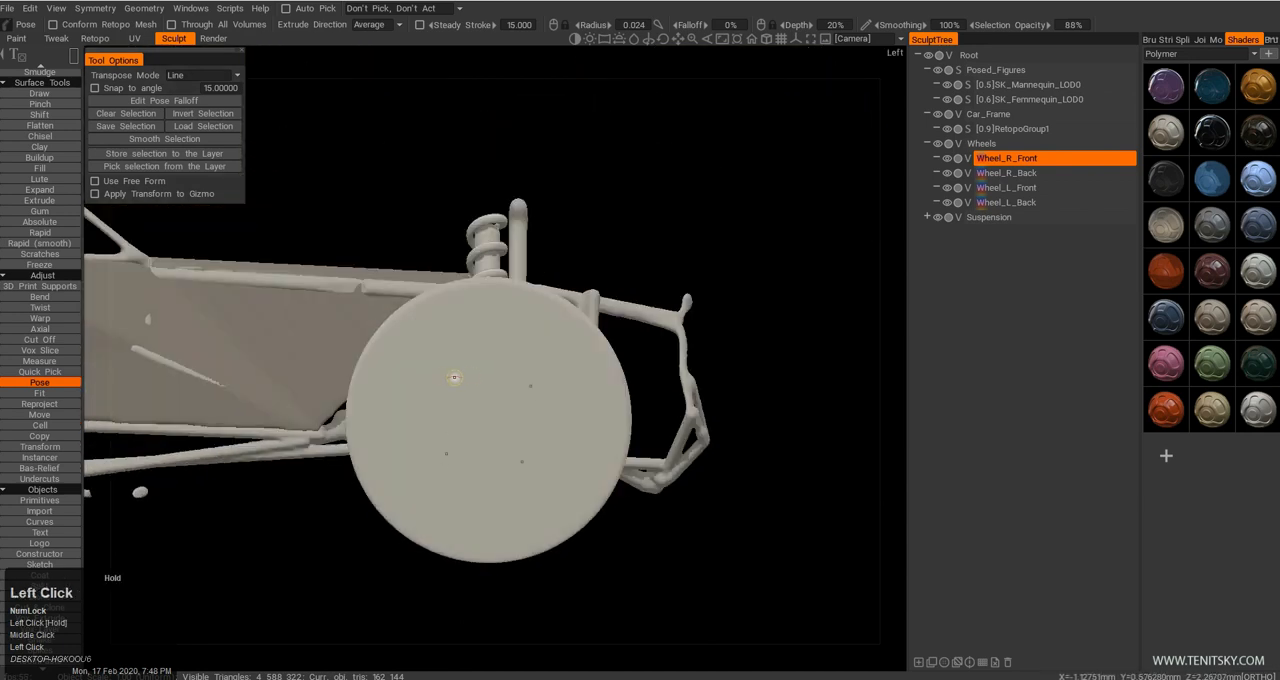
key("s")
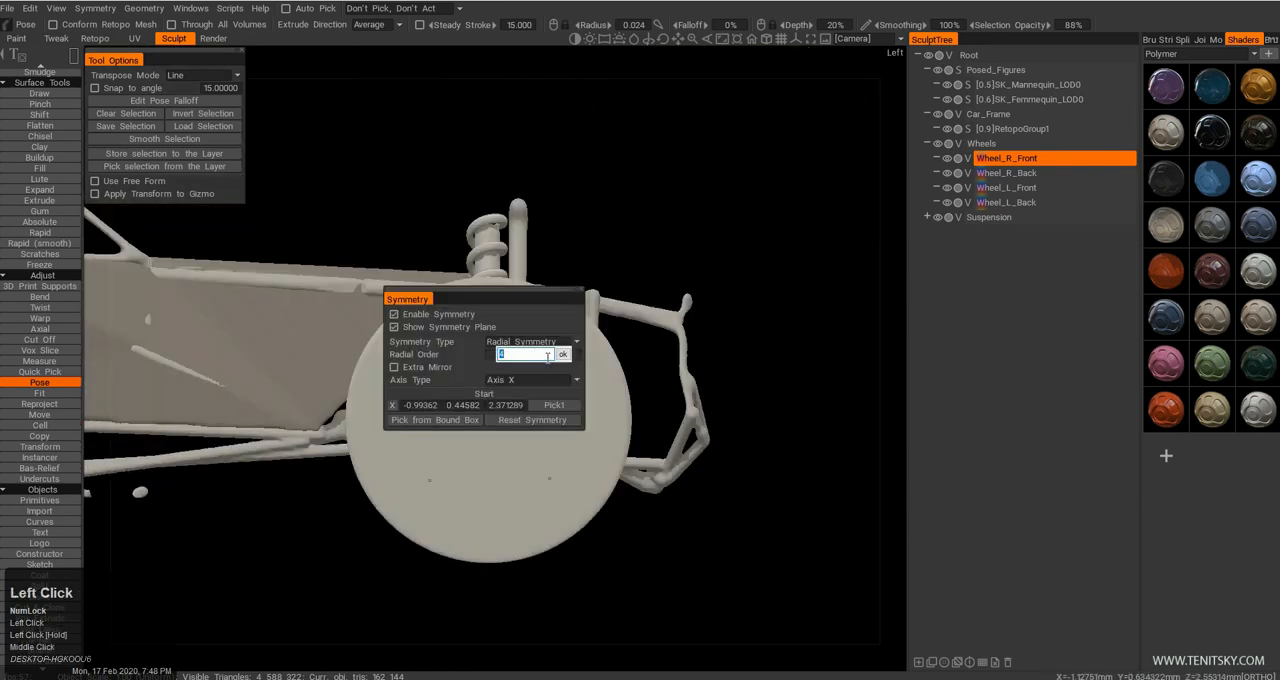
type("2")
left_click(562, 354)
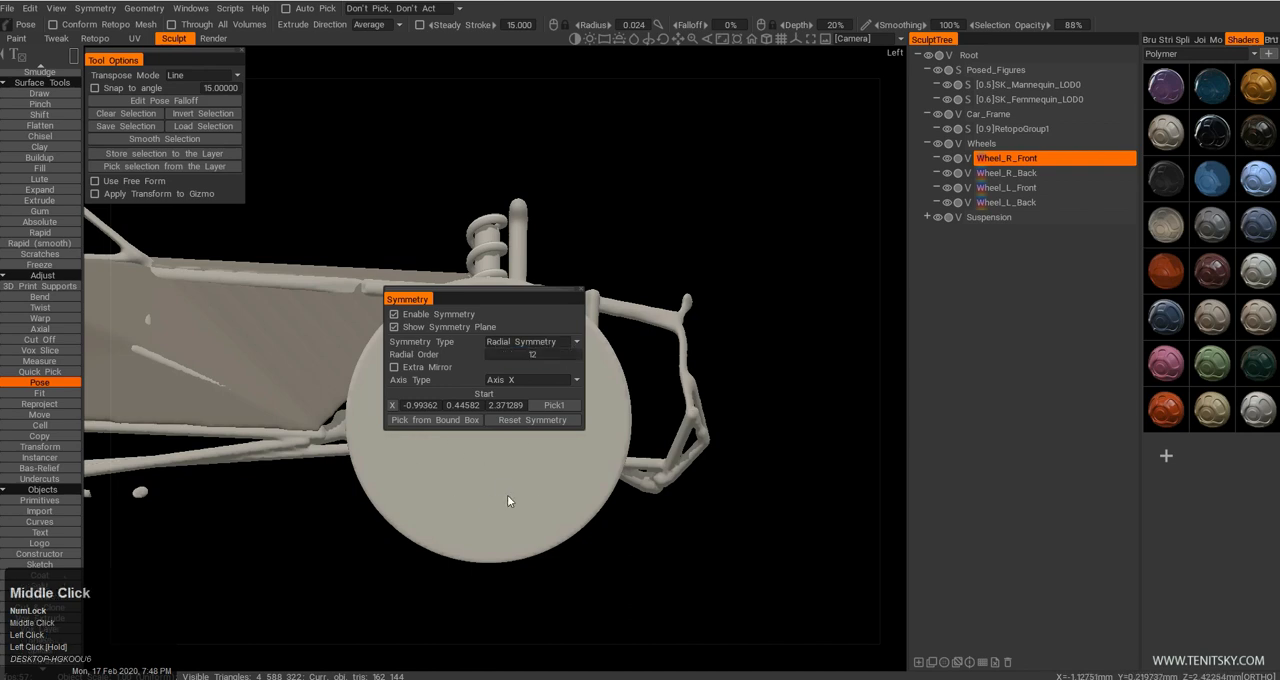
Mark a circular Pose selection about 0.59 mm across, centred on the front wheel's outer face.
middle_click_drag(508, 501, 528, 515)
key("e")
left_click(629, 430)
mouse_move(496, 421)
left_mouse_down()
mouse_move(547, 485)
mouse_move(604, 525)
left_mouse_up()
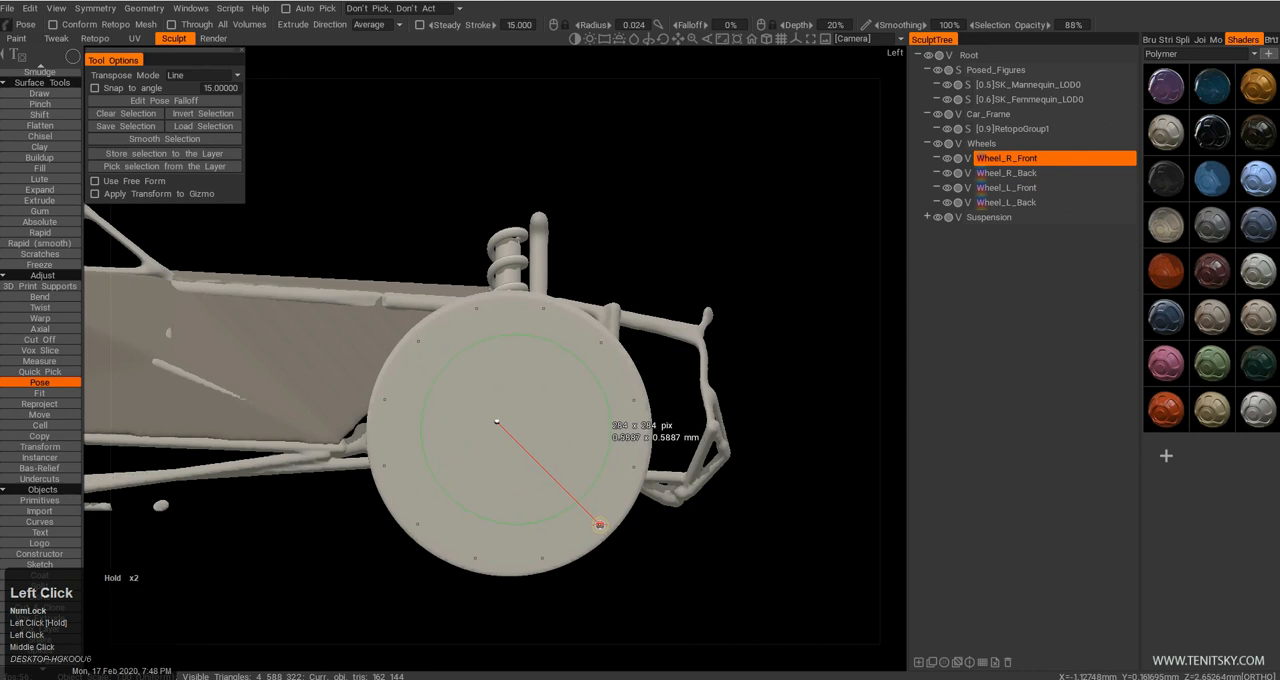
left_click_drag(586, 520, 590, 521)
Push the selected circular area into the wheel to form a round rim recess.
left_click_drag(722, 423, 546, 460)
left_click_drag(456, 484, 471, 467)
left_click_drag(562, 550, 560, 415)
Leave the Pose tool and smooth the front wheel's outer edges and the rim of its recess.
key("q")
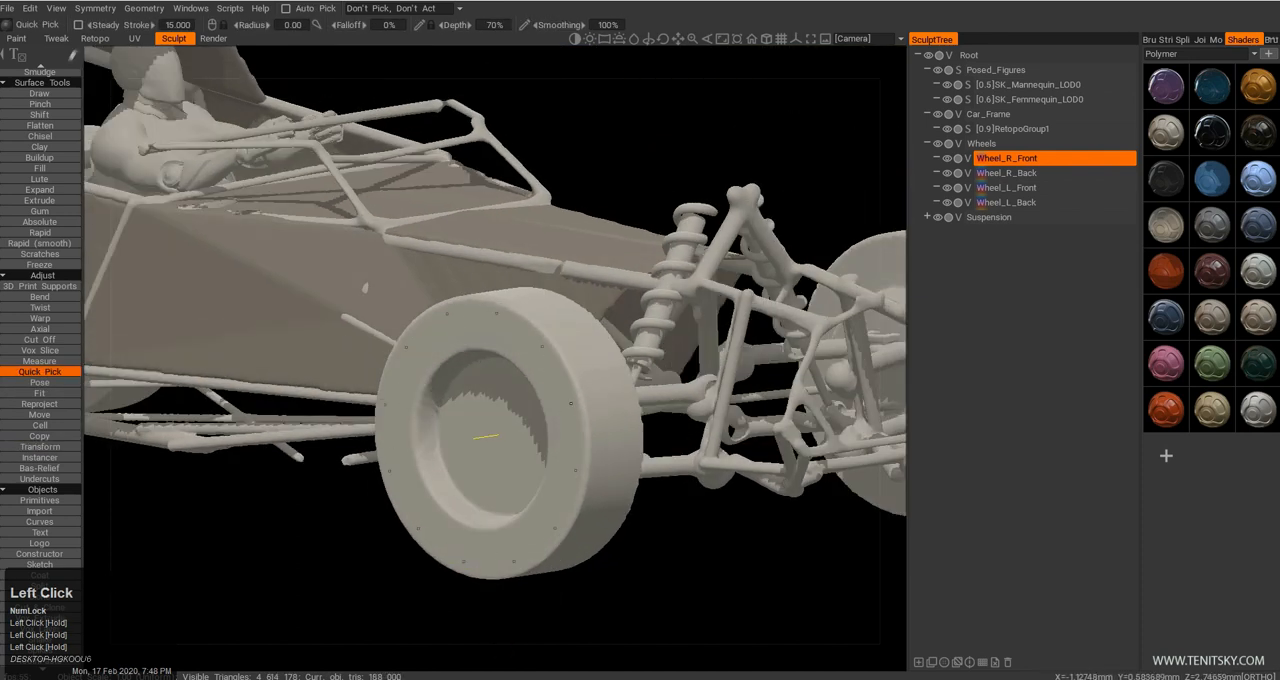
right_click_drag(590, 442, 612, 434)
left_click_drag(612, 434, 502, 424)
right_click_drag(502, 424, 514, 443)
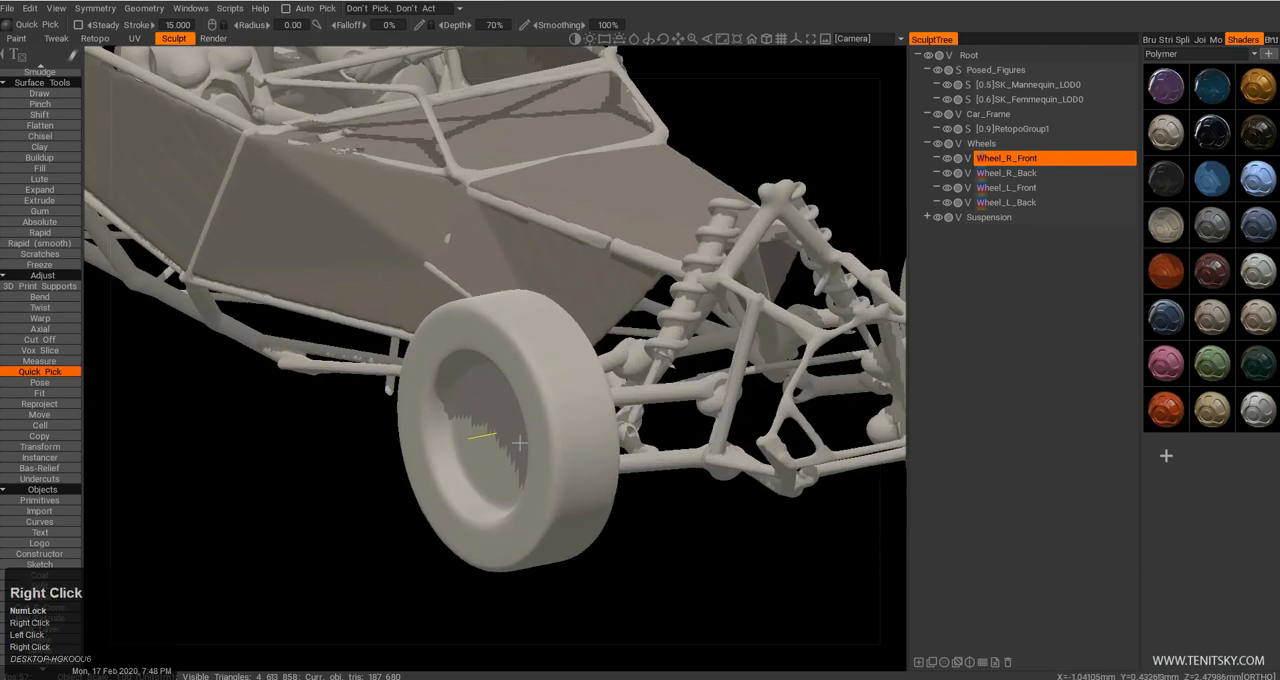
left_click_drag(514, 443, 562, 412)
right_click_drag(562, 412, 566, 430)
left_click_drag(566, 430, 484, 415)
Start the Vox Hide tool on the front wheel and bring the tire's upper edge into a side view.
left_click(40, 618)
scroll(80, 394, "up", 7)
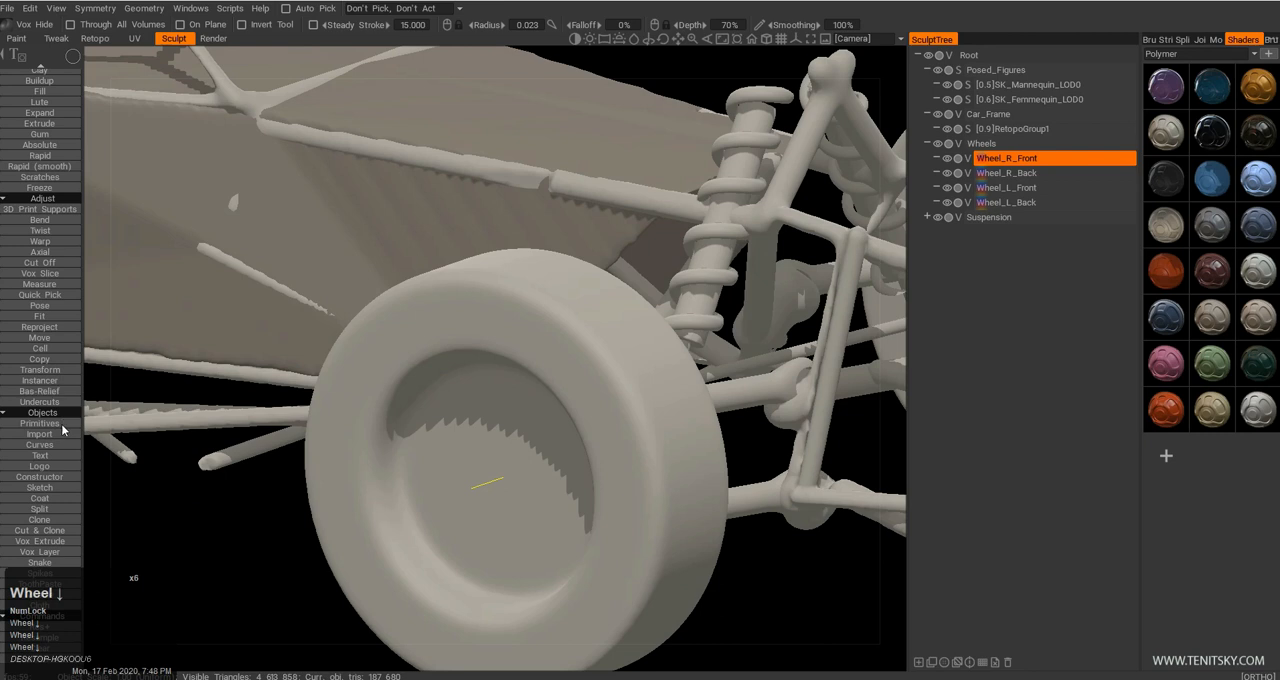
left_click_drag(514, 320, 478, 330)
right_click_drag(478, 330, 437, 321)
middle_click_drag(437, 321, 435, 376)
left_click_drag(435, 376, 529, 372)
right_click_drag(529, 372, 466, 323)
left_click_drag(466, 323, 510, 352)
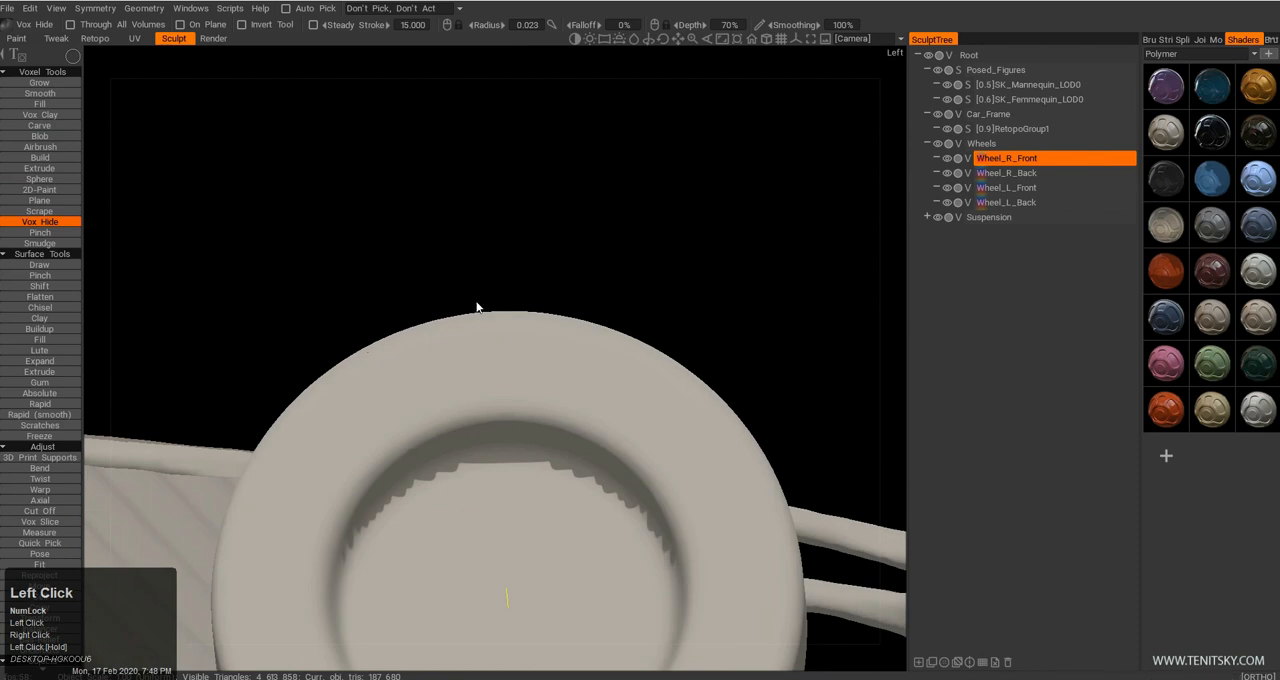
Switch Vox Hide to a rectangular selection and try it on the tire's upper edge.
left_click_drag(585, 351, 462, 358)
left_click_drag(473, 443, 592, 448)
right_click_drag(592, 448, 532, 474)
middle_click_drag(532, 474, 539, 351)
left_click_drag(540, 334, 517, 298)
right_click_drag(517, 298, 508, 352)
left_click_drag(508, 352, 532, 408)
left_click_drag(391, 248, 659, 483)
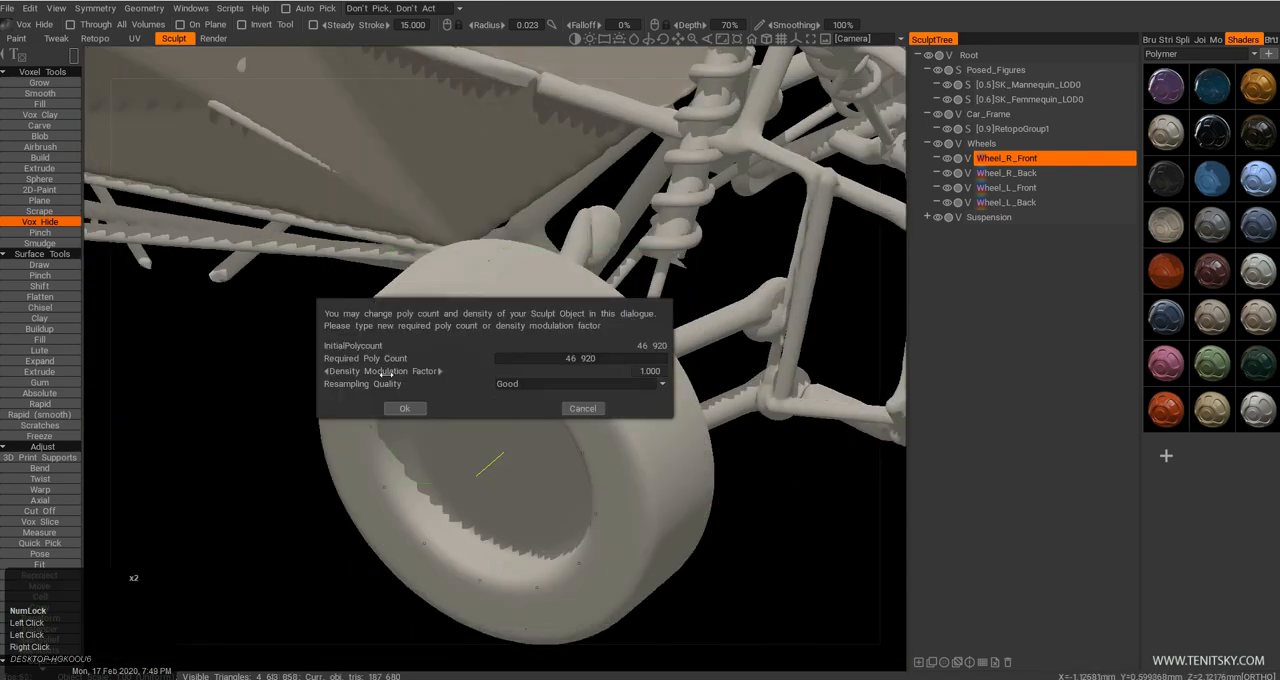
Resample the front wheel to 2x density with Good resampling quality.
left_click_drag(386, 373, 408, 372)
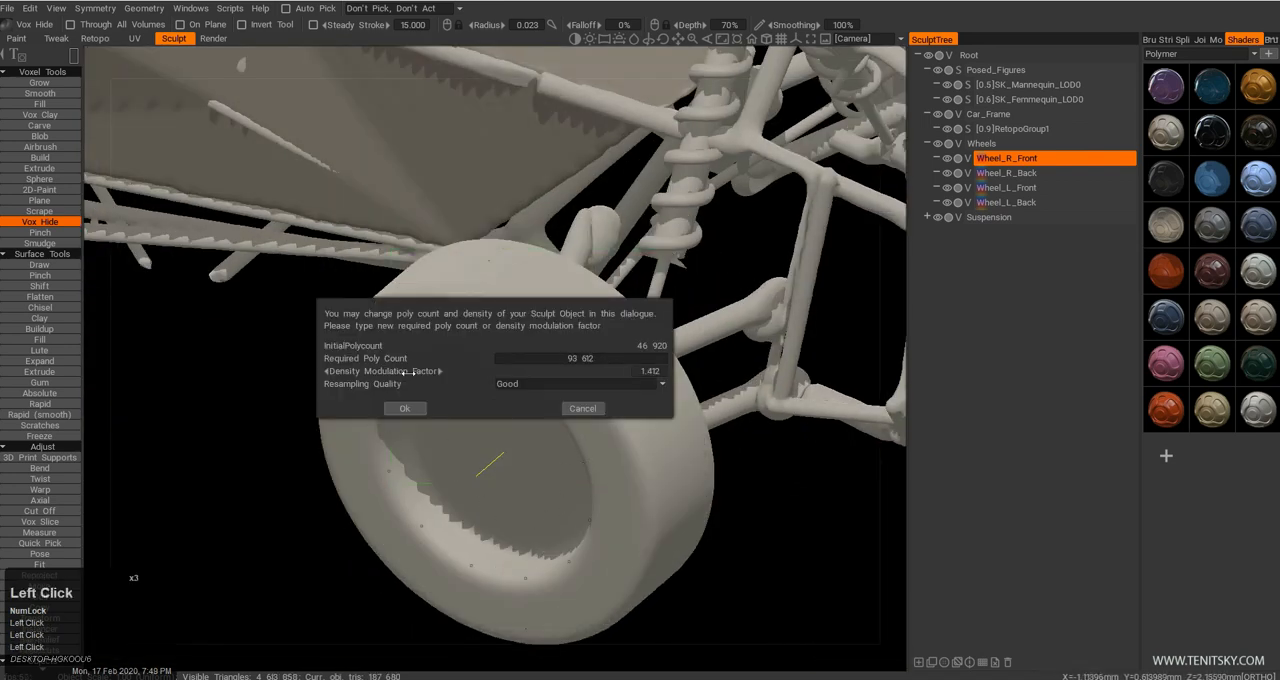
left_click(404, 408)
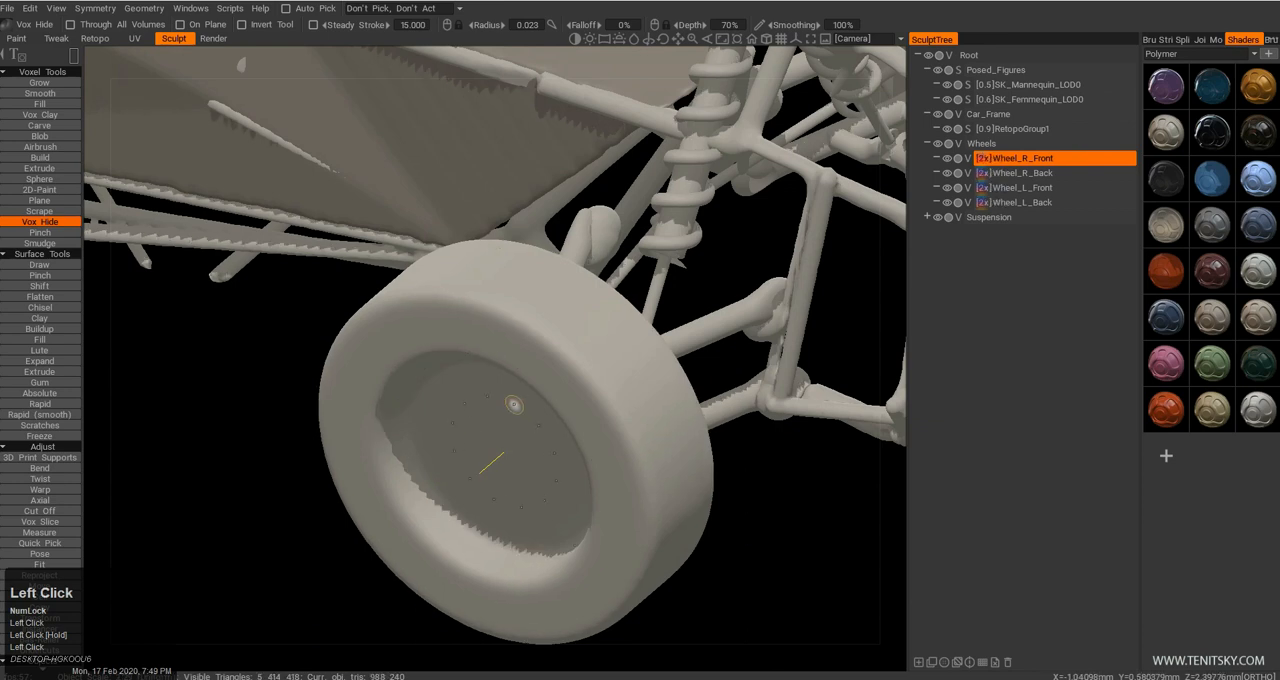
Enable Extra Mirror for the front wheel's 12-fold radial symmetry.
middle_click_drag(515, 400, 496, 438)
right_click_drag(496, 438, 541, 367)
mouse_move(541, 365)
left_mouse_down()
mouse_move(525, 335)
mouse_move(532, 374)
left_mouse_up()
right_click_drag(532, 374, 551, 338)
left_click_drag(551, 338, 414, 453)
middle_click_drag(414, 453, 438, 398)
right_click_drag(438, 398, 477, 422)
left_click_drag(477, 422, 450, 426)
right_click_drag(450, 426, 462, 414)
left_click_drag(462, 414, 493, 356)
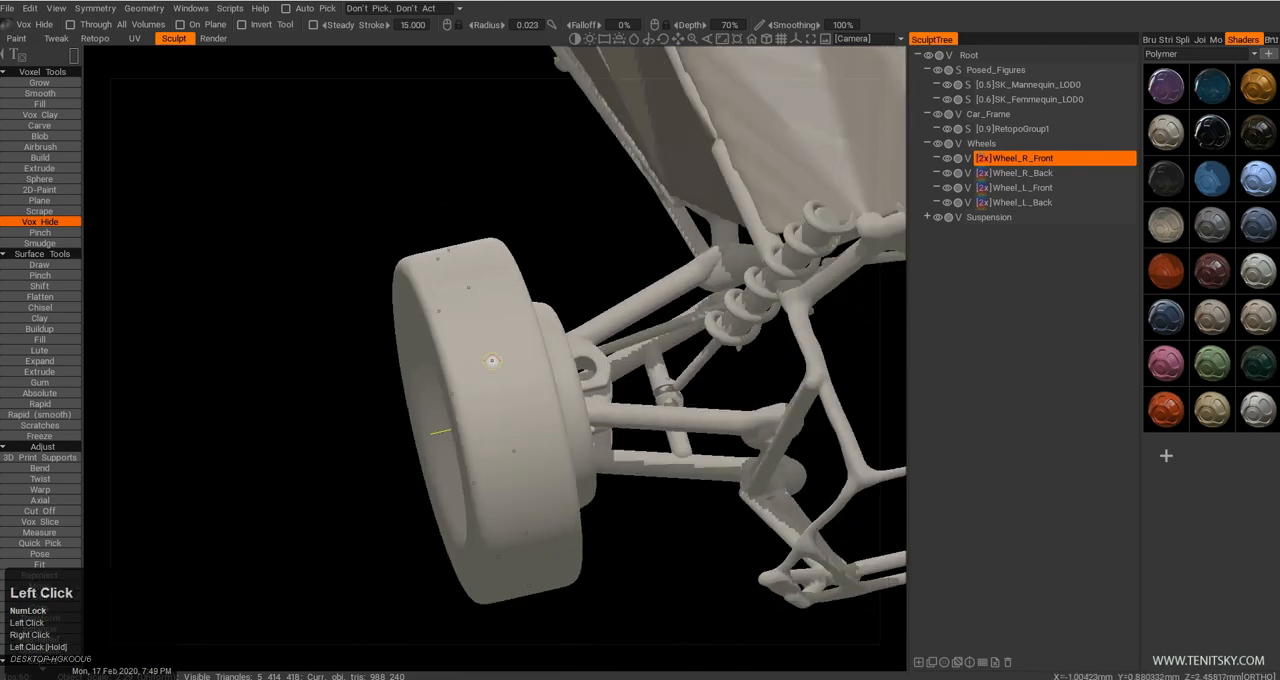
key("s")
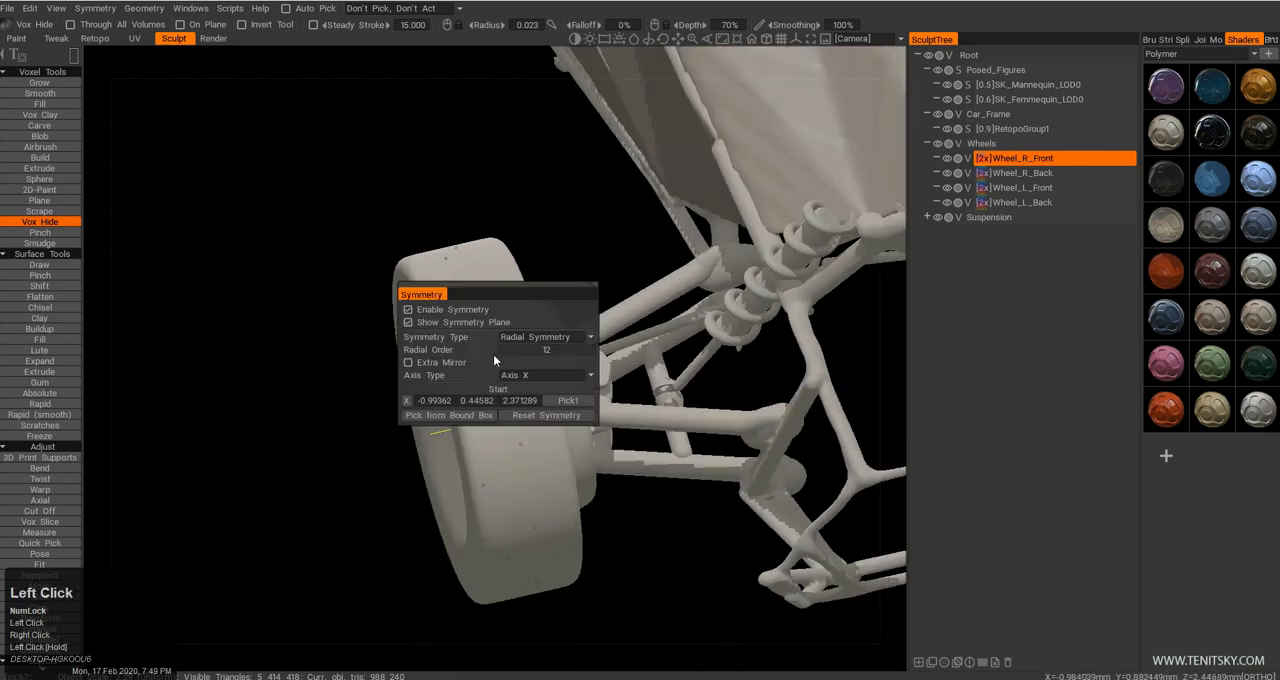
left_click(409, 363)
Apply Vox Hide across the tire's upper shoulder with a rectangle about 0.21 by 0.13 mm.
left_click_drag(319, 466, 465, 430)
right_click_drag(465, 430, 485, 340)
left_click_drag(485, 340, 468, 250)
middle_click_drag(468, 250, 498, 326)
left_click_drag(498, 326, 478, 275)
left_click_drag(405, 226, 391, 365)
right_click_drag(391, 365, 414, 337, "alt")
left_click_drag(414, 337, 550, 328, "alt")
right_click_drag(550, 328, 580, 366, "alt")
left_click_drag(580, 366, 547, 229, "alt")
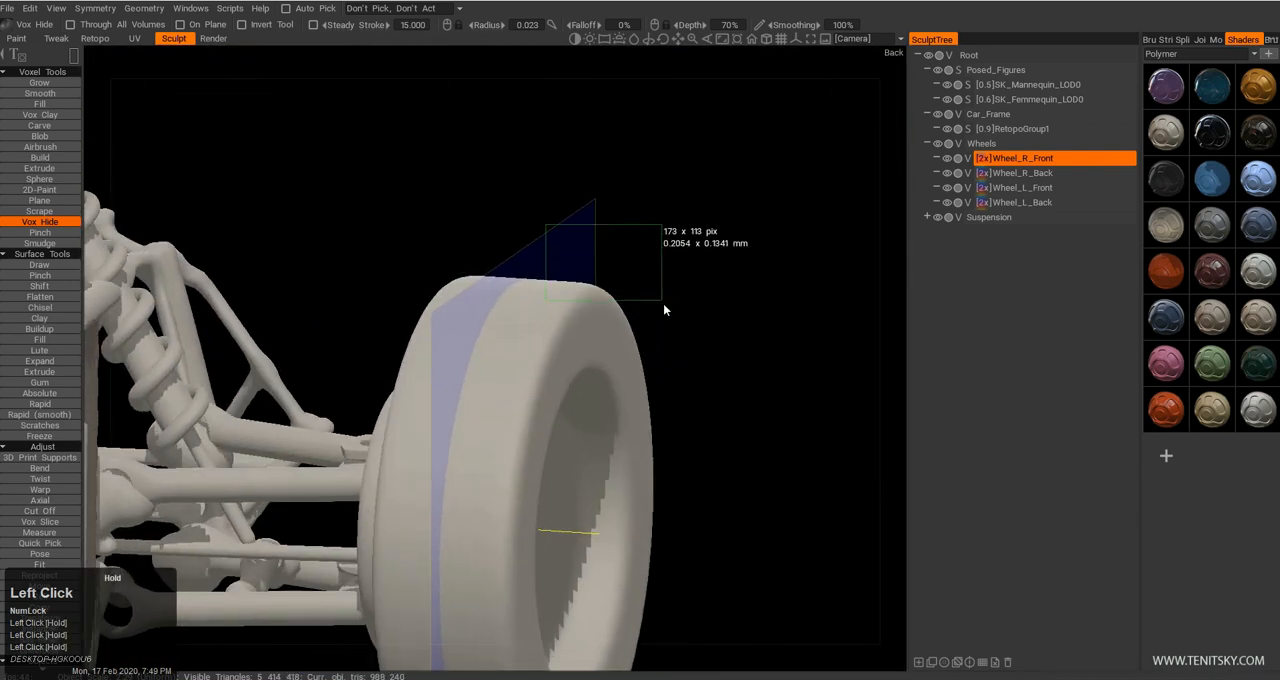
left_click_drag(675, 322, 393, 309)
Hide slanted groove shapes across the tire to form tread lugs, undoing the last cut.
left_click_drag(387, 260, 506, 297)
left_click_drag(483, 374, 545, 517, "alt")
left_click_drag(477, 489, 525, 375, "alt")
right_click_drag(525, 375, 455, 322, "alt")
left_click_drag(455, 322, 380, 346, "alt")
right_click_drag(380, 346, 410, 385, "alt")
left_click_drag(410, 385, 476, 385, "alt")
right_click_drag(476, 385, 486, 411, "alt")
left_click_drag(486, 411, 480, 503, "alt")
right_click_drag(480, 503, 443, 425, "alt")
left_click_drag(443, 425, 428, 362, "alt")
key("ctrl+z")
Trim the tread's outer edge between the lugs with a point-by-point Vox Hide outline.
right_click_drag(428, 362, 480, 405, "alt")
left_click_drag(480, 405, 689, 349, "alt")
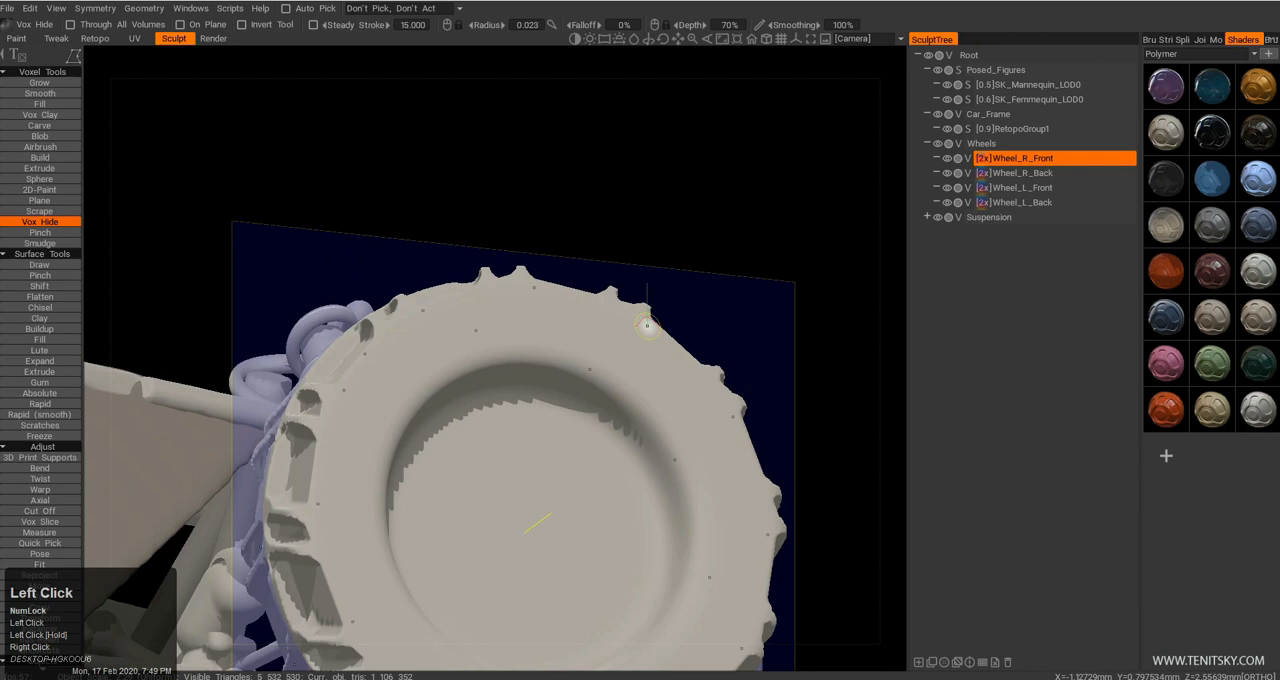
left_click(734, 337)
left_click(678, 269)
left_click(678, 269)
Smooth the front wheel's tread lugs and grooves.
left_click_drag(730, 280, 562, 424, "alt")
right_click_drag(562, 424, 489, 447, "alt")
middle_click_drag(489, 447, 487, 391, "alt")
left_click_drag(487, 391, 497, 403, "alt")
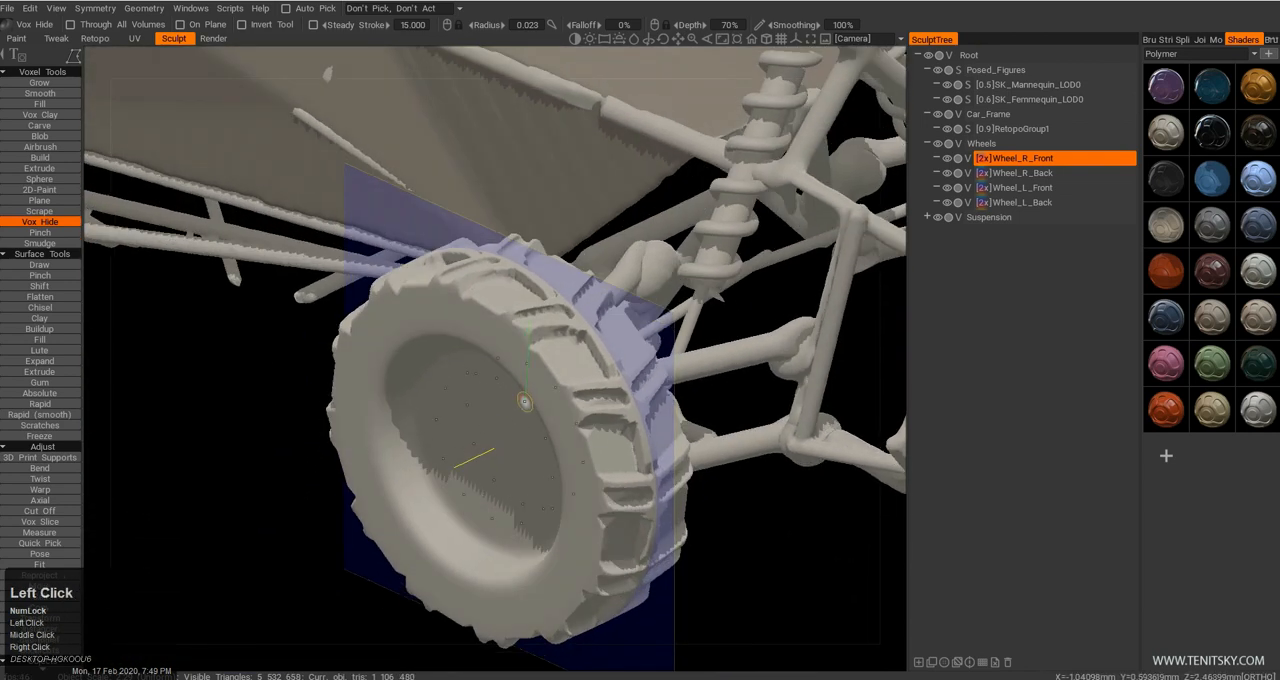
left_click_drag(534, 440, 470, 424, "alt")
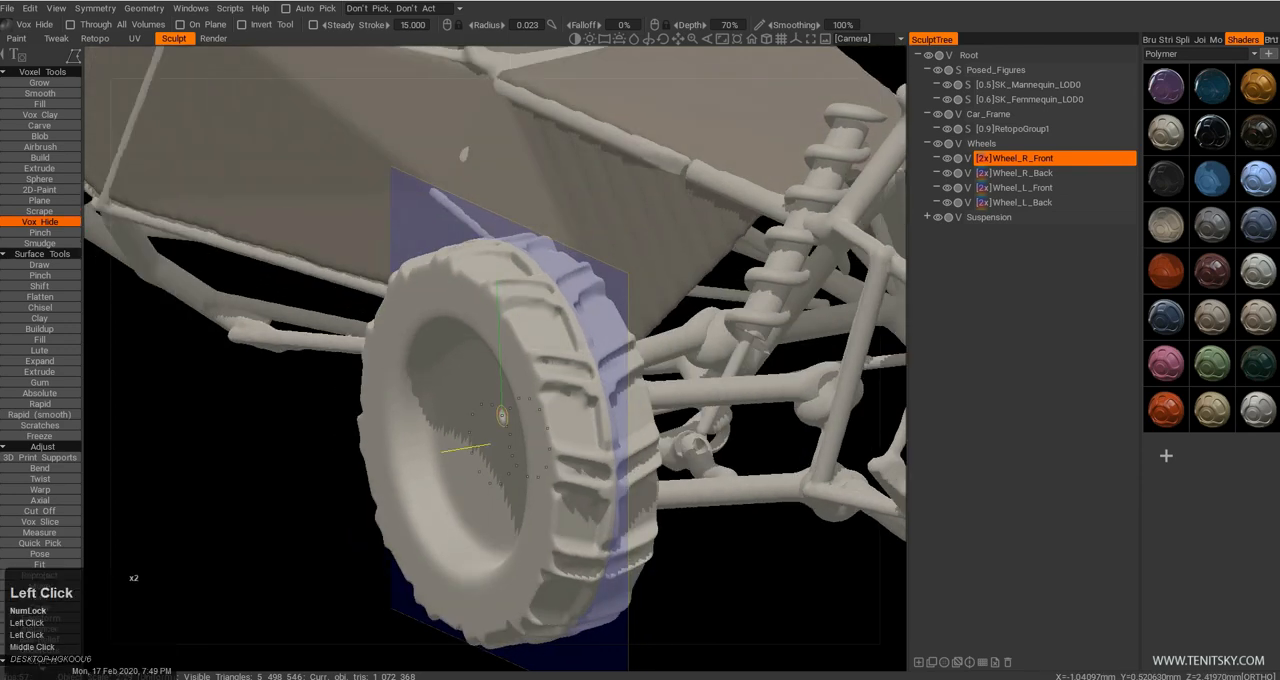
Switch to Quick Pick and delete the hidden parts of Wheel_R_Front.
left_click(40, 543)
right_click_drag(522, 472, 537, 467, "alt")
left_click_drag(537, 462, 340, 253, "alt")
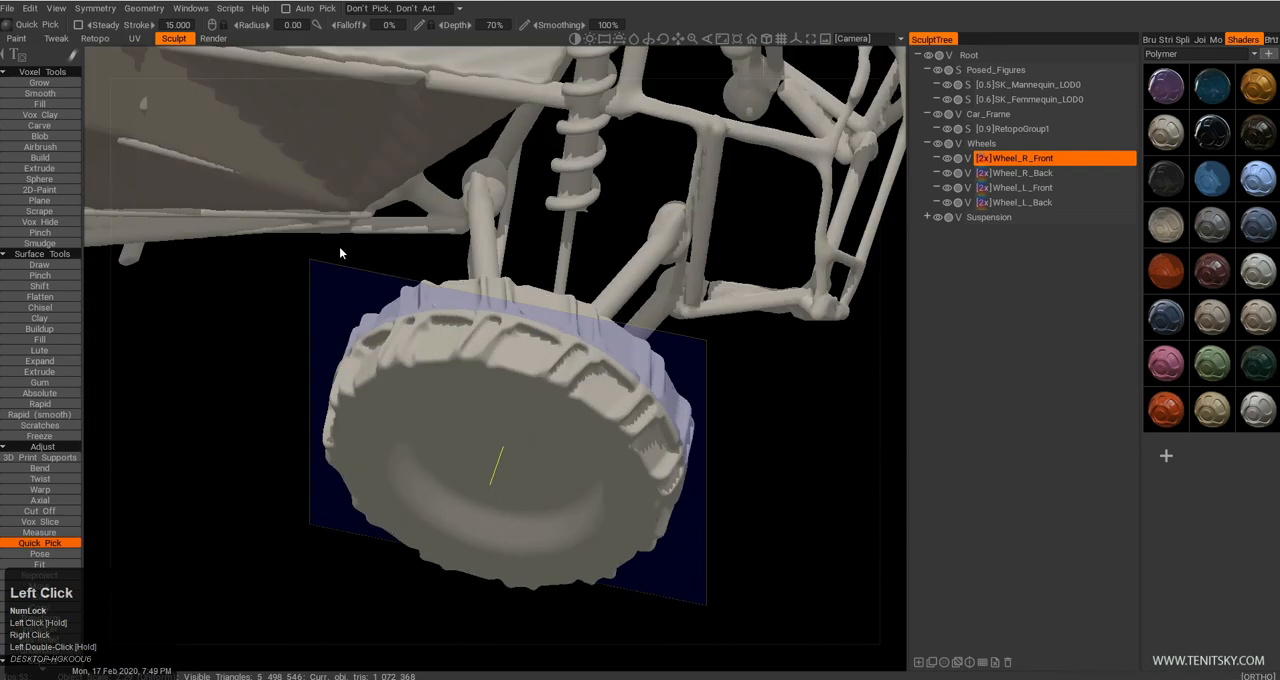
left_click(145, 9)
left_click(145, 10)
left_click(145, 10)
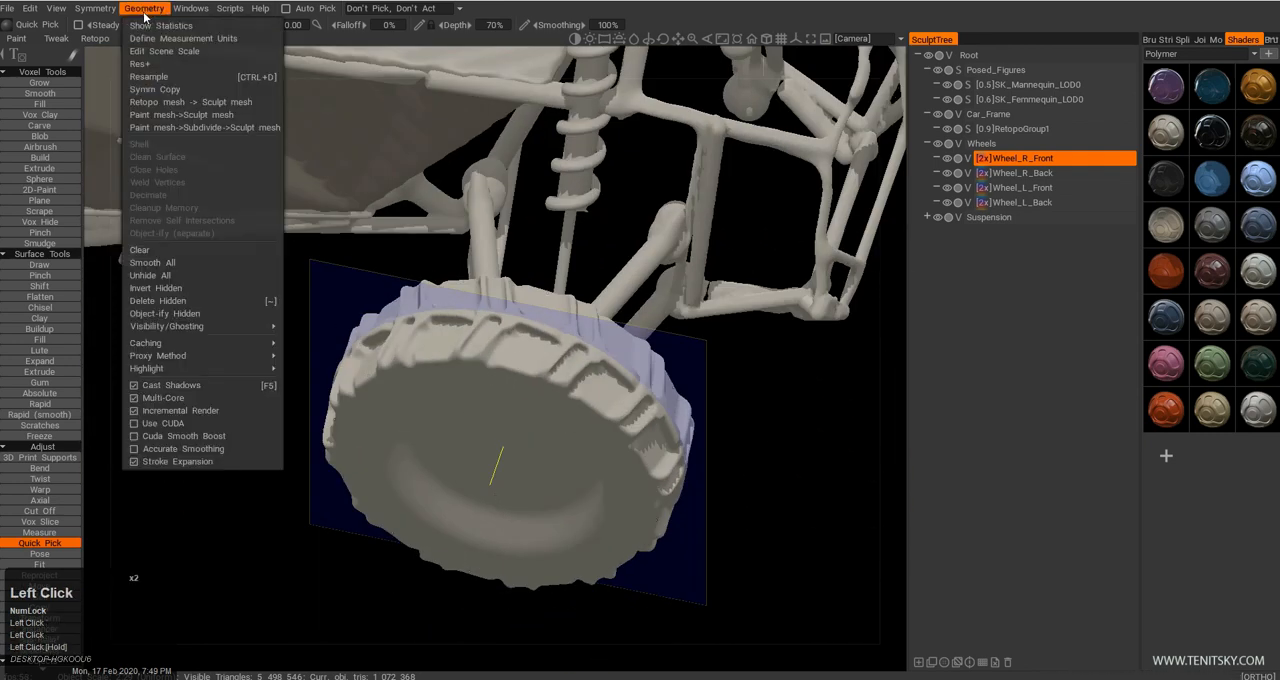
left_click(182, 303)
left_click_drag(494, 479, 508, 432, "alt")
Return to Vox Hide in side view and draw a circular selection about 0.48 mm across over the wheel's recess.
key("e")
middle_click_drag(500, 400, 460, 374)
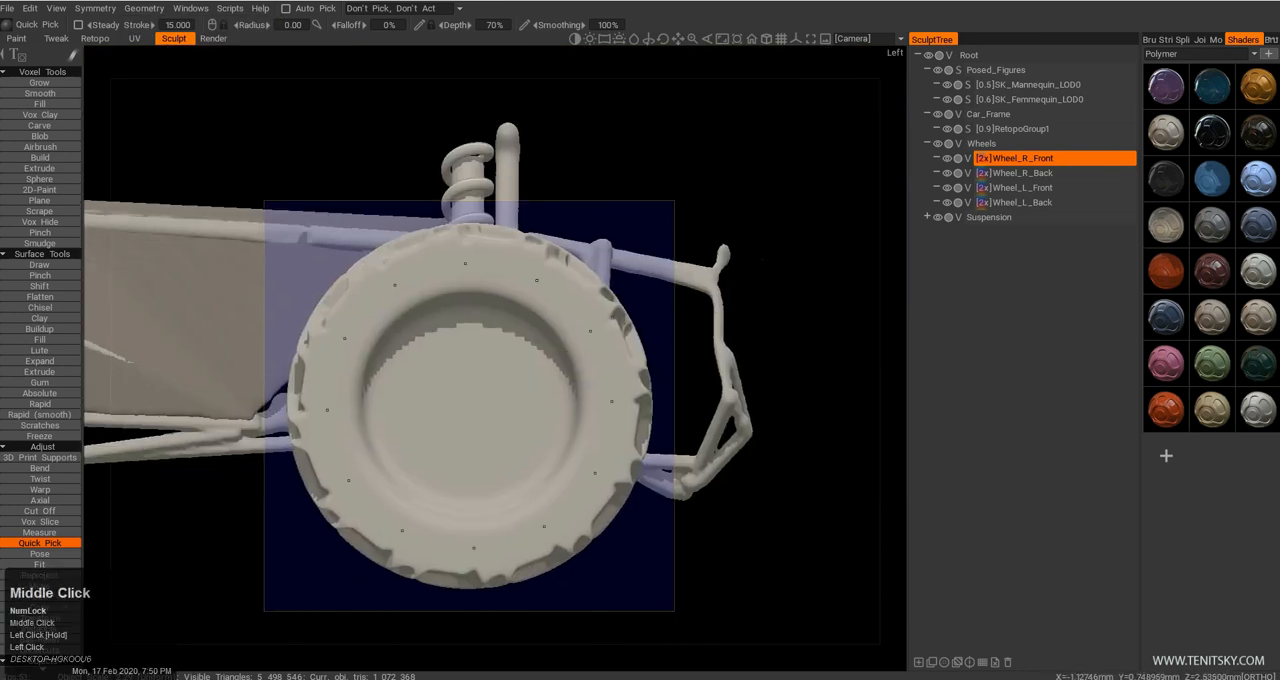
key("e")
left_click(646, 309)
left_click_drag(428, 387, 509, 474)
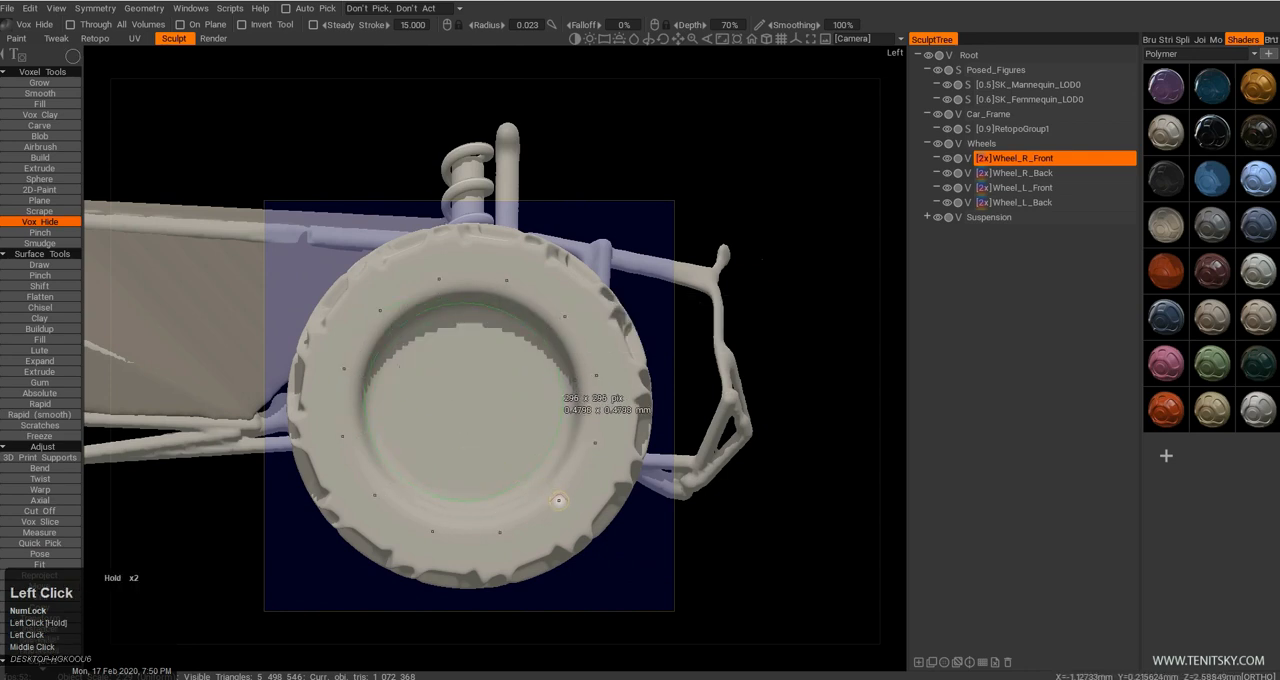
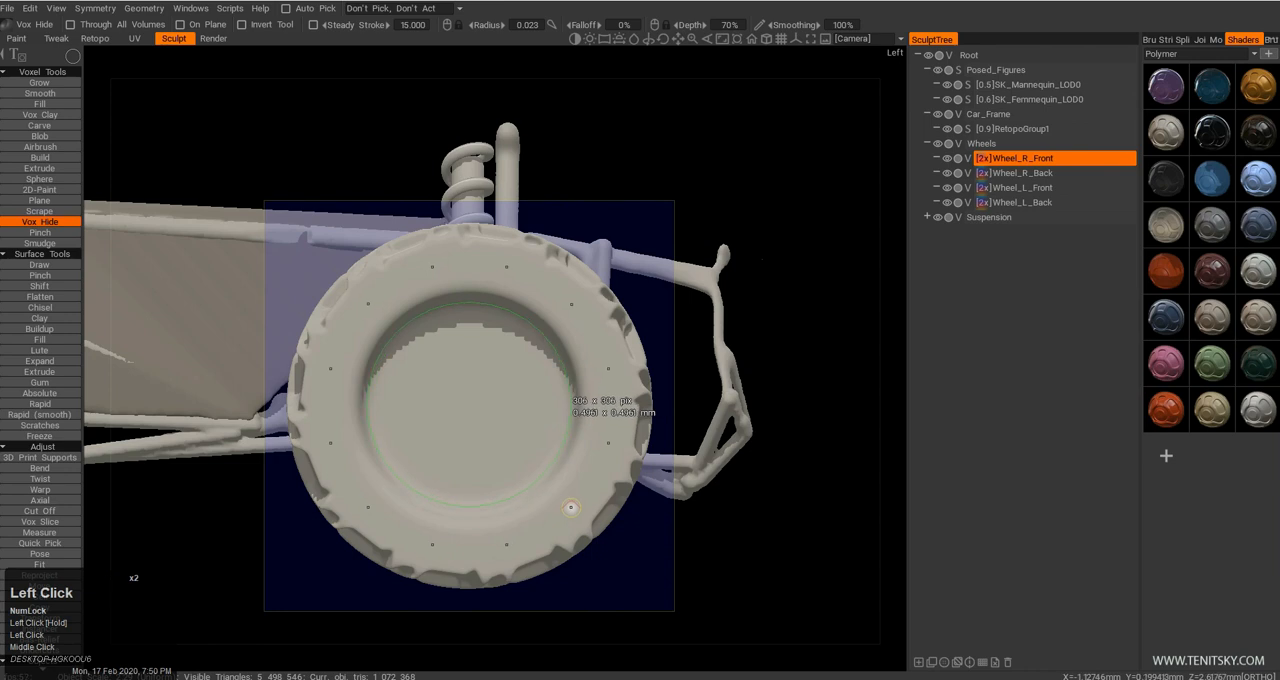
Hide the circular recess area of the front wheel and apply a thin rectangular Vox Hide selection about 0.95 × 0.018 mm across the tread in top view.
left_click_drag(571, 508, 571, 508)
left_click_drag(573, 466, 540, 540, "alt")
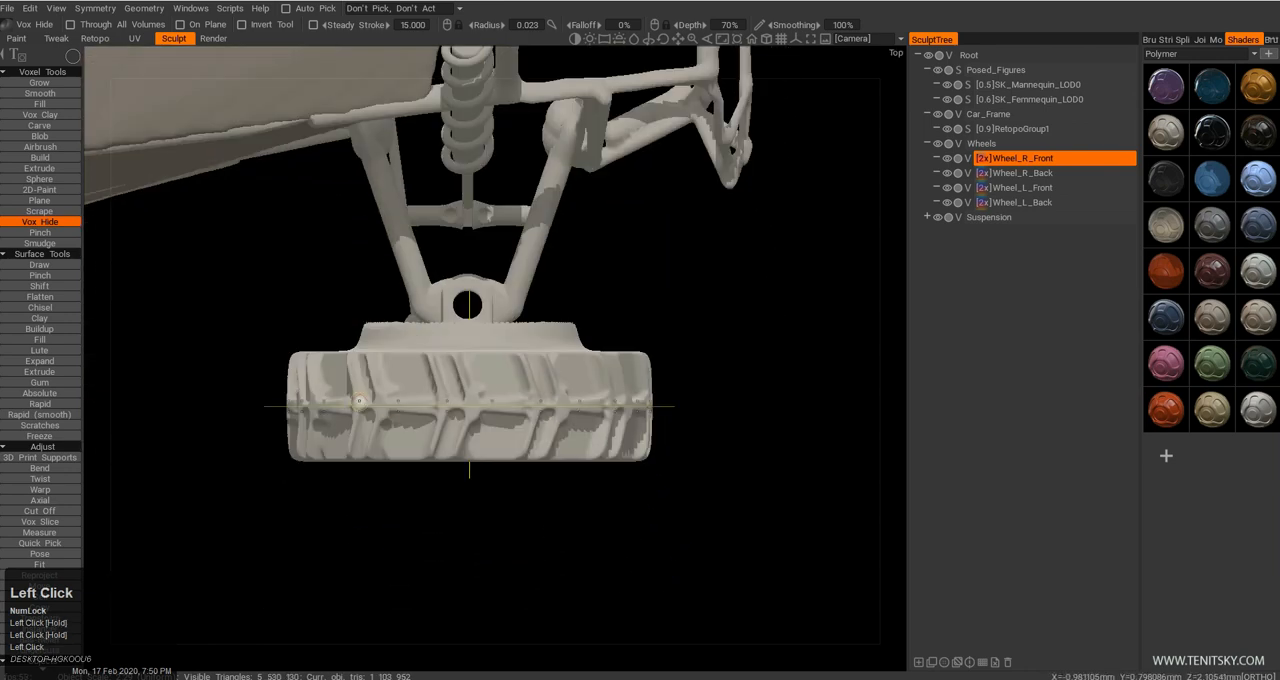
left_click_drag(694, 416, 694, 416)
left_click_drag(552, 466, 519, 336, "alt")
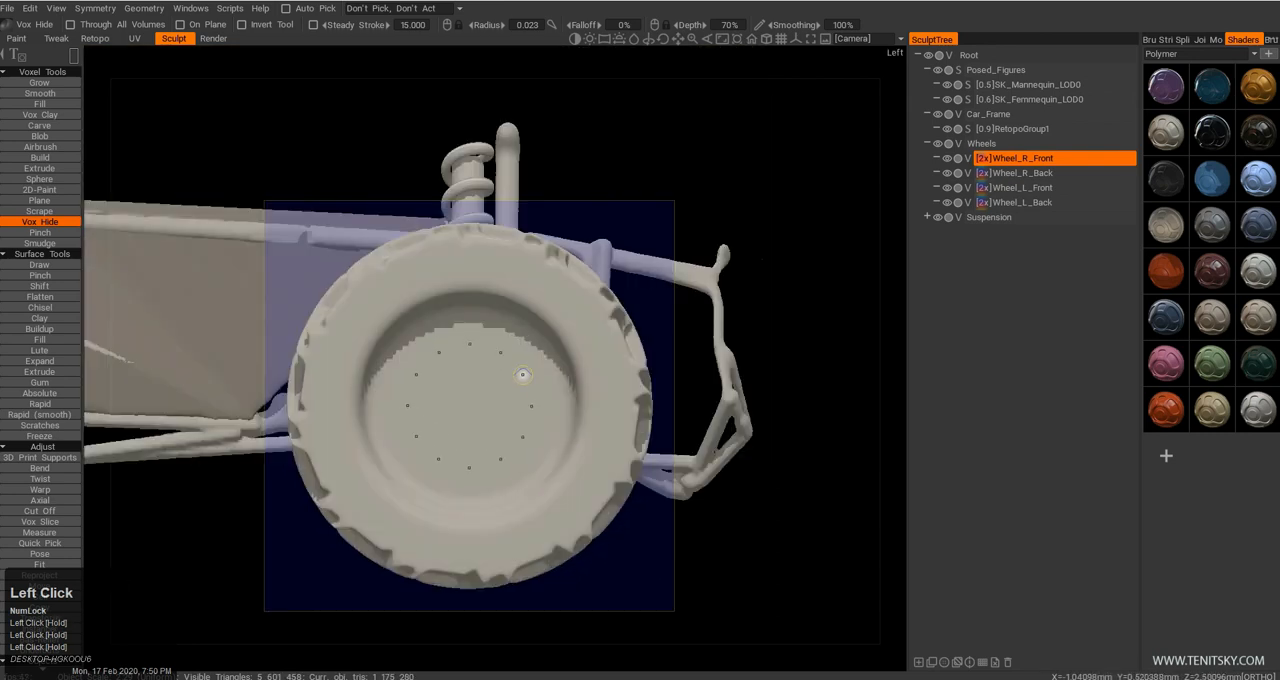
left_click(519, 381)
left_click_drag(519, 381, 514, 488, "alt")
left_click_drag(499, 419, 677, 424)
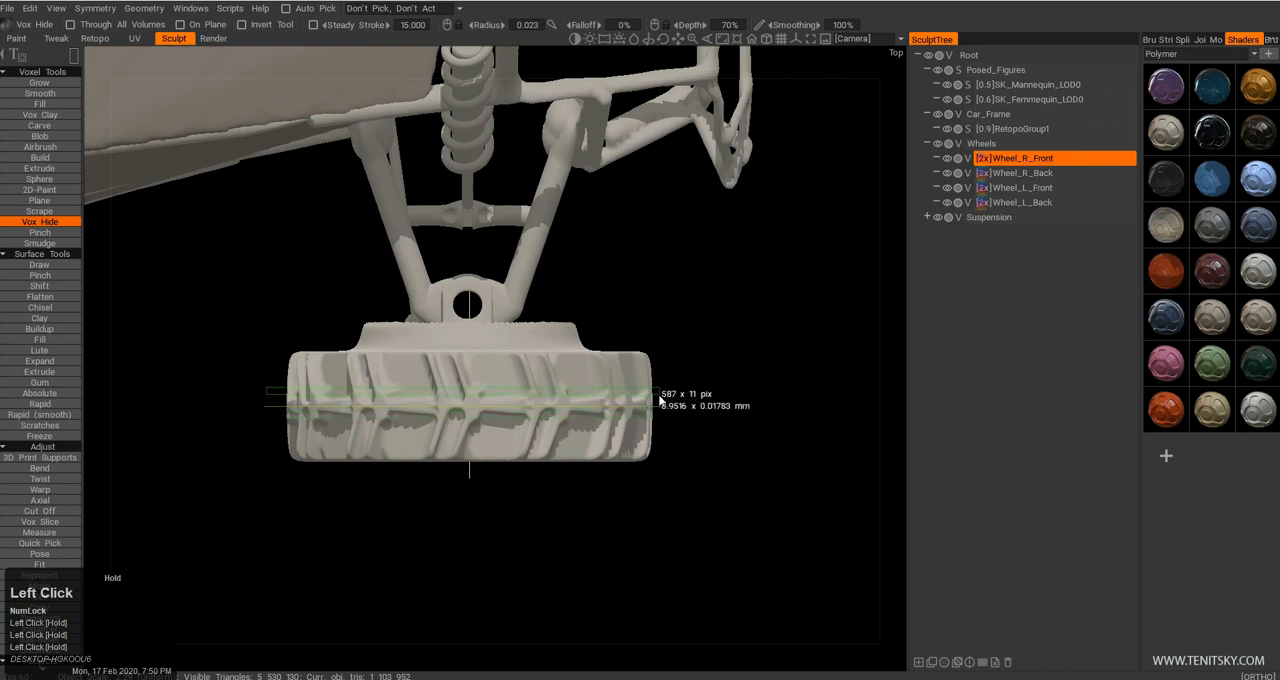
Apply a smaller concentric circular Vox Hide selection inside the front wheel's recess in side view.
left_click_drag(544, 491, 565, 305, "alt")
right_click_drag(565, 305, 579, 335, "alt")
left_click_drag(579, 342, 580, 303, "alt")
left_click_drag(654, 438, 528, 440, "alt")
middle_click_drag(528, 440, 518, 384, "alt")
key("e")
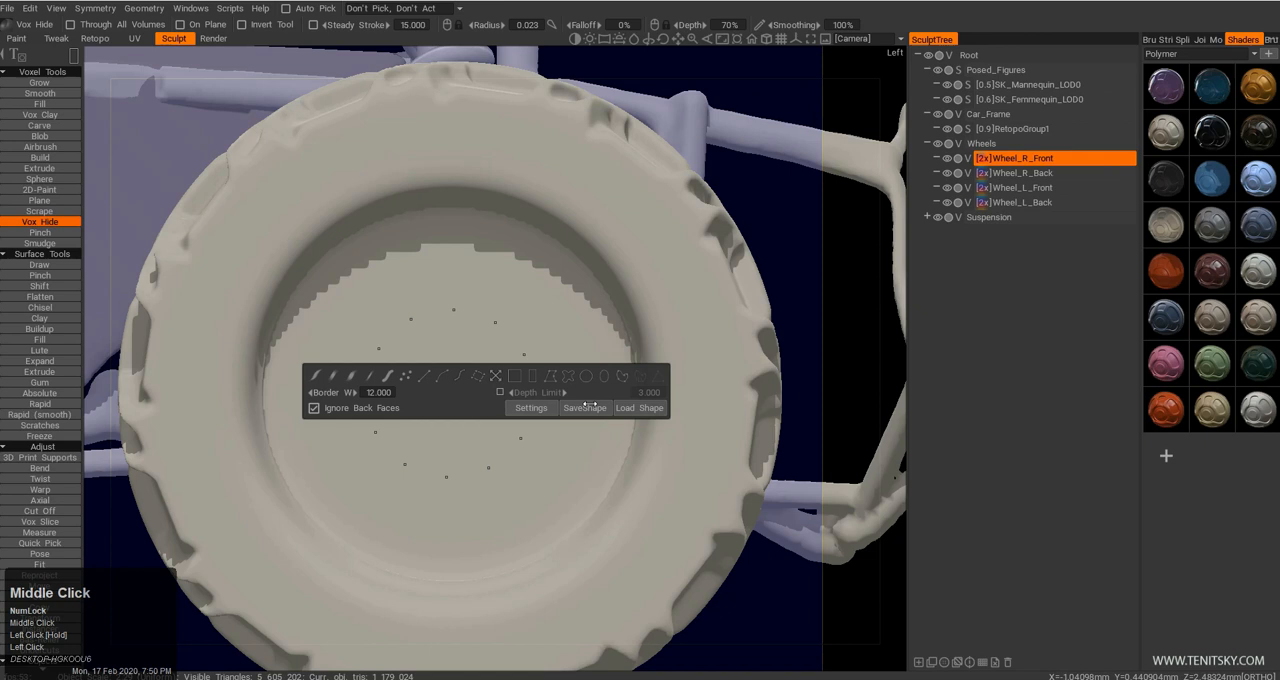
left_click(584, 378)
mouse_move(450, 387)
left_mouse_down()
mouse_move(554, 509)
mouse_move(619, 544)
left_mouse_up()
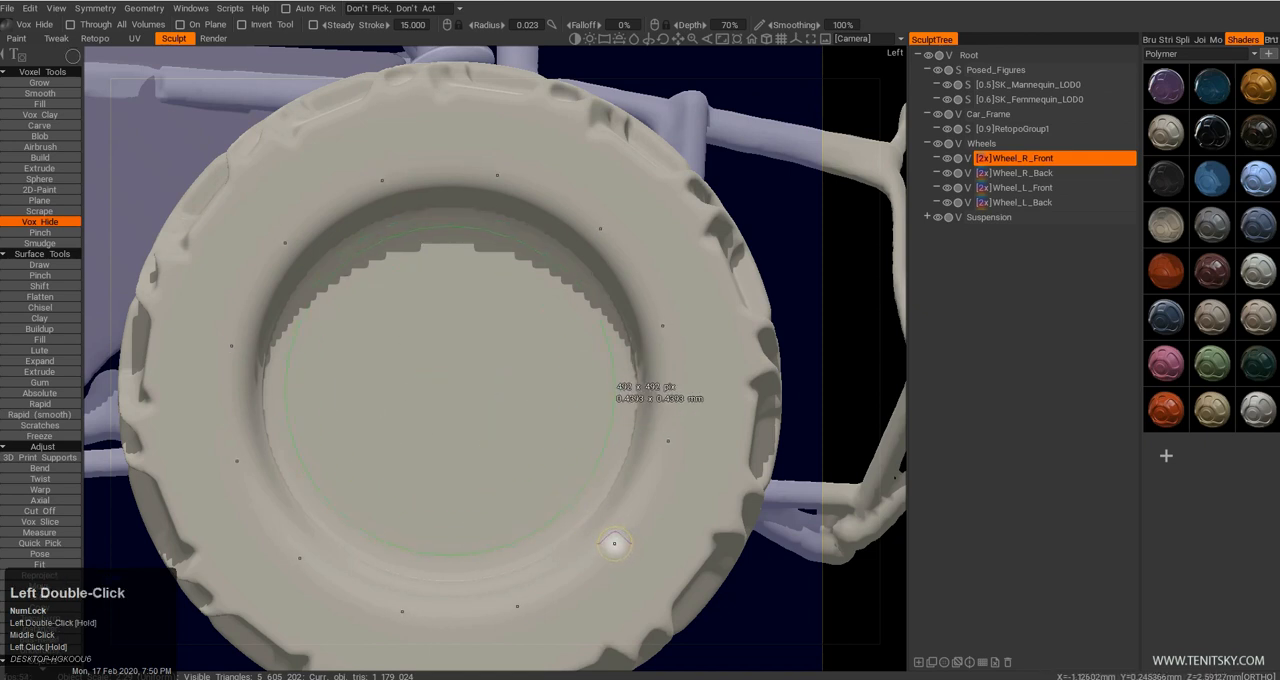
left_click_drag(614, 543, 503, 519)
mouse_move(452, 392)
left_mouse_down()
mouse_move(571, 508)
mouse_move(567, 540)
left_mouse_up()
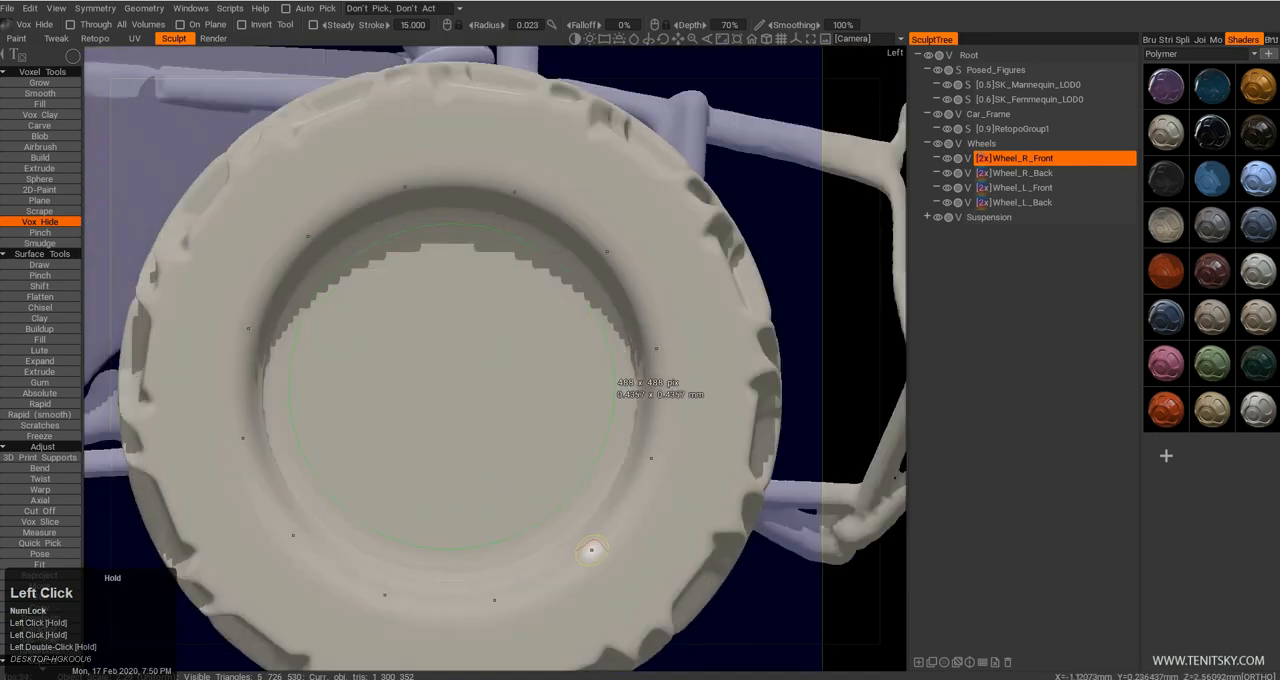
left_click_drag(591, 550, 591, 550)
Apply a rectangular Vox Hide selection about 0.83 × 0.08 mm across the front wheel's tread in top view.
mouse_move(575, 445)
left_mouse_down("alt")
mouse_move(548, 441)
mouse_move(497, 465)
left_mouse_up("alt")
right_click_drag(497, 465, 490, 442, "alt")
left_click_drag(498, 411, 456, 396, "alt")
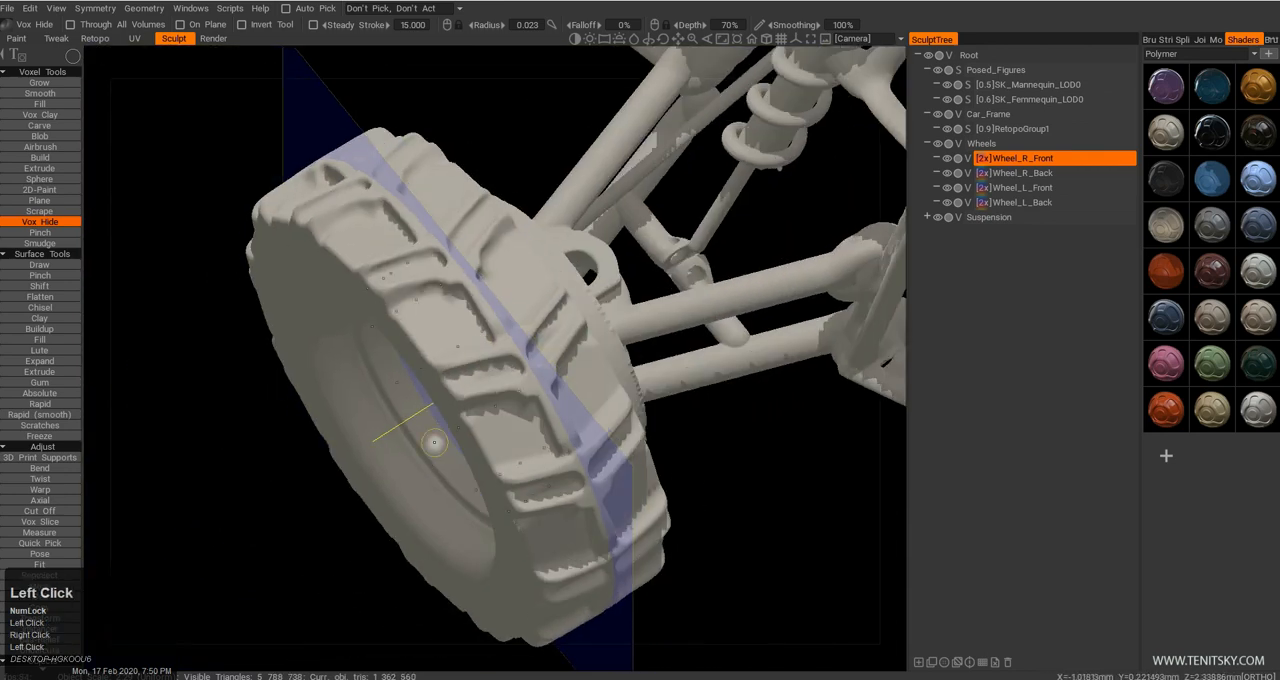
key("s")
left_click(414, 296)
left_click_drag(276, 300, 348, 364, "alt")
mouse_move(216, 305)
left_mouse_down()
mouse_move(316, 324)
mouse_move(671, 312)
mouse_move(237, 280)
mouse_move(233, 262)
left_mouse_up()
left_click_drag(176, 350, 655, 396)
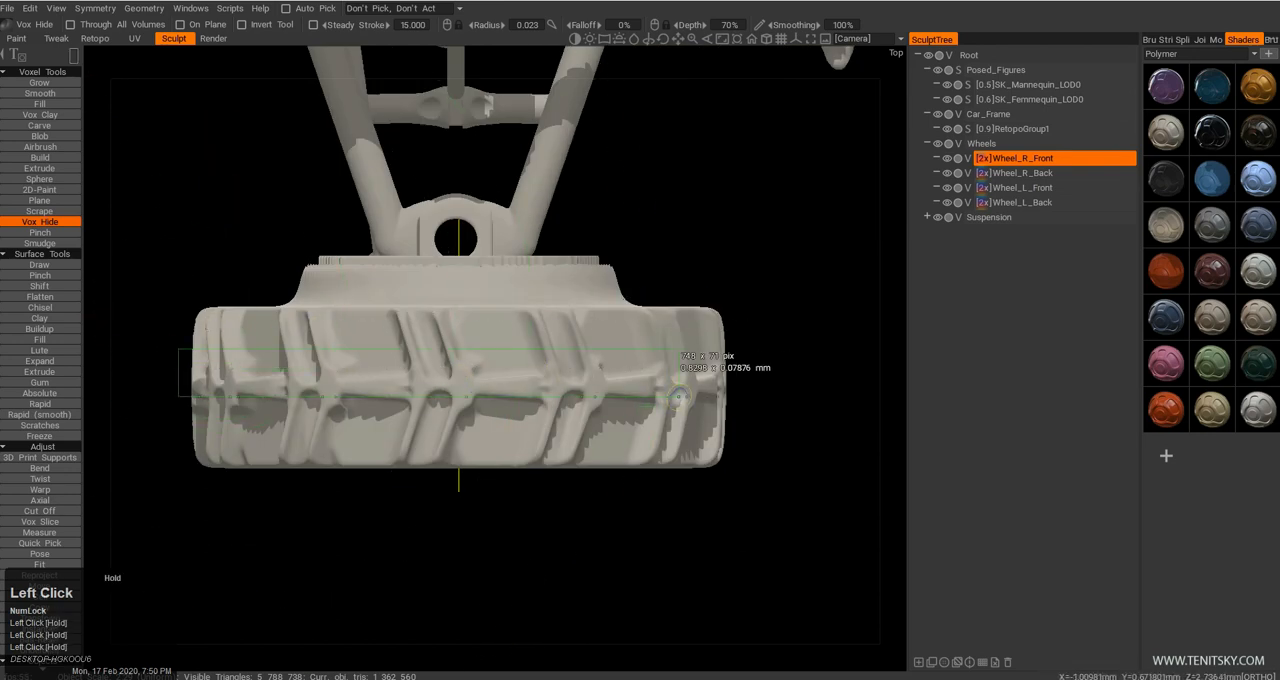
mouse_move(560, 478)
left_mouse_down("alt")
mouse_move(512, 474)
mouse_move(486, 295)
mouse_move(490, 328)
left_mouse_up("alt")
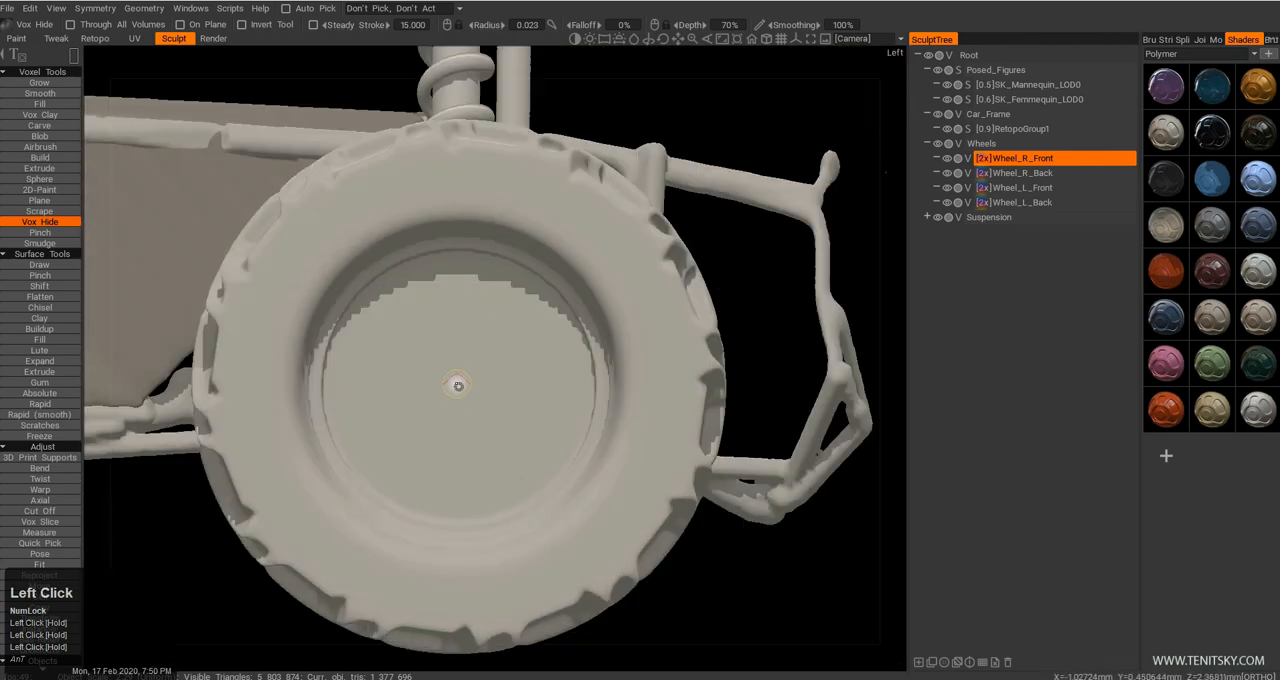
Apply a circular Vox Hide selection about 0.35 mm across at the center of the front wheel's recess in side view.
key("e")
left_click(561, 370)
mouse_move(459, 386)
left_mouse_down()
mouse_move(500, 454)
mouse_move(532, 461)
left_mouse_up()
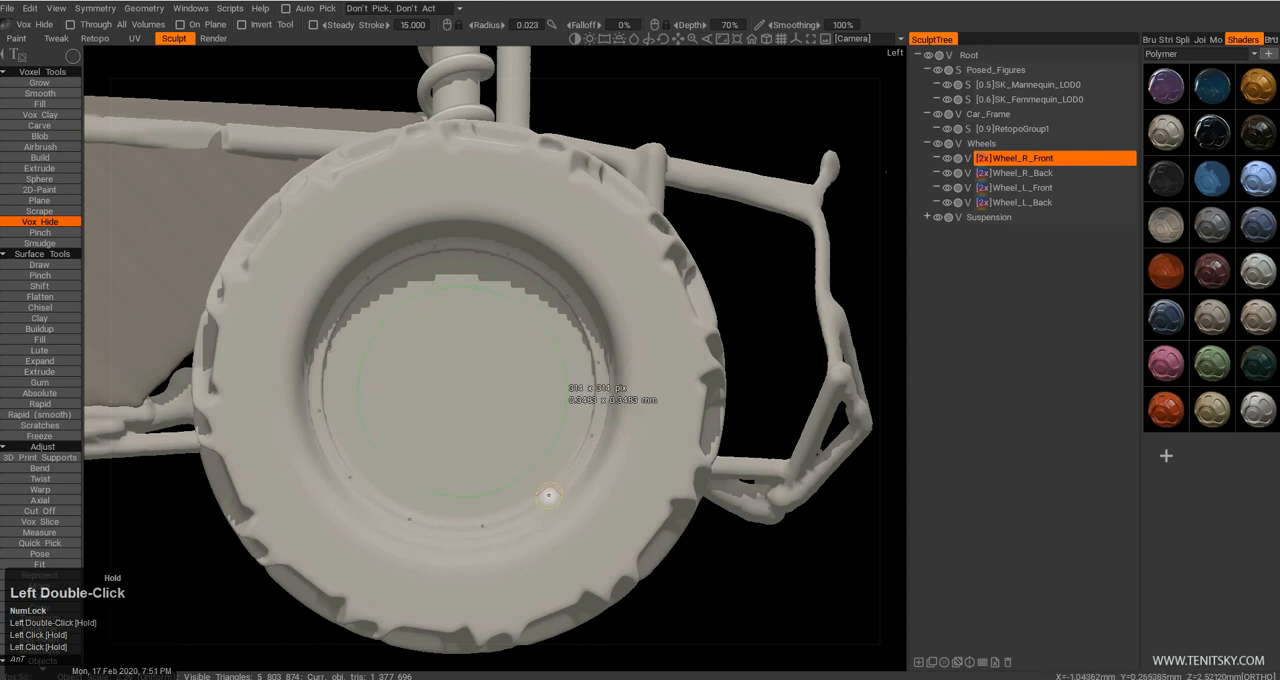
left_click_drag(548, 490, 513, 525)
Examine the stepped rim recess and the whole buggy in perspective from several angles.
right_click_drag(513, 525, 380, 426, "alt")
middle_click_drag(380, 426, 390, 506, "alt")
left_click_drag(390, 506, 395, 474, "alt")
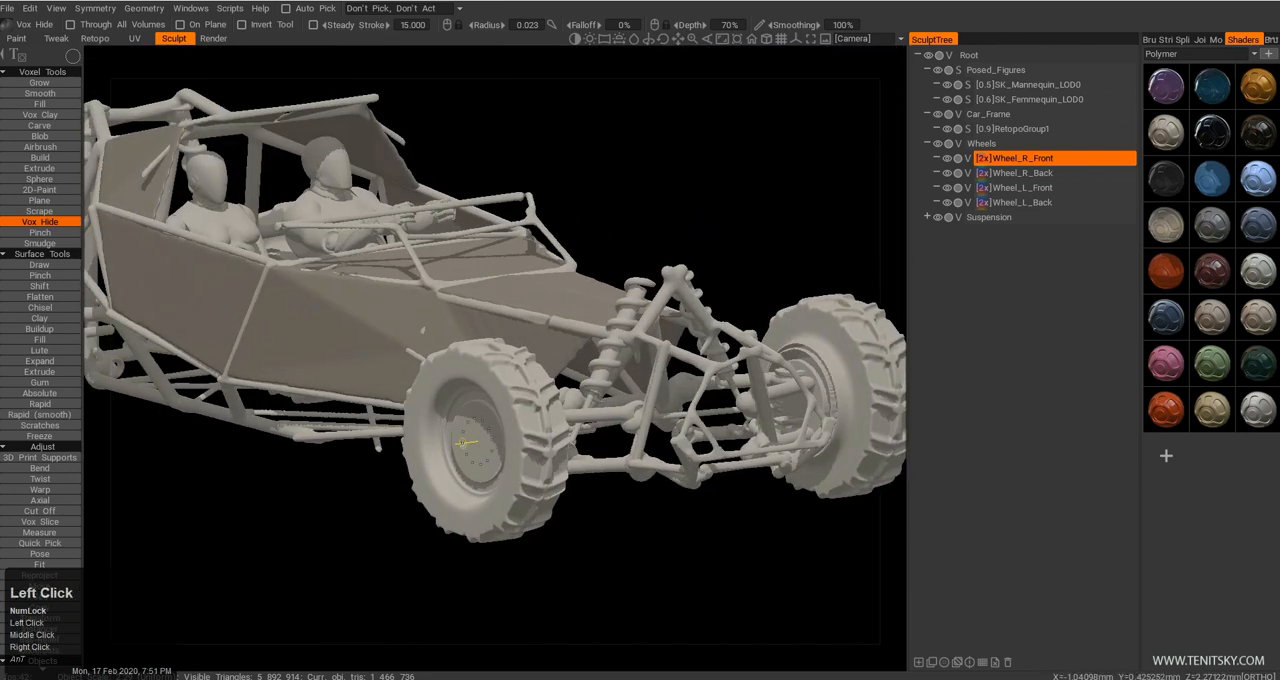
key("KP_5")
left_click_drag(522, 442, 462, 492, "alt")
left_click_drag(550, 510, 530, 480, "alt")
right_click_drag(530, 480, 505, 480, "alt")
middle_click_drag(505, 480, 459, 484, "alt")
left_click_drag(459, 484, 421, 486, "alt")
middle_click_drag(422, 490, 407, 462, "alt")
left_click_drag(407, 462, 617, 477, "alt")
right_click_drag(617, 477, 510, 464, "alt")
left_click_drag(510, 464, 491, 451, "alt")
middle_click_drag(491, 451, 494, 478, "alt")
left_click_drag(494, 478, 586, 434, "alt")
middle_click_drag(586, 434, 601, 447, "alt")
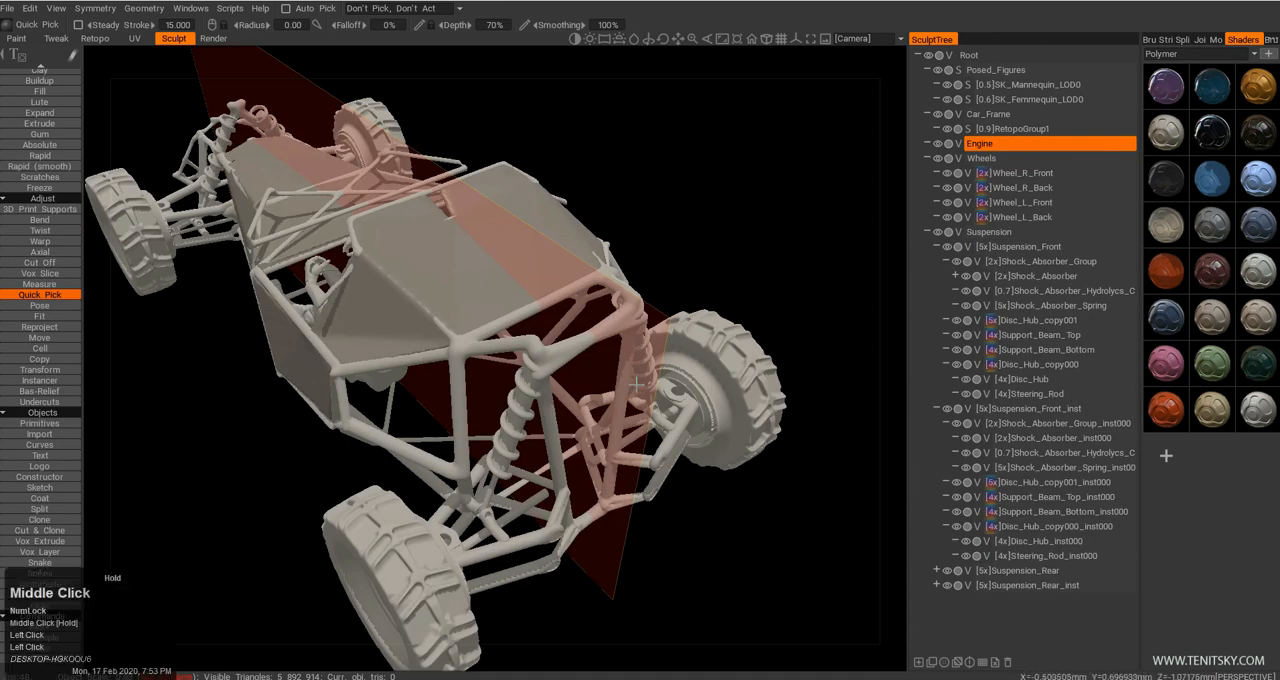
right_click_drag(636, 384, 595, 365)
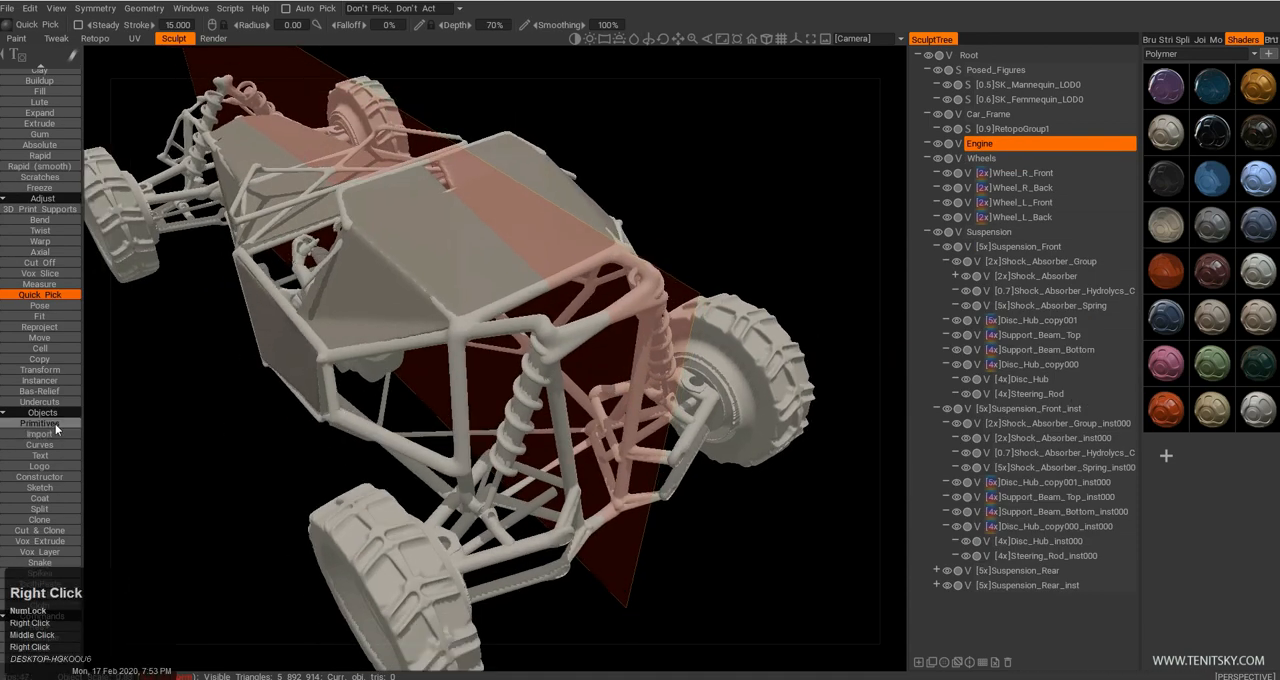
Add a cylinder primitive about 0.46 mm high with a radius of about 0.345 mm to the Engine layer.
left_click(57, 426)
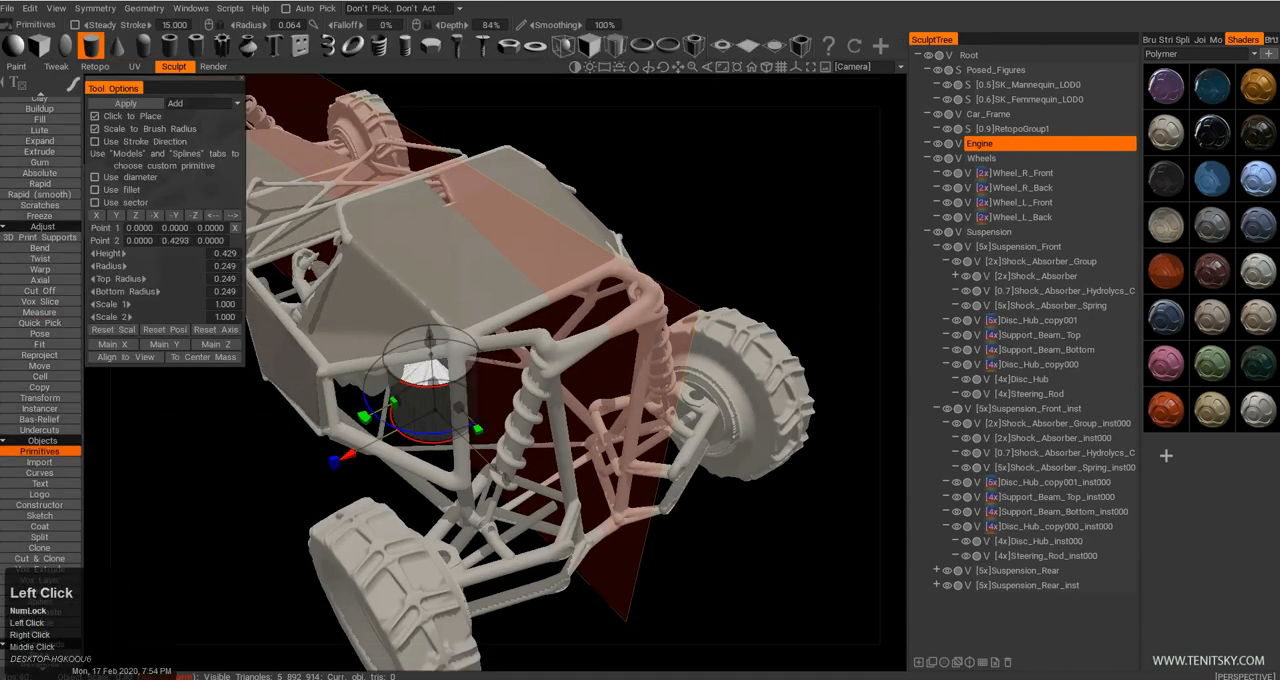
left_click_drag(434, 395, 457, 387)
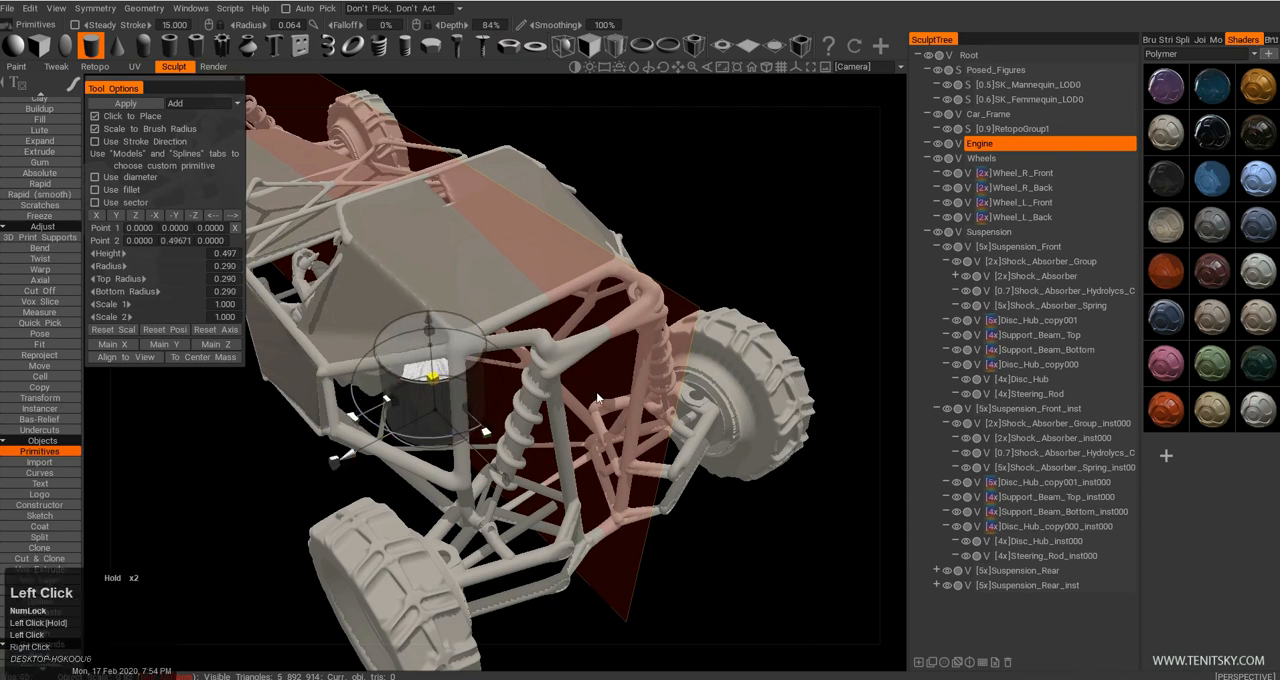
left_click_drag(597, 398, 796, 400)
left_click_drag(427, 311, 430, 335)
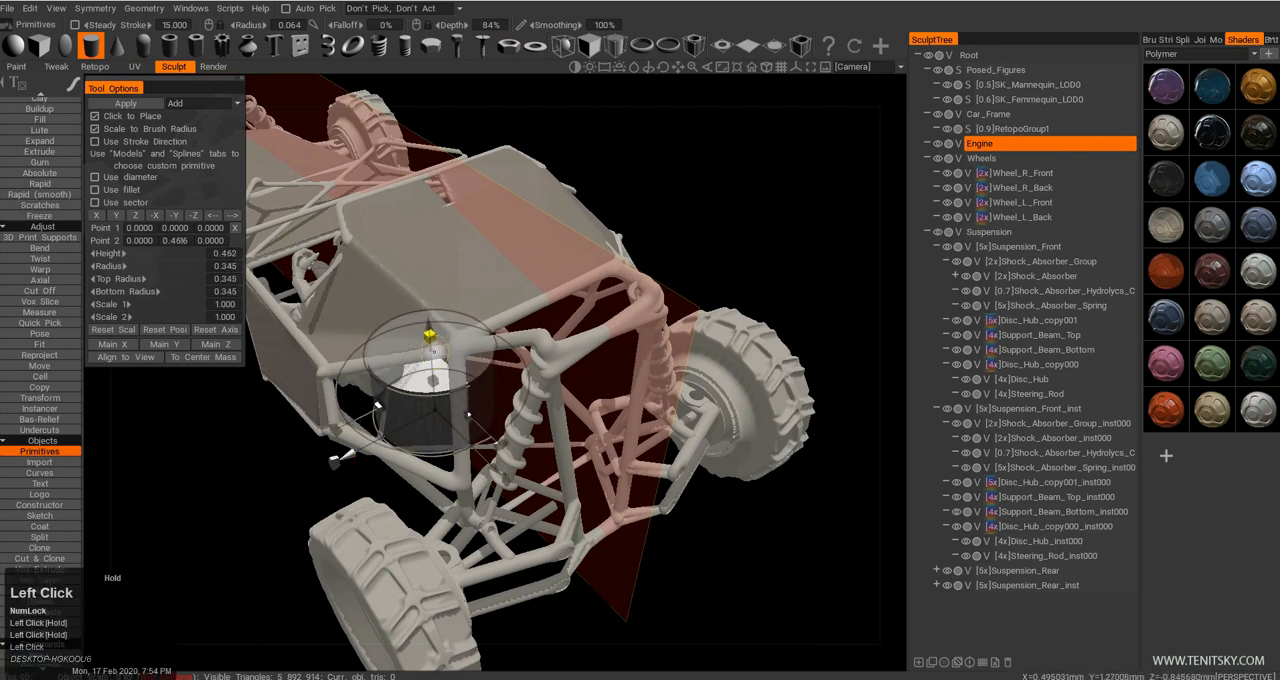
left_click(126, 104)
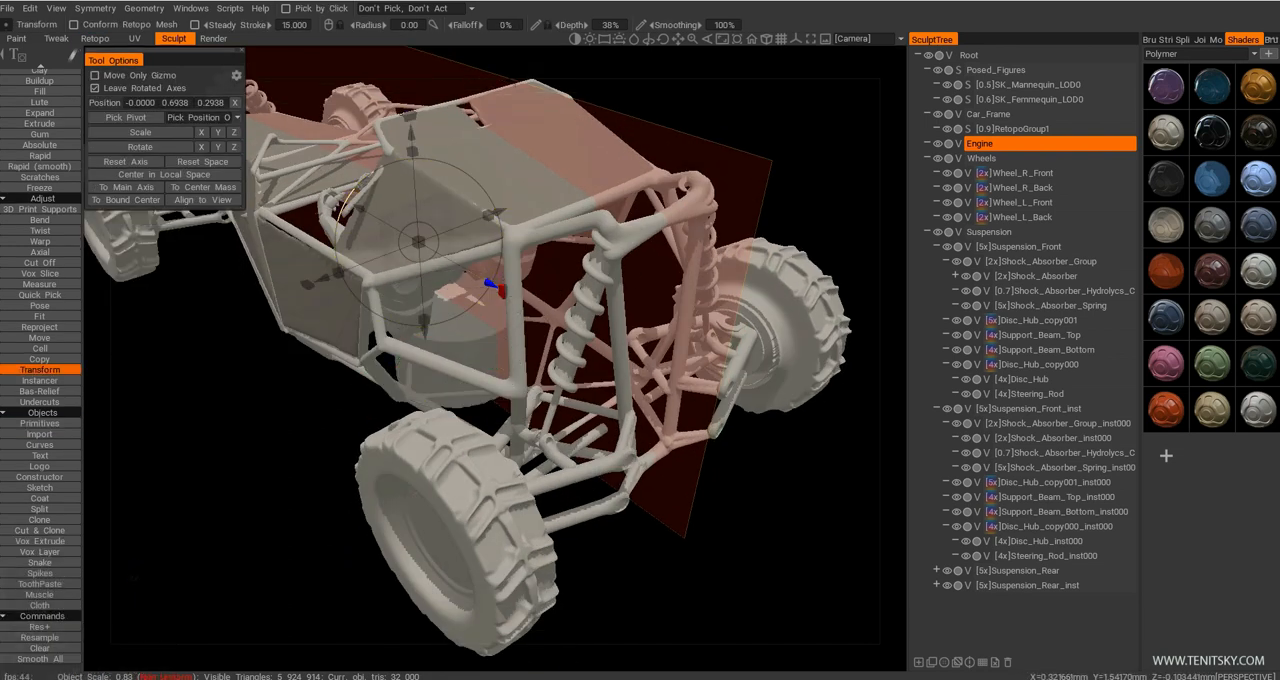
Center the transform gizmo on the Engine cylinder's bounds, lay the cylinder on its side, and shrink and shift it back to about Z -0.846.
left_click_drag(410, 117, 596, 123)
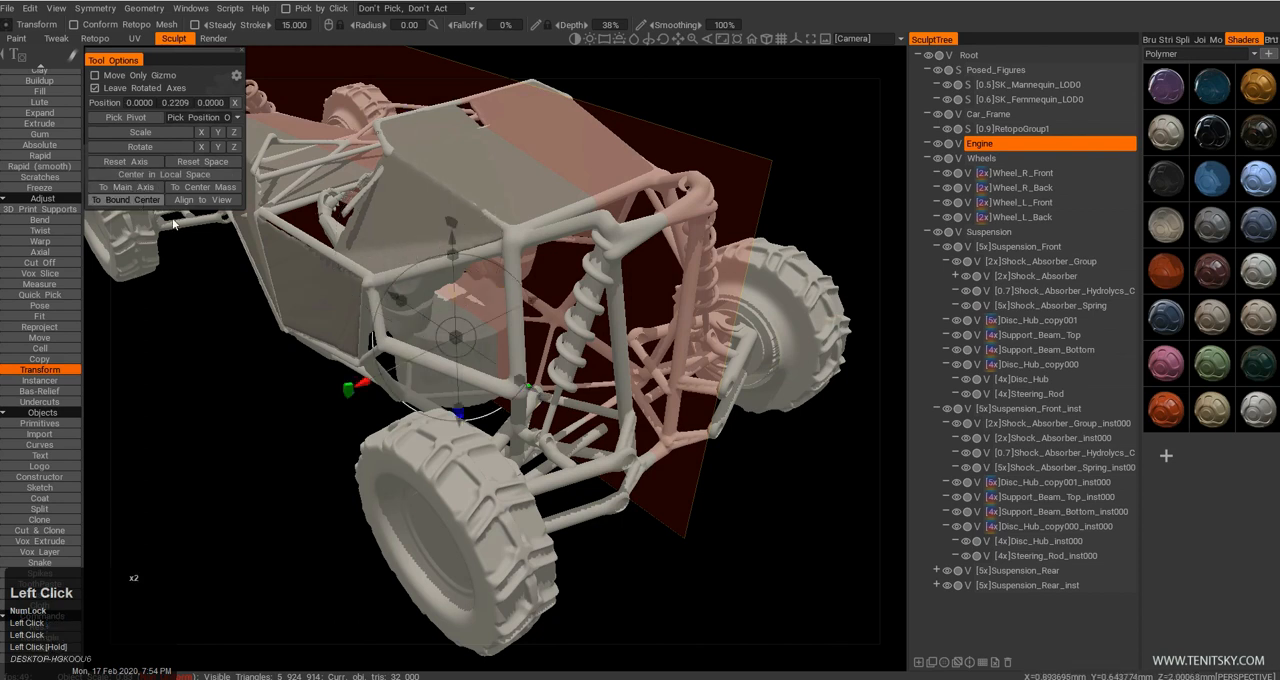
left_click_drag(345, 395, 452, 222)
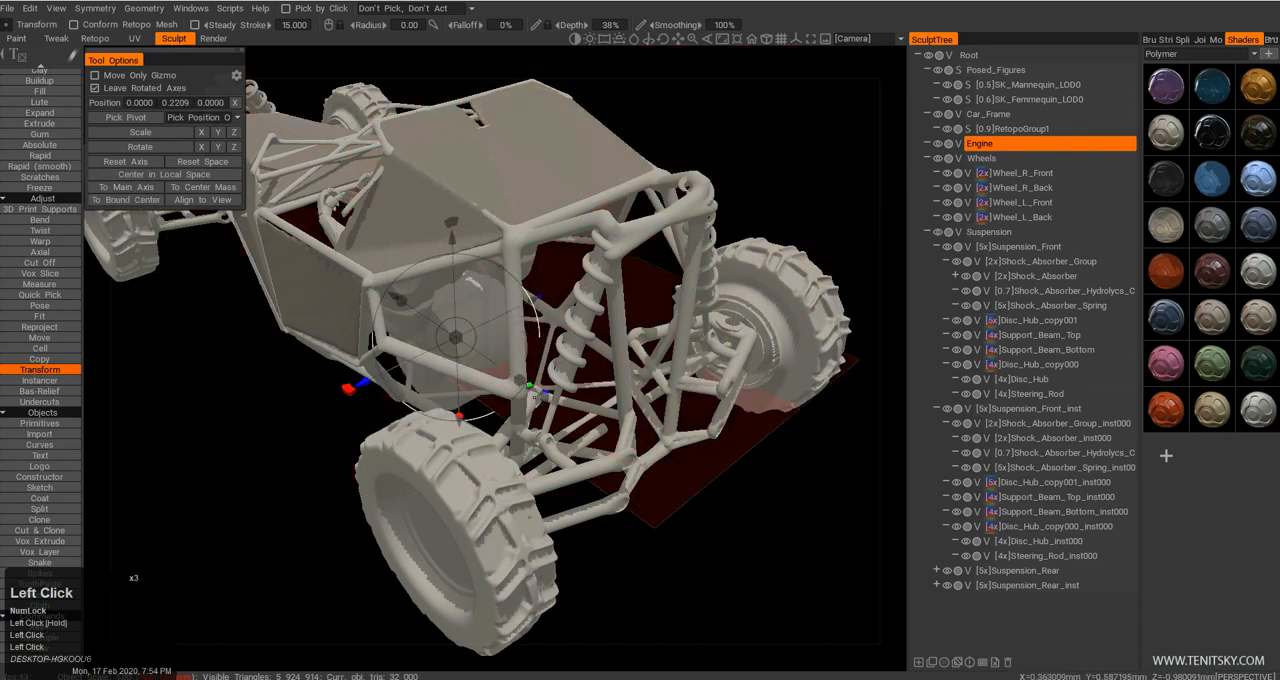
left_click_drag(530, 387, 514, 471)
middle_click_drag(514, 471, 620, 410)
left_click_drag(401, 429, 354, 415)
left_click_drag(425, 475, 560, 455)
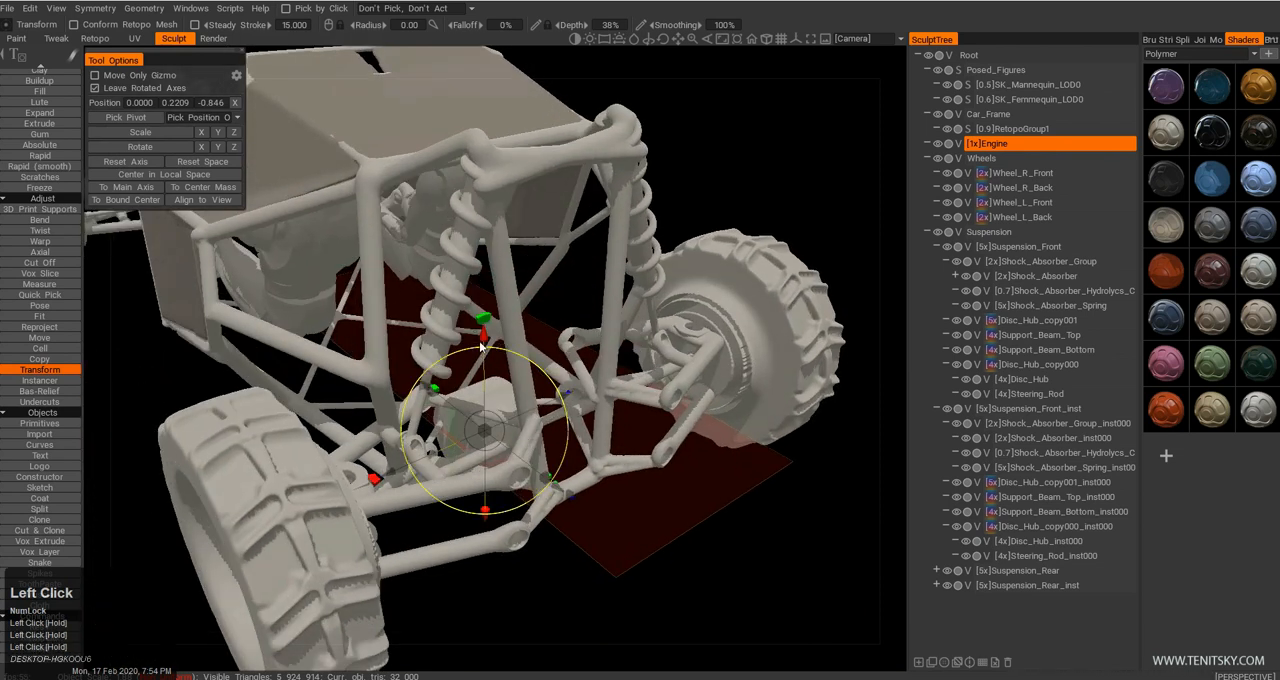
Position the Engine cylinder between the rear suspension arms at about Y 0.3706, Z -1.1352.
left_click_drag(484, 333, 484, 283)
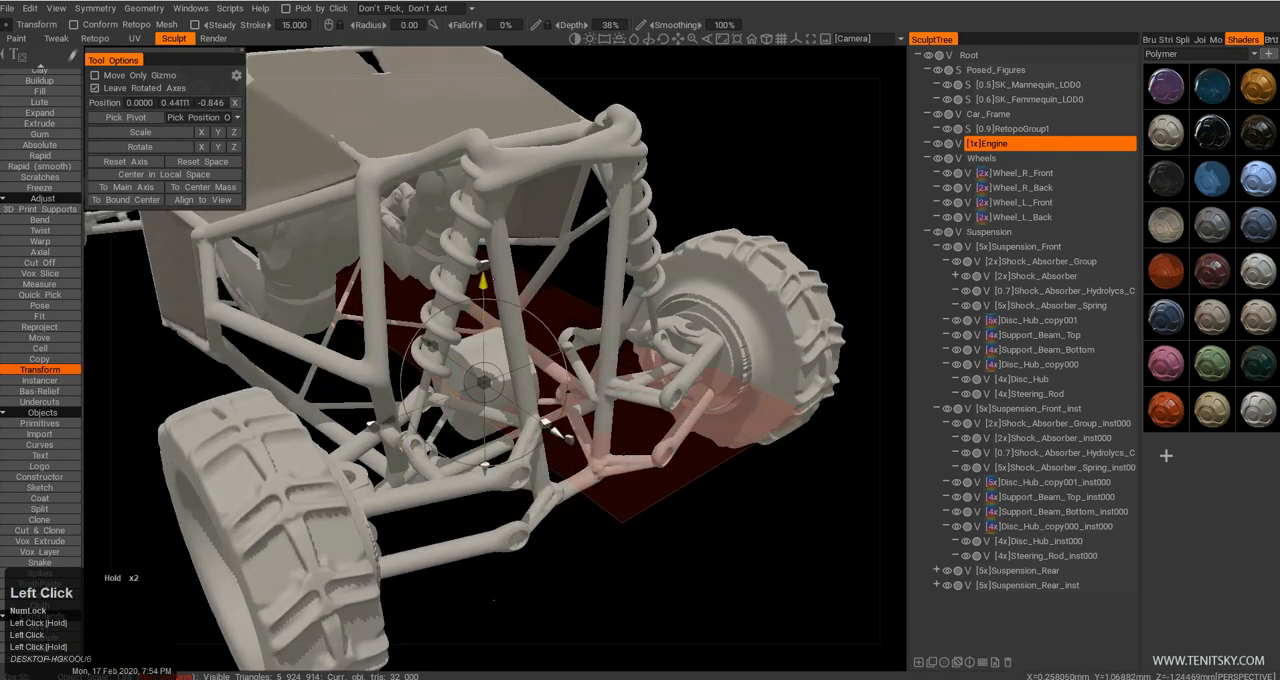
left_click_drag(555, 432, 612, 470)
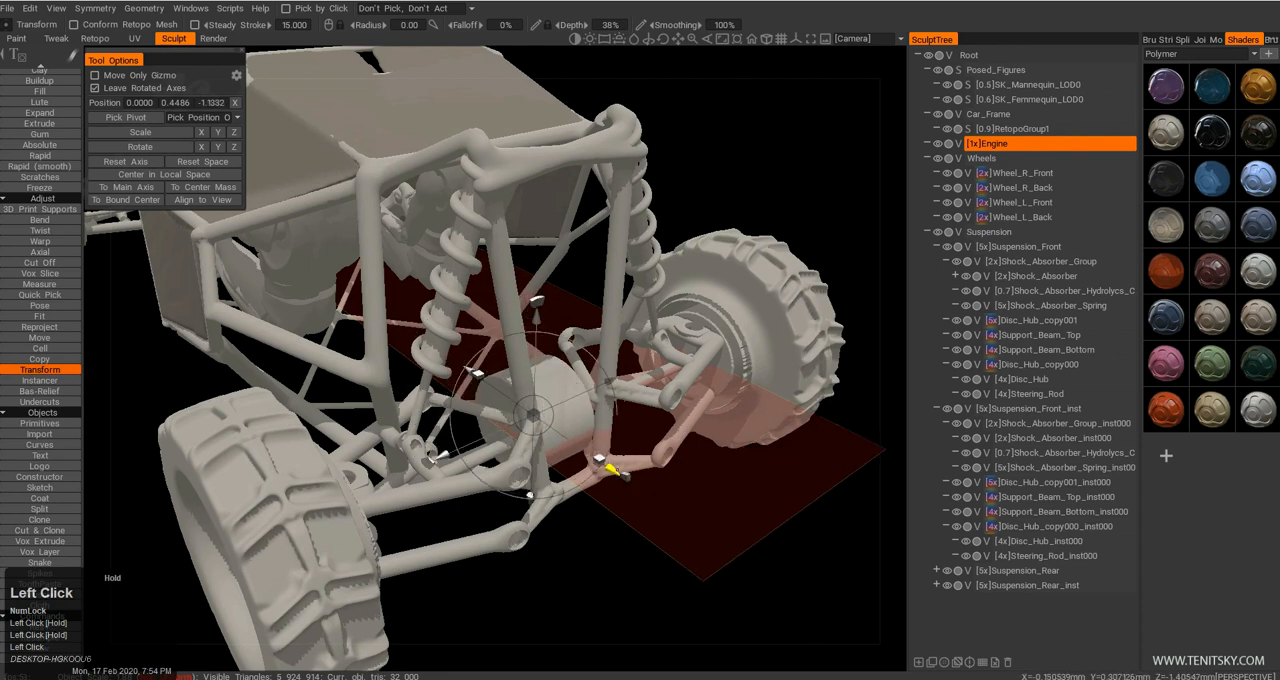
left_click_drag(535, 319, 536, 340)
left_click_drag(664, 509, 530, 515)
middle_click_drag(430, 457, 568, 466)
right_click_drag(568, 466, 510, 460)
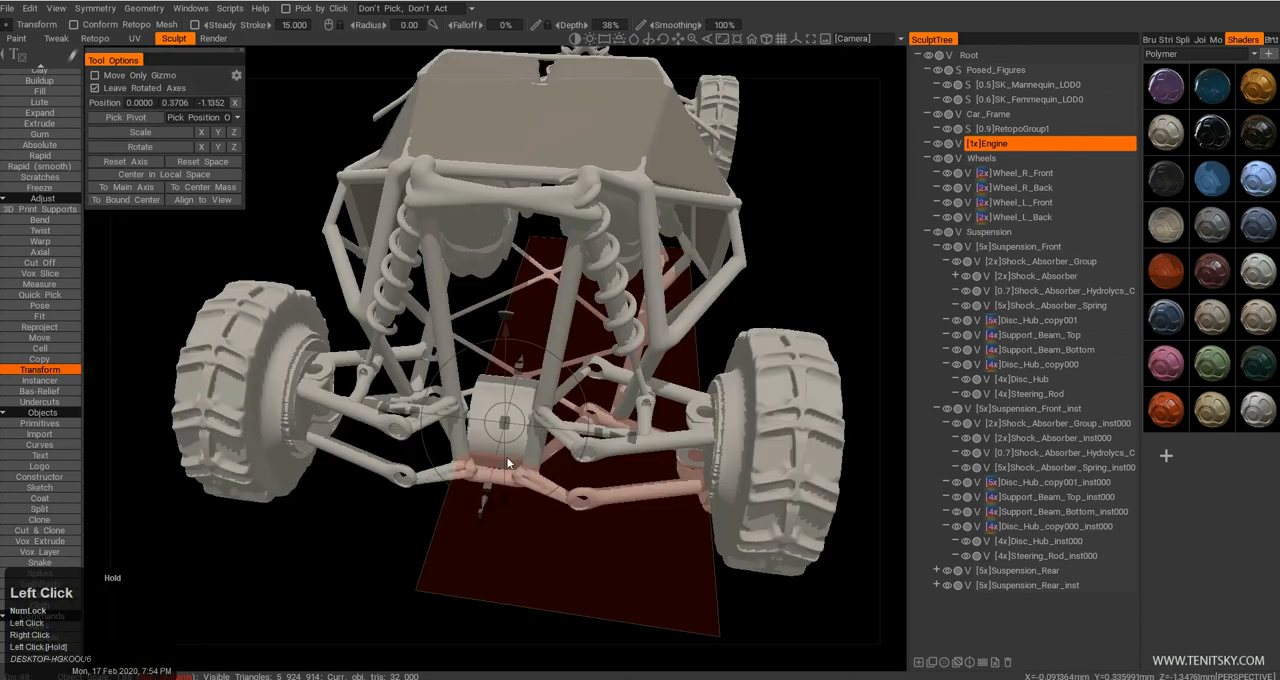
left_click_drag(510, 460, 440, 410)
right_click_drag(440, 410, 468, 436)
left_click_drag(468, 436, 390, 500)
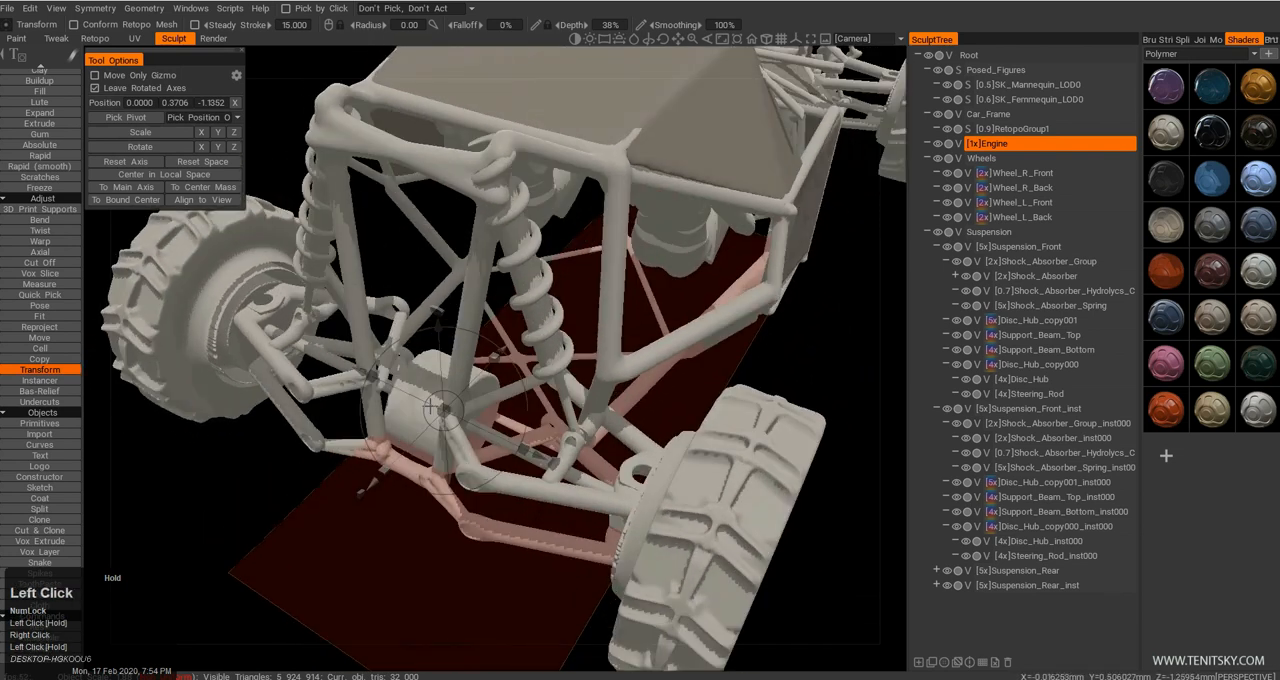
Duplicate the Engine cylinder, move the copy forward to about Z -0.4217 and enlarge it.
left_click_drag(476, 365, 503, 370)
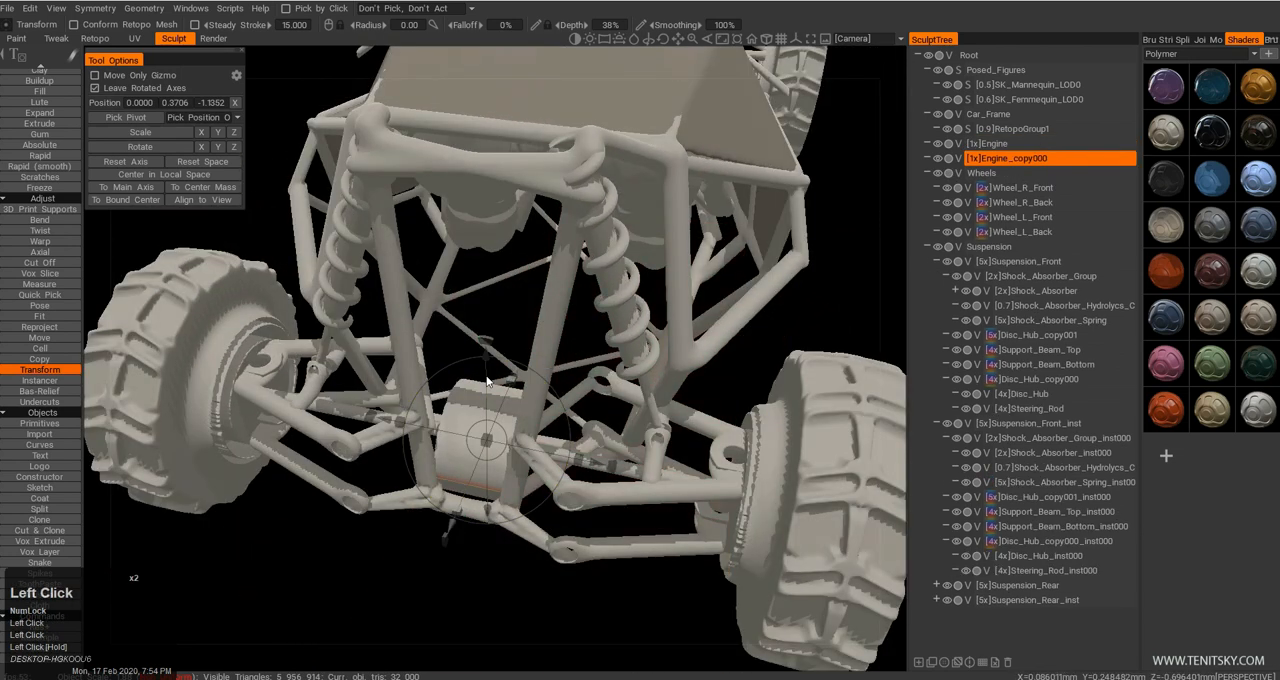
left_click_drag(538, 391, 593, 270)
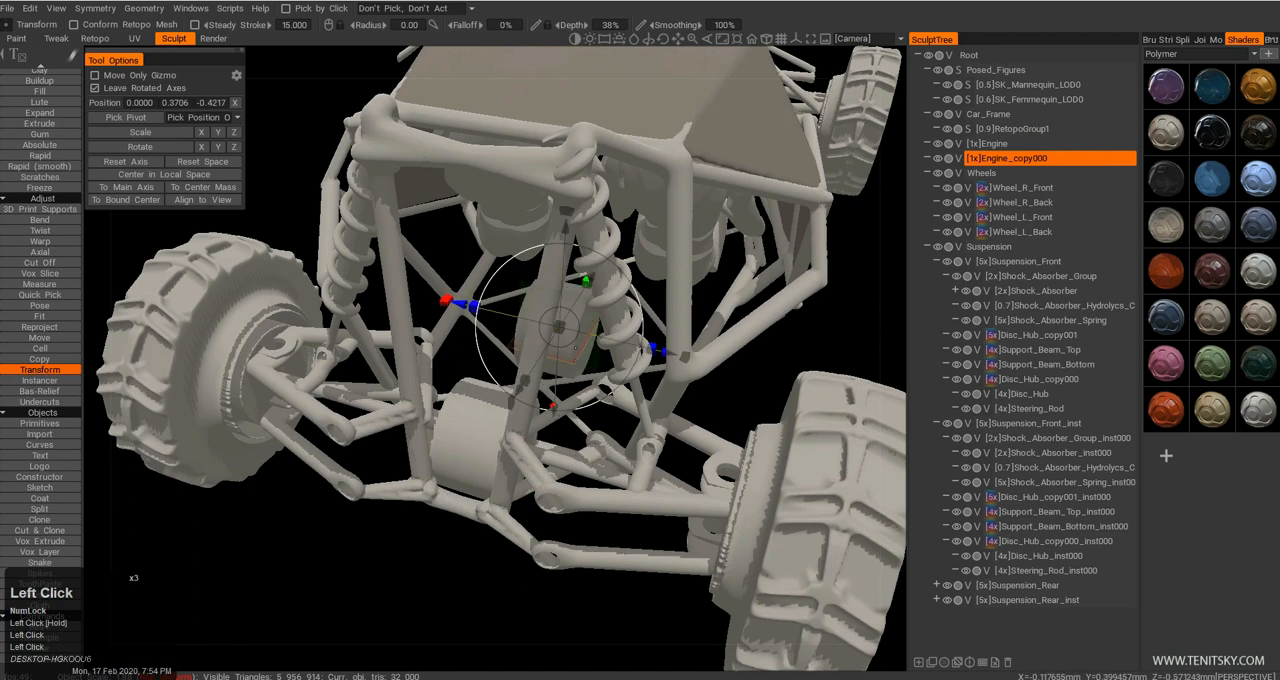
mouse_move(559, 325)
left_mouse_down()
mouse_move(669, 347)
mouse_move(648, 341)
left_mouse_up()
Isolate the enlarged Engine copy, cut off its round sides into a rectangular block in side view, and show all layers again.
left_click(940, 158)
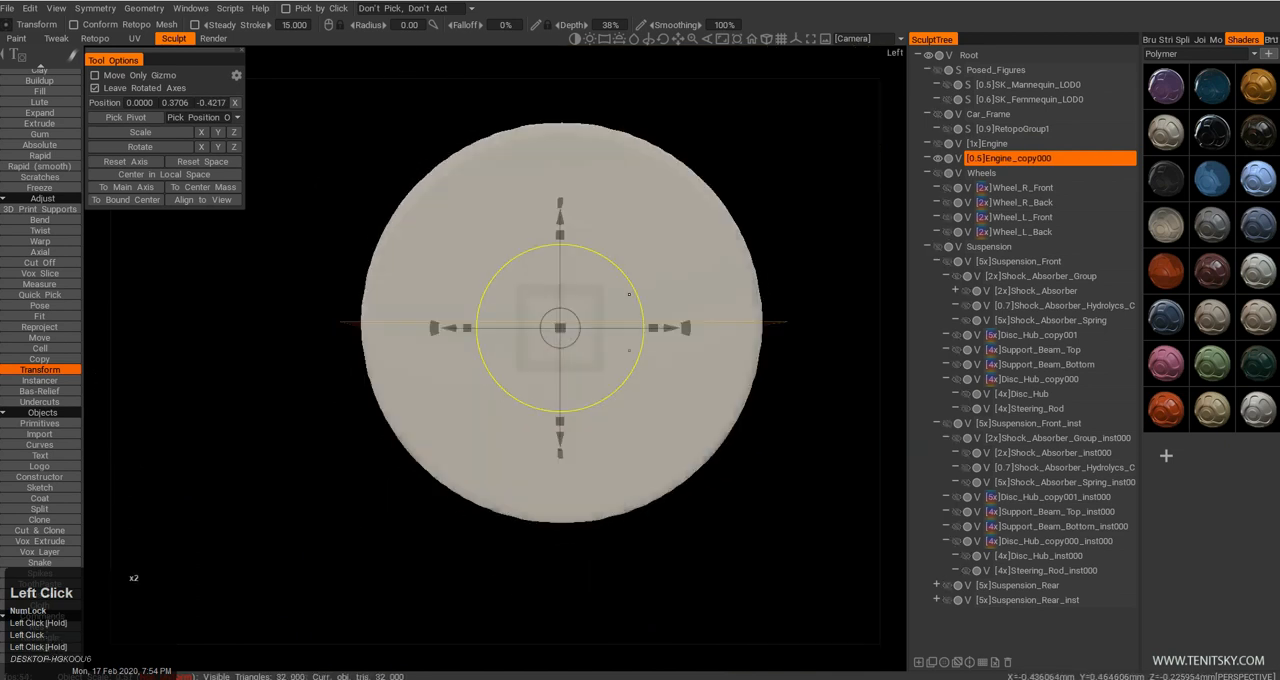
left_click(40, 262)
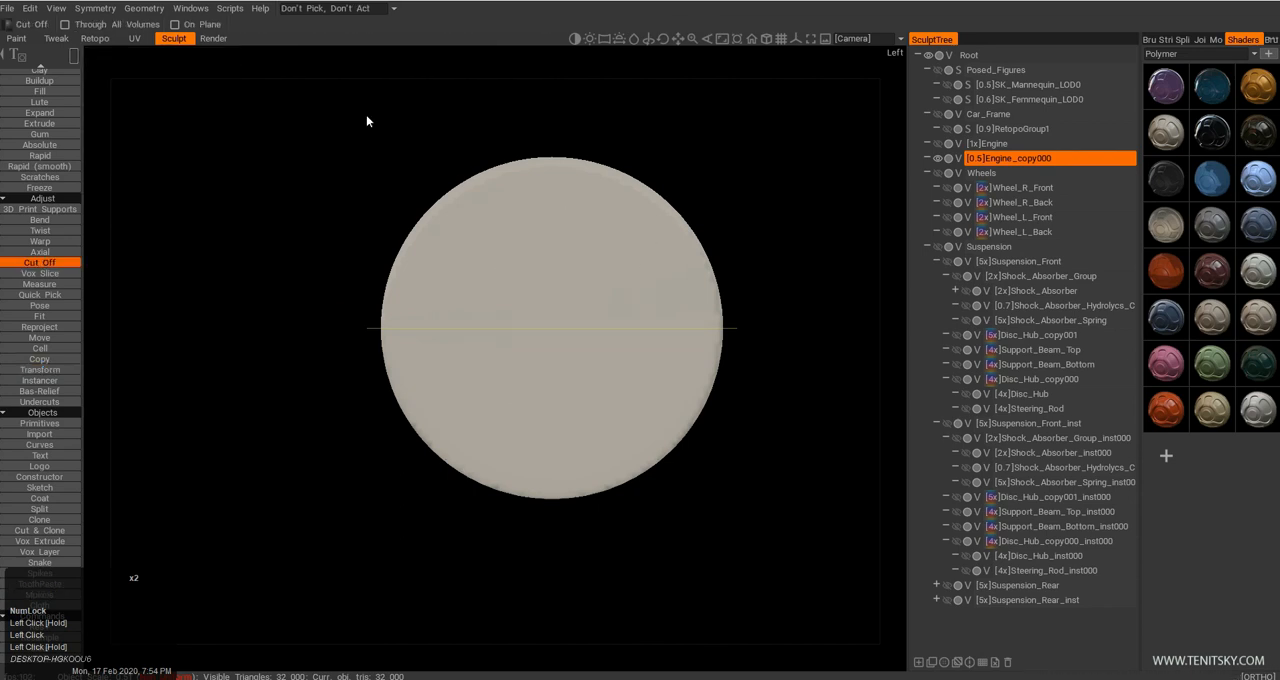
left_click_drag(761, 229, 761, 229)
left_click_drag(433, 477, 433, 477)
left_click_drag(763, 460, 672, 197)
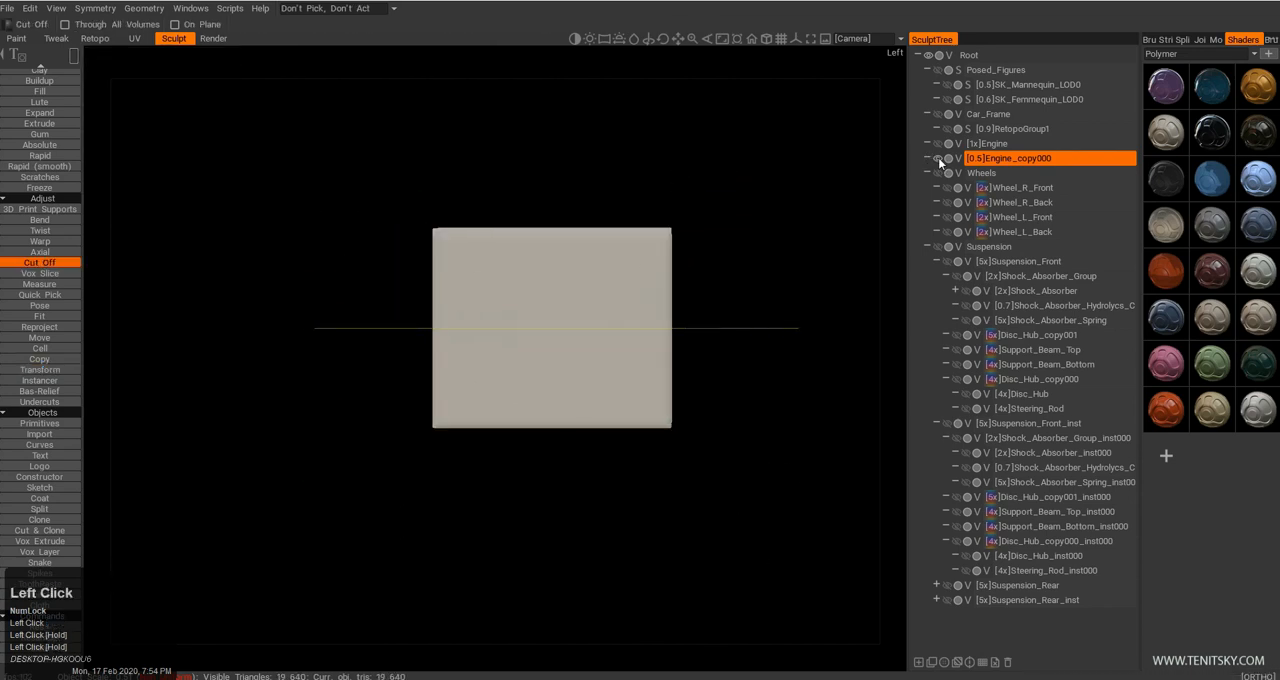
left_click(938, 157)
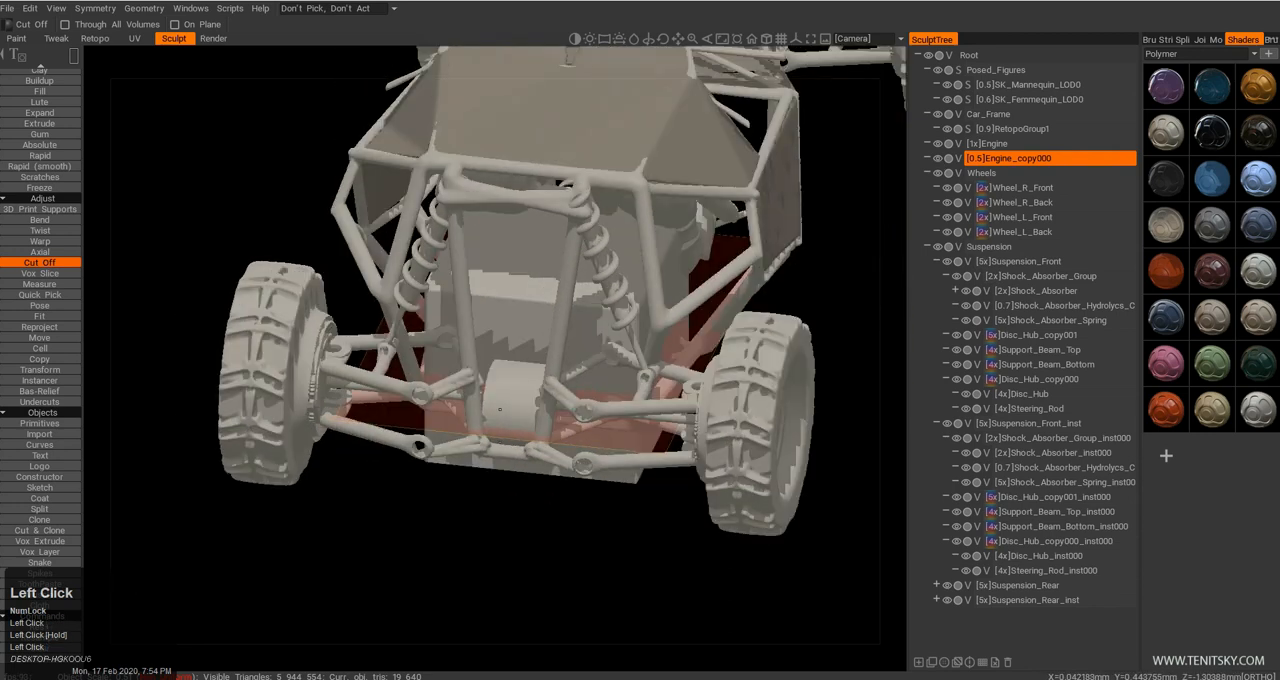
Shrink the rectangular engine block with Transform and move it back to about Z -0.542.
key("t")
left_click_drag(559, 327, 596, 401)
left_click_drag(725, 382, 667, 340)
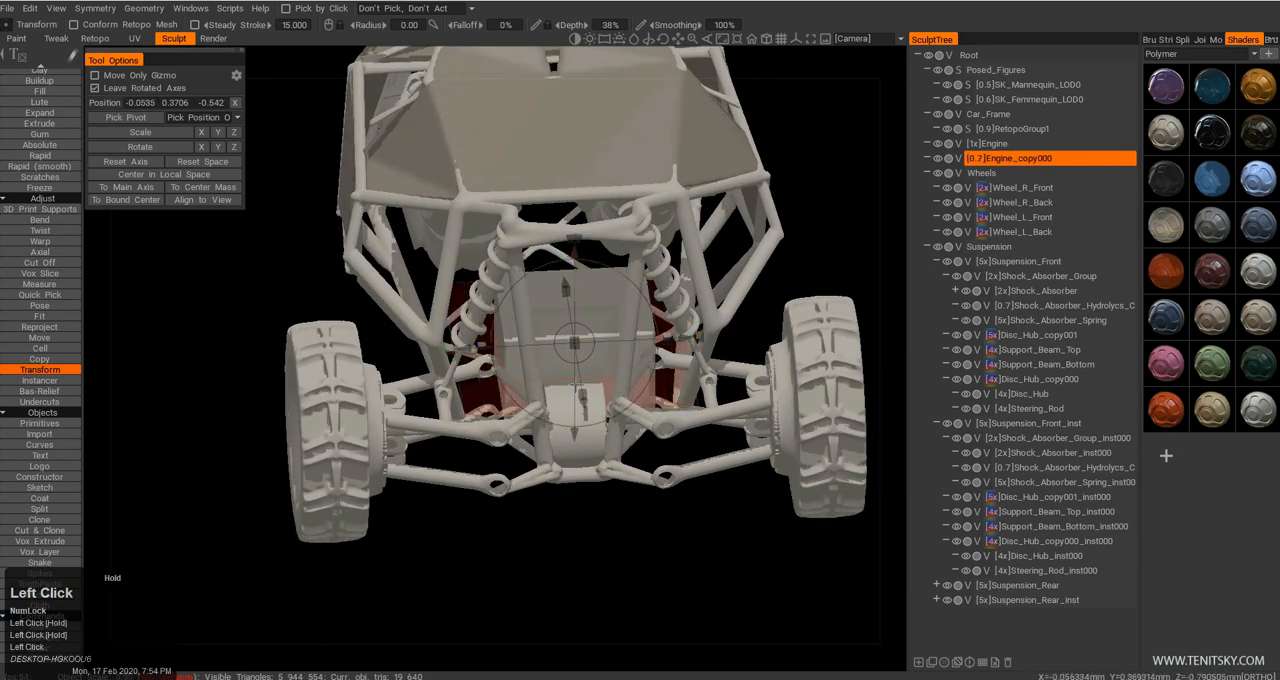
Raise the engine block to about Y 0.4225, shrink it further and center it between the frame tubes at about X 0.00153.
left_click_drag(497, 322, 565, 304)
left_click_drag(580, 235, 578, 217)
left_click_drag(660, 300, 545, 330)
right_click_drag(545, 330, 550, 362)
left_click_drag(550, 362, 706, 345)
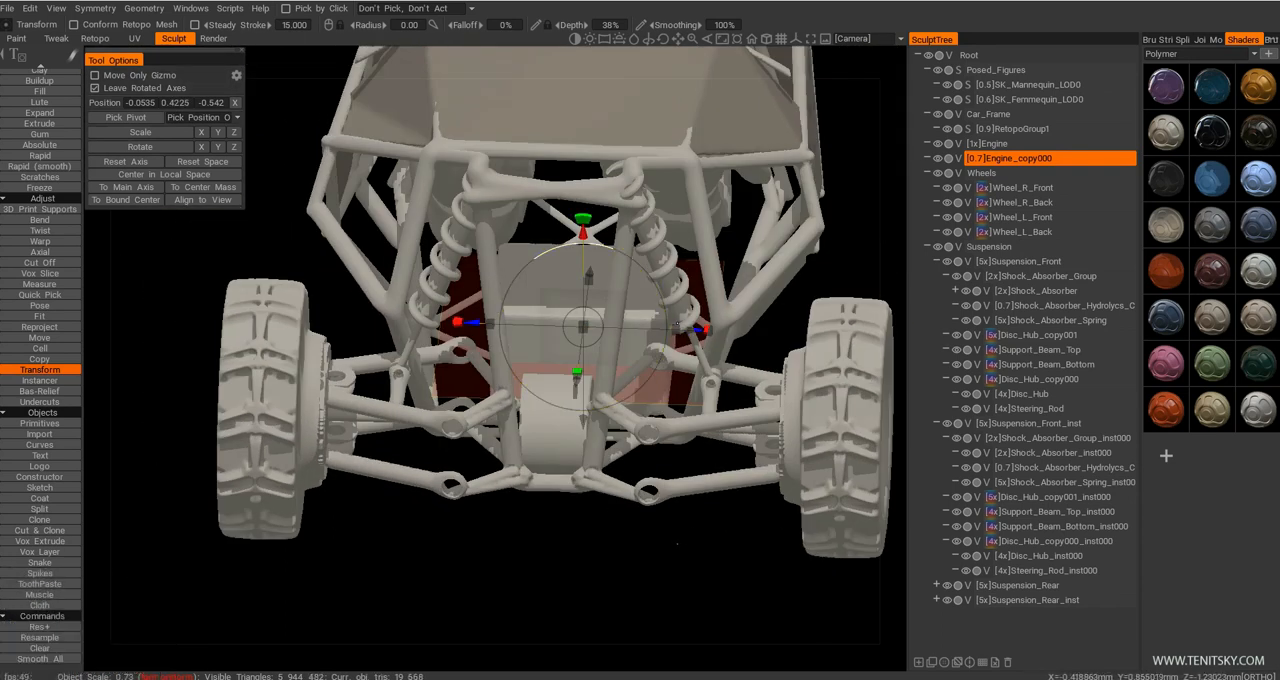
left_click_drag(677, 328, 745, 350)
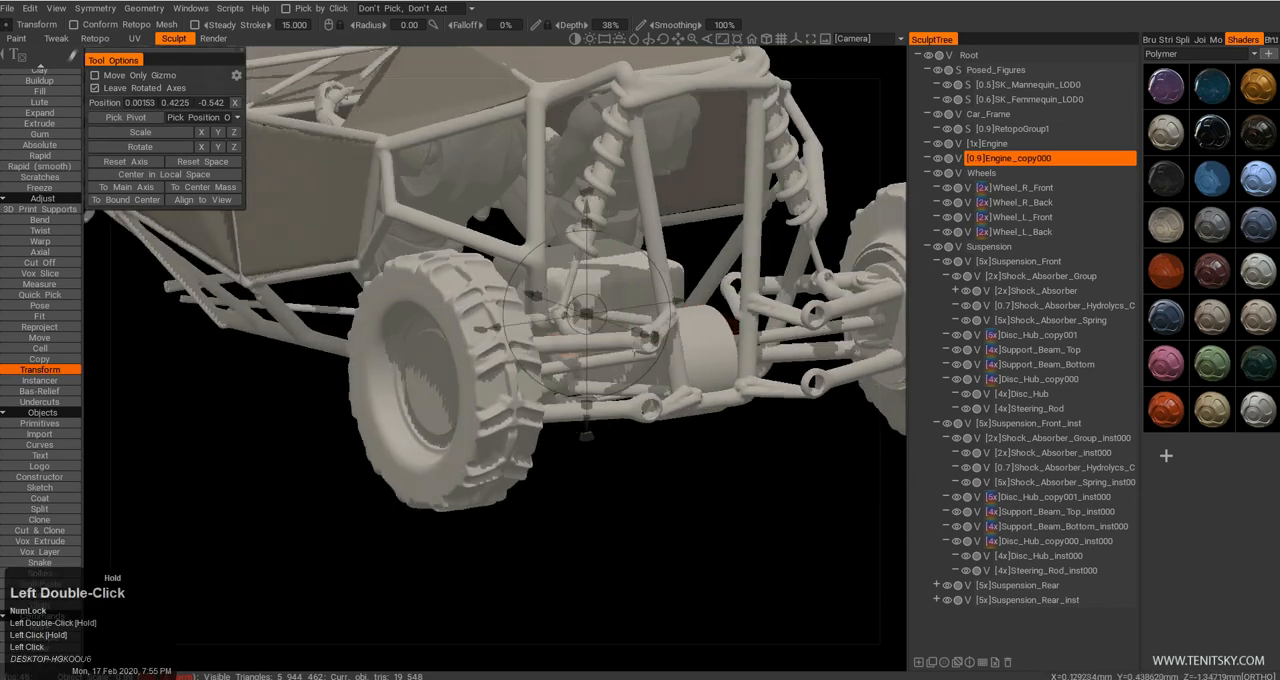
Tilt the engine block diagonally and move it above the rear Engine cylinder to about Y 0.5563, Z -0.840.
right_click_drag(700, 370, 670, 350)
middle_click_drag(650, 350, 620, 410)
left_click_drag(610, 425, 682, 331)
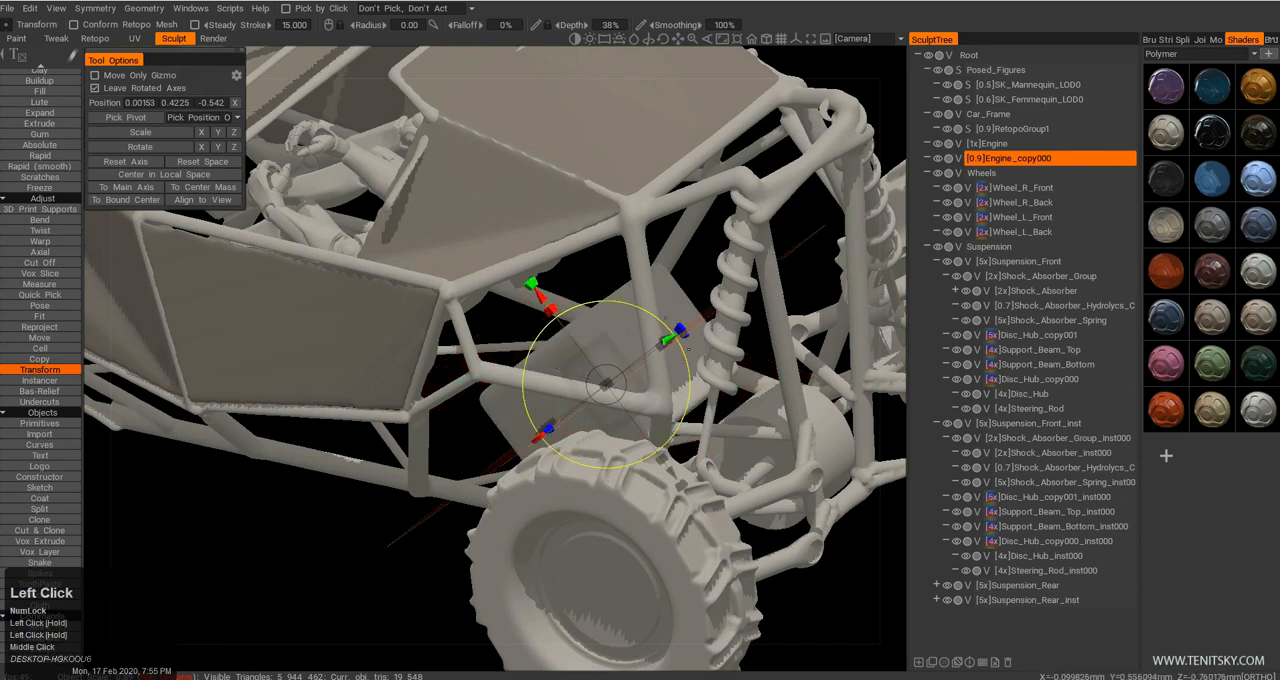
left_click_drag(668, 340, 730, 295)
left_click_drag(734, 427, 640, 430)
right_click_drag(640, 430, 580, 417)
left_click_drag(577, 417, 716, 476)
key("q")
middle_click_drag(716, 476, 708, 497)
right_click_drag(708, 497, 615, 523)
left_click_drag(615, 523, 690, 510)
Duplicate the tilted engine block, move the copy forward to about Z -0.375 and rotate it upright in side view.
key("ctrl+d")
middle_click_drag(754, 379, 729, 374)
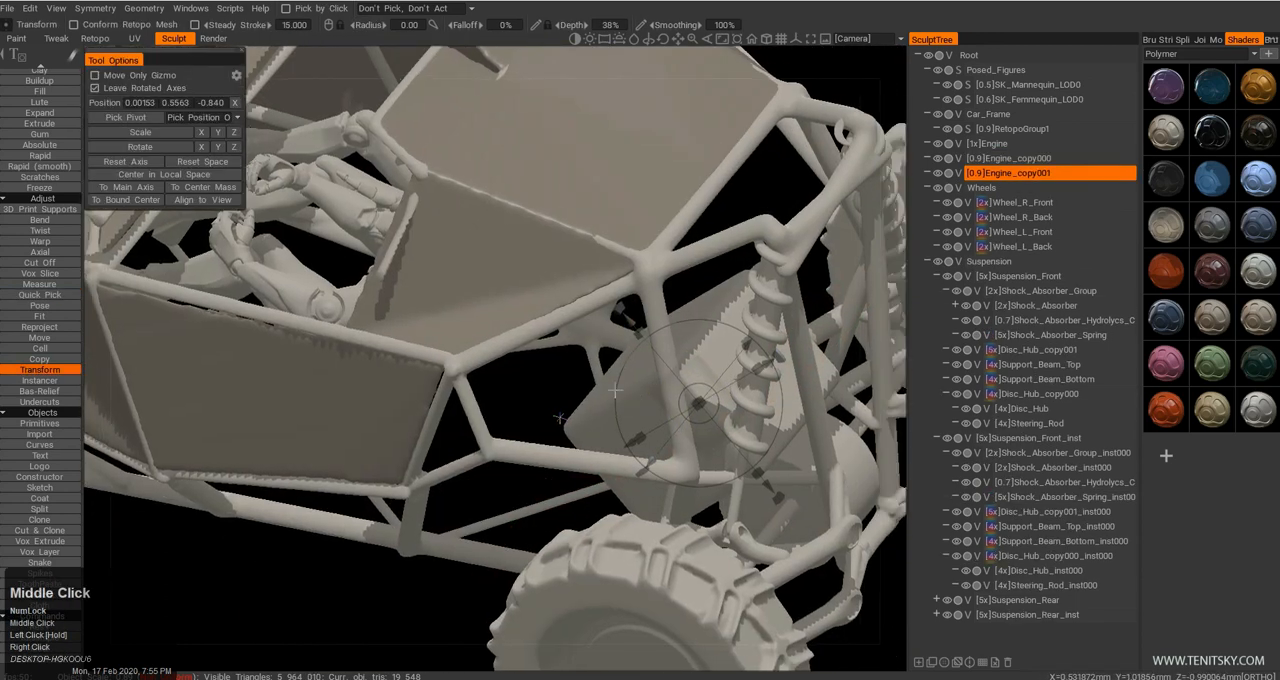
left_click_drag(729, 374, 559, 418)
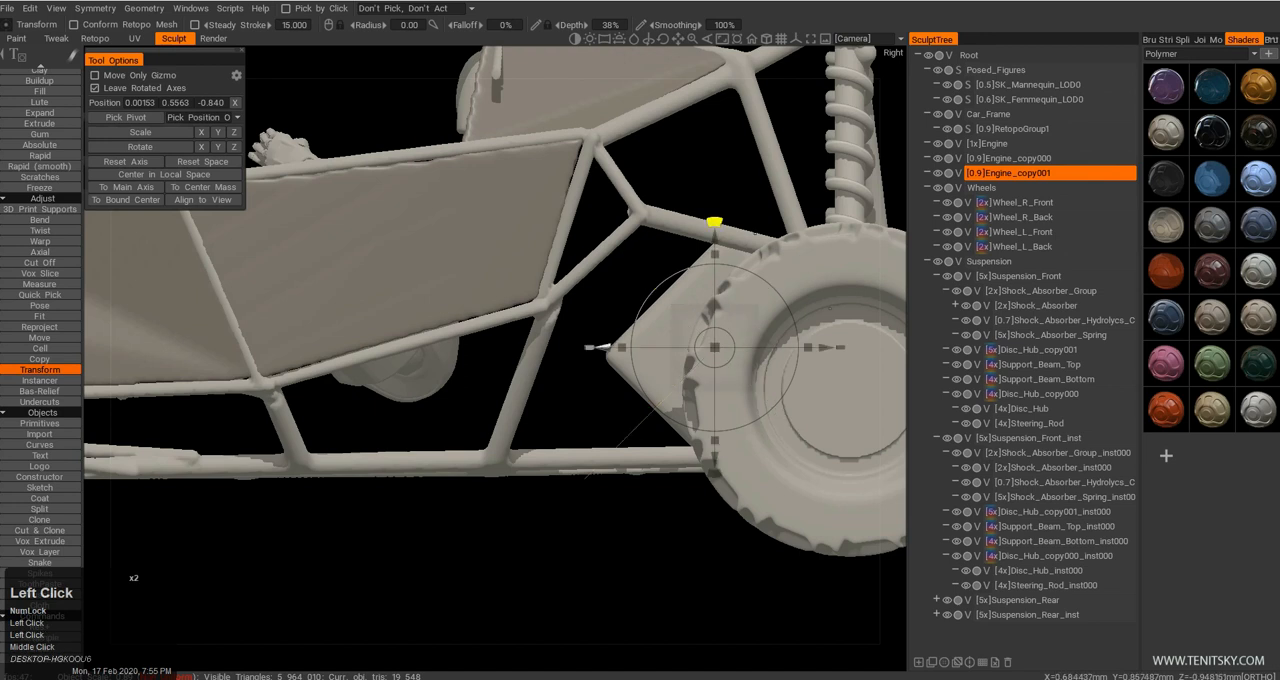
left_click_drag(714, 222, 515, 233)
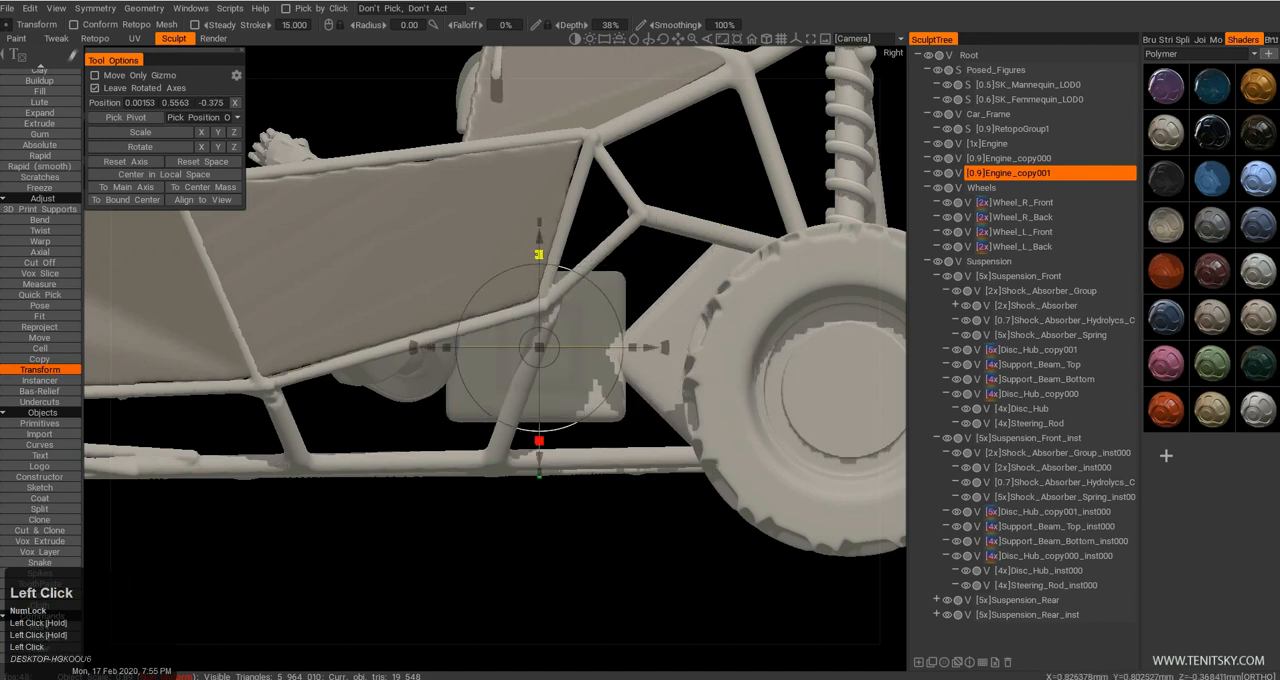
Flatten the copied block and lower it between the bottom frame tubes to about Y 0.3666, Z -0.462.
left_click_drag(538, 280, 539, 306)
left_click_drag(645, 275, 447, 412)
left_click_drag(354, 429, 341, 372)
right_click_drag(560, 440, 464, 426)
left_click_drag(464, 426, 406, 365)
right_click_drag(406, 365, 418, 326)
left_click_drag(418, 326, 488, 399)
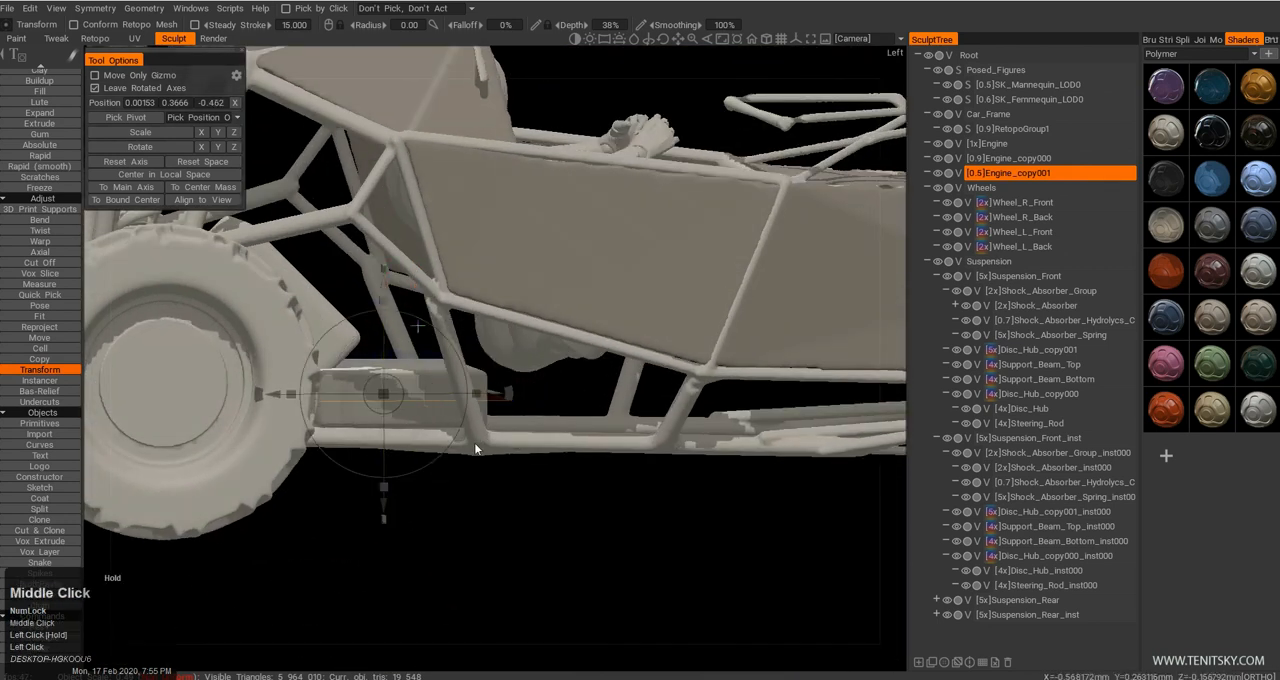
right_click_drag(508, 432, 484, 438)
left_click_drag(484, 438, 498, 436)
middle_click_drag(498, 436, 423, 431)
left_click_drag(423, 431, 407, 436)
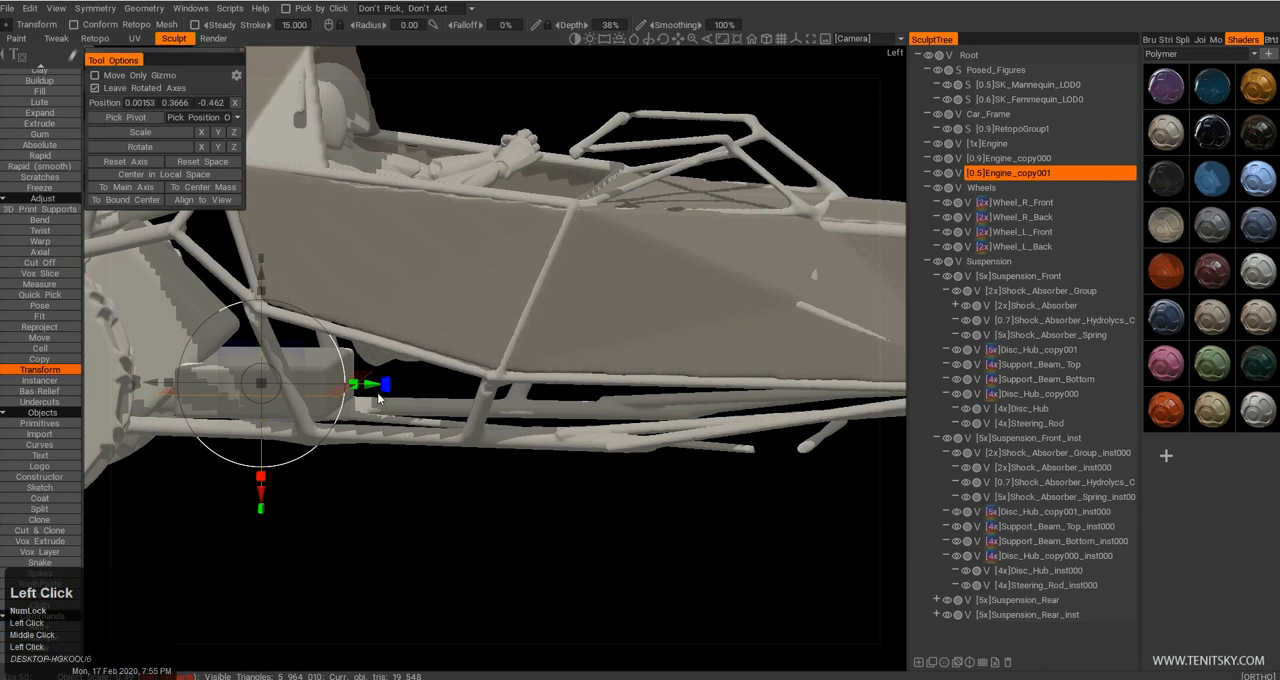
key("q")
key("w")
left_click_drag(367, 385, 752, 380)
key("ctrl+z")
Duplicate the flattened block and move the new copy forward along the car to about Z 0.7677.
left_click_drag(342, 396, 295, 450)
middle_click_drag(295, 450, 353, 426)
key("ctrl+d")
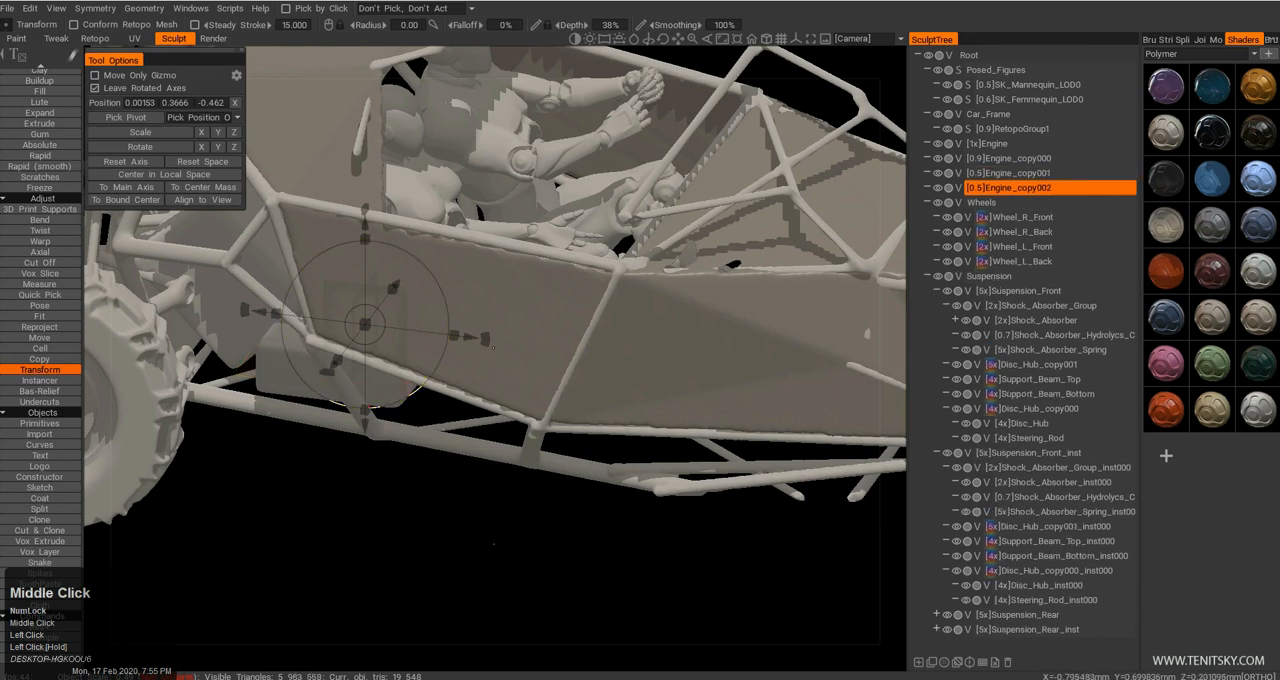
left_click_drag(471, 337, 846, 384)
left_click_drag(794, 436, 757, 408)
middle_click_drag(757, 408, 572, 397)
left_click_drag(572, 397, 612, 388)
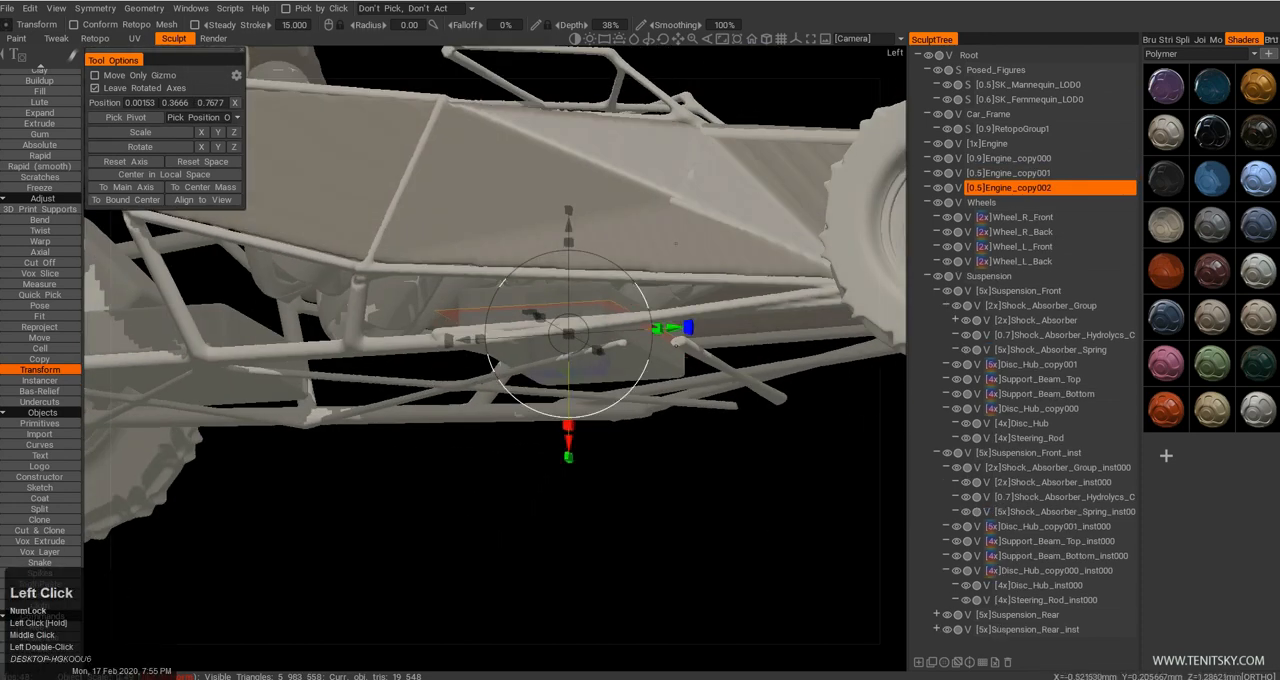
Move the newest block copy further forward under the front of the body to about Z 1.11397.
left_click_drag(672, 327, 510, 395)
right_click_drag(510, 395, 494, 370)
middle_click_drag(494, 370, 640, 346)
right_click_drag(640, 346, 560, 370)
left_click_drag(450, 375, 690, 366)
middle_click_drag(690, 366, 496, 374)
right_click_drag(496, 374, 474, 357)
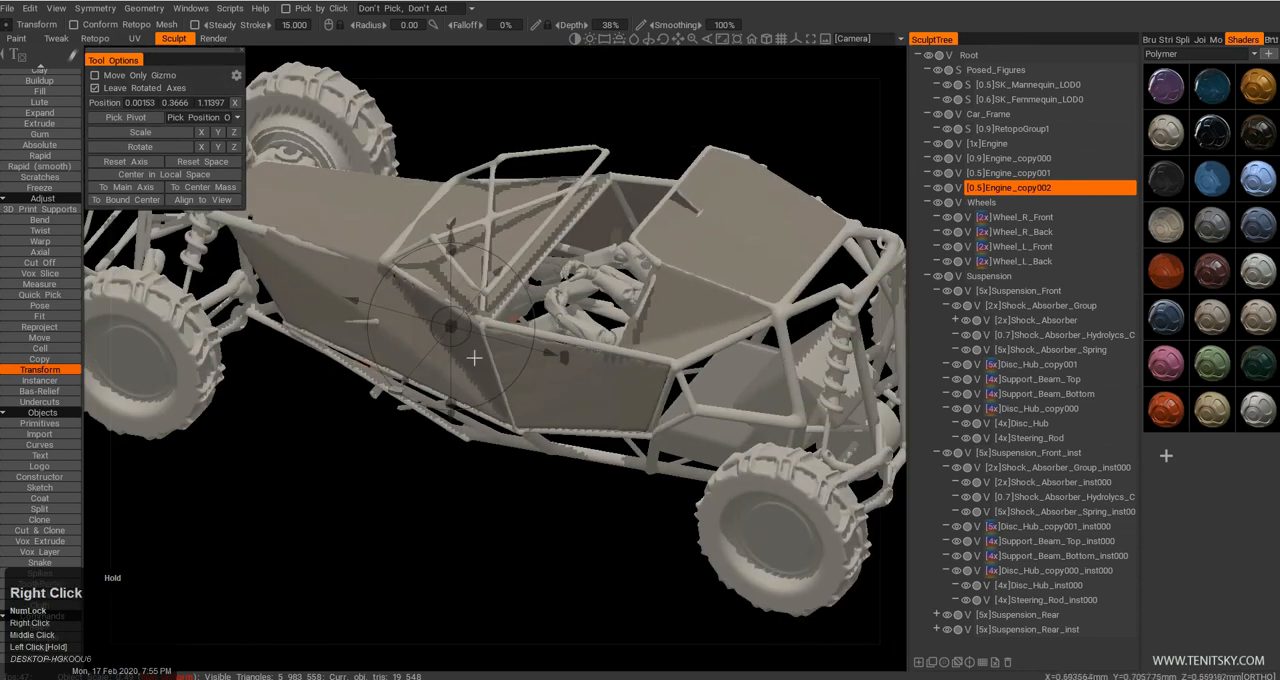
Leave Transform for Quick Pick and examine the placement of the blocks within the buggy's frame from several sides.
key("q")
left_click_drag(602, 409, 609, 440)
right_click_drag(609, 440, 590, 412)
left_click_drag(590, 412, 384, 474)
middle_click_drag(384, 474, 396, 435)
left_click_drag(396, 435, 660, 440)
middle_click_drag(660, 440, 523, 419)
left_click_drag(522, 417, 551, 413)
middle_click_drag(551, 413, 505, 404)
left_click_drag(505, 404, 502, 371)
middle_click_drag(502, 371, 449, 371)
left_click_drag(449, 371, 470, 380)
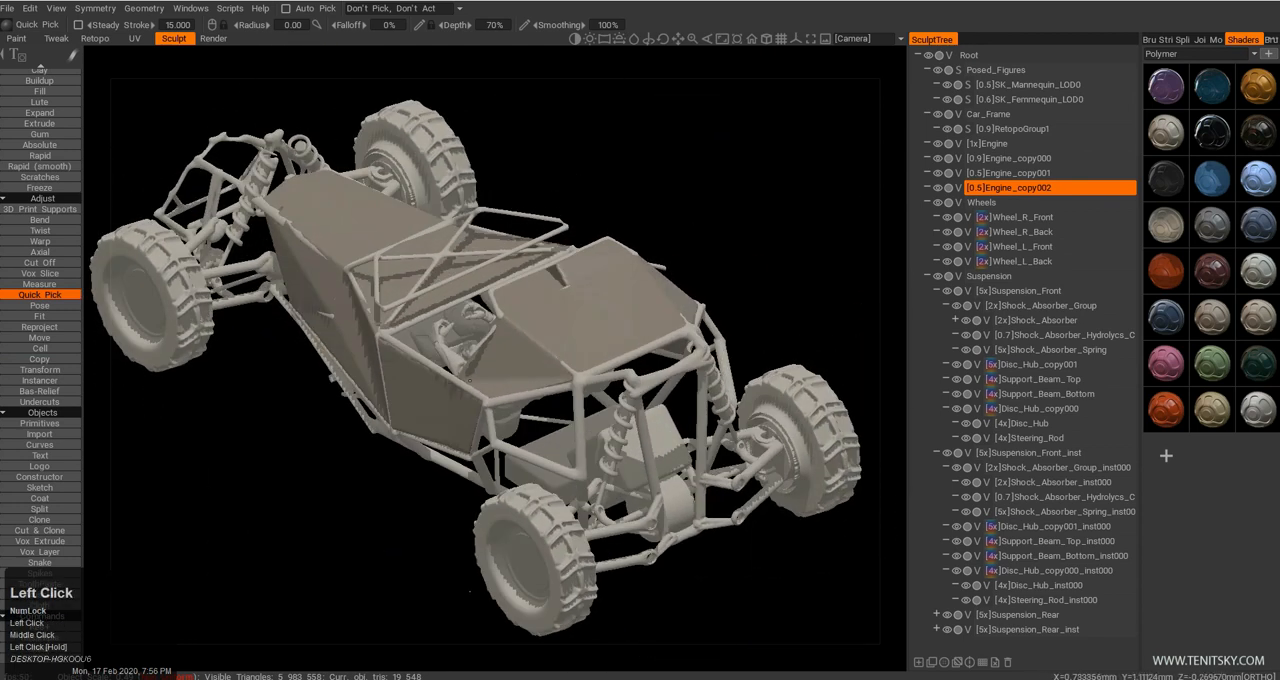
Switch the camera to perspective projection and examine the whole buggy's proportions from the front, side and rear.
key("KP_5")
right_click_drag(549, 451, 532, 418)
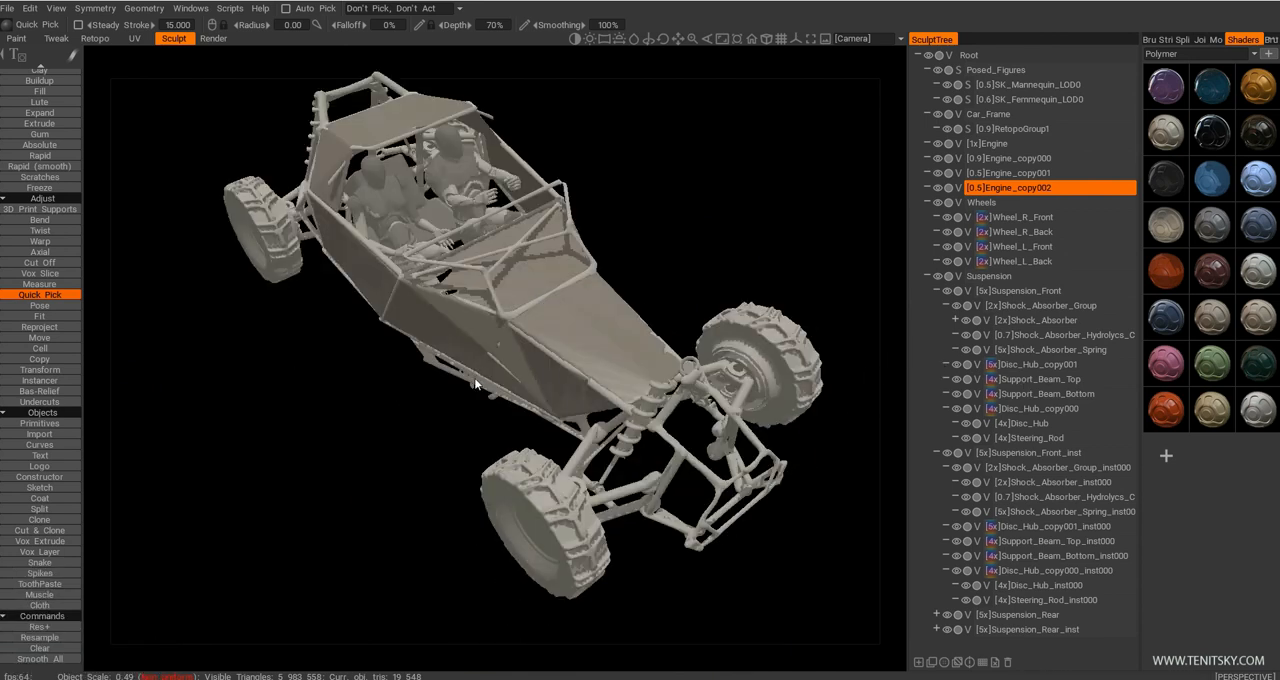
middle_click_drag(434, 385, 406, 410)
left_click_drag(406, 410, 515, 495)
left_click_drag(502, 302, 600, 310)
middle_click_drag(337, 272, 377, 346)
left_click_drag(377, 346, 695, 338)
middle_click_drag(695, 338, 648, 288)
left_click_drag(648, 288, 686, 342)
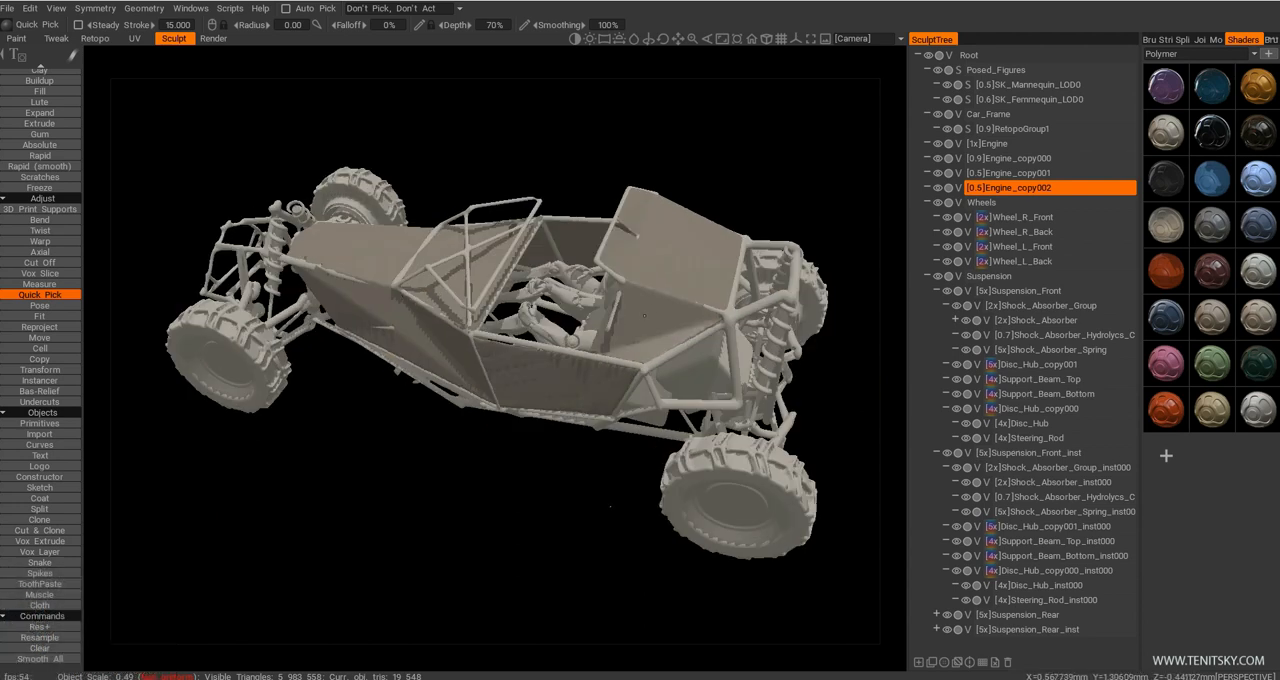
left_click_drag(573, 455, 573, 375)
middle_click_drag(573, 375, 560, 336)
left_click_drag(560, 336, 403, 301)
middle_click_drag(403, 301, 434, 325)
left_click_drag(434, 325, 414, 341)
middle_click_drag(414, 341, 415, 338)
right_click_drag(415, 338, 436, 336)
left_click_drag(436, 336, 452, 308)
right_click_drag(452, 308, 457, 316)
middle_click_drag(457, 316, 455, 322)
mouse_move(454, 322)
left_mouse_down()
mouse_move(391, 331)
mouse_move(475, 329)
left_mouse_up()
right_click_drag(474, 332, 468, 326)
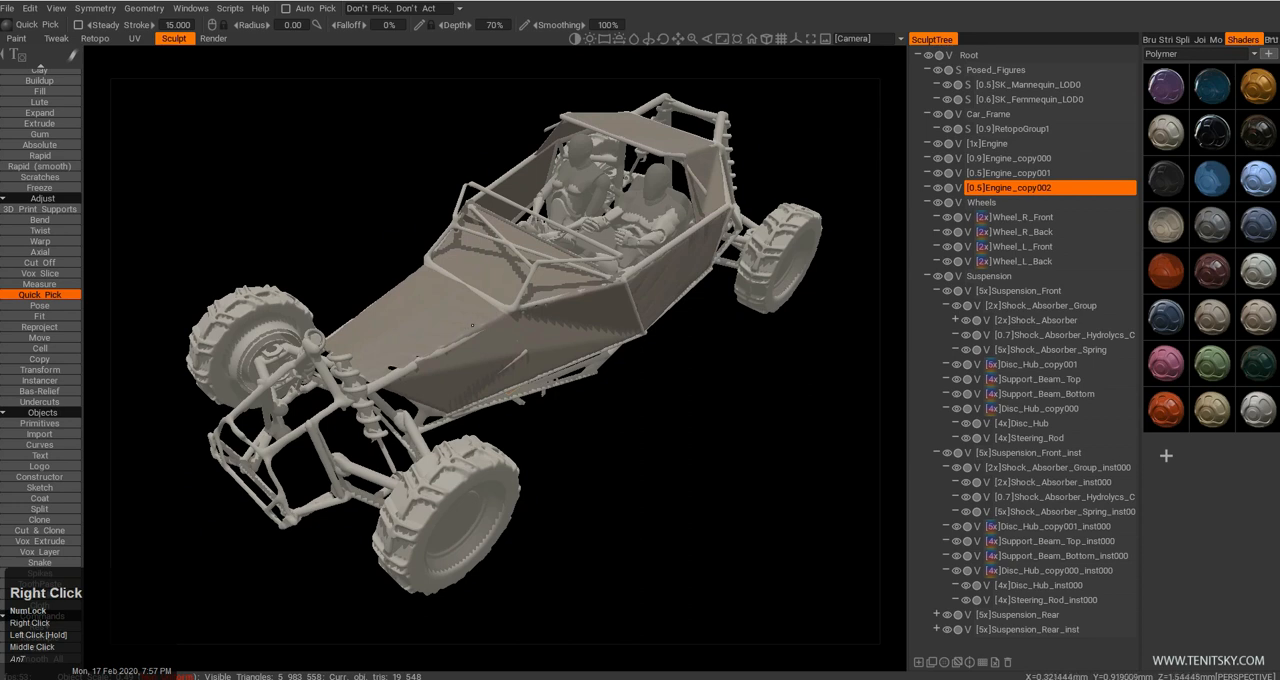